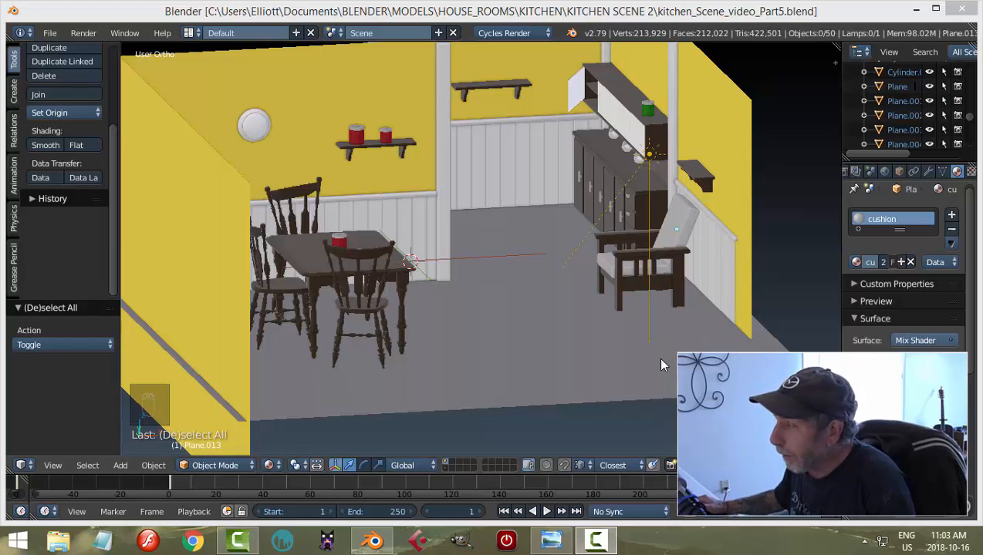
# Look over the kitchen scene, from the armchair and cabinets to the dining table and the round wall clock
pyautogui.moveTo(664, 319); pyautogui.dragTo(631, 324, button='middle')
pyautogui.scroll(1, 630, 323)
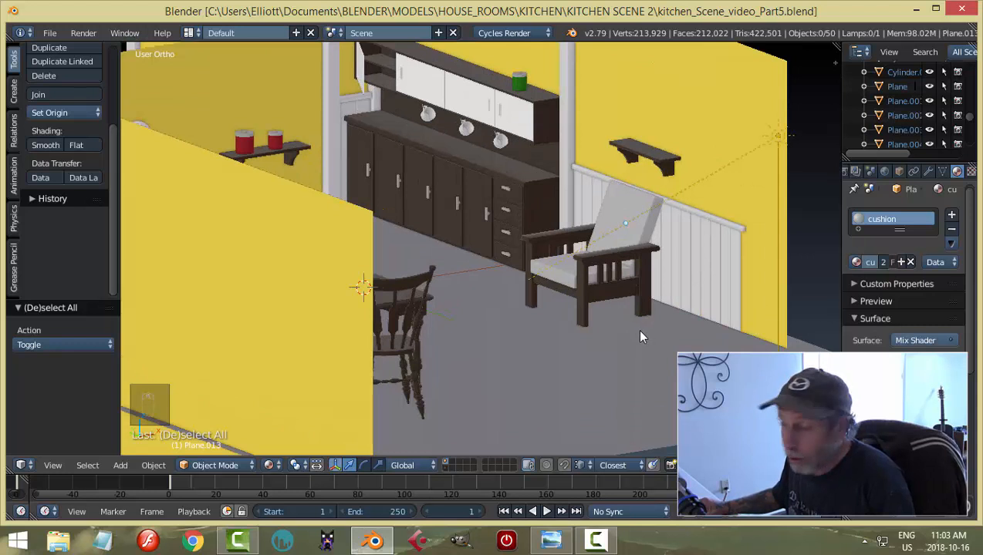
pyautogui.scroll(-1, 639, 336)
pyautogui.scroll(3, 626, 323)
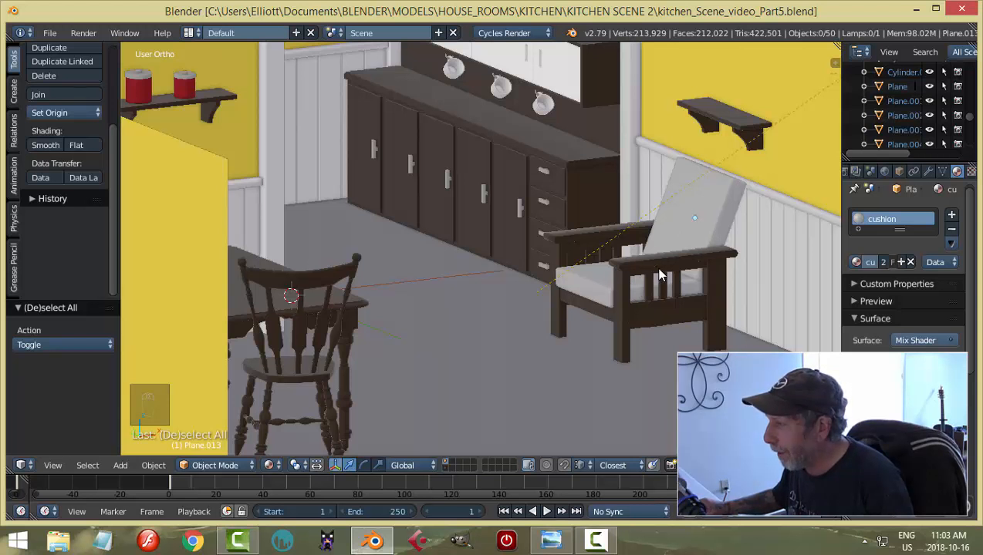
pyautogui.scroll(-1, 661, 275)
pyautogui.moveTo(668, 278); pyautogui.dragTo(580, 253, button='middle')
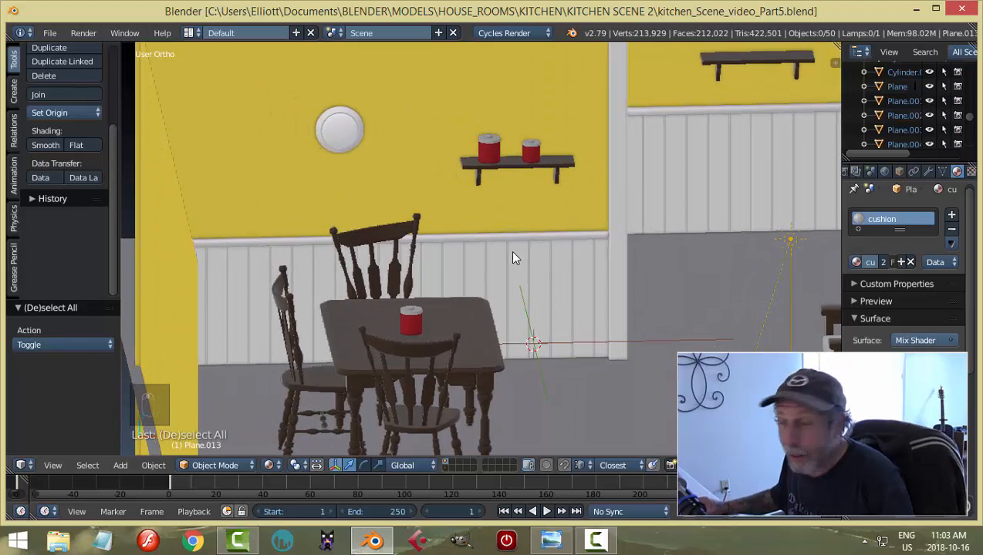
pyautogui.scroll(1, 516, 257)
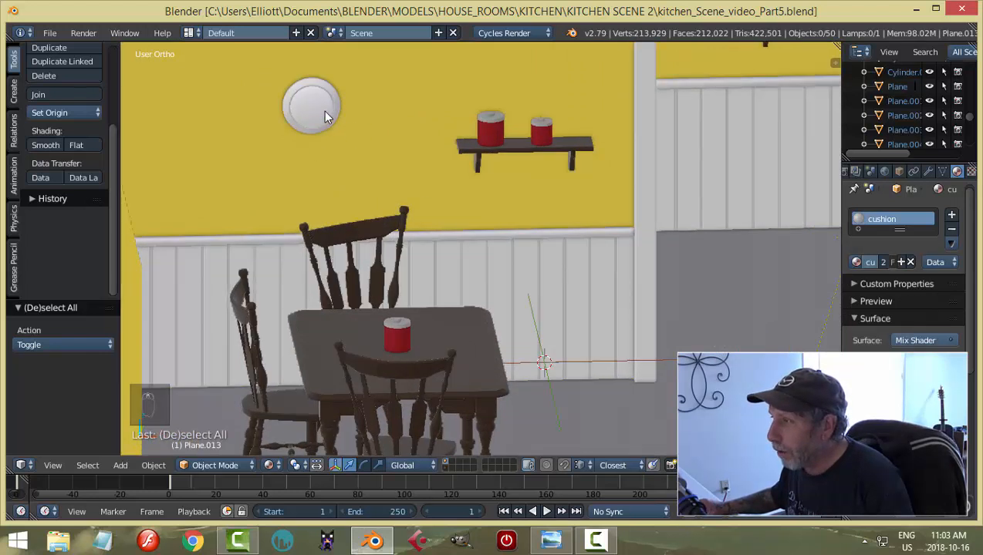
# Move the wall clock's glass cover and body to layer 2 and display only that layer
pyautogui.scroll(1, 324, 132)
pyautogui.rightClick(283, 88)
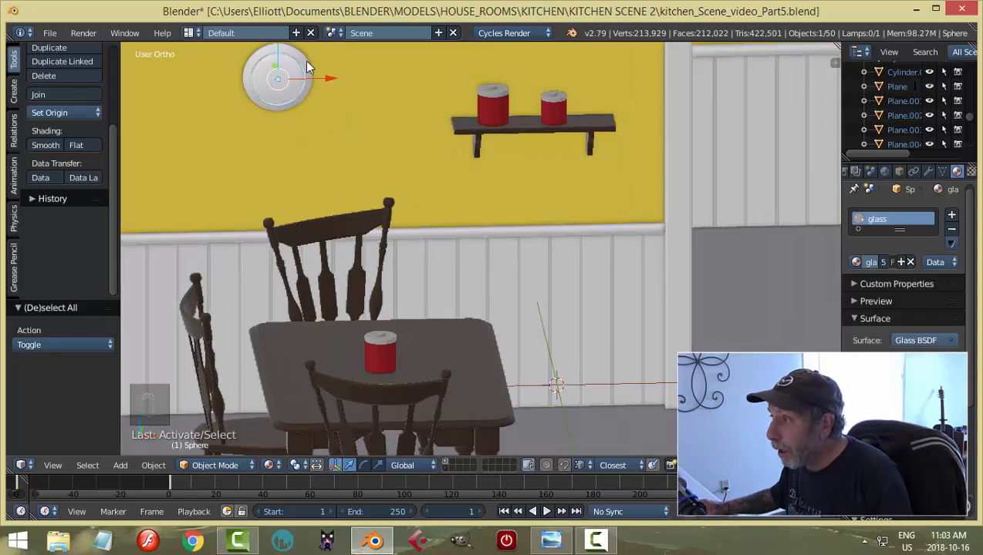
pyautogui.keyDown('shift'); pyautogui.rightClick(306, 67); pyautogui.keyUp('shift')
pyautogui.press('m')
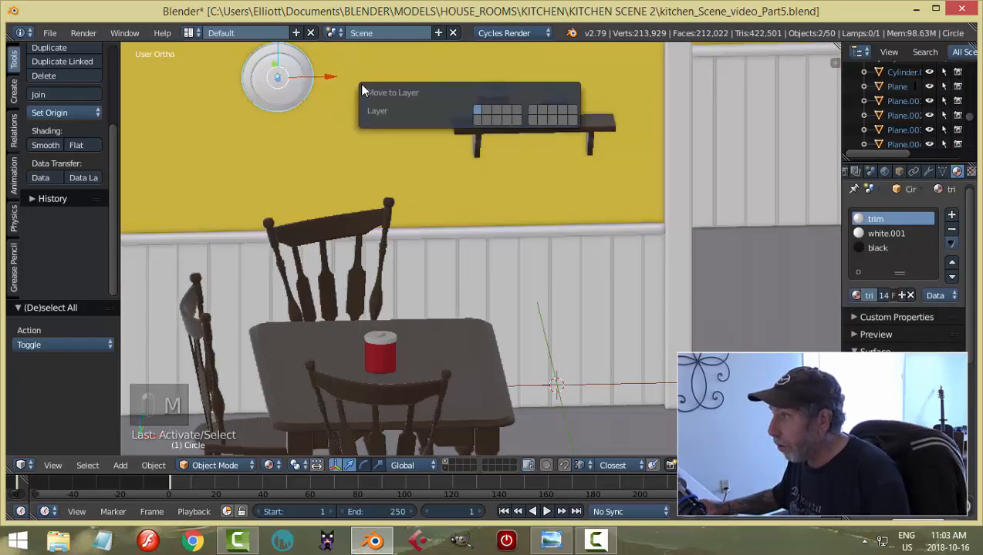
pyautogui.click(485, 115)
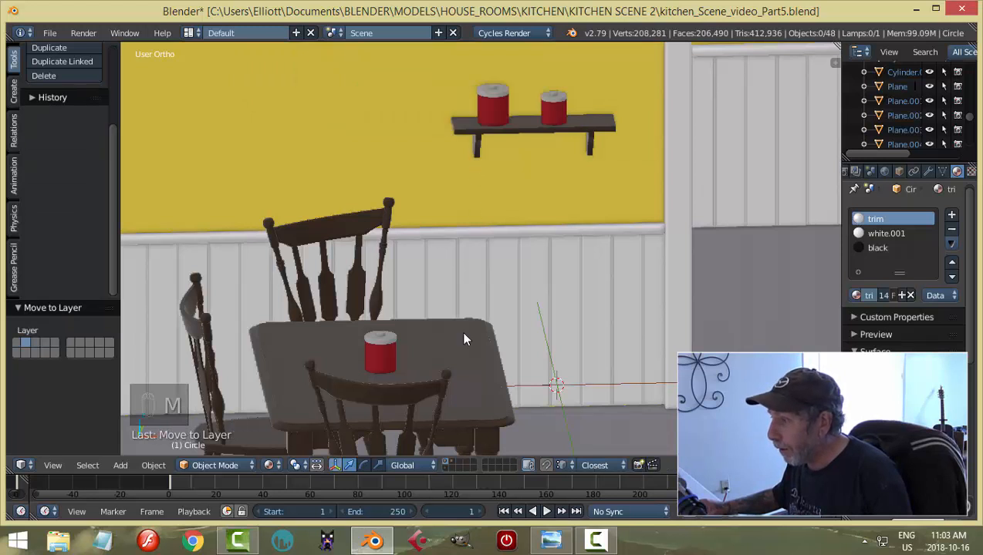
pyautogui.click(454, 462)
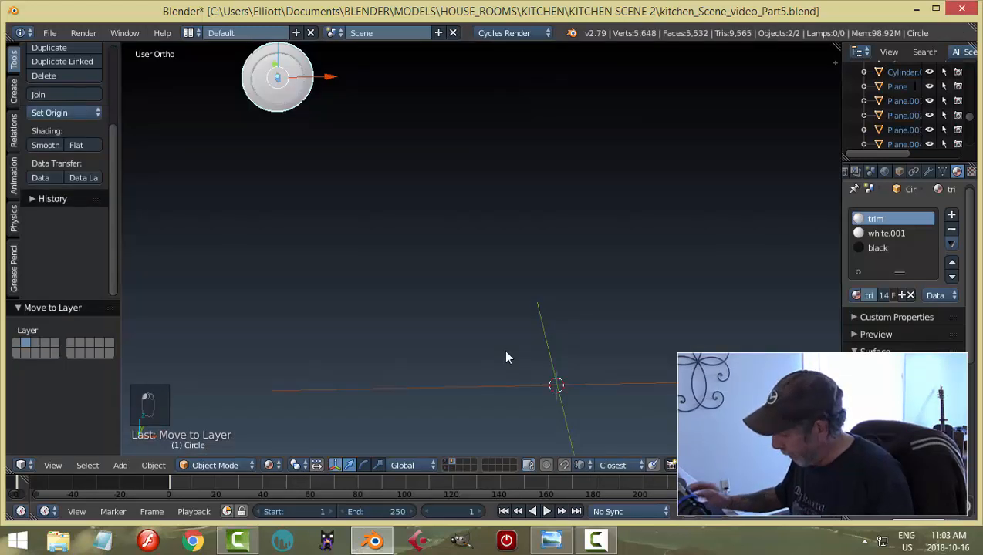
# Switch to the front view and remove both chair reference images from the background images
pyautogui.press('KP_1')
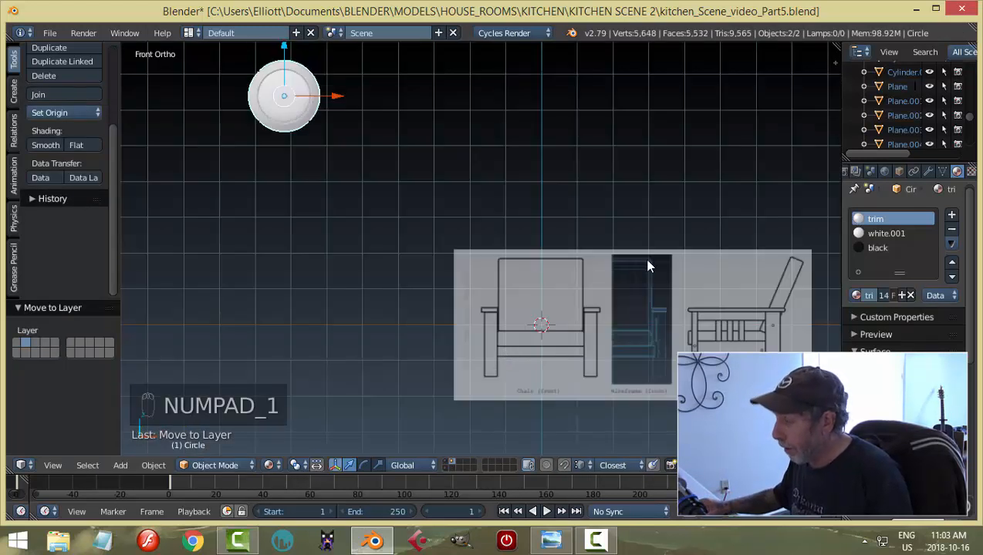
pyautogui.press('n')
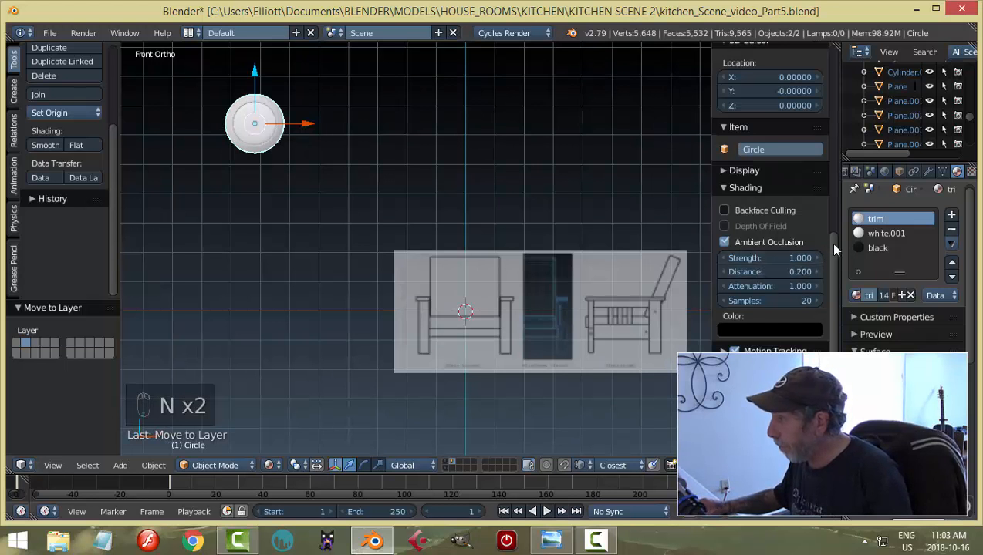
pyautogui.moveTo(831, 243); pyautogui.dragTo(831, 313)
pyautogui.click(725, 206)
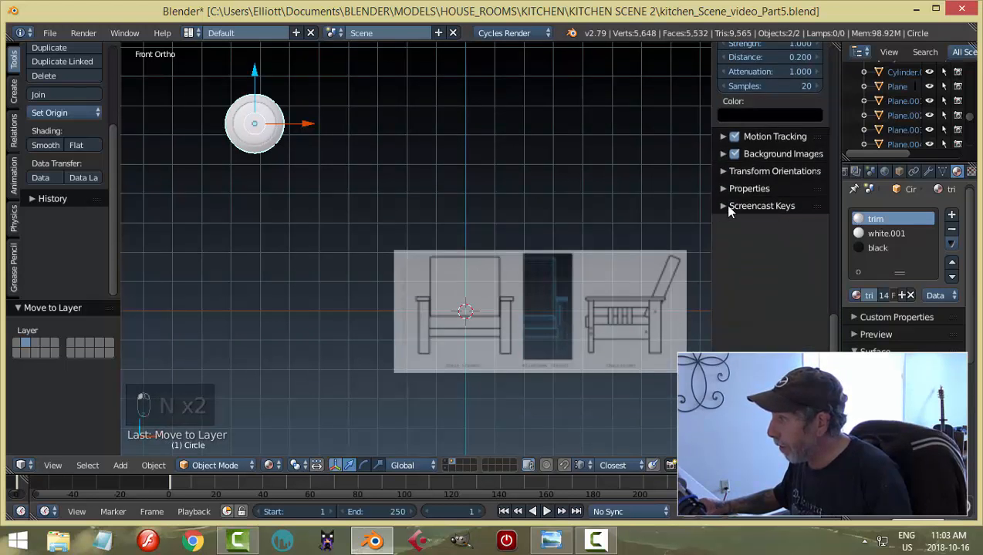
pyautogui.click(720, 153)
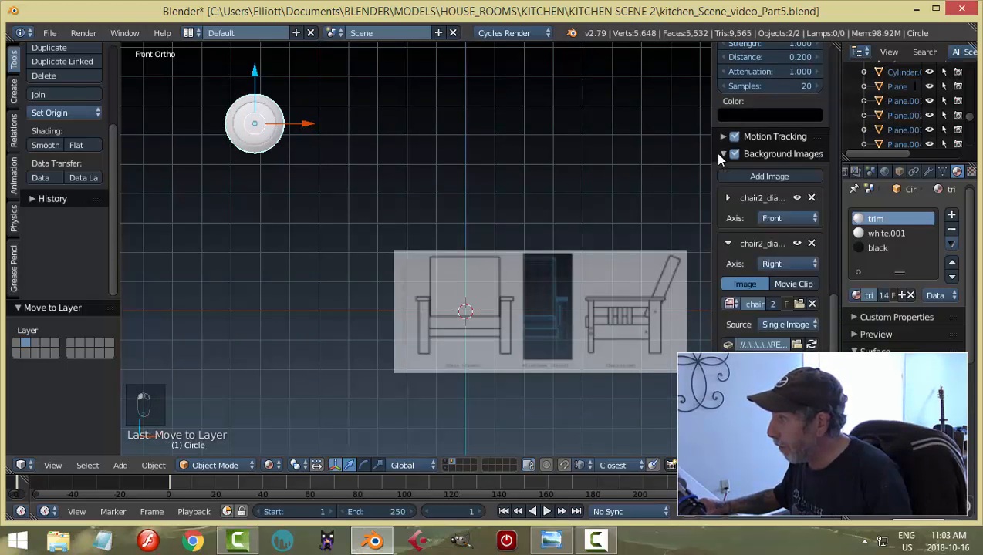
pyautogui.click(811, 198)
pyautogui.click(811, 198)
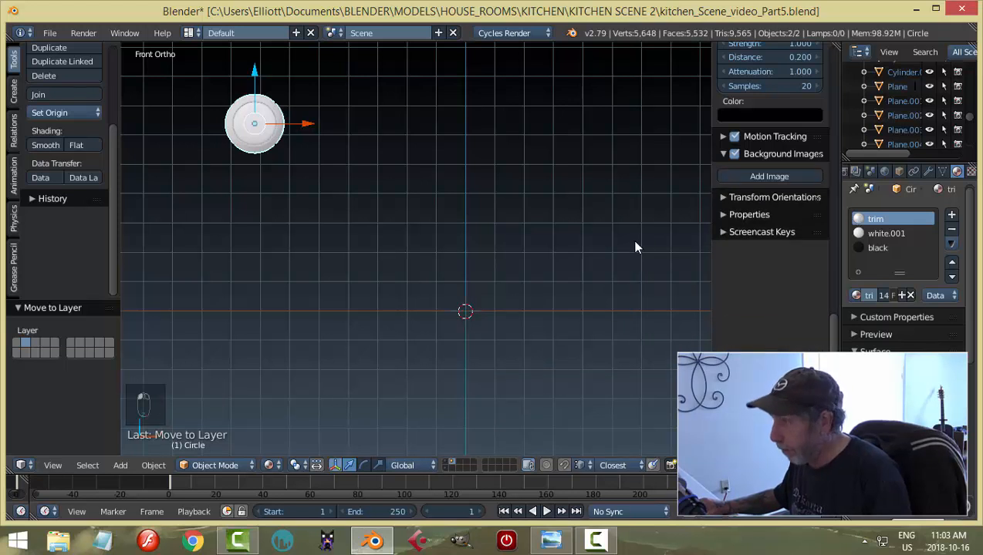
pyautogui.press('n')
# Snap the 3D cursor to the selected clock's centre
pyautogui.scroll(2, 573, 233)
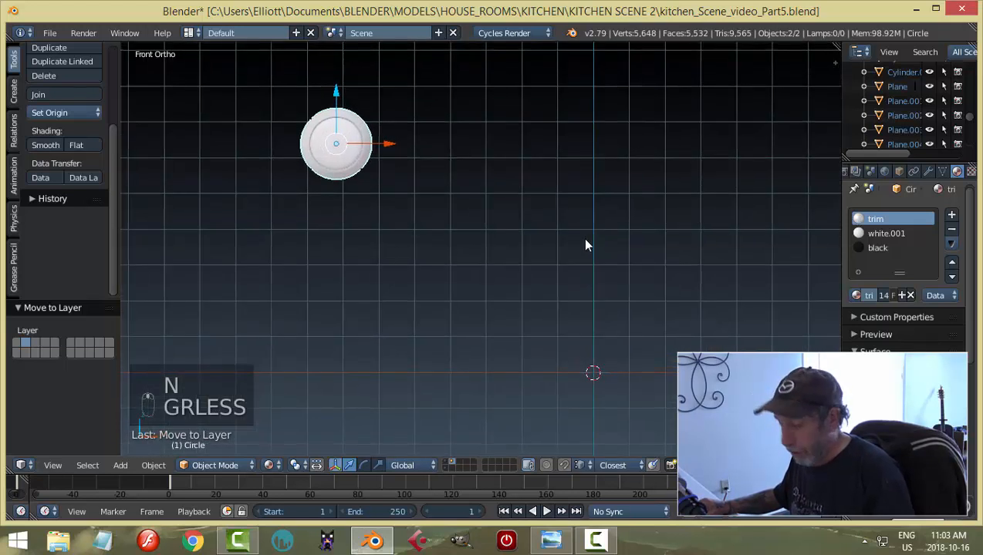
pyautogui.keyDown('shift'); pyautogui.moveTo(584, 230); pyautogui.dragTo(624, 272, button='middle'); pyautogui.keyUp('shift')
pyautogui.hotkey('shift', 's')
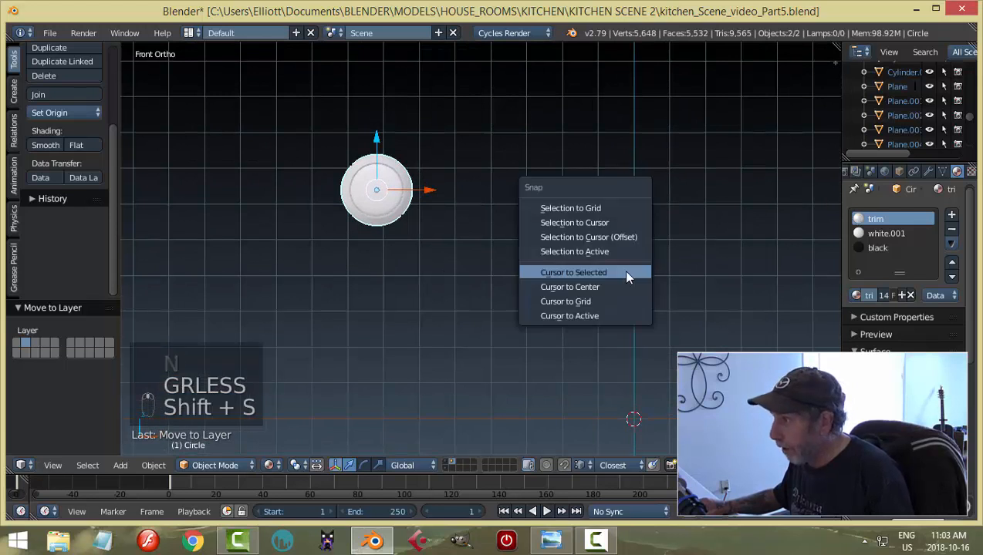
pyautogui.click(622, 272)
pyautogui.keyDown('shift'); pyautogui.moveTo(513, 254); pyautogui.dragTo(605, 295, button='middle'); pyautogui.keyUp('shift')
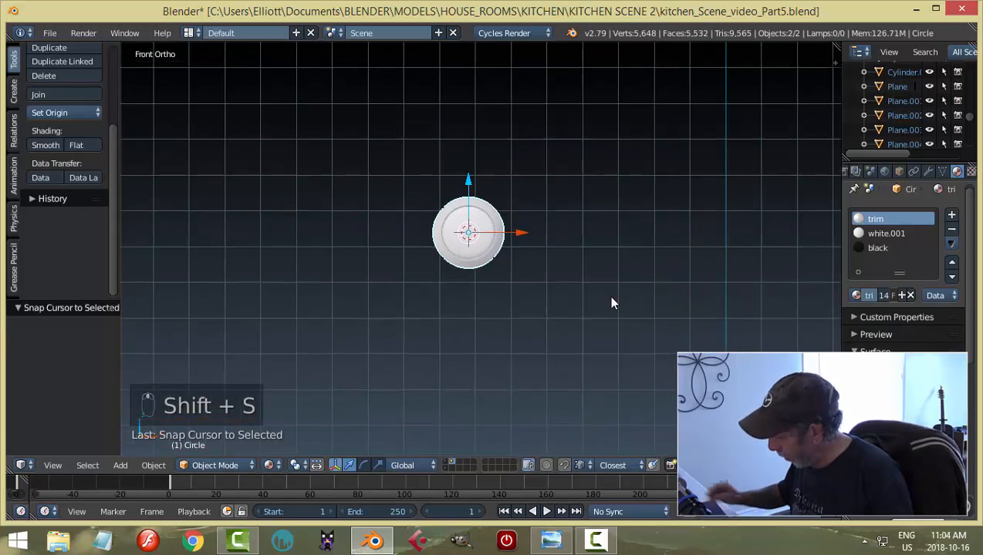
# Hide the clock's glass cover so that the dial can be worked on
pyautogui.press('KP_Decimal')
pyautogui.scroll(-2, 610, 301)
pyautogui.rightClick(527, 228)
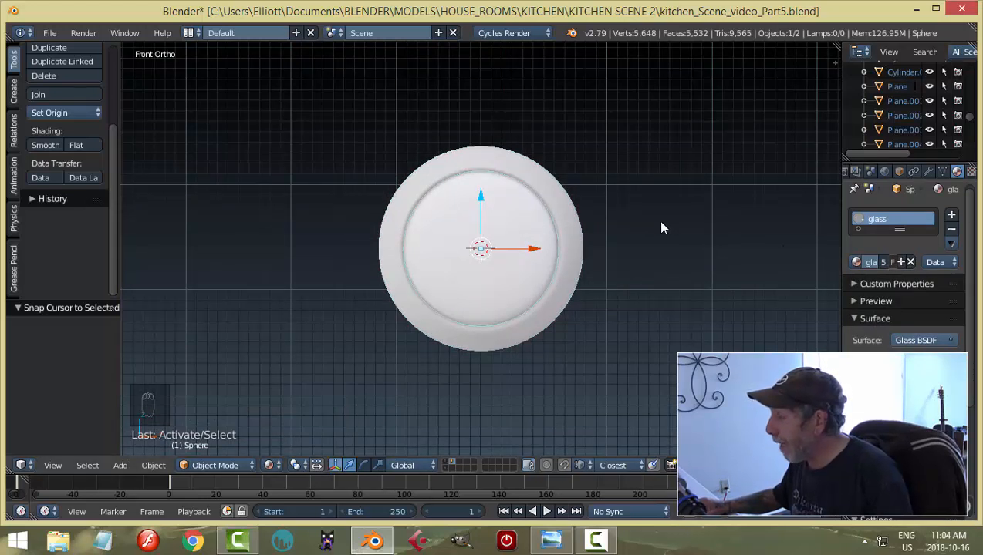
pyautogui.press('h')
pyautogui.scroll(2, 553, 267)
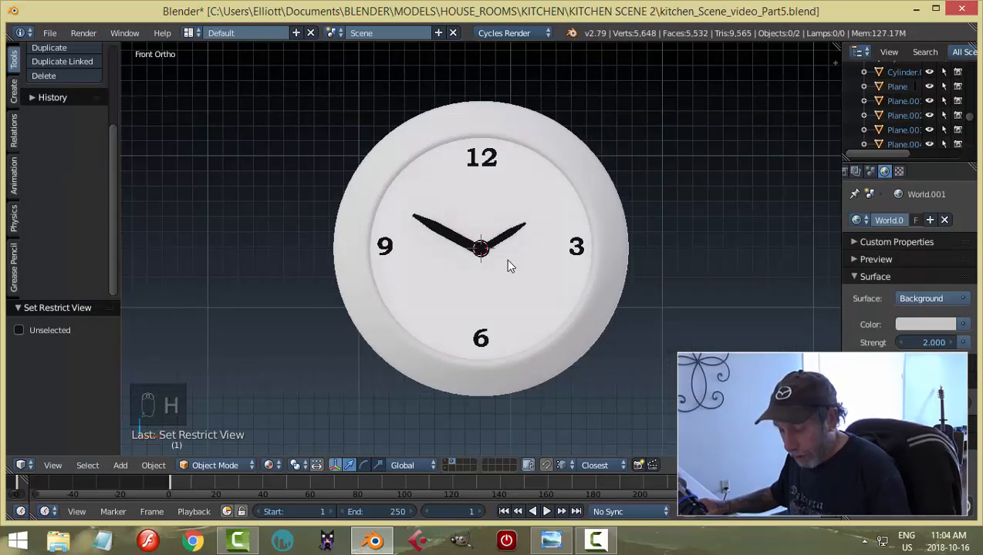
# Add a plane mesh at the clock's centre and rotate it 90° about the X axis
pyautogui.hotkey('shift', 'a')
pyautogui.moveTo(508, 262)
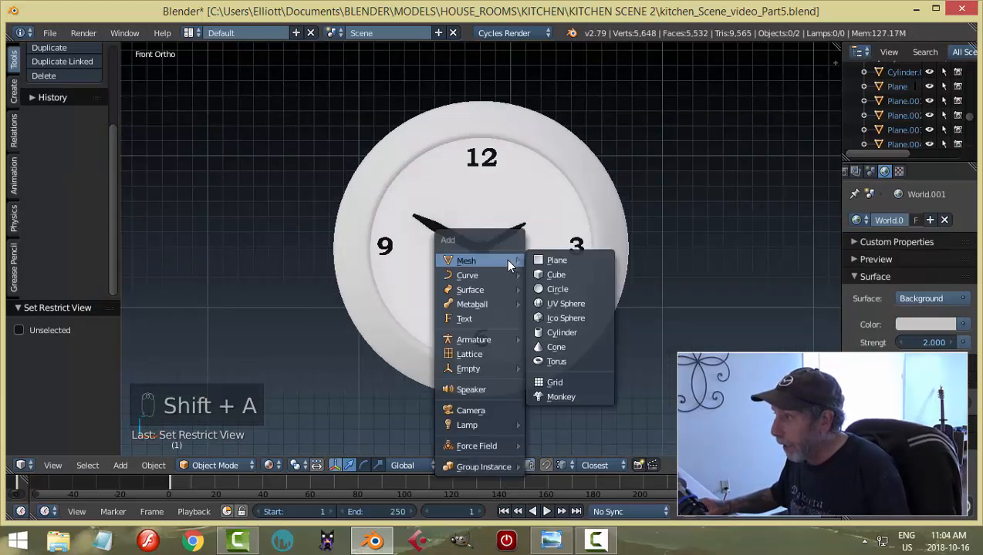
pyautogui.click(555, 261)
pyautogui.press('r')
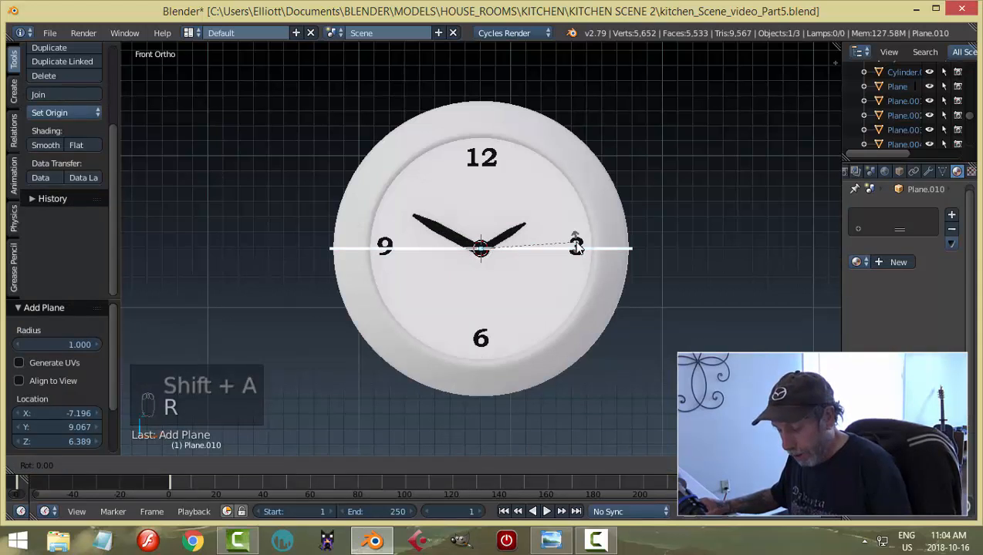
pyautogui.press('x')
pyautogui.press('9')
pyautogui.press('0')
pyautogui.press('Return')
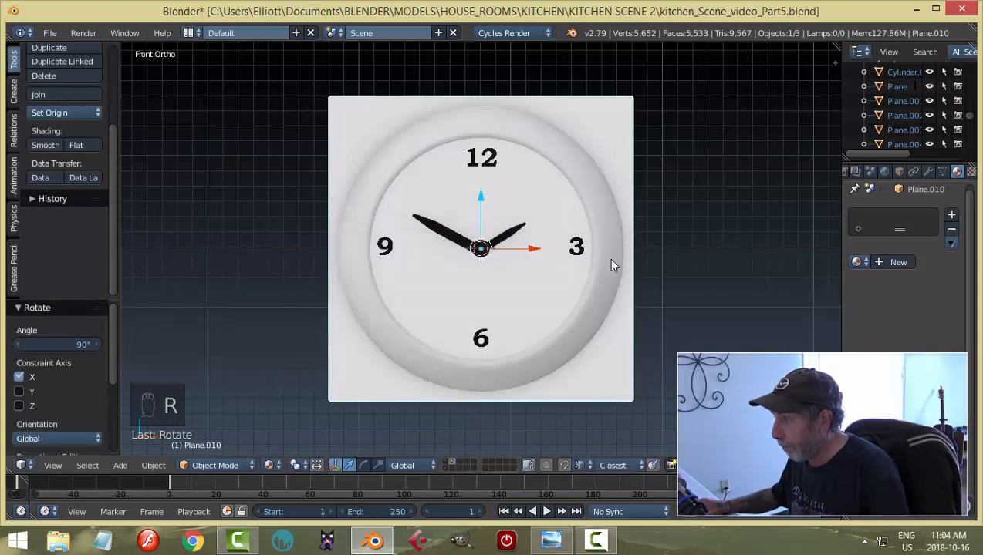
# Move the plane about -0.138 along the Y axis so it sits in front of the clock face
pyautogui.moveTo(608, 257); pyautogui.dragTo(606, 308, button='middle')
pyautogui.press('g')
pyautogui.press('y')
pyautogui.click(505, 267)
# In Edit Mode, scale the plane to about 0.038 and raise it about 0.436 along Z to just below the 12
pyautogui.press('Tab')
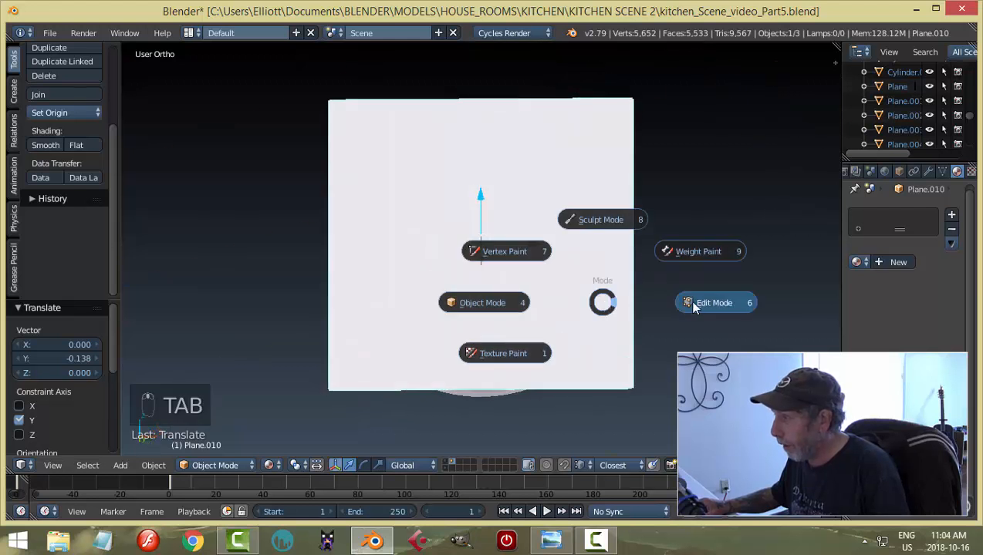
pyautogui.press('s')
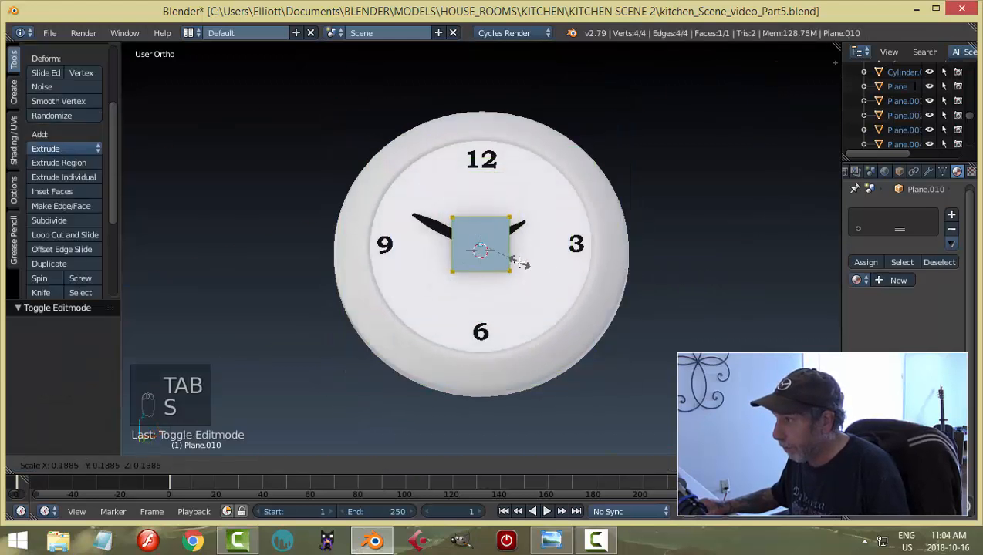
pyautogui.click(481, 257)
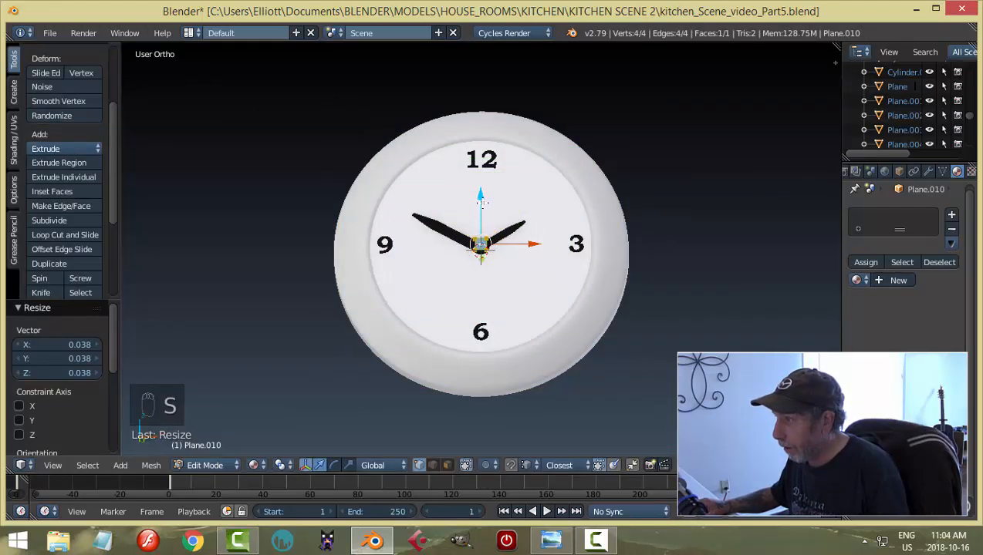
pyautogui.moveTo(482, 202); pyautogui.dragTo(528, 183)
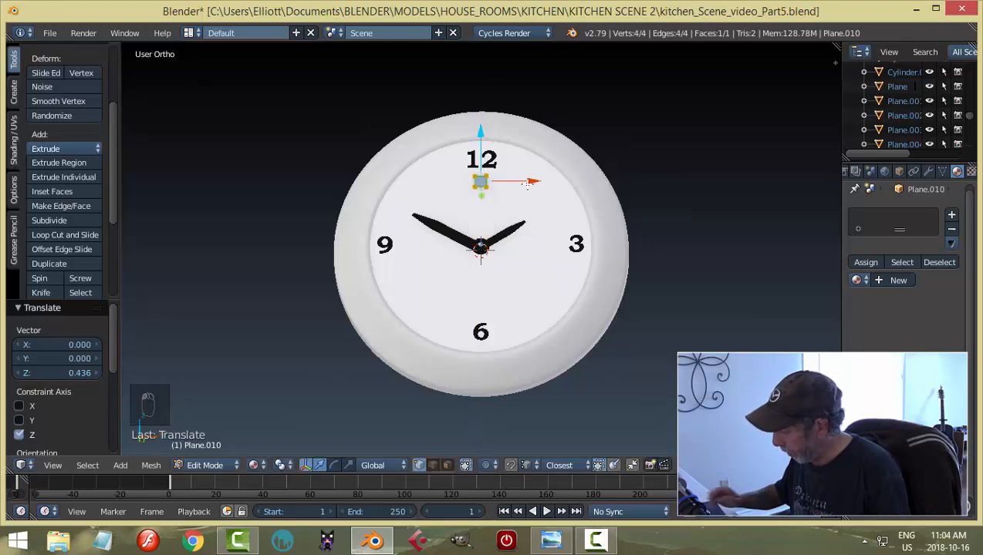
# Narrow the small plane to about 0.462 along X and raise it about 0.018 along Z toward the 12
pyautogui.press('KP_Decimal')
pyautogui.scroll(-5, 614, 216)
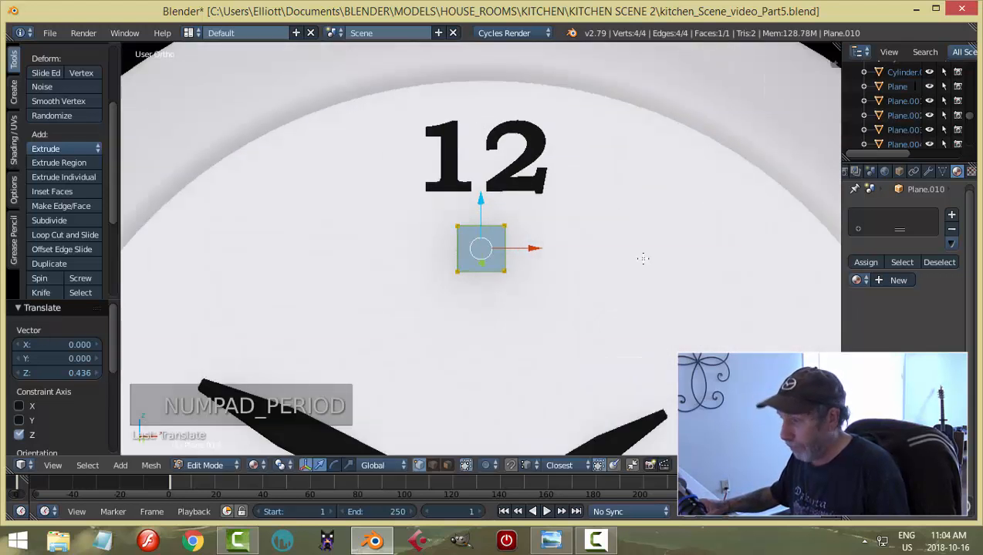
pyautogui.press('s')
pyautogui.press('x')
pyautogui.click(555, 262)
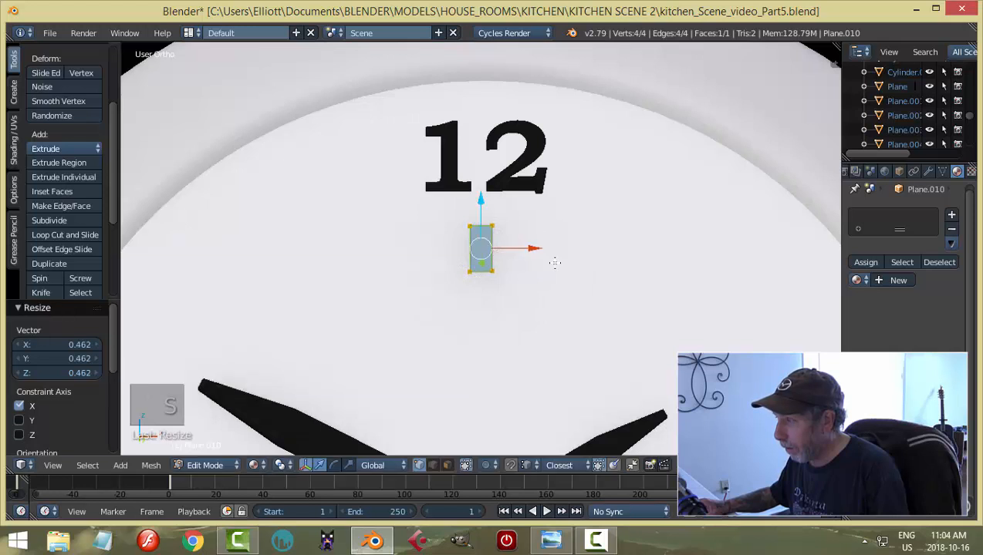
pyautogui.scroll(-4, 555, 262)
pyautogui.press('g')
pyautogui.press('z')
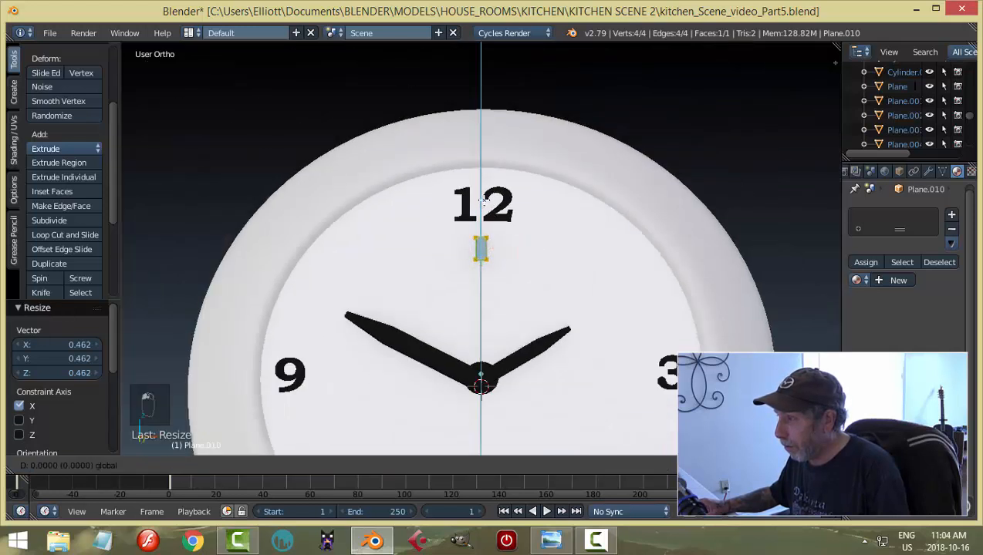
pyautogui.click(484, 203)
# Extrude the marker plane by about 0.012, make all its normals consistent, and return to Object Mode
pyautogui.moveTo(517, 217); pyautogui.dragTo(458, 273, button='middle')
pyautogui.press('e')
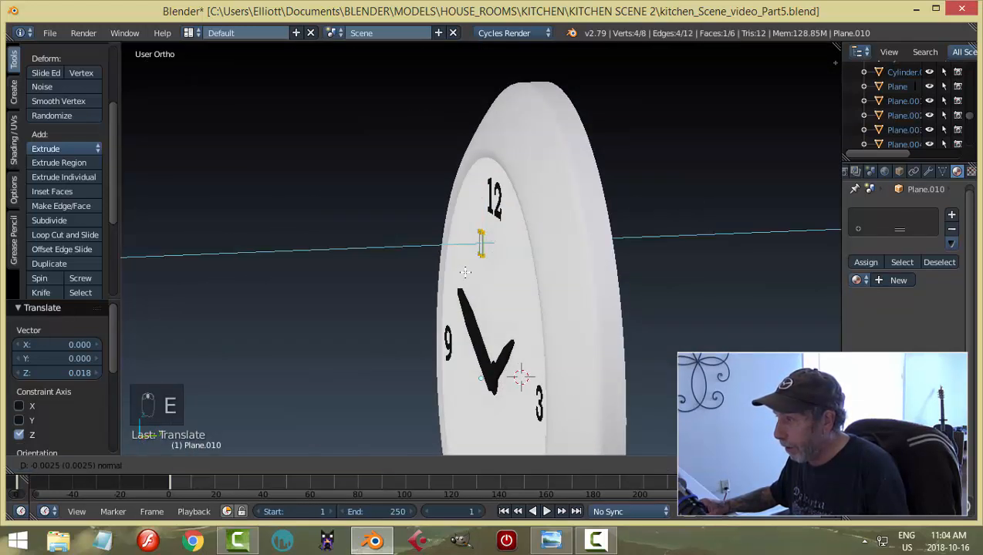
pyautogui.click(462, 271)
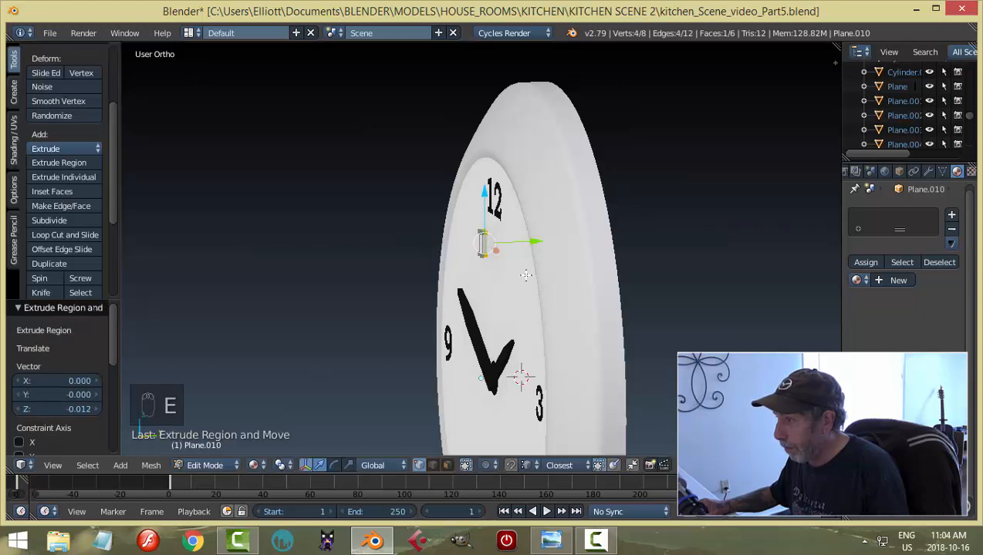
pyautogui.press('a')
pyautogui.press('a')
pyautogui.press('a')
pyautogui.hotkey('ctrl', 'n')
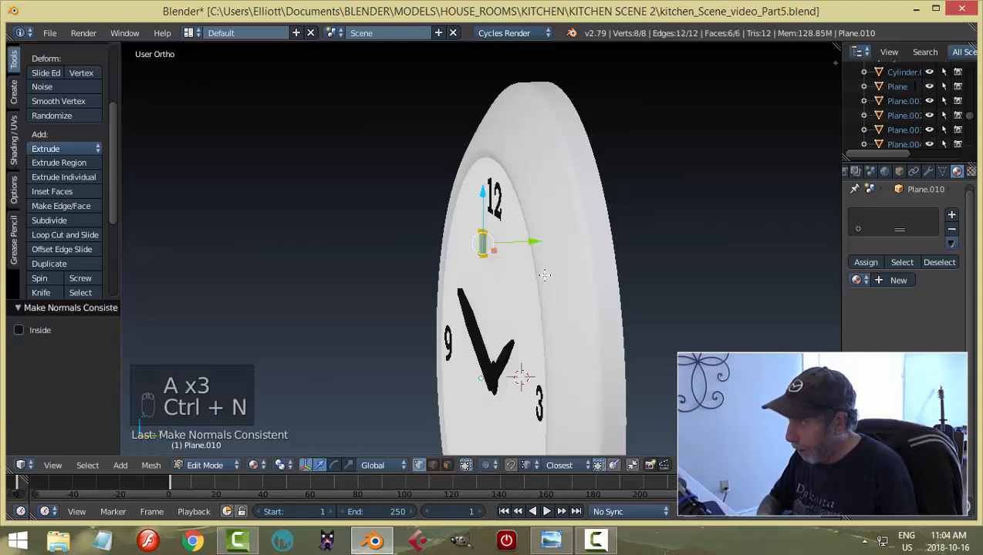
pyautogui.press('Tab')
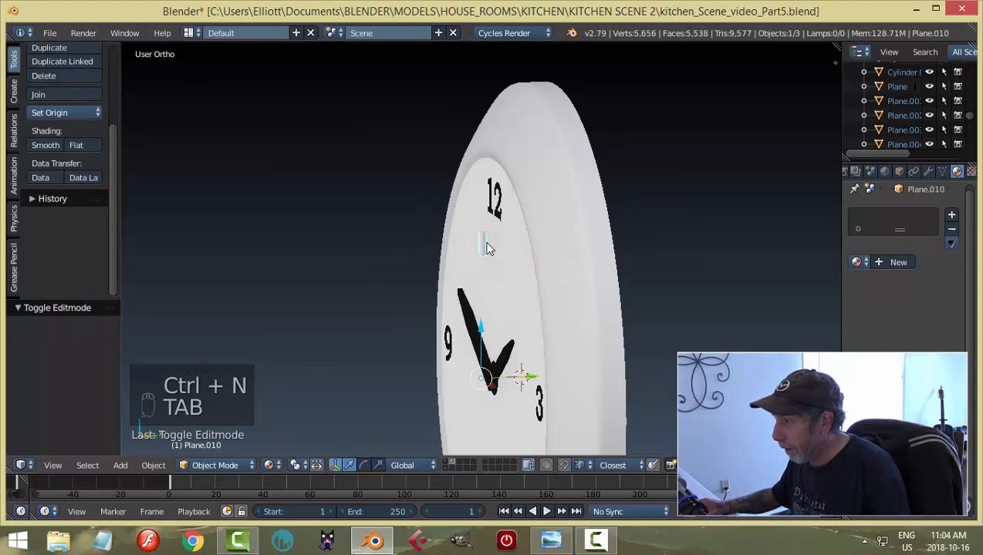
# Set the marker's origin to its geometry and move it about 0.035 along Y toward the dial
pyautogui.click(66, 112)
pyautogui.click(81, 146)
pyautogui.scroll(3, 473, 206)
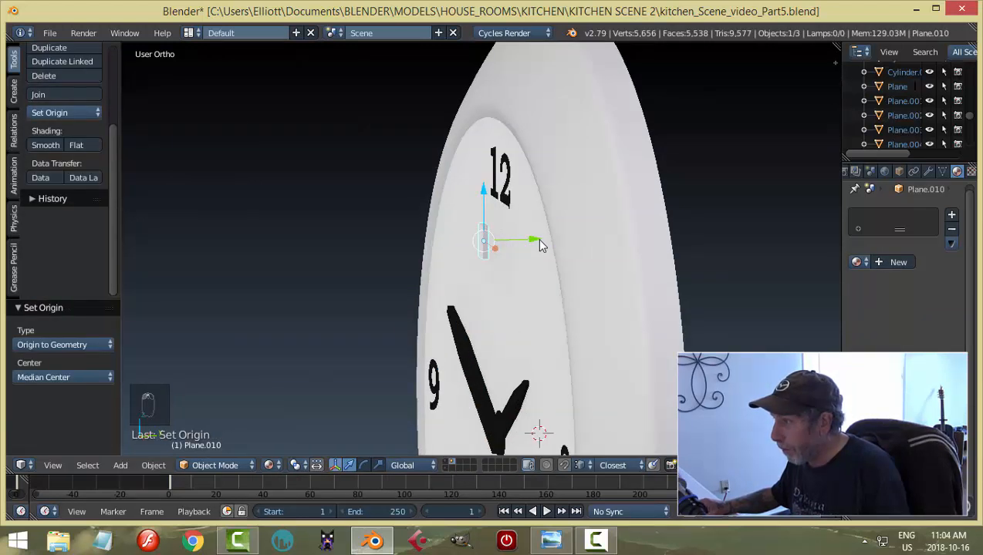
pyautogui.moveTo(537, 240); pyautogui.dragTo(549, 245)
# Assign the existing black material to the marker below the 12
pyautogui.moveTo(529, 275); pyautogui.dragTo(621, 279, button='middle')
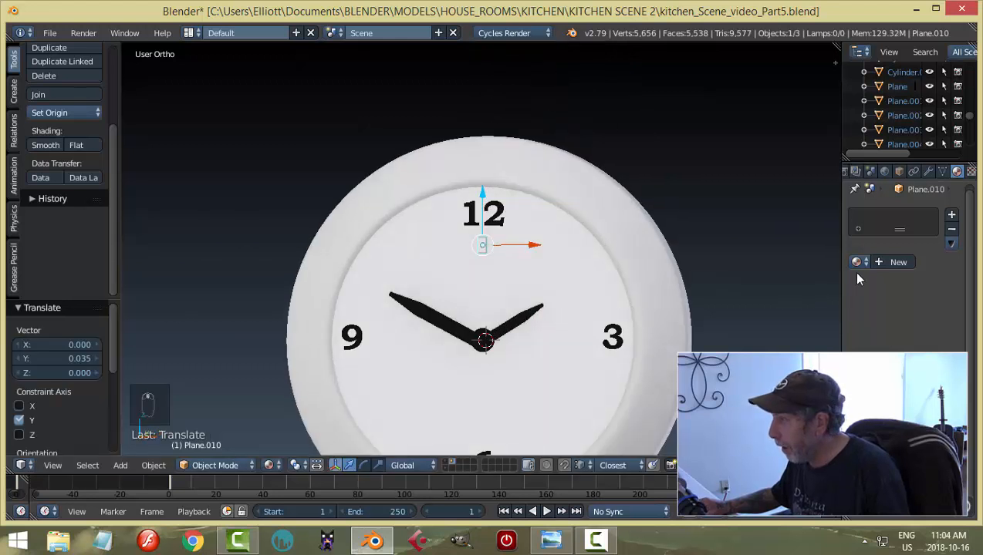
pyautogui.click(856, 262)
pyautogui.click(782, 284)
pyautogui.scroll(2, 524, 298)
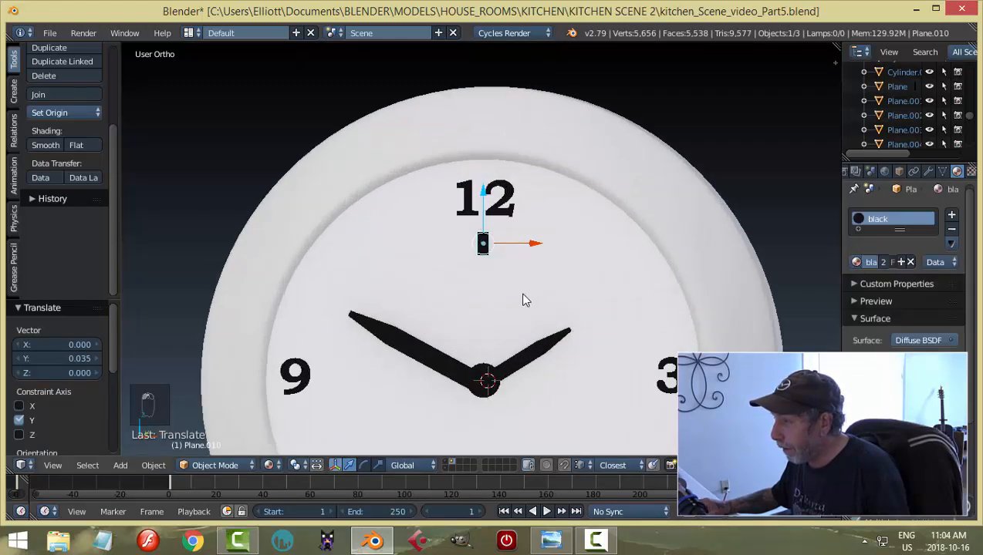
# Raise the marker about 0.010 along Z toward the 12 and apply its rotation and scale
pyautogui.moveTo(484, 199); pyautogui.dragTo(485, 198)
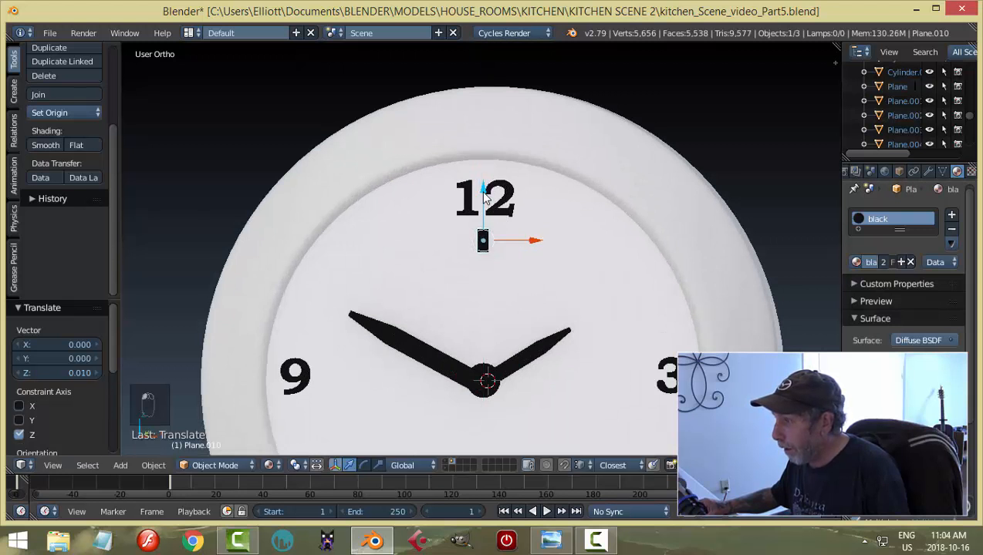
pyautogui.hotkey('ctrl', 'a')
pyautogui.click(540, 262)
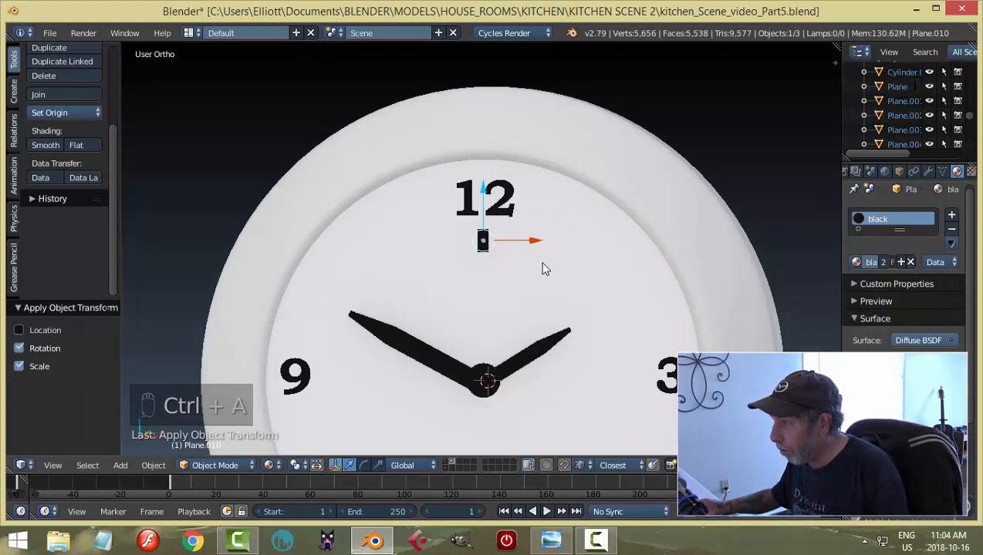
# Set the marker's origin to the 3D cursor and snap the 3D cursor to the selected clock body
pyautogui.click(70, 114)
pyautogui.click(89, 165)
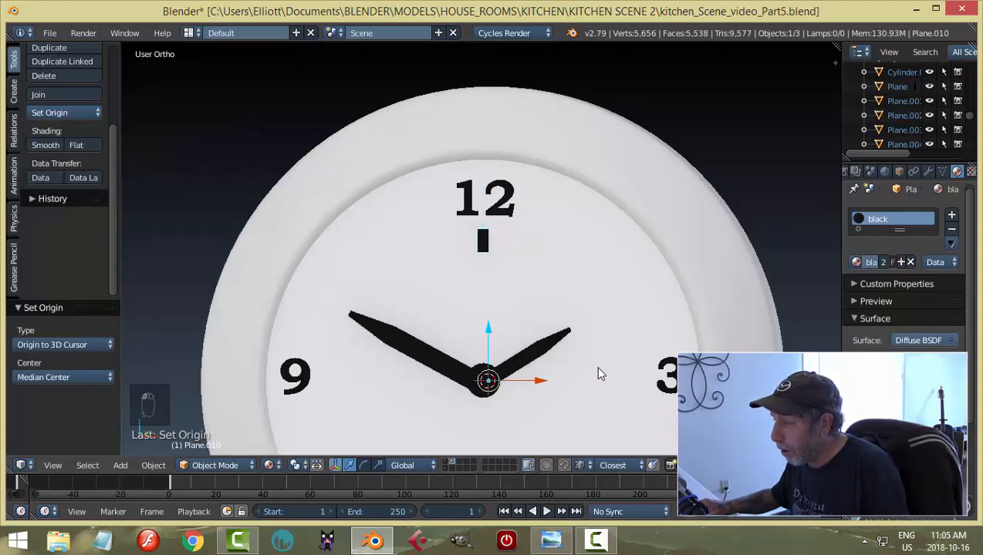
pyautogui.scroll(-3, 600, 374)
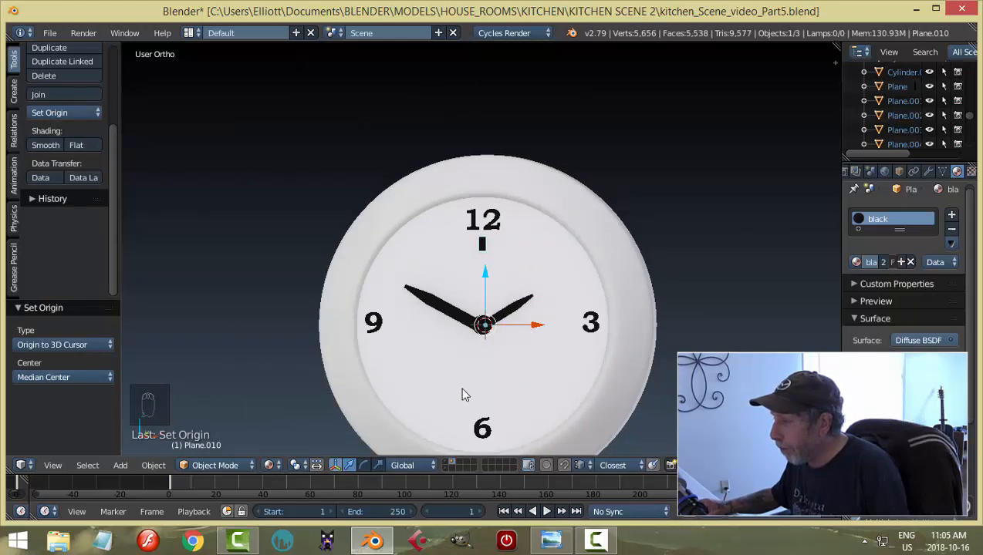
pyautogui.rightClick(532, 287)
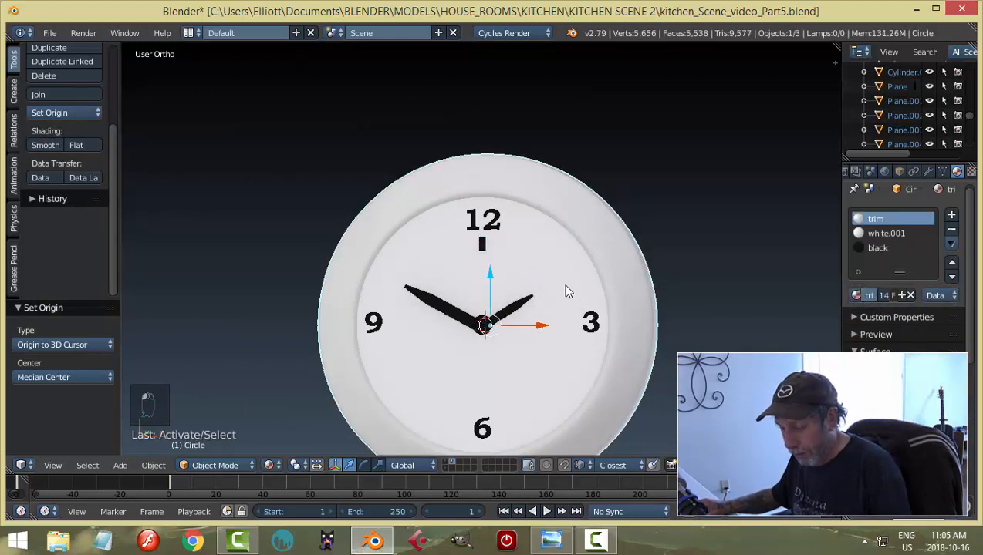
pyautogui.hotkey('shift', 's')
pyautogui.click(564, 286)
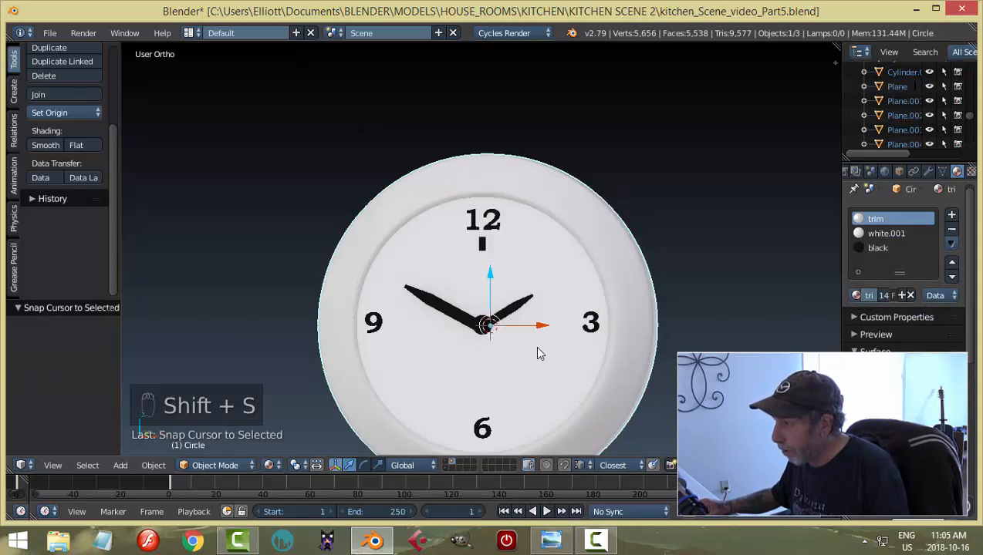
pyautogui.scroll(2, 536, 349)
pyautogui.scroll(-2, 537, 354)
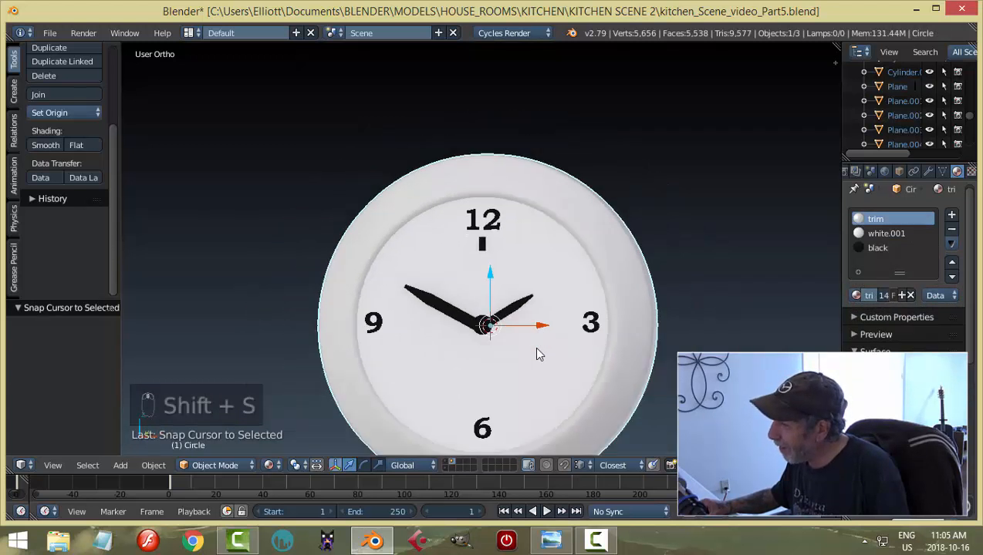
# In front view, enter Edit Mode on the marker below the 12 and spin it around the dial centre with a 360° angle
pyautogui.moveTo(537, 354); pyautogui.dragTo(560, 356, button='middle')
pyautogui.rightClick(489, 244)
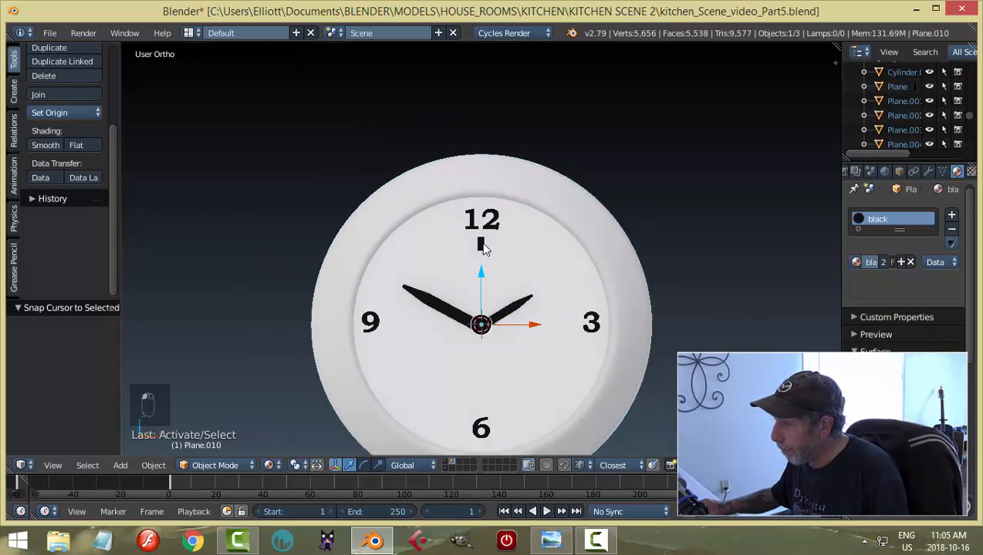
pyautogui.press('KP_1')
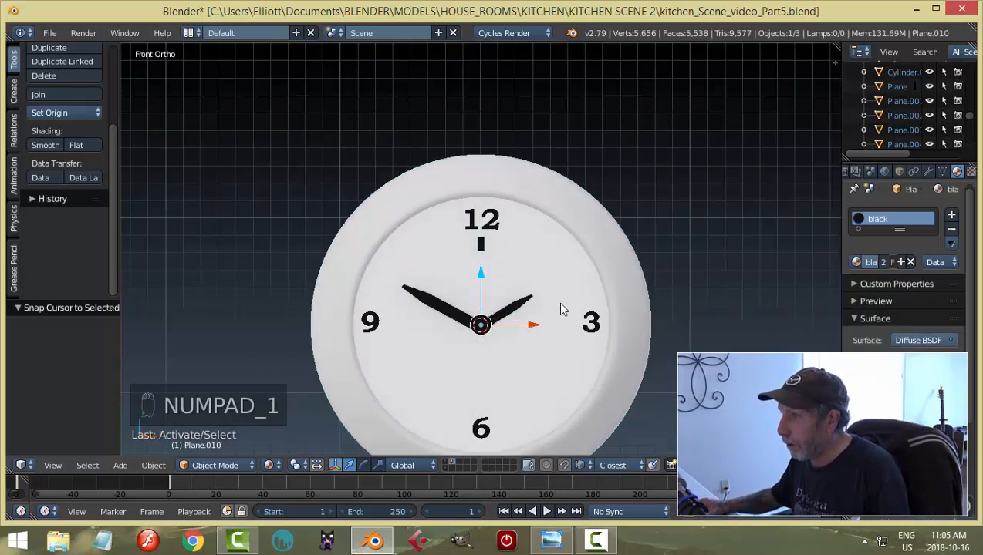
pyautogui.keyDown('shift'); pyautogui.moveTo(523, 345); pyautogui.dragTo(502, 268, button='middle'); pyautogui.keyUp('shift')
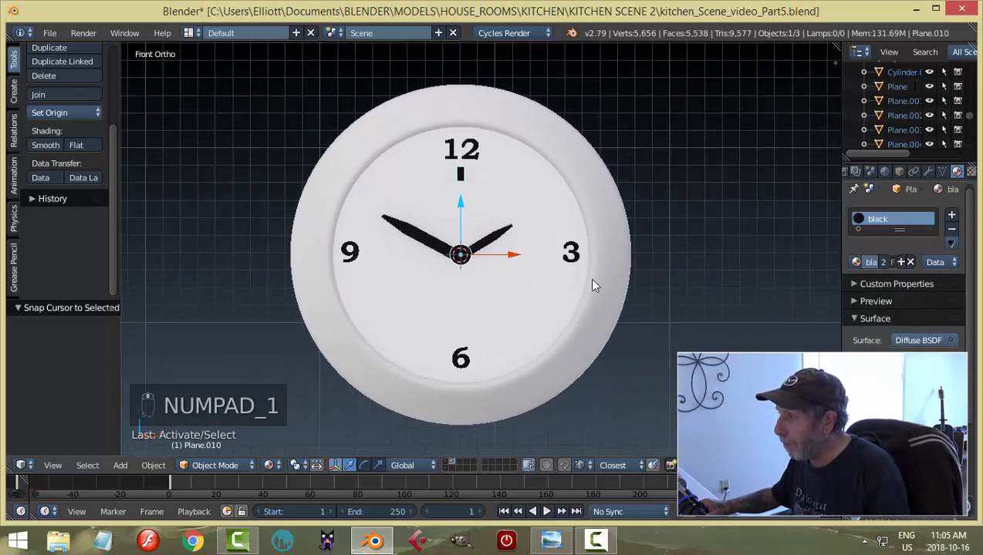
pyautogui.press('Tab')
pyautogui.click(702, 282)
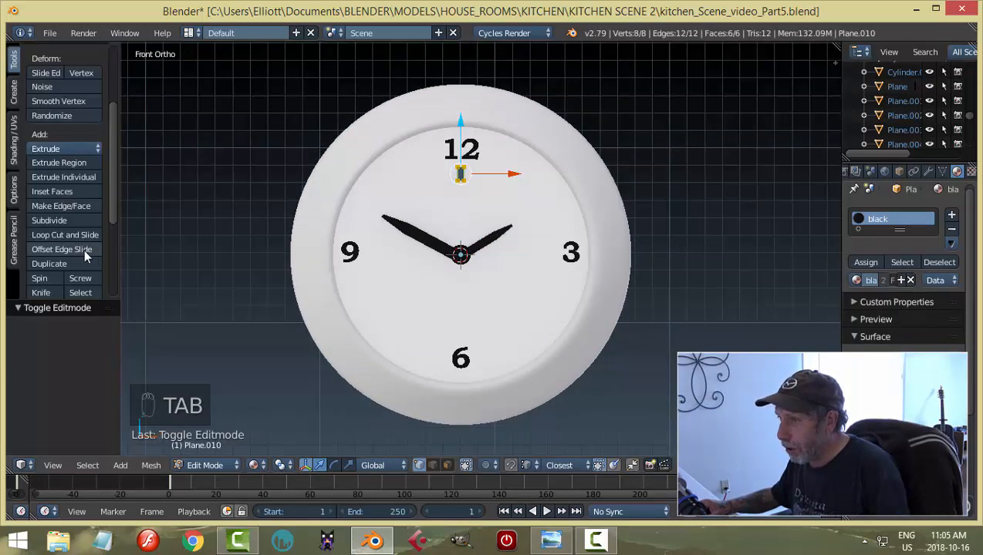
pyautogui.click(43, 279)
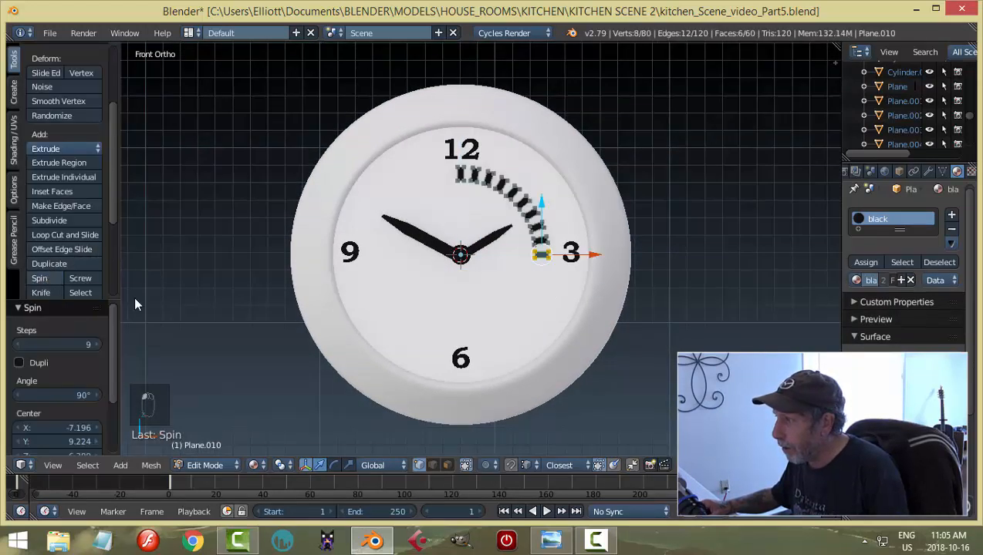
pyautogui.click(52, 397)
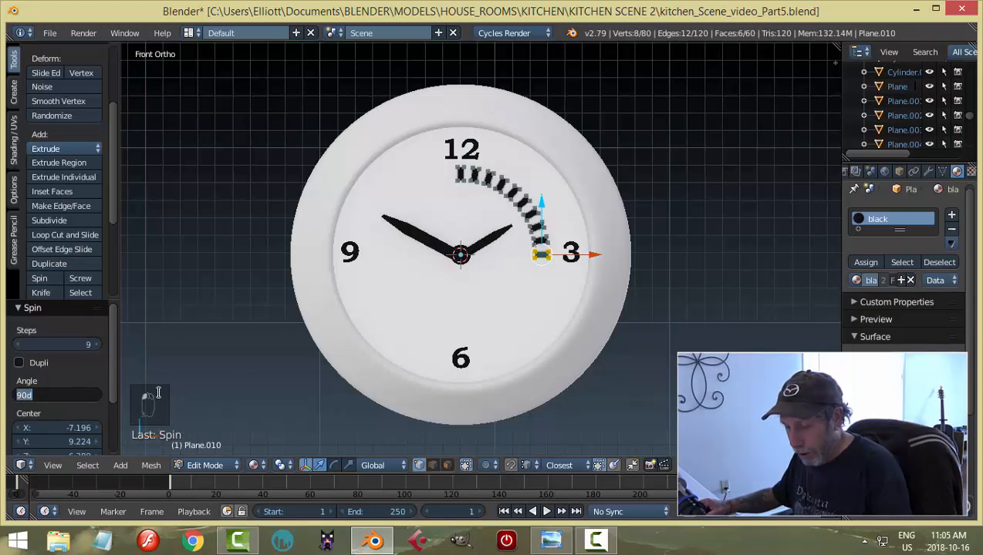
pyautogui.write('360')
pyautogui.press('Return')
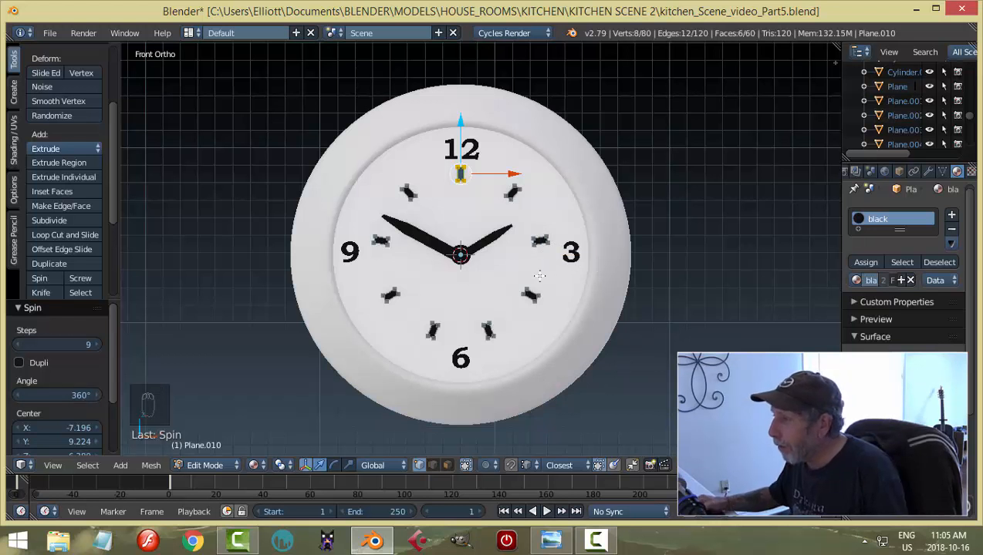
# Undo the marker spin, return to Object Mode and snap the 3D cursor to the clock body again
pyautogui.hotkey('ctrl', 'z')
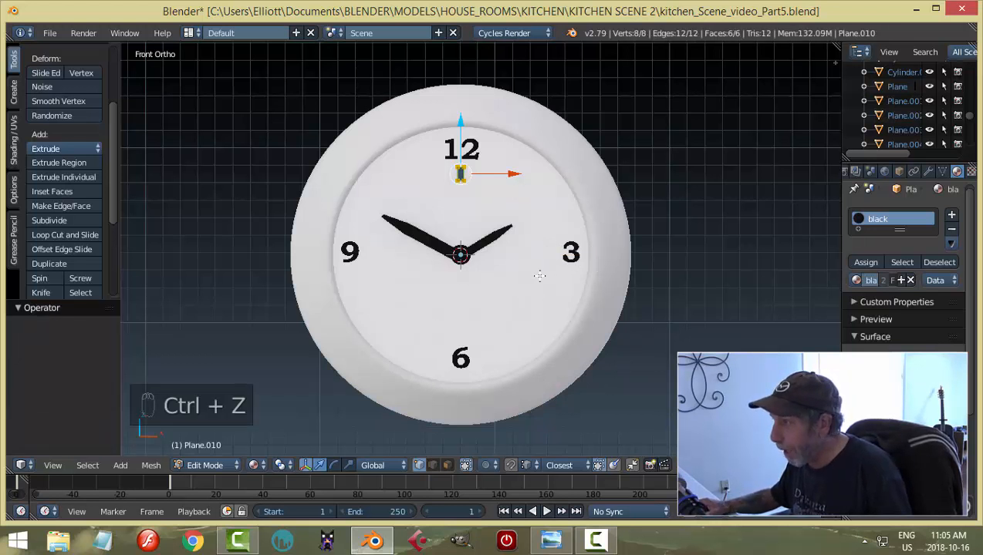
pyautogui.press('Tab')
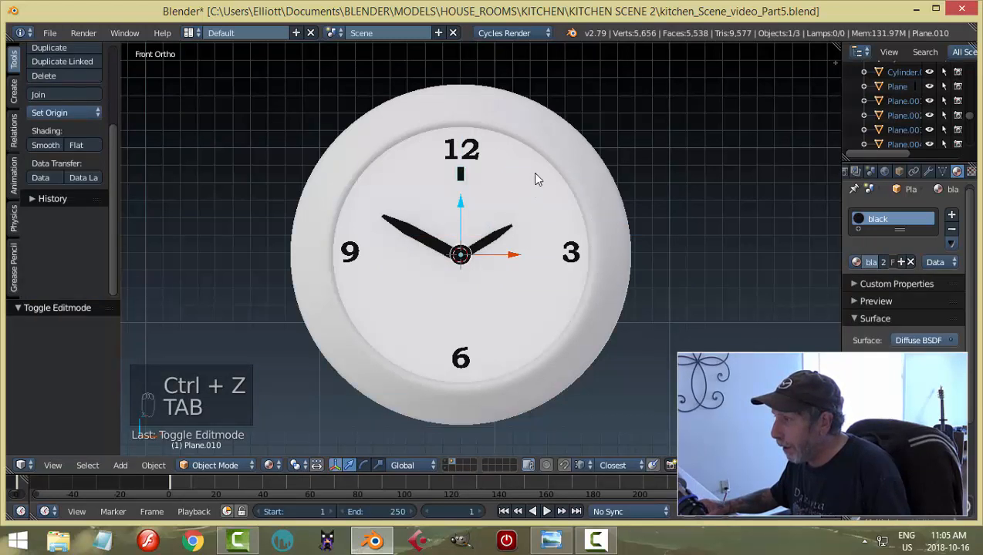
pyautogui.click(547, 143)
pyautogui.hotkey('shift', 's')
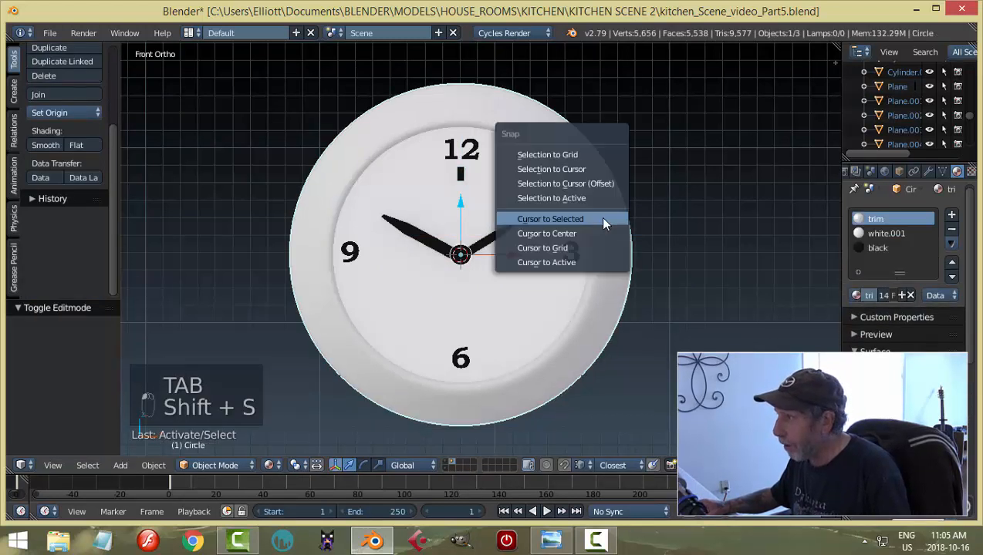
pyautogui.click(599, 216)
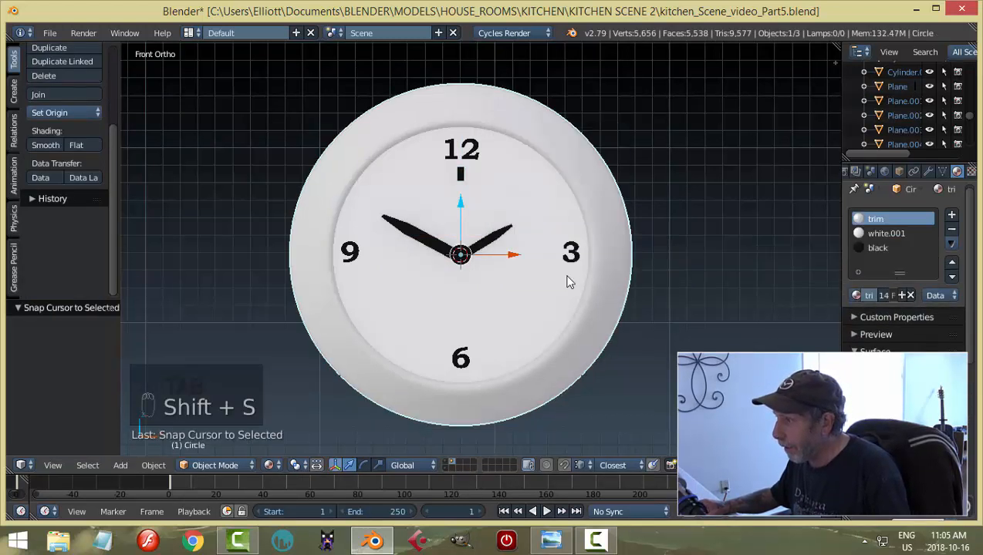
# Edit the marker below the 12 and spin it 360° around the dial centre in 12 steps
pyautogui.click(462, 176)
pyautogui.press('Tab')
pyautogui.click(589, 188)
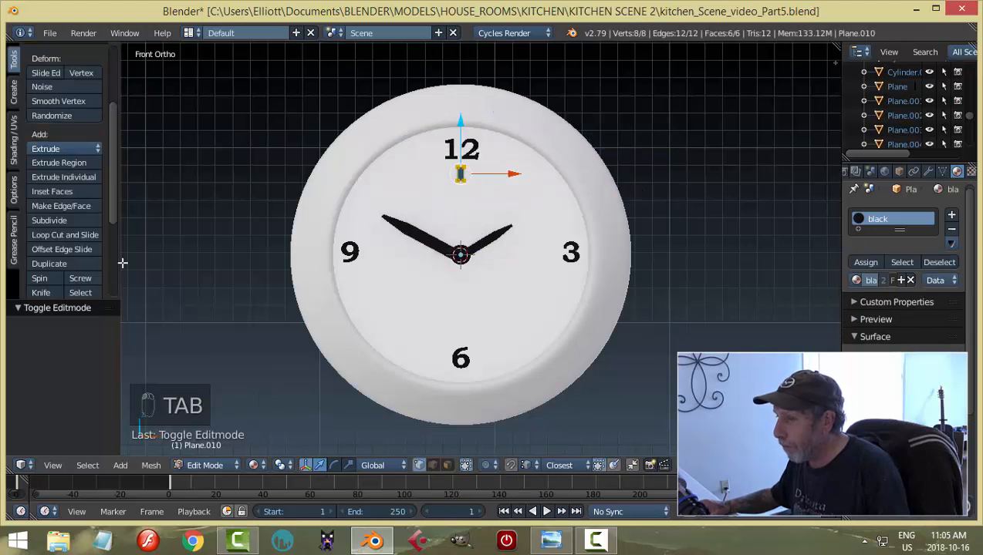
pyautogui.click(40, 278)
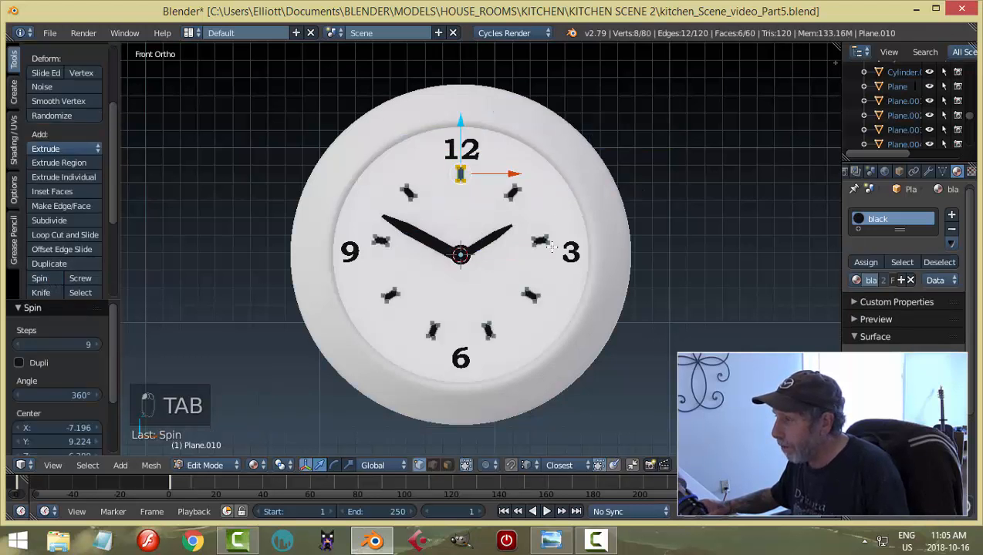
pyautogui.click(97, 345)
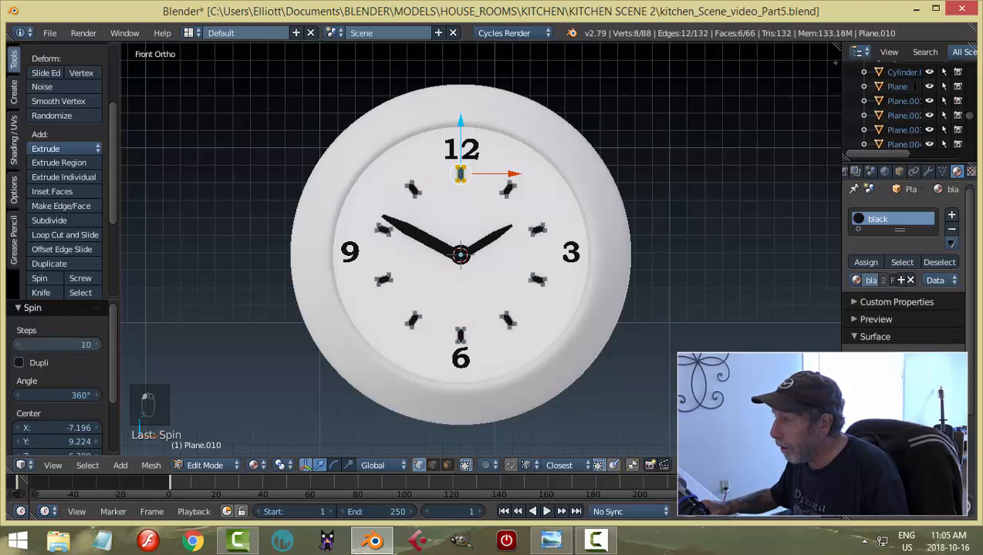
pyautogui.click(98, 345)
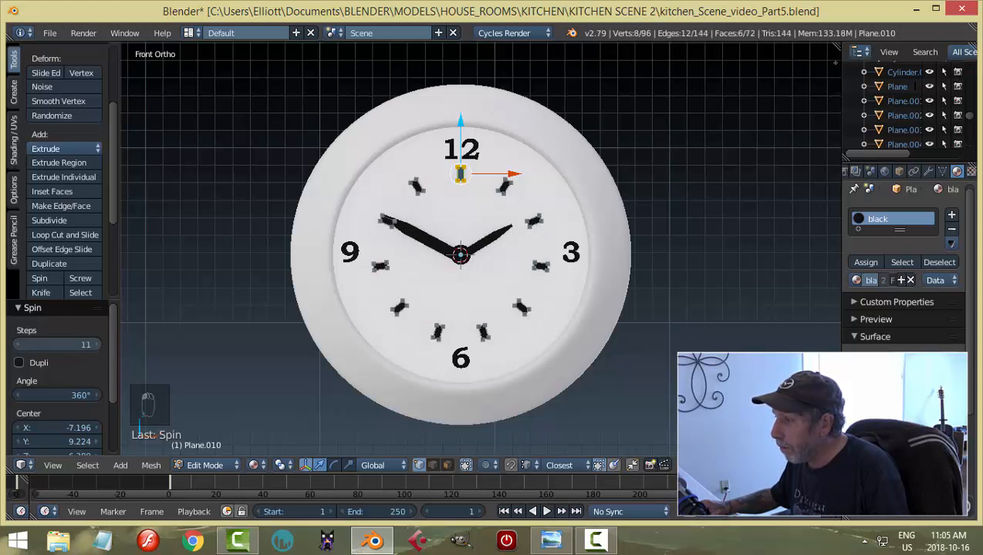
pyautogui.click(97, 344)
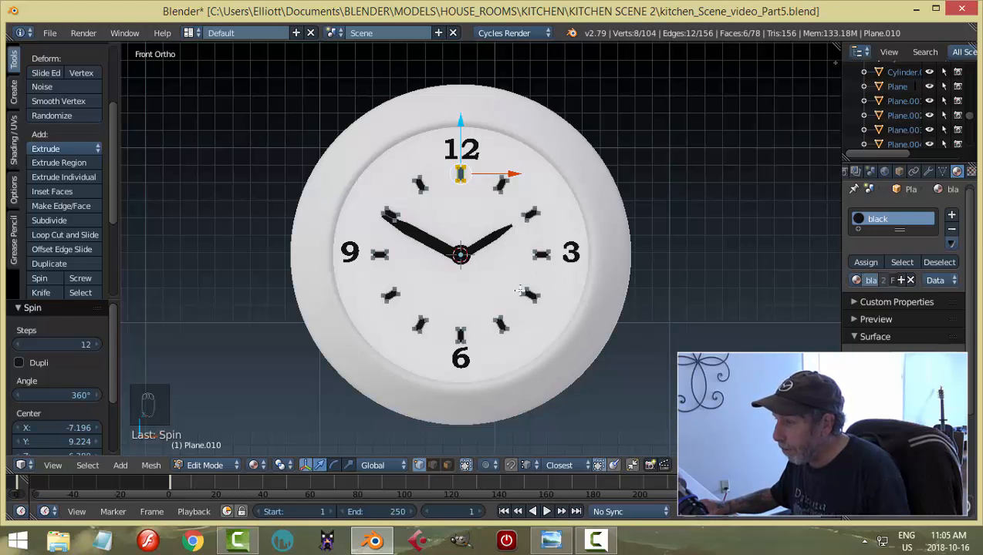
# Remove doubles across all hour markers, make their normals consistent, and return to Object Mode
pyautogui.press('a')
pyautogui.press('a')
pyautogui.press('a')
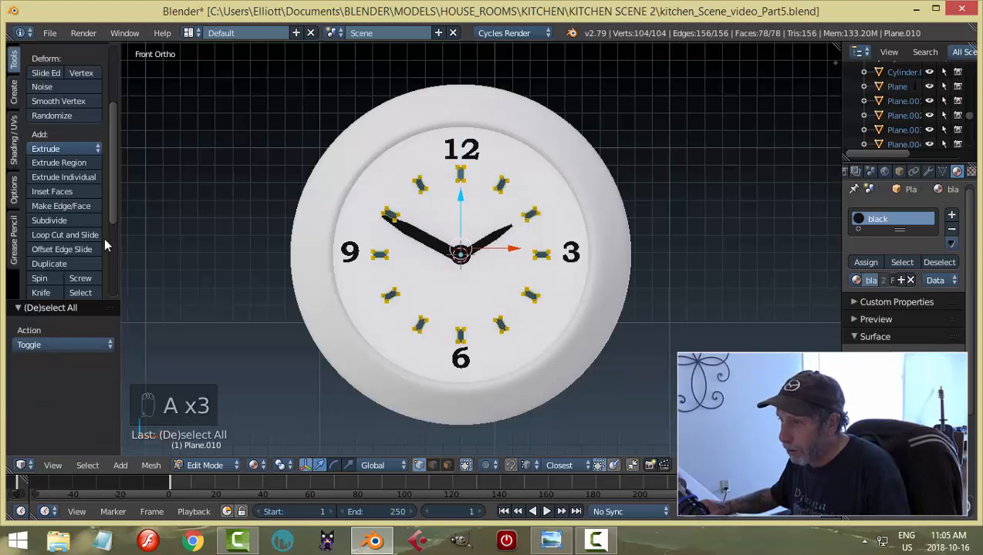
pyautogui.scroll(-5, 92, 247)
pyautogui.click(73, 234)
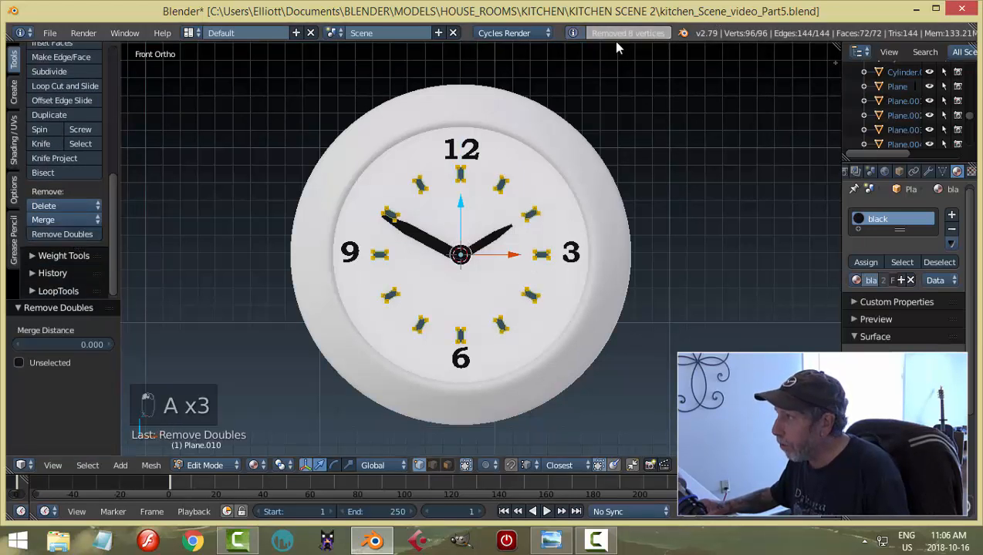
pyautogui.hotkey('ctrl', 'n')
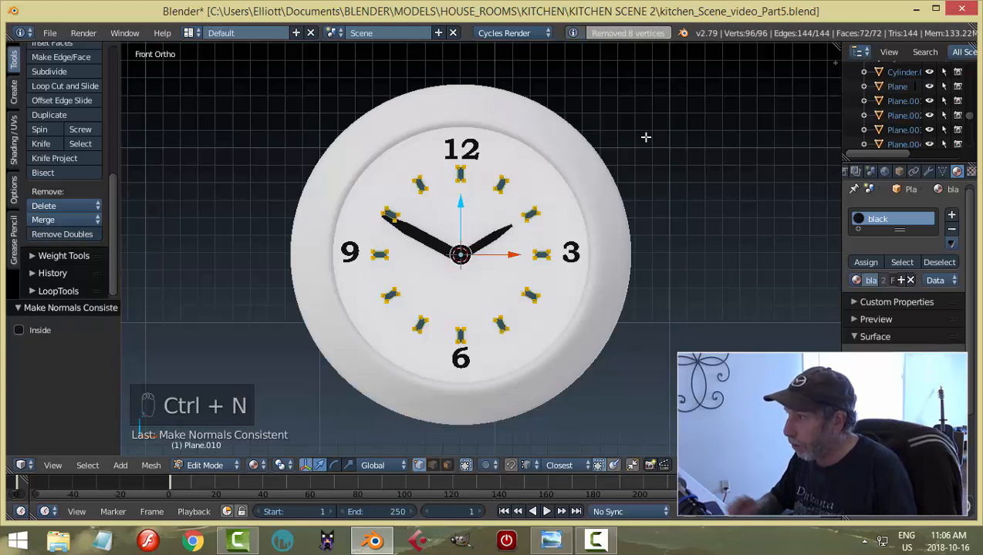
pyautogui.press('a')
pyautogui.press('Tab')
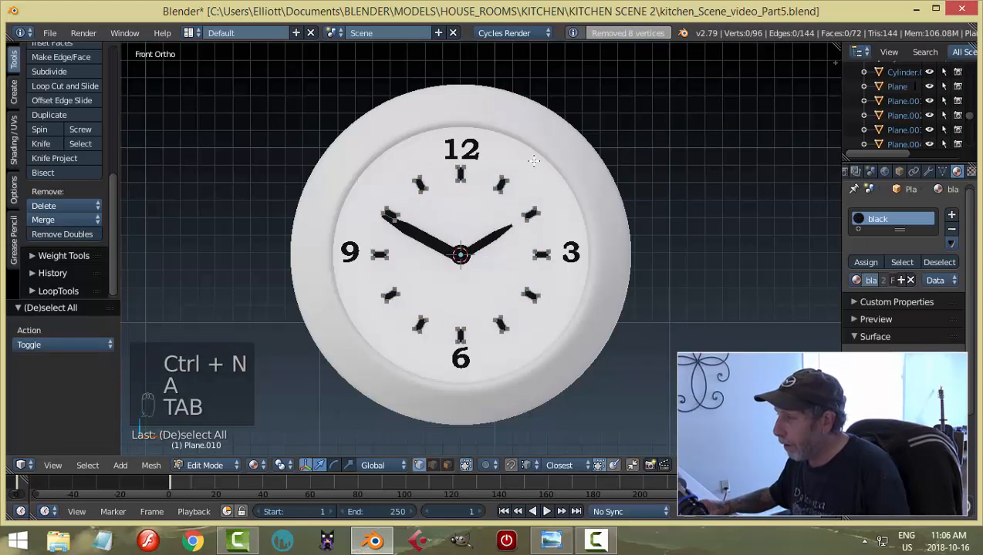
pyautogui.press('Tab')
pyautogui.click(423, 164)
# Nudge the ring of hour markers slightly along Y relative to the dial face and check it from several angles
pyautogui.moveTo(615, 181); pyautogui.dragTo(498, 221, button='middle')
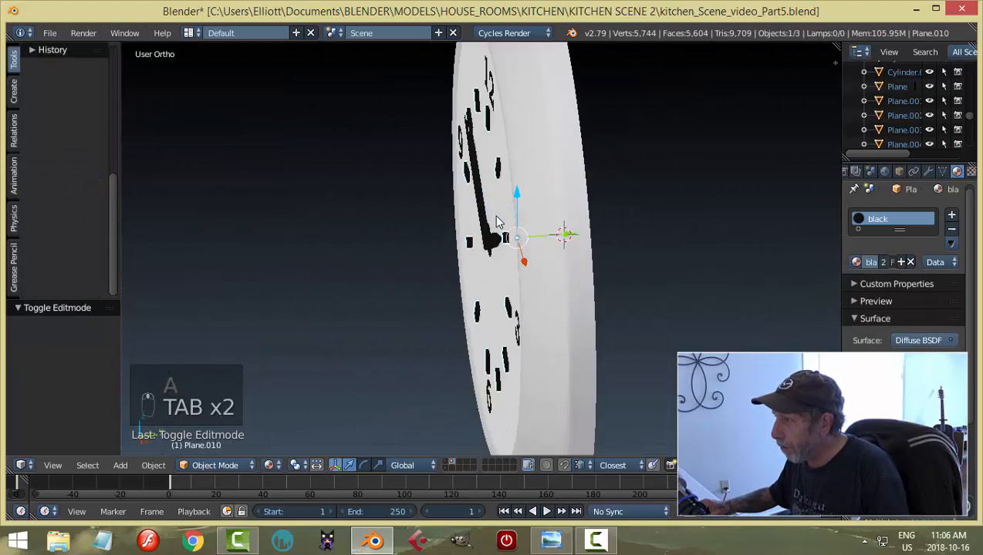
pyautogui.moveTo(568, 239); pyautogui.dragTo(568, 234)
pyautogui.press('a')
pyautogui.moveTo(596, 237); pyautogui.dragTo(695, 208, button='middle')
pyautogui.scroll(-6, 668, 208)
pyautogui.moveTo(566, 228); pyautogui.dragTo(494, 232, button='middle')
pyautogui.scroll(3, 496, 231)
# Join the hour markers into the clock body and save the file
pyautogui.rightClick(503, 193)
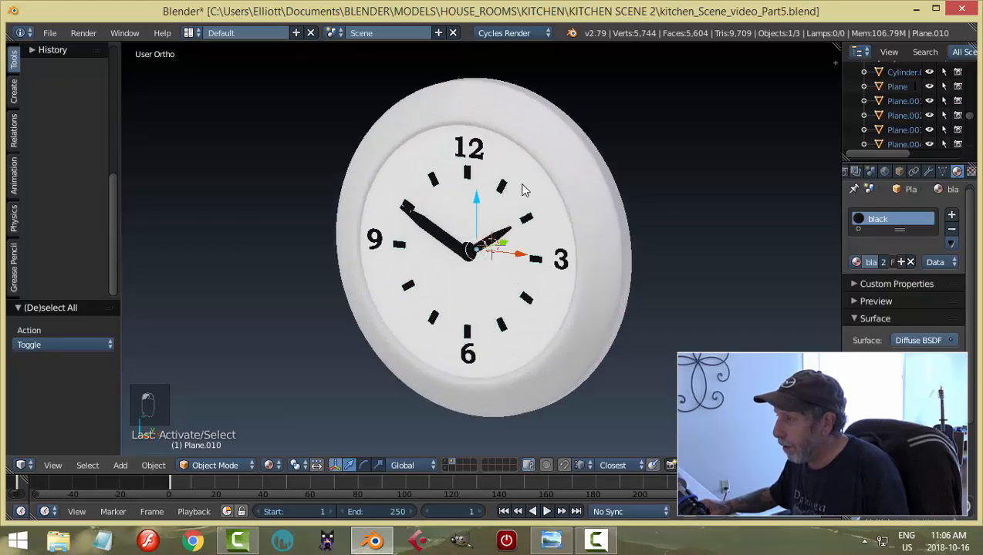
pyautogui.keyDown('shift'); pyautogui.rightClick(527, 174); pyautogui.keyUp('shift')
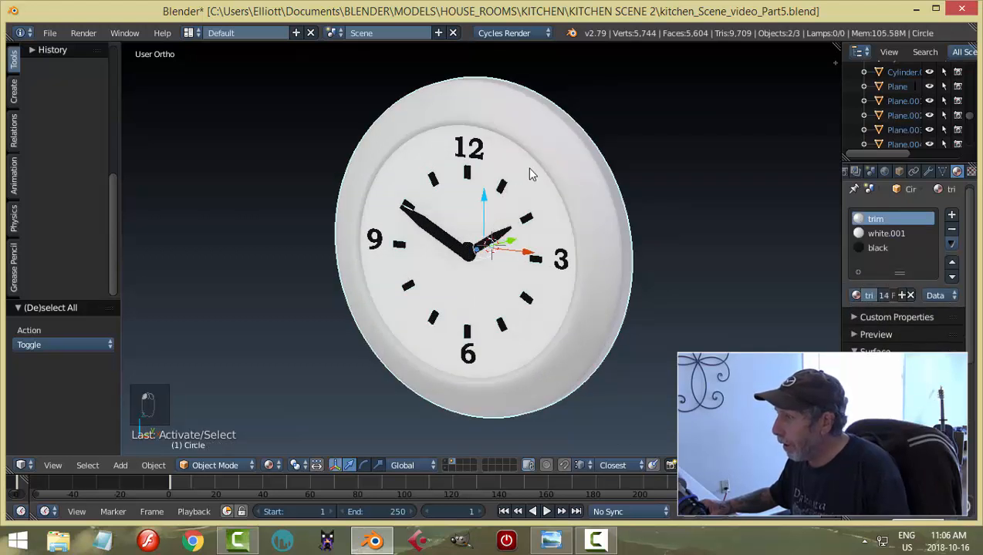
pyautogui.hotkey('ctrl', 'j')
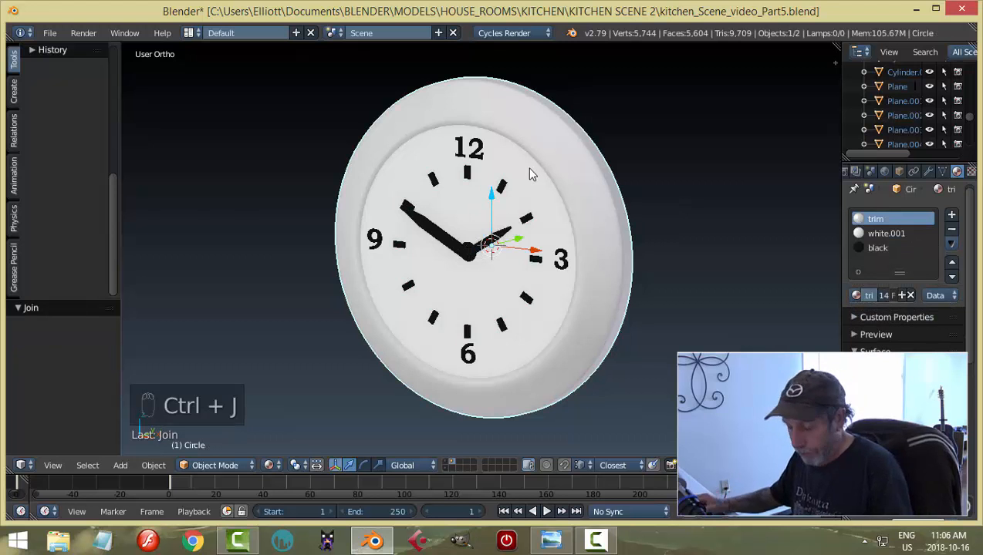
pyautogui.hotkey('ctrl', 's')
# Reveal the hidden objects and preview the clock in rendered shading, returning to the previous shading
pyautogui.scroll(-4, 576, 185)
pyautogui.moveTo(550, 193); pyautogui.dragTo(574, 210, button='middle')
pyautogui.scroll(-2, 585, 184)
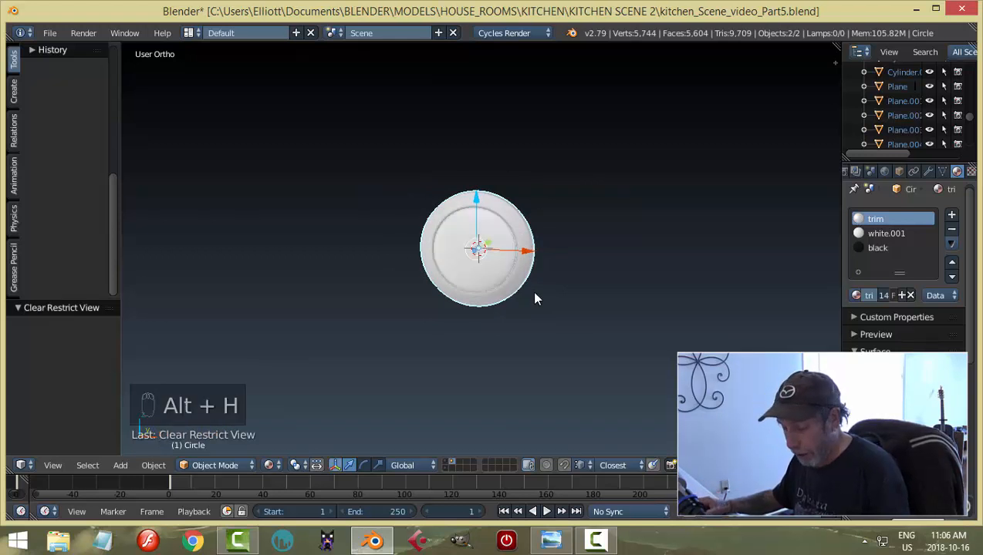
pyautogui.moveTo(554, 304); pyautogui.dragTo(598, 300, button='middle')
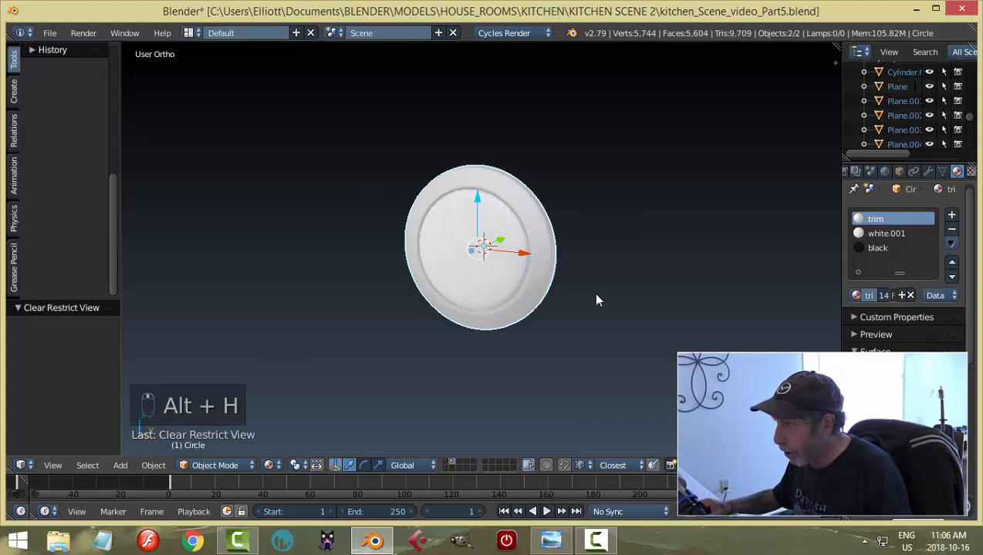
pyautogui.hotkey('shift', 'z')
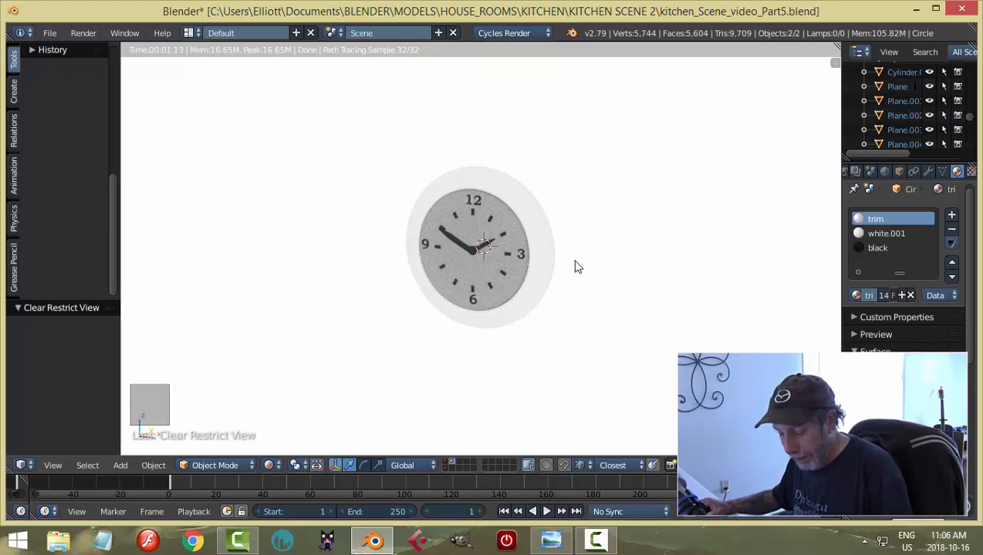
pyautogui.hotkey('shift', 'z')
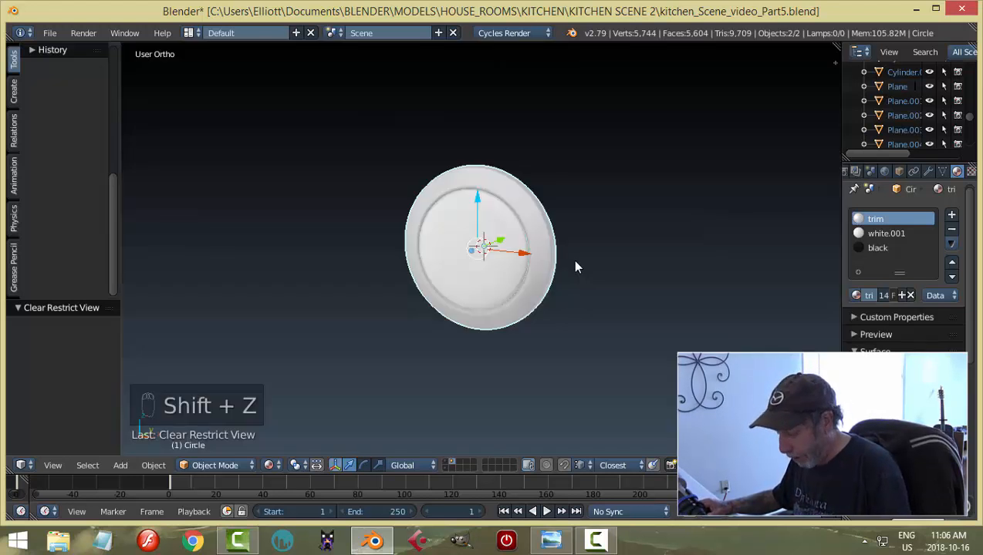
# Move the wall clock objects to the first scene layer and show that layer with the whole kitchen
pyautogui.press('m')
pyautogui.click(689, 291)
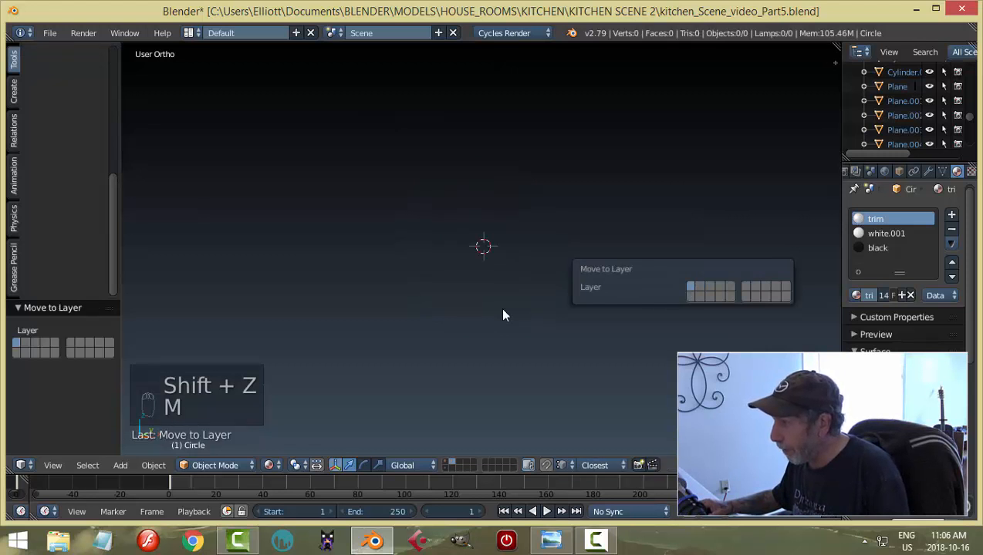
pyautogui.click(448, 462)
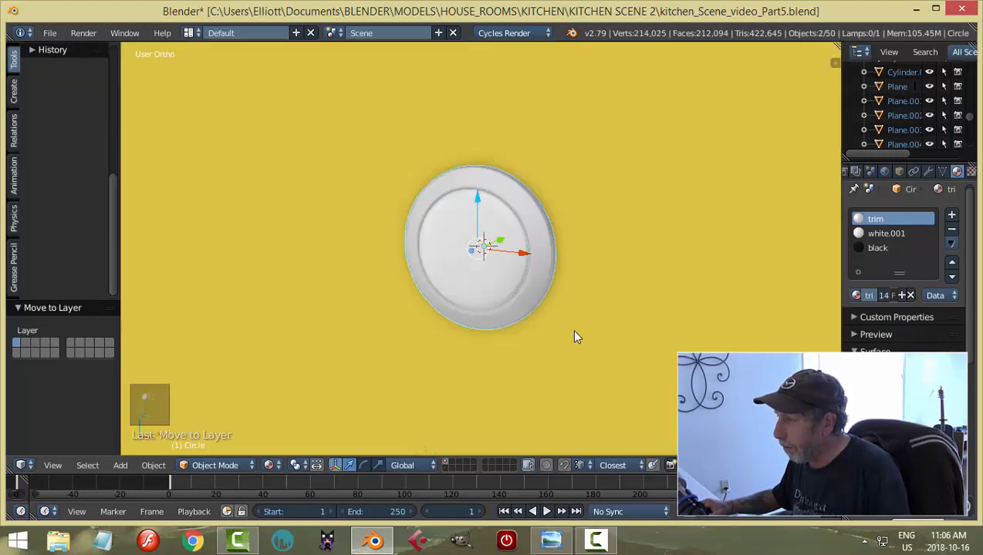
# Preview the clock on the yellow wall in rendered shading and return to the previous shading
pyautogui.moveTo(589, 337)
pyautogui.mouseDown(button='middle')
pyautogui.moveTo(546, 346)
pyautogui.moveTo(583, 334)
pyautogui.mouseUp(button='middle')
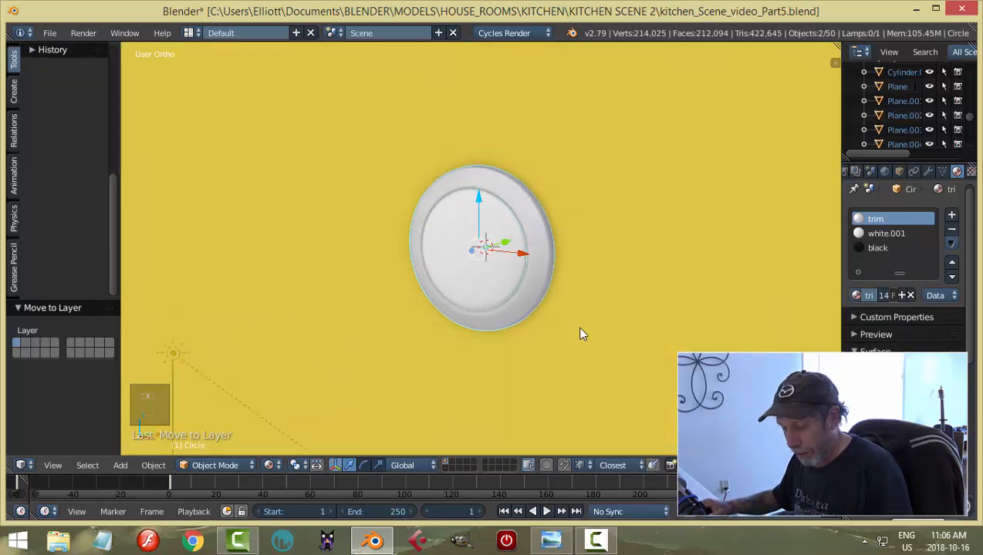
pyautogui.hotkey('shift', 'z')
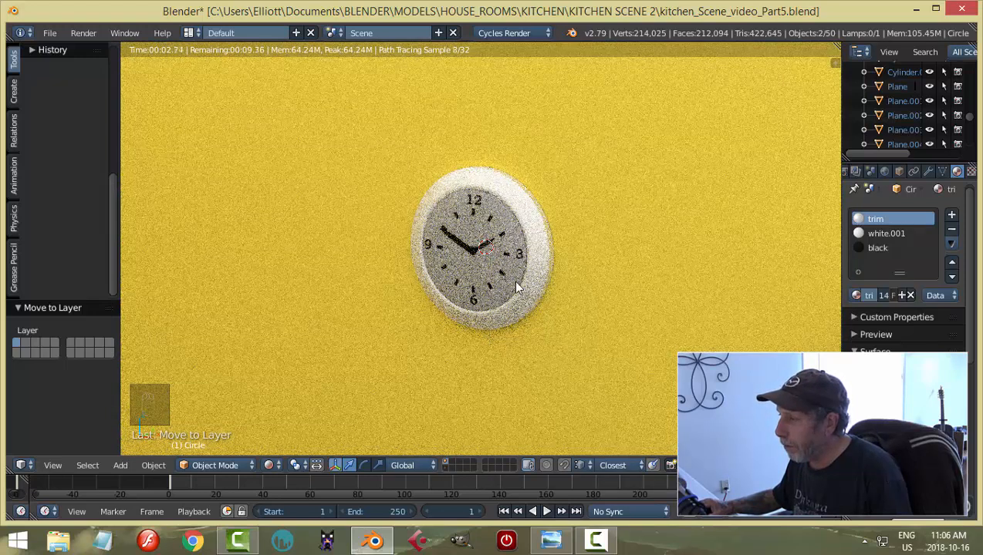
pyautogui.hotkey('shift', 'z')
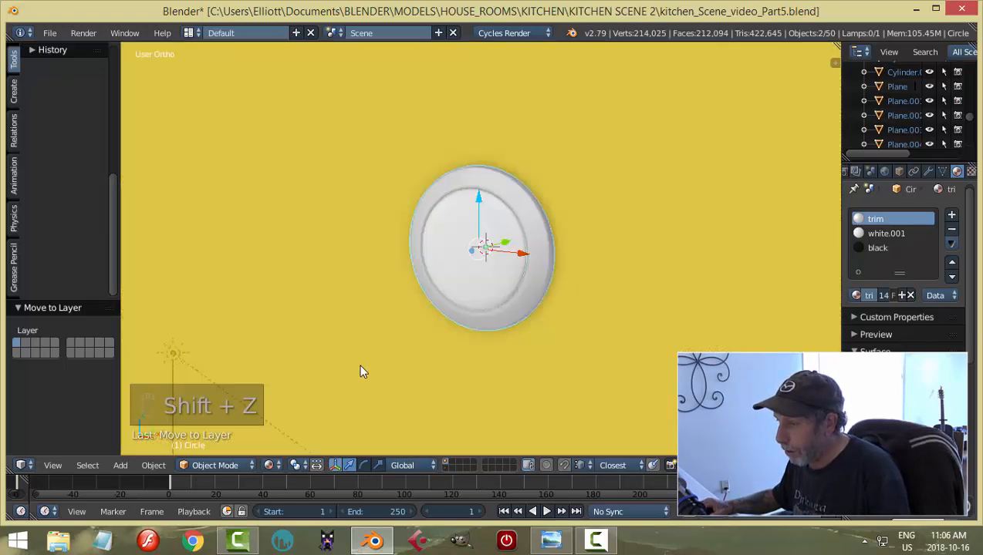
# Split the 3D view in two and turn one half into a Node Editor without its properties sidebar
pyautogui.moveTo(10, 469); pyautogui.dragTo(493, 347)
pyautogui.press('t')
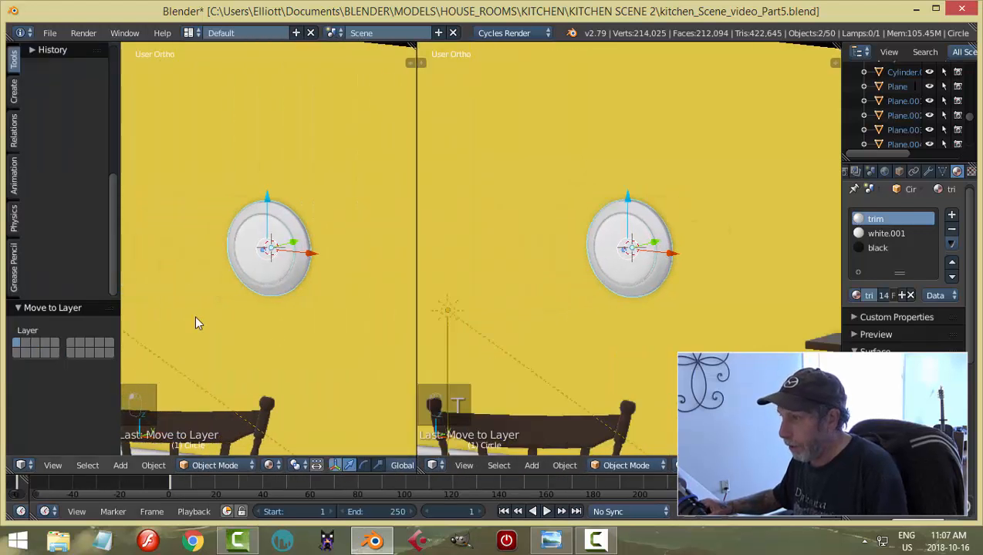
pyautogui.press('t')
pyautogui.click(21, 465)
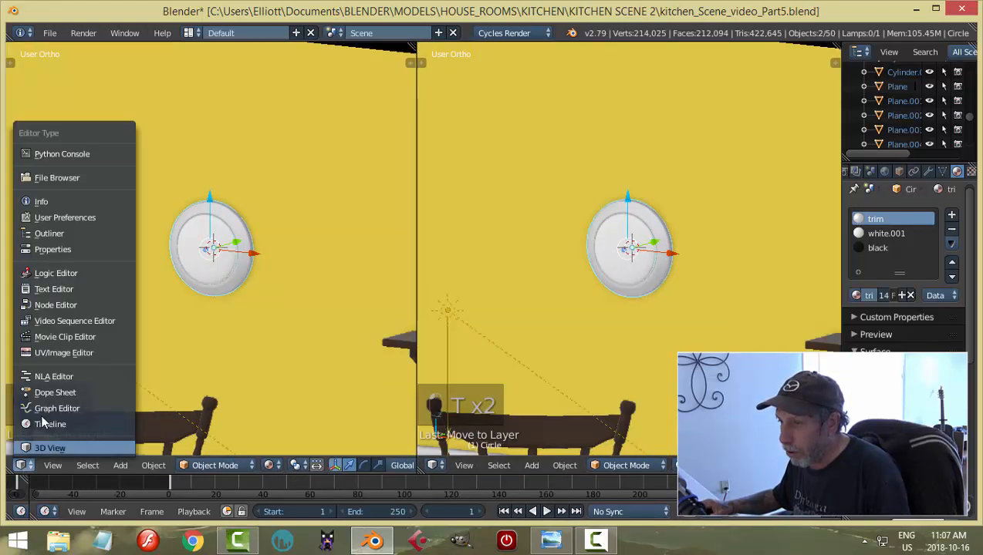
pyautogui.click(55, 304)
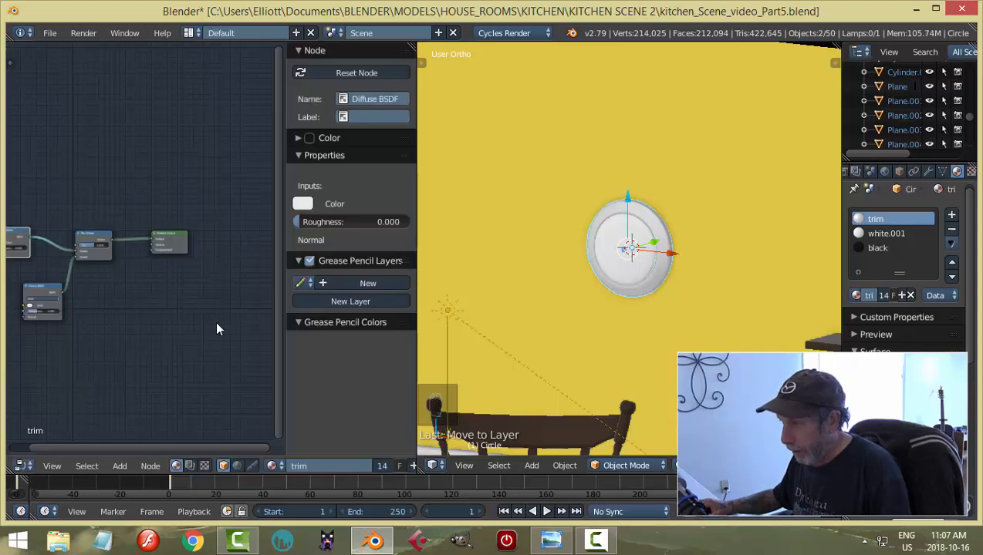
pyautogui.press('n')
pyautogui.scroll(2, 231, 340)
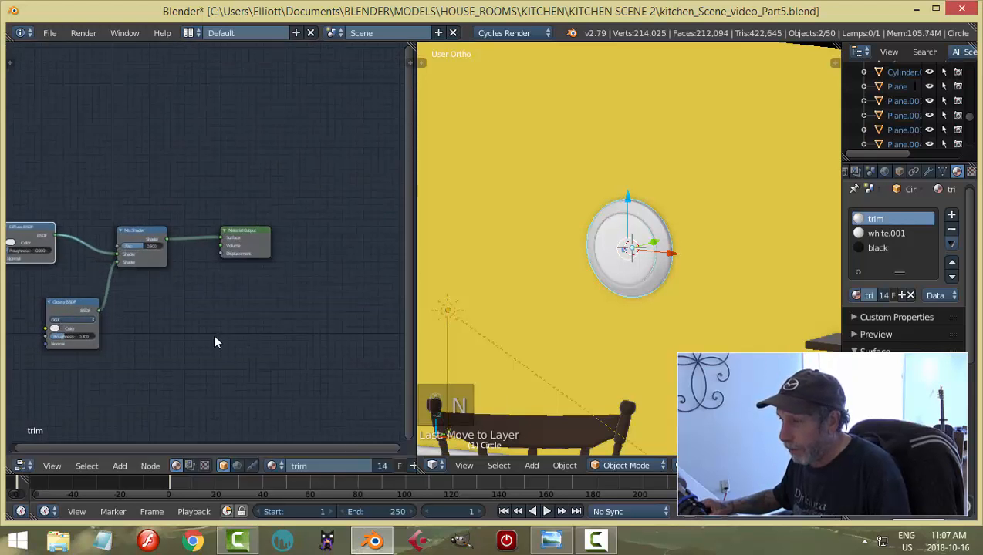
# Select the clock's glass cover, cut the link from its Glass BSDF to the Material Output and move the Glass node aside
pyautogui.rightClick(601, 252)
pyautogui.scroll(2, 271, 310)
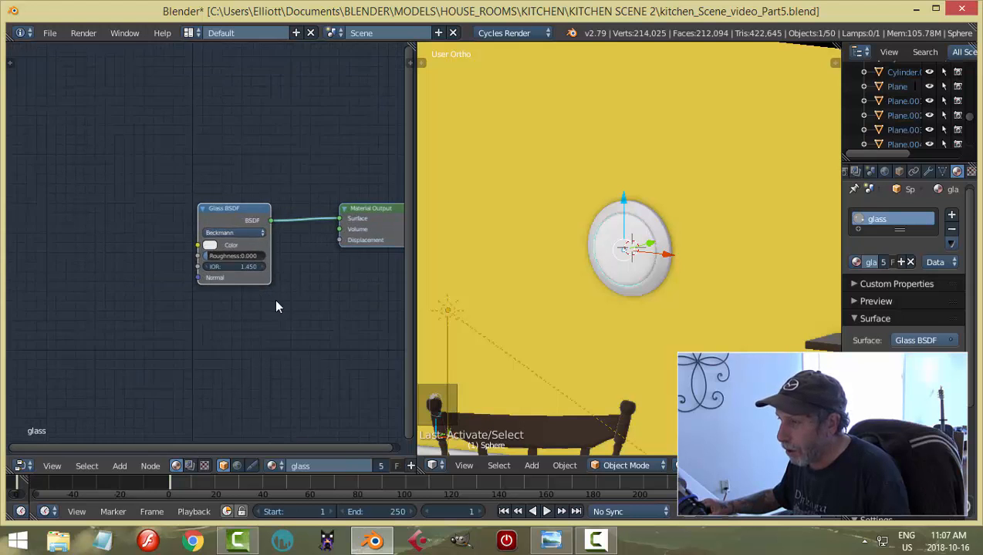
pyautogui.scroll(-1, 275, 302)
pyautogui.moveTo(257, 302); pyautogui.dragTo(207, 295, button='middle')
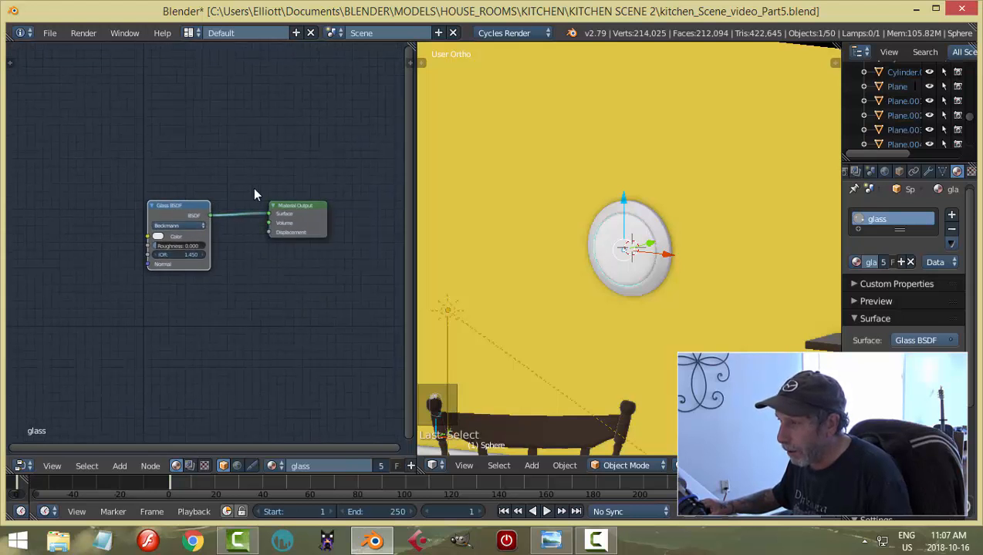
pyautogui.keyDown('ctrl'); pyautogui.moveTo(252, 189); pyautogui.dragTo(233, 267, button='right'); pyautogui.keyUp('ctrl')
pyautogui.moveTo(177, 203); pyautogui.dragTo(128, 113)
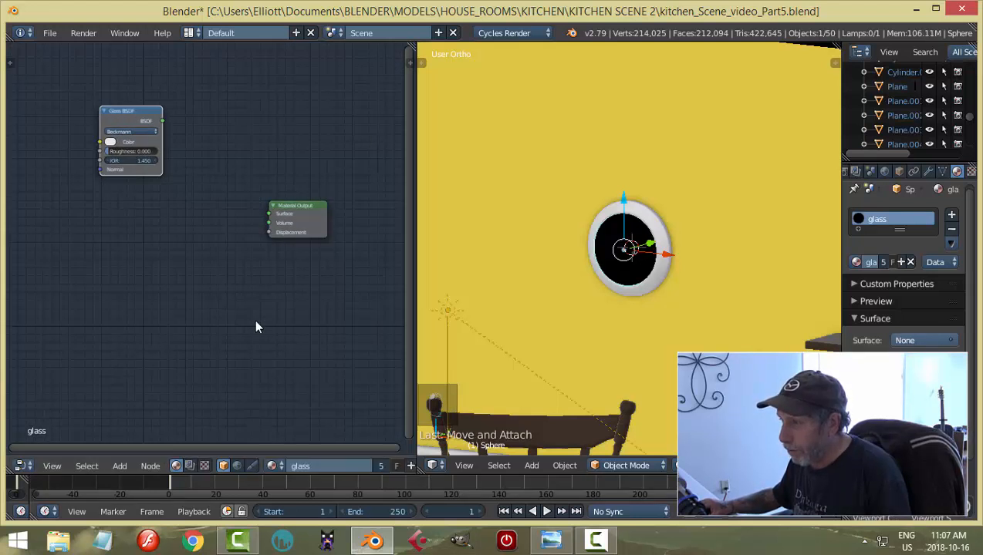
# Add a Mix Shader to the glass material and connect it to the Material Output's Surface input
pyautogui.hotkey('shift', 'a')
pyautogui.moveTo(229, 365)
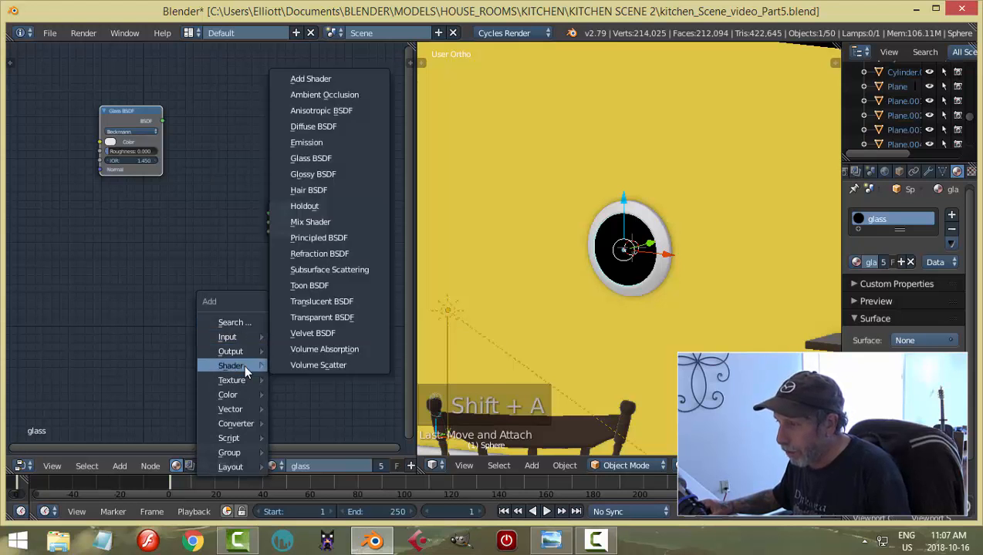
pyautogui.click(308, 220)
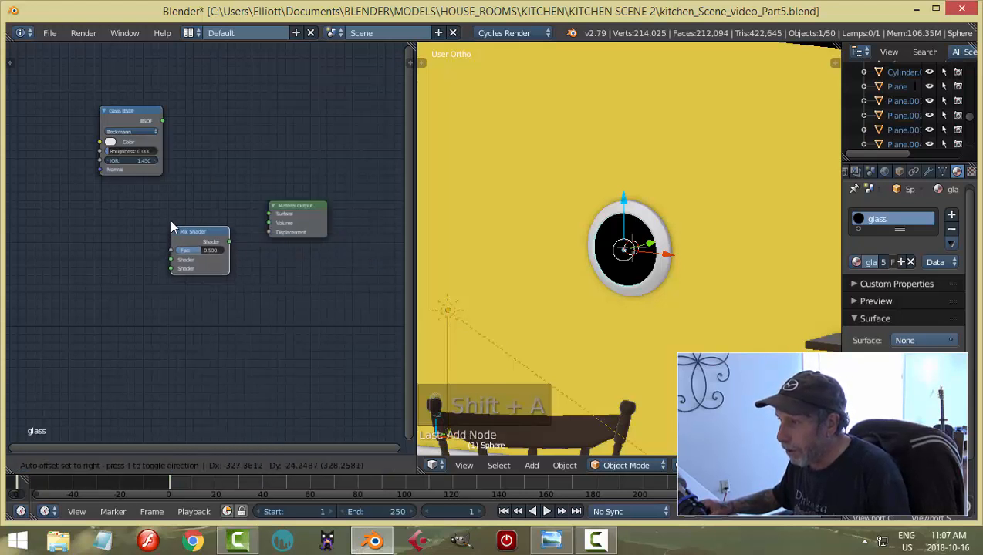
pyautogui.click(166, 206)
pyautogui.moveTo(224, 224); pyautogui.dragTo(268, 222)
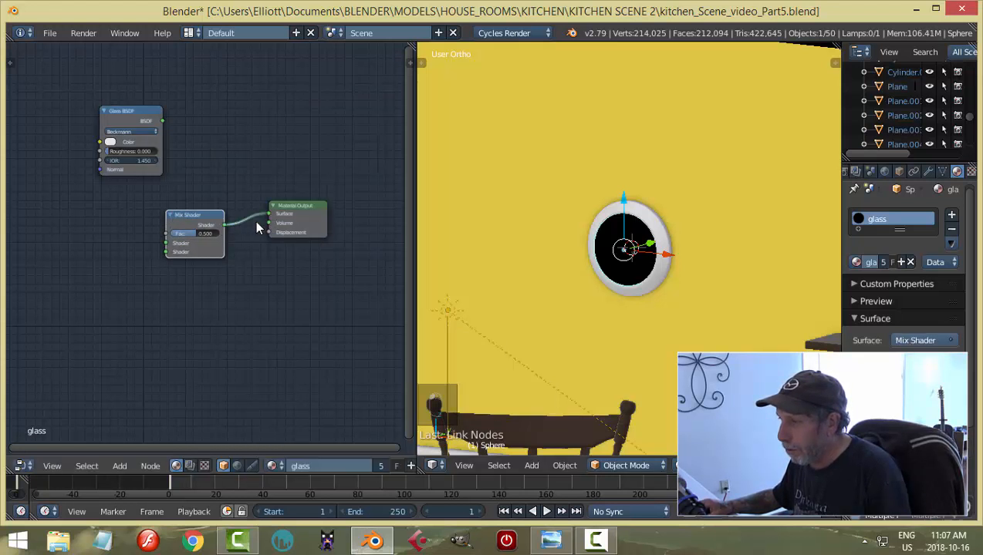
pyautogui.moveTo(200, 222); pyautogui.dragTo(174, 215)
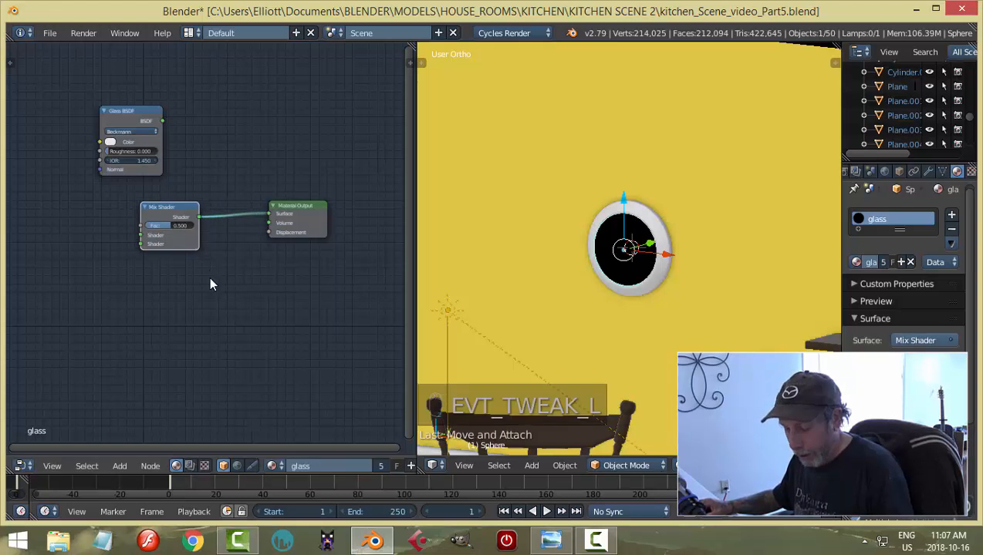
# Add a Transparent BSDF node and connect it to the first shader input of the Mix Shader
pyautogui.hotkey('shift', 'a')
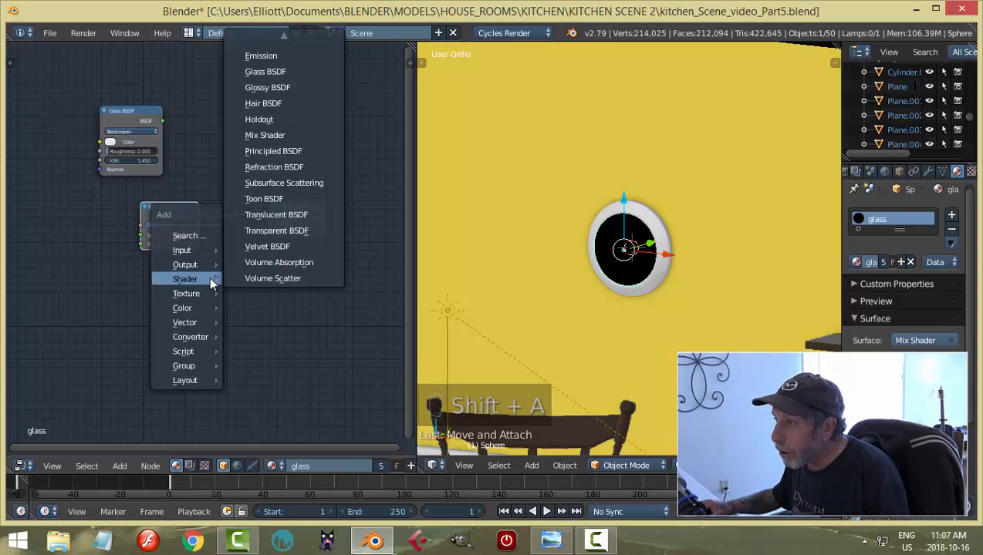
pyautogui.click(266, 229)
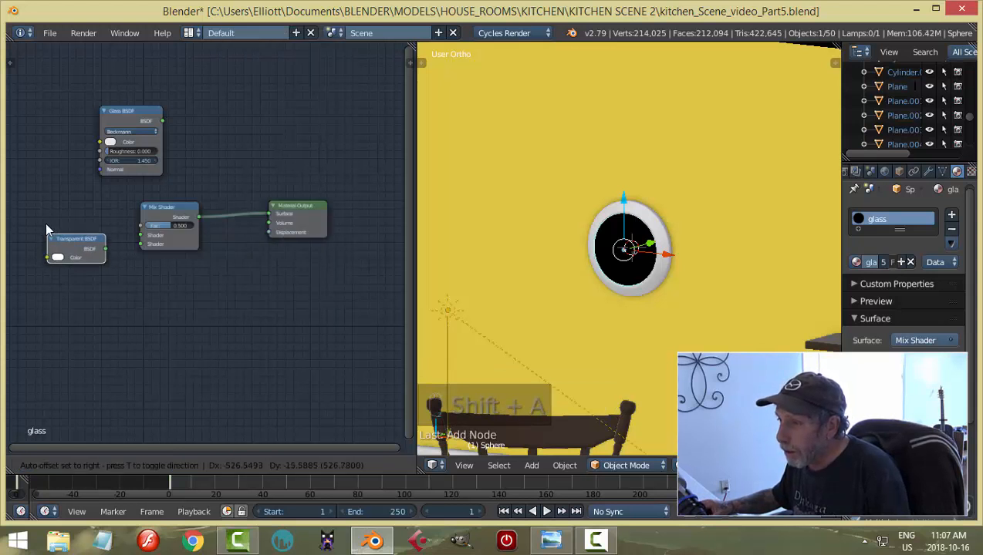
pyautogui.click(49, 202)
pyautogui.moveTo(108, 226); pyautogui.dragTo(140, 234)
pyautogui.scroll(1, 188, 255)
pyautogui.moveTo(189, 291); pyautogui.dragTo(241, 293, button='middle')
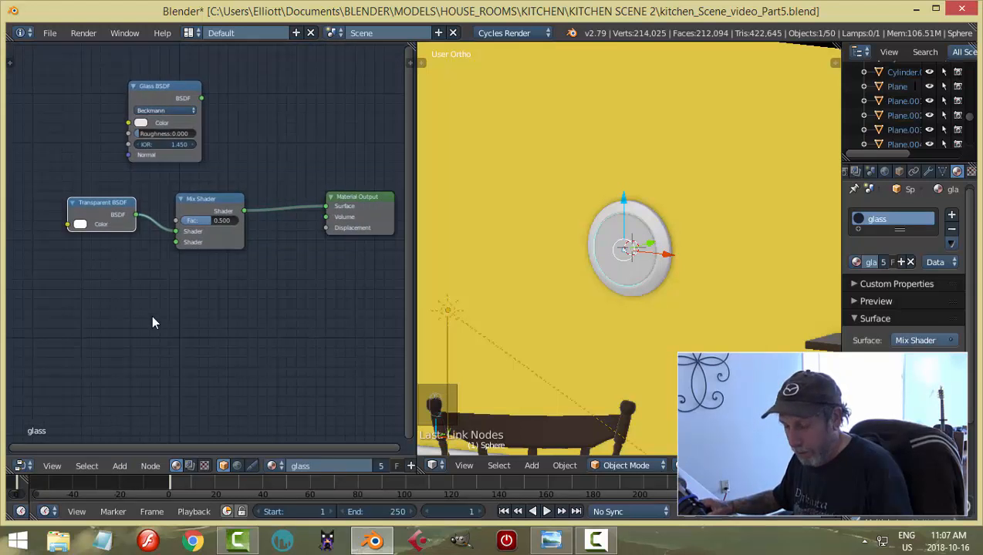
pyautogui.hotkey('shift', 's')
pyautogui.moveTo(145, 347)
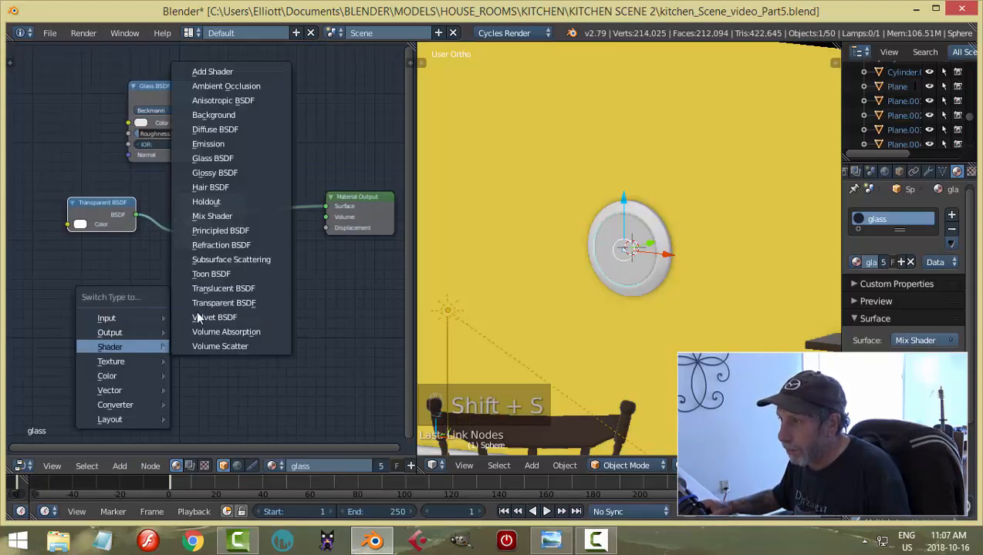
pyautogui.click(212, 187)
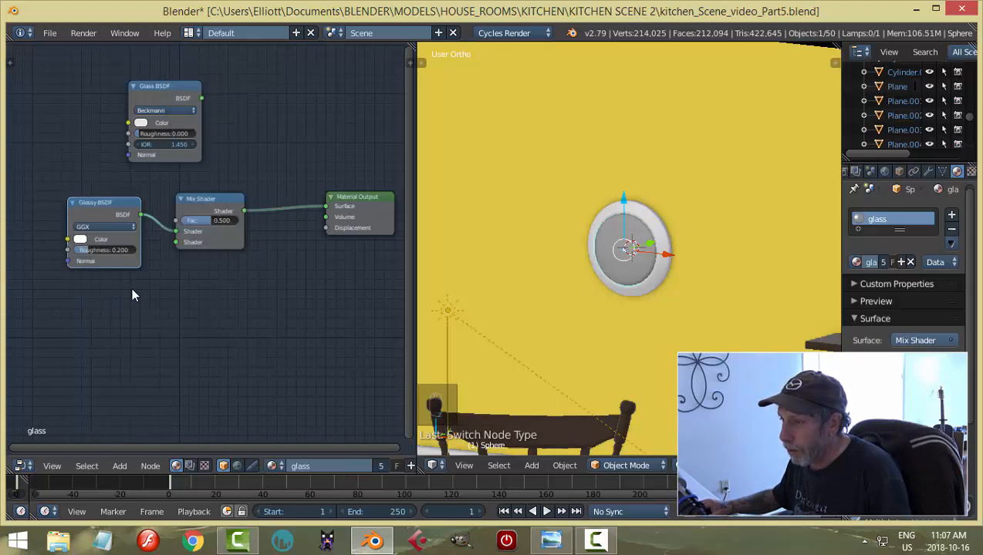
pyautogui.hotkey('ctrl', 'z')
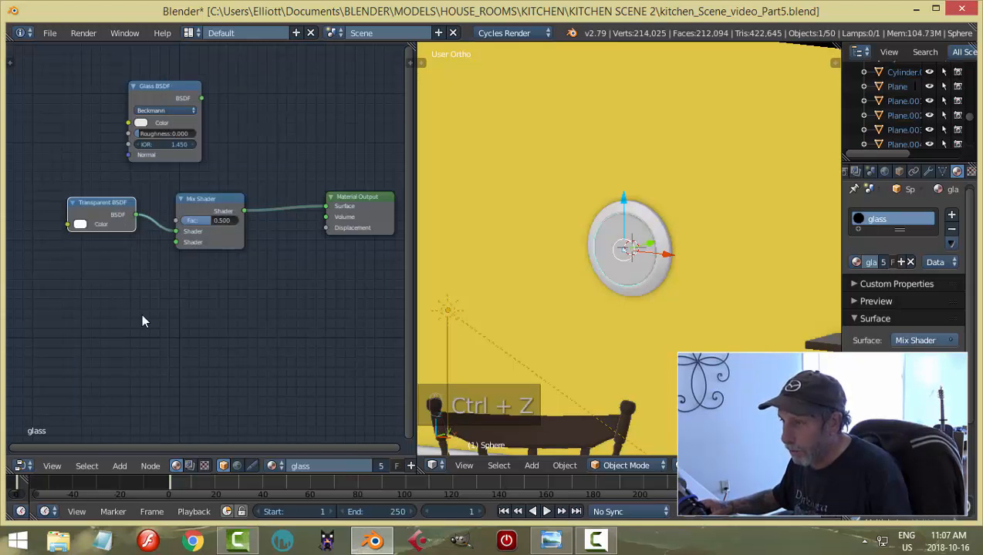
# Add a Glossy BSDF node below the Transparent node, connect it to the Mix Shader's second shader input and set its distribution to Sharp
pyautogui.press('a')
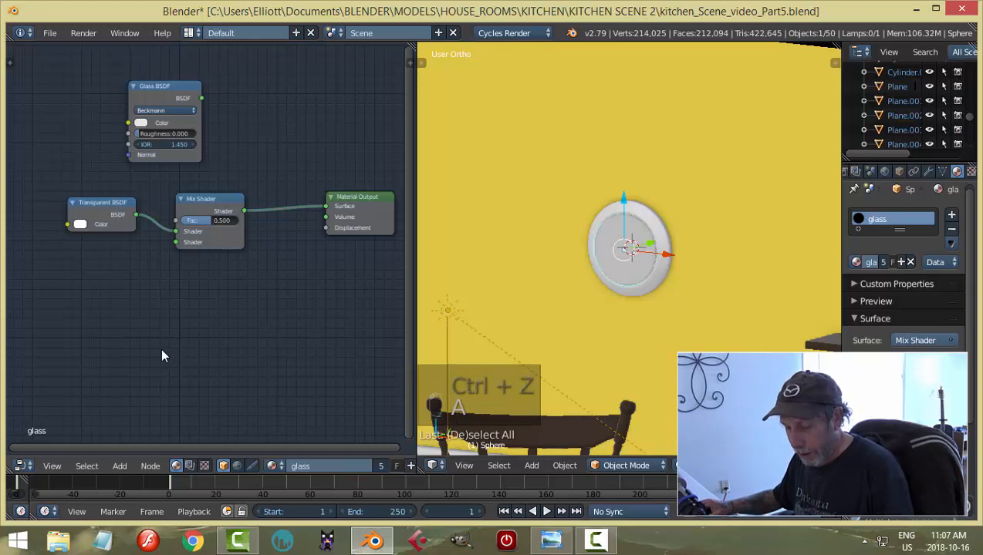
pyautogui.hotkey('shift', 'a')
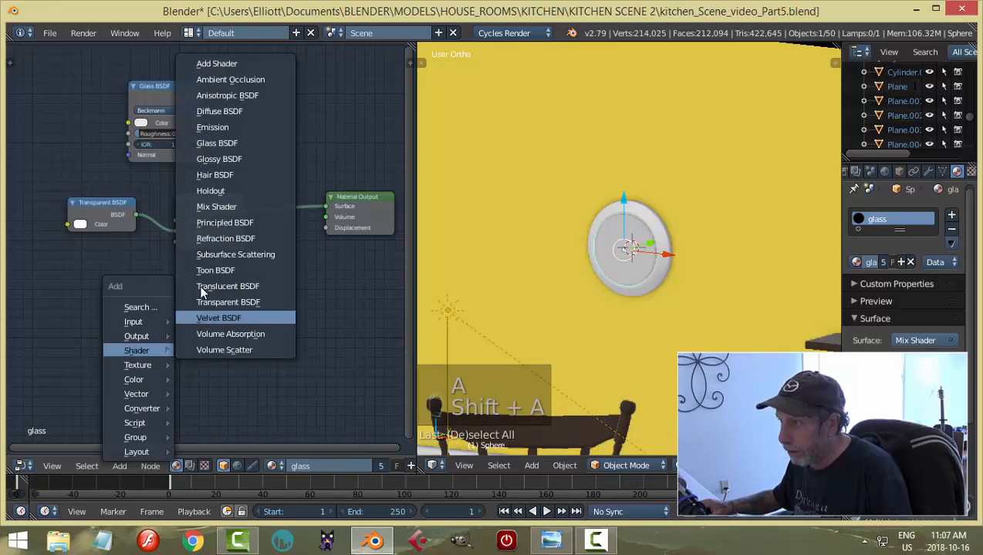
pyautogui.click(232, 158)
pyautogui.click(92, 266)
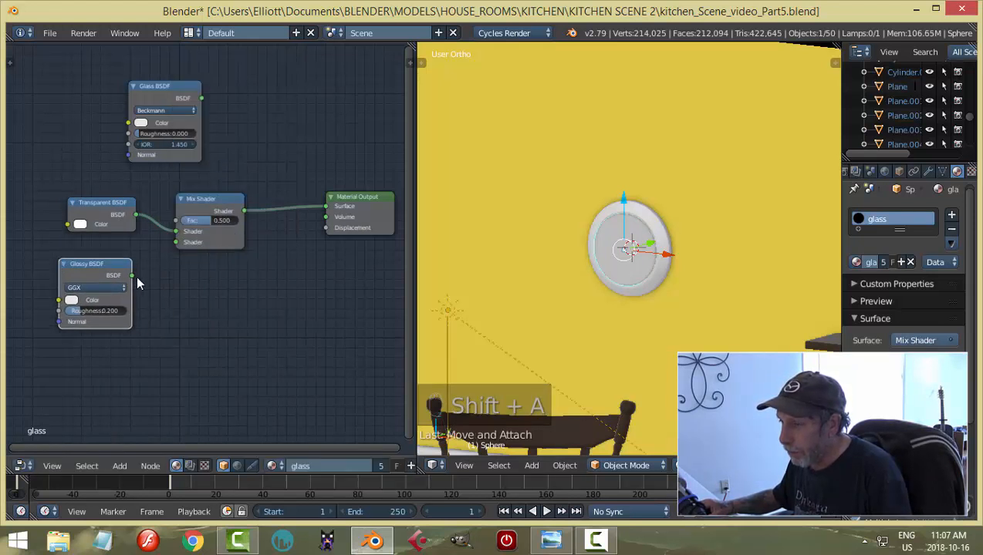
pyautogui.moveTo(132, 276); pyautogui.dragTo(176, 242)
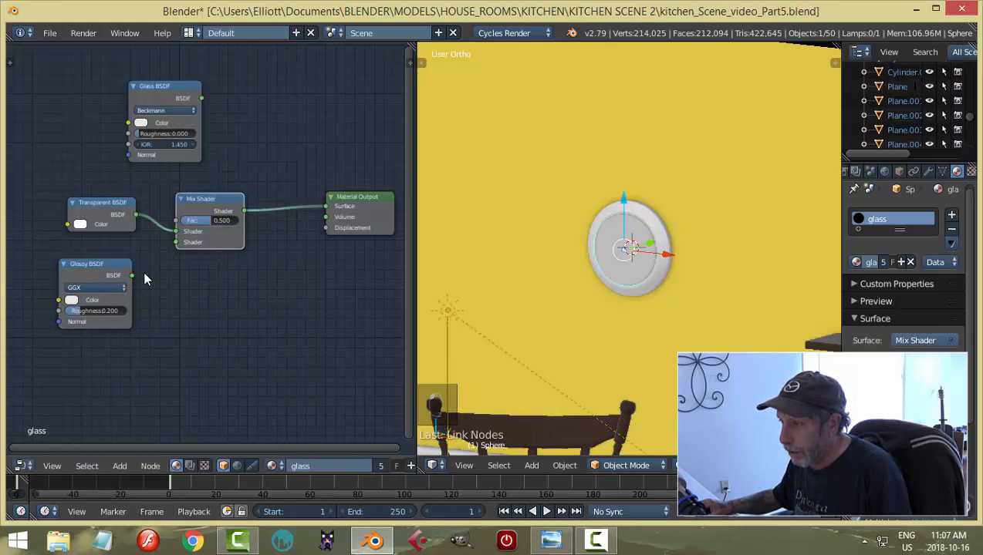
pyautogui.moveTo(133, 276); pyautogui.dragTo(177, 242)
pyautogui.click(105, 288)
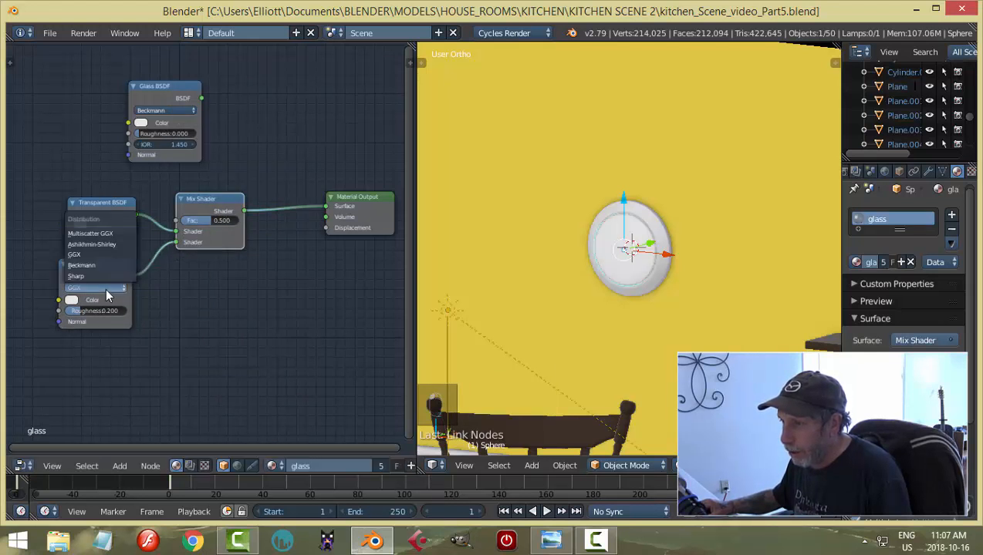
pyautogui.click(98, 276)
pyautogui.scroll(1, 148, 366)
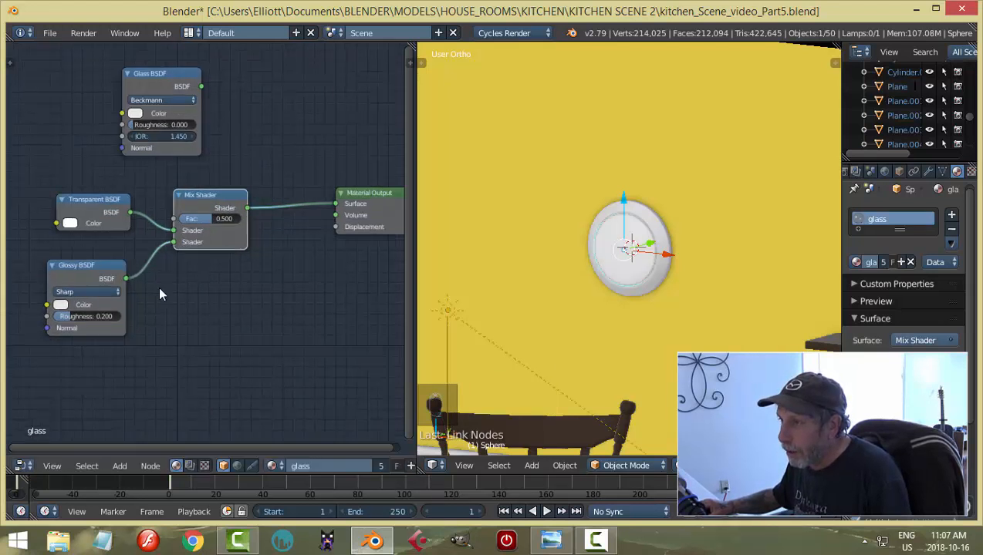
pyautogui.scroll(-1, 235, 321)
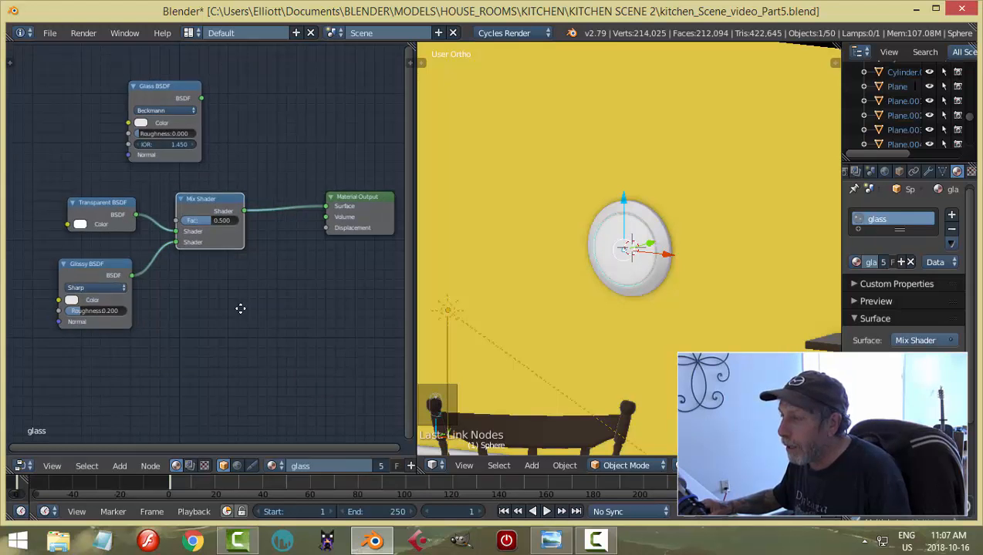
# Move the Glass BSDF node farther from the other nodes and set its IOR to 1.5
pyautogui.moveTo(242, 307); pyautogui.dragTo(224, 357, button='middle')
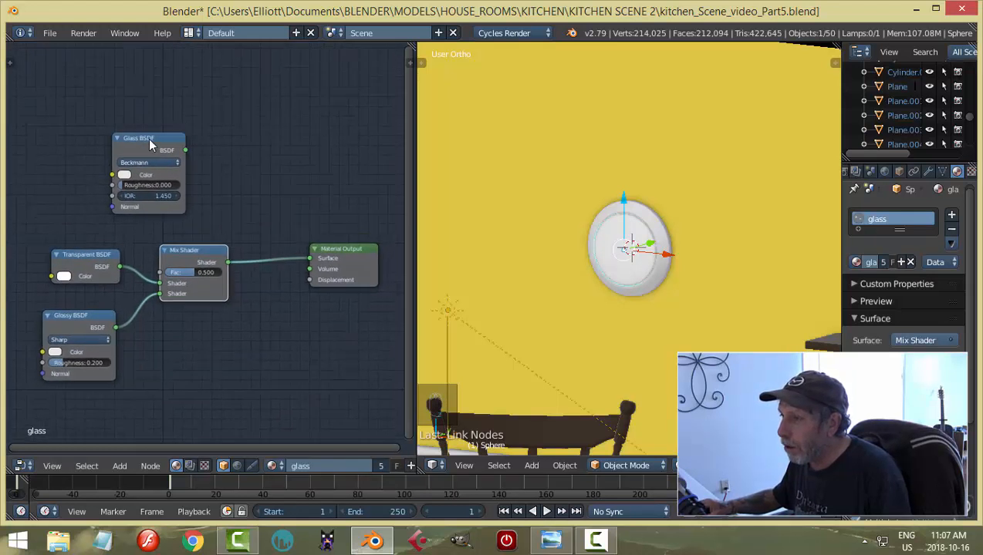
pyautogui.moveTo(149, 137)
pyautogui.mouseDown()
pyautogui.moveTo(112, 137)
pyautogui.moveTo(135, 133)
pyautogui.mouseUp()
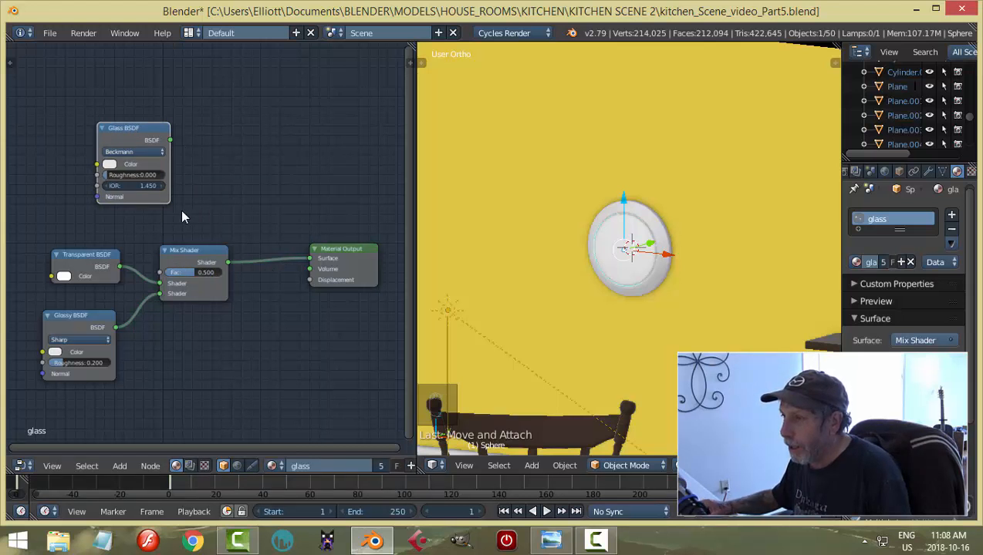
pyautogui.click(129, 187)
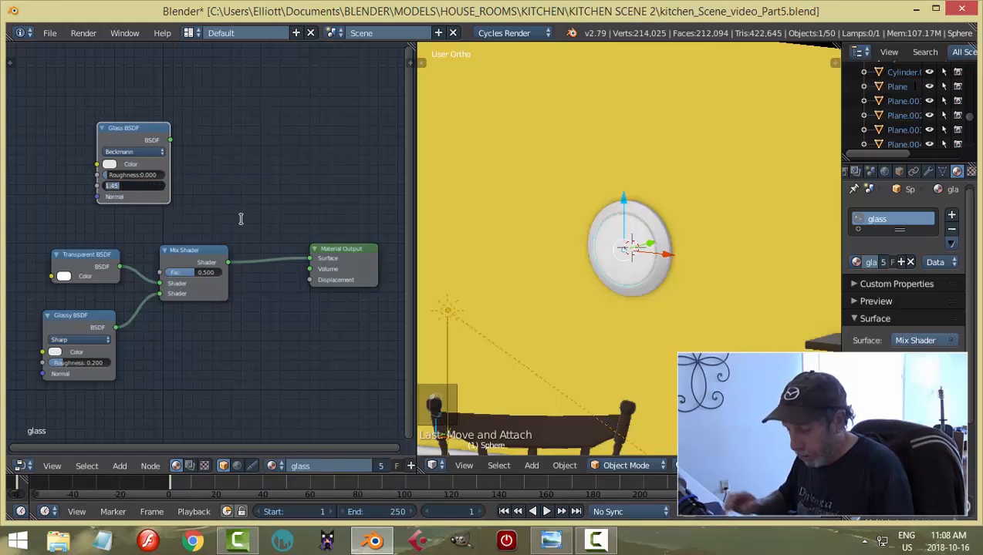
pyautogui.write('1.5')
pyautogui.press('Return')
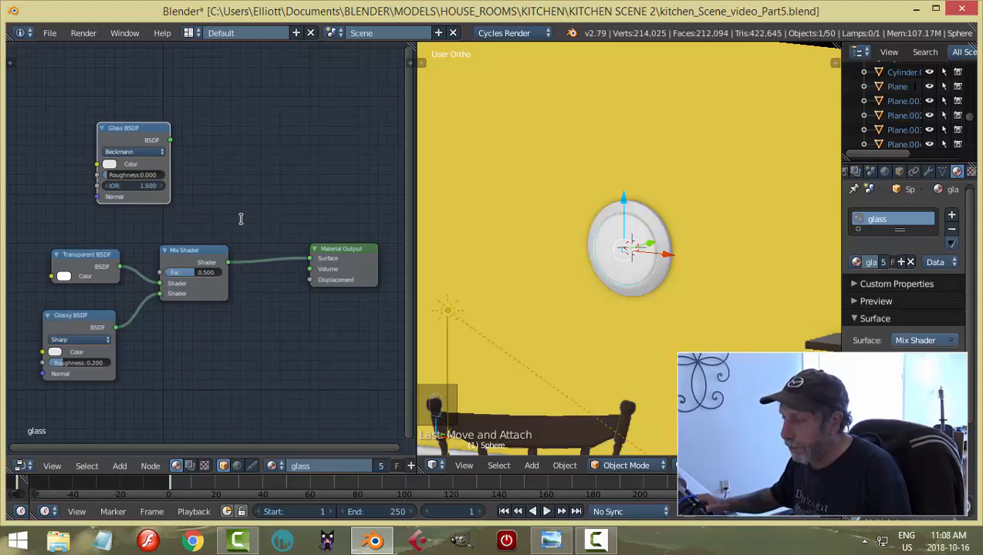
# Add a Fresnel input node and place it above the Glass BSDF node
pyautogui.hotkey('shift', 'a')
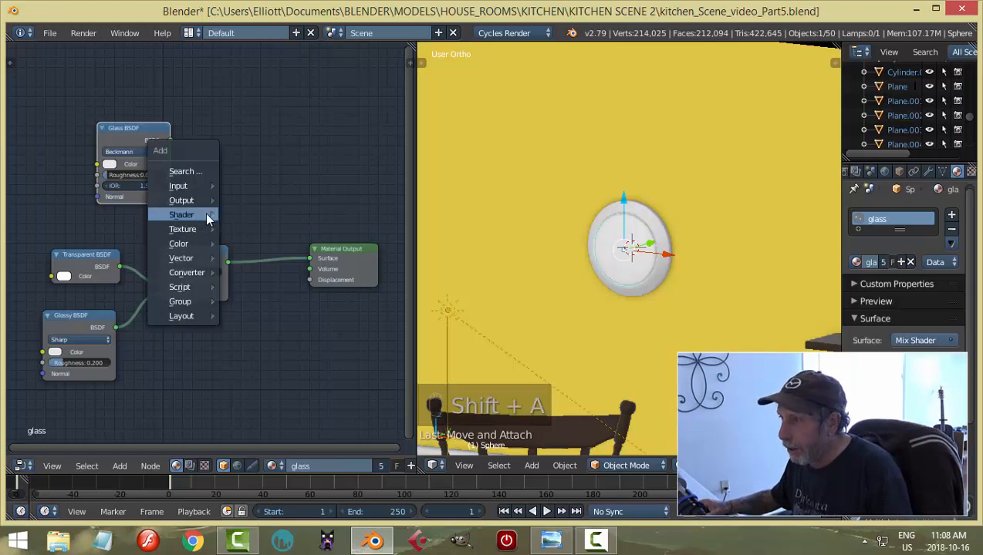
pyautogui.moveTo(185, 186)
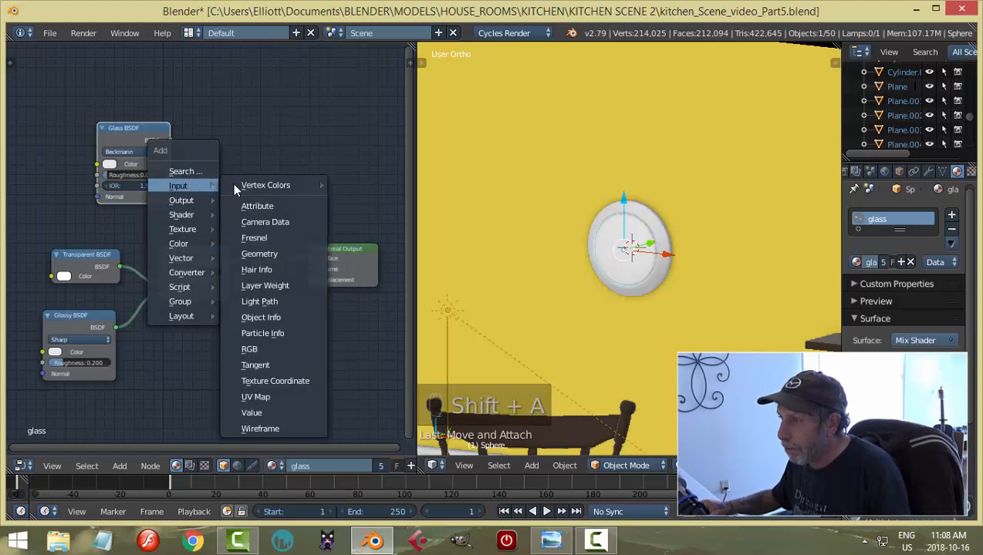
pyautogui.click(255, 233)
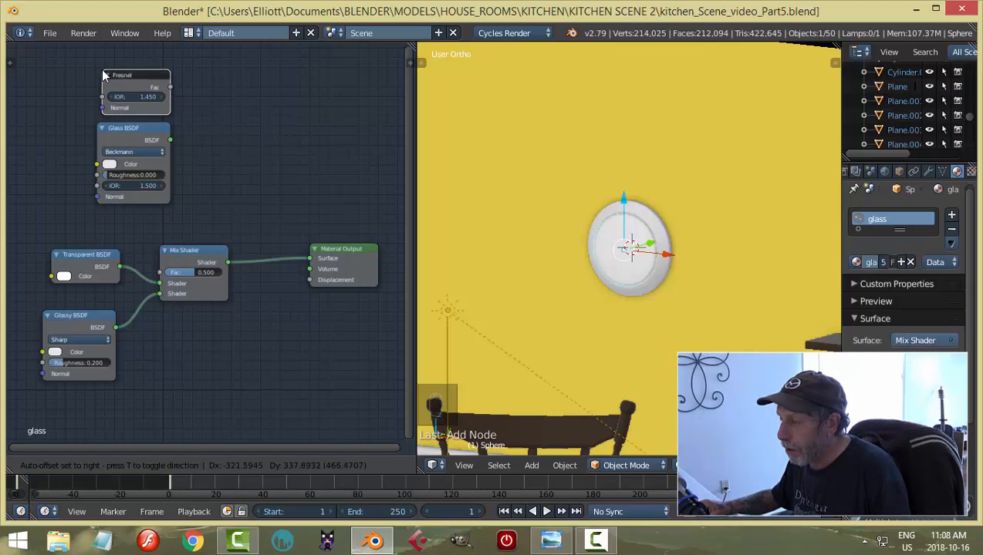
pyautogui.click(100, 67)
# Add another Mix Shader before the Material Output, with the Glass BSDF in its first shader input and the existing mix in its second
pyautogui.hotkey('shift', 'a')
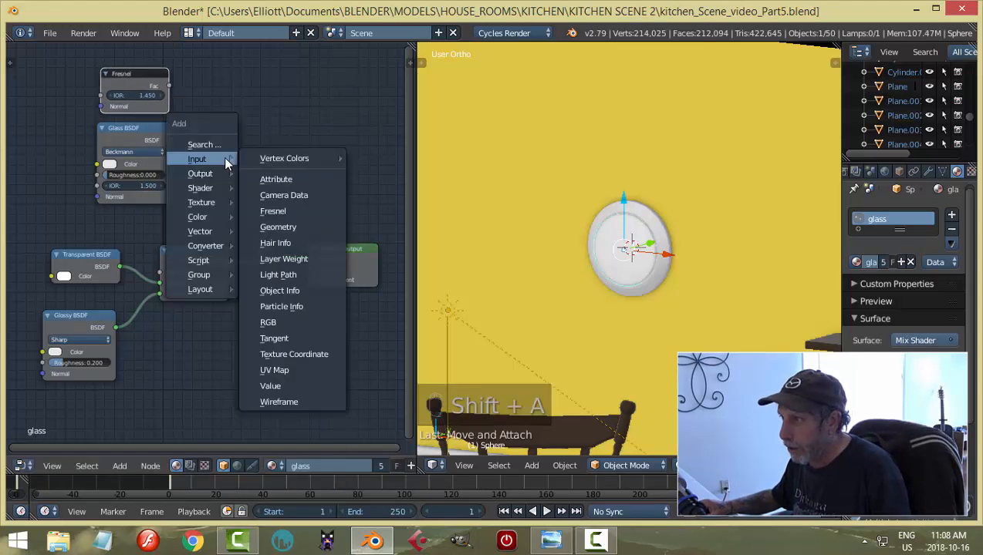
pyautogui.moveTo(213, 185)
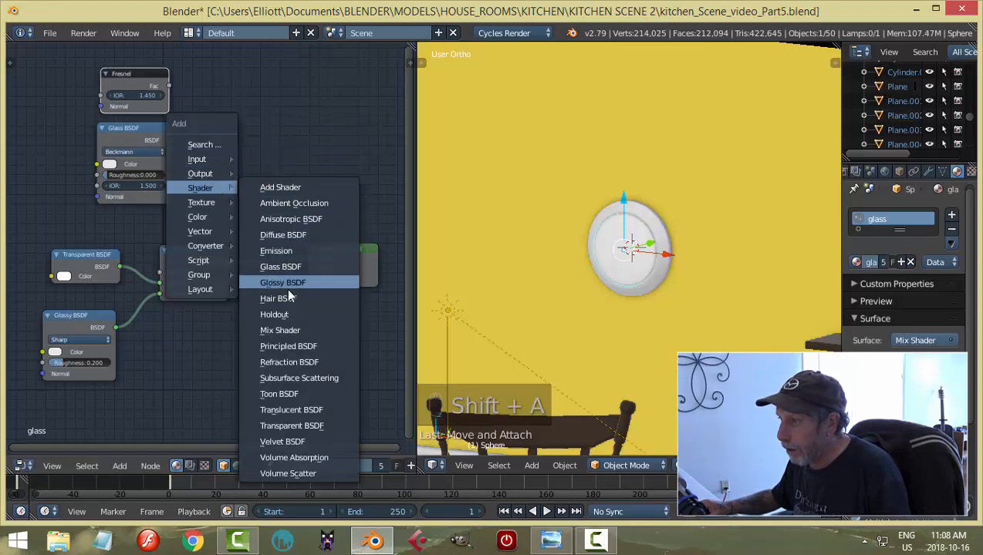
pyautogui.click(289, 330)
pyautogui.click(215, 151)
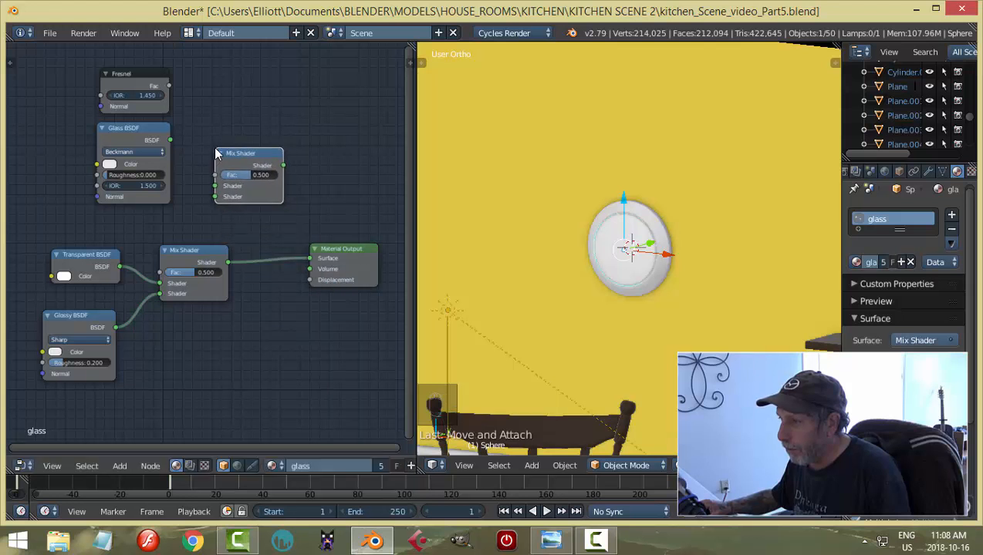
pyautogui.moveTo(242, 158); pyautogui.dragTo(266, 265)
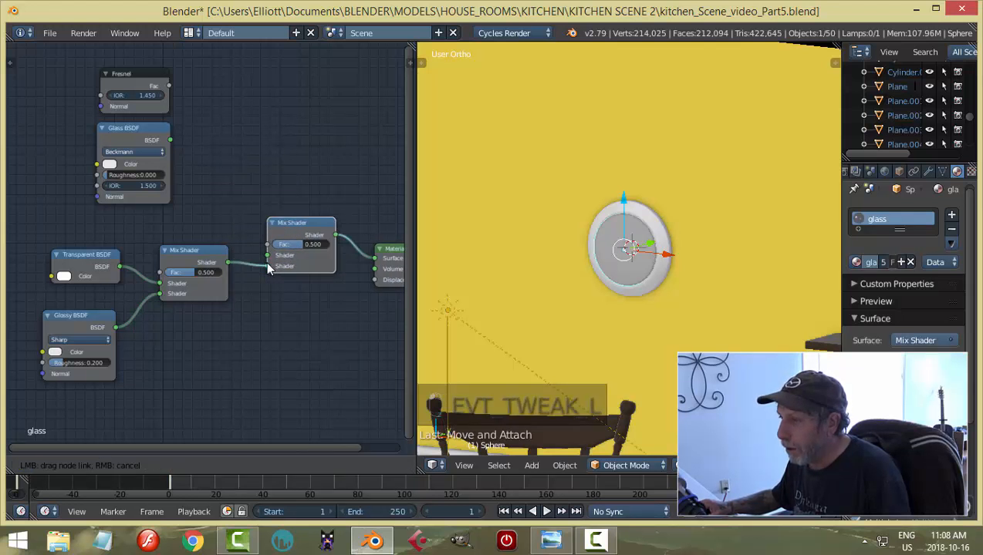
pyautogui.moveTo(170, 141); pyautogui.dragTo(267, 256)
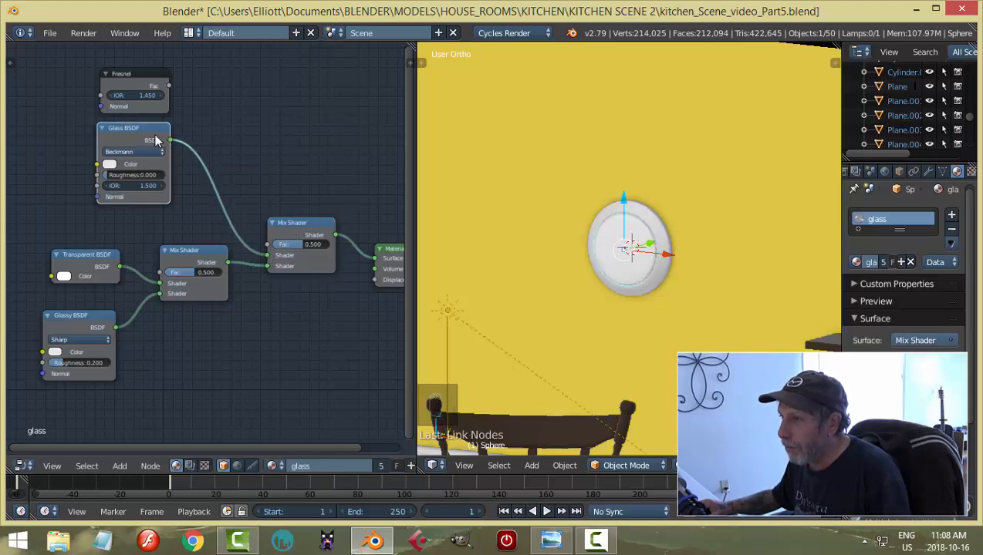
# Set the Fresnel IOR to 1.5, connect it to the new Mix Shader's Fac input, and move the Glass BSDF node slightly away from it
pyautogui.click(142, 95)
pyautogui.write('1')
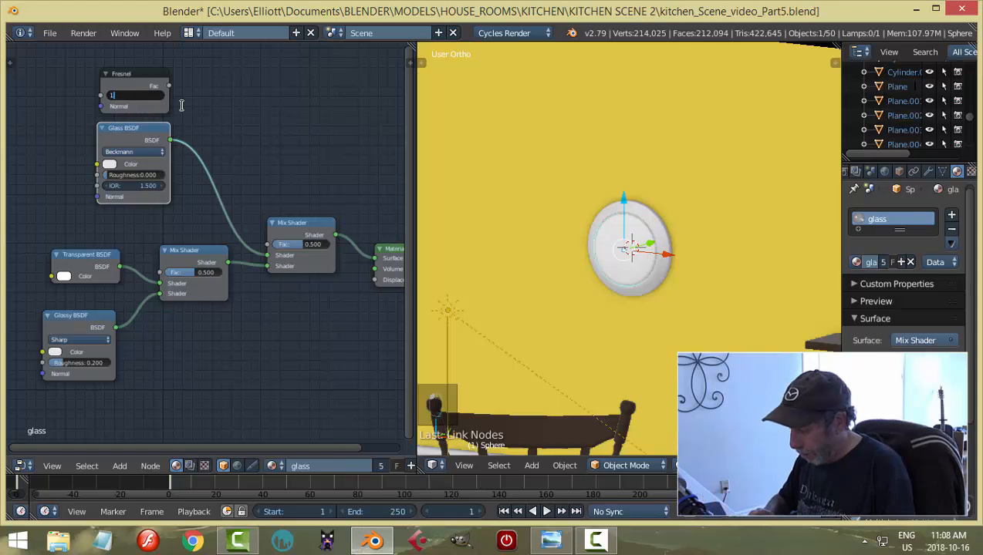
pyautogui.write('.5')
pyautogui.press('Return')
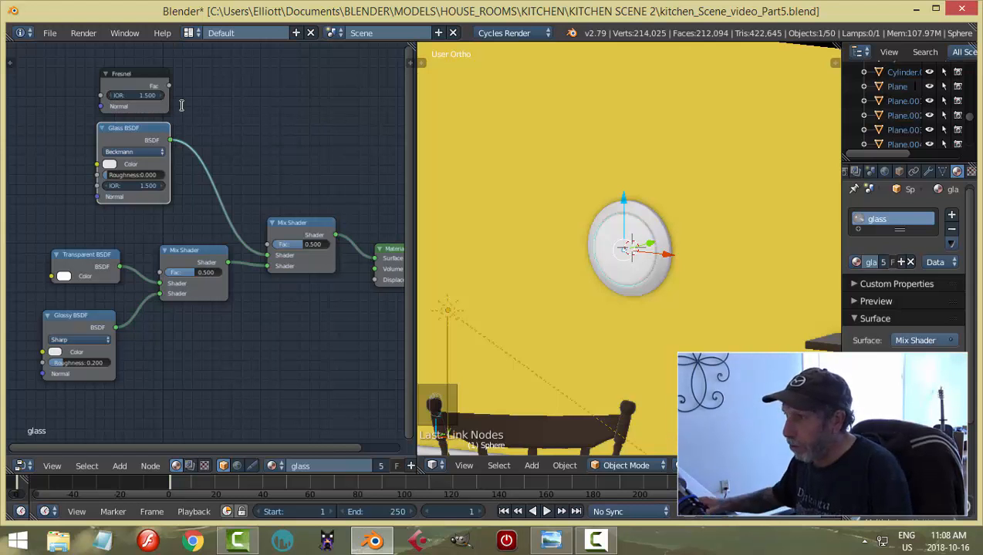
pyautogui.moveTo(169, 85); pyautogui.dragTo(267, 244)
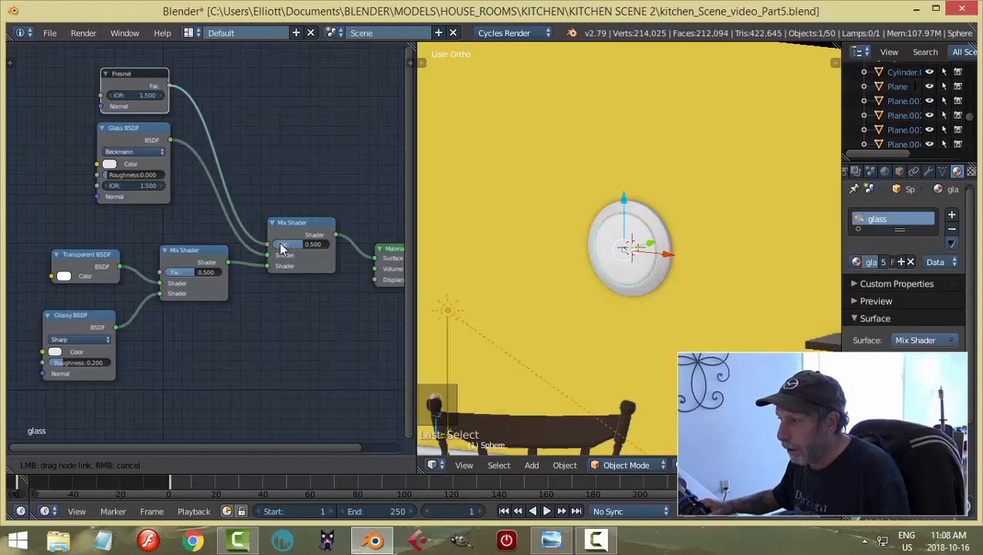
pyautogui.moveTo(139, 131); pyautogui.dragTo(128, 145)
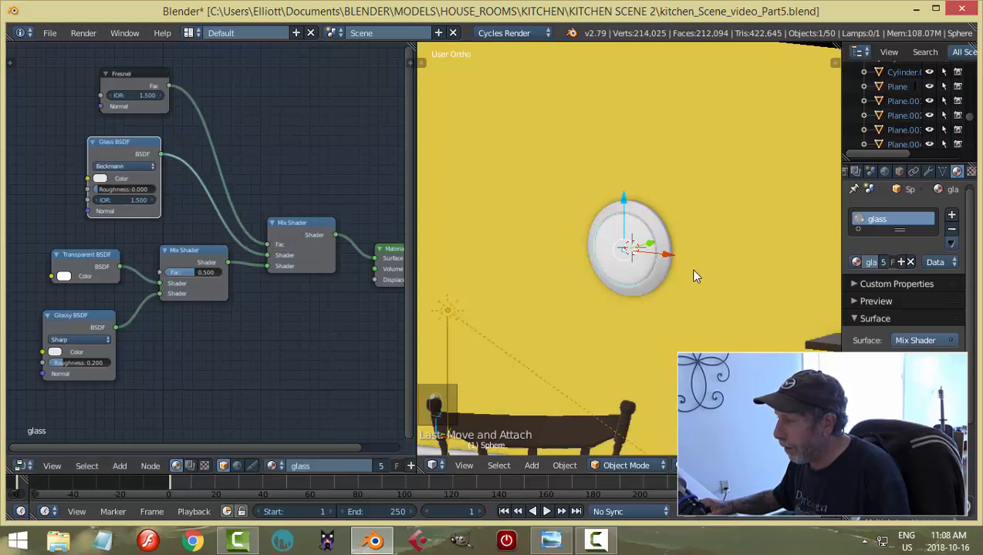
# Preview the wall clock's glass cover in rendered shading from close up and from an angle
pyautogui.hotkey('shift', 'z')
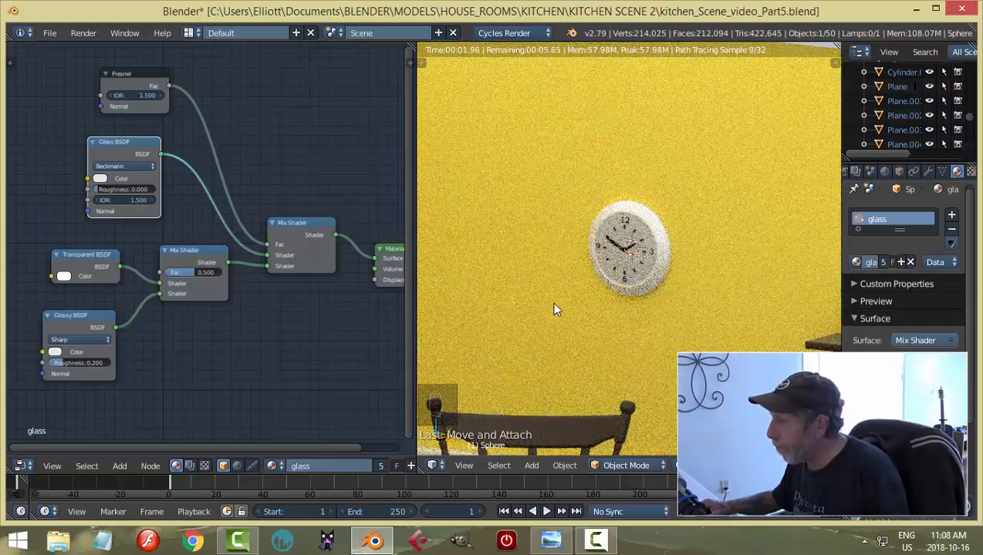
pyautogui.scroll(6, 551, 301)
pyautogui.scroll(-5, 666, 316)
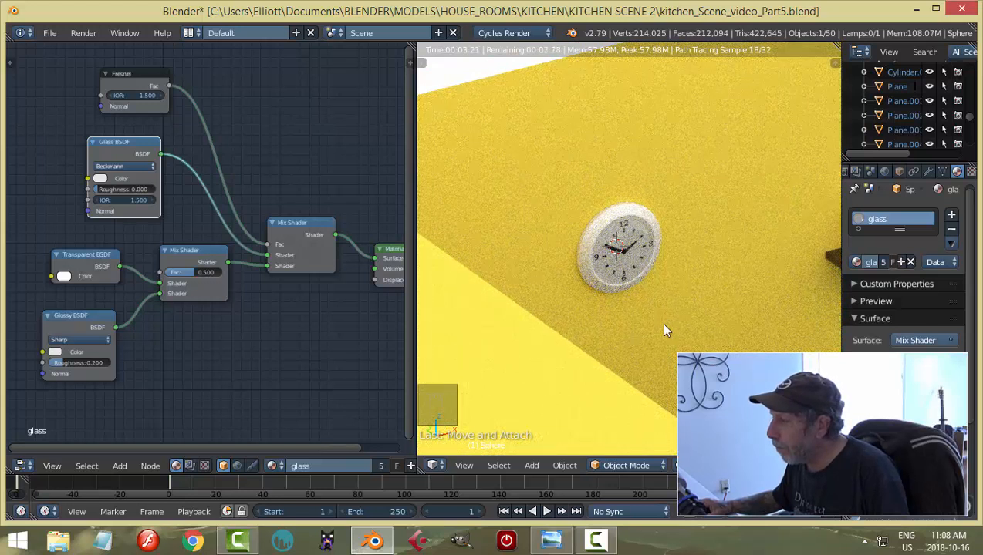
# Check the IOR values in the Transparent Glass.jpg reference in Windows Photo Viewer and return to Blender
pyautogui.hotkey('alt', 'Tab')
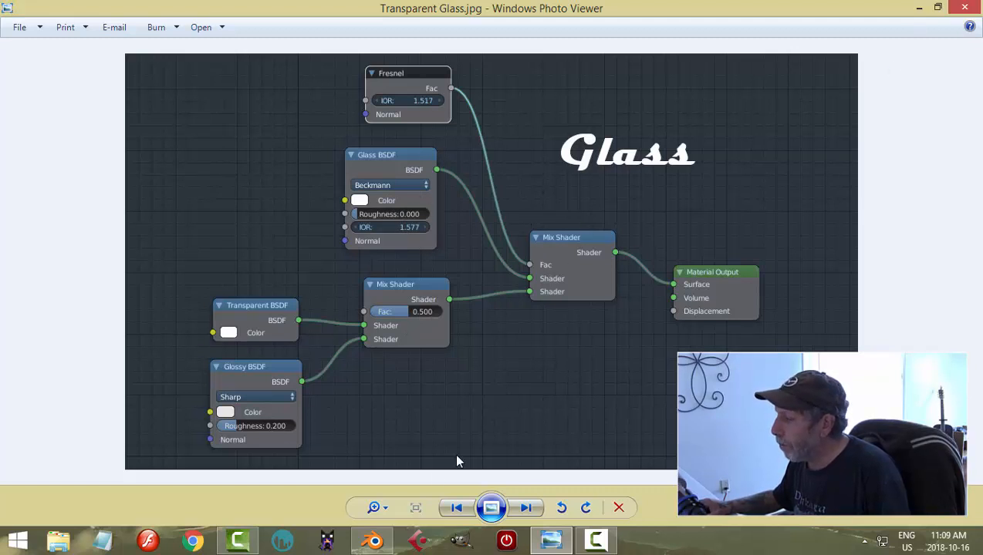
pyautogui.click(373, 541)
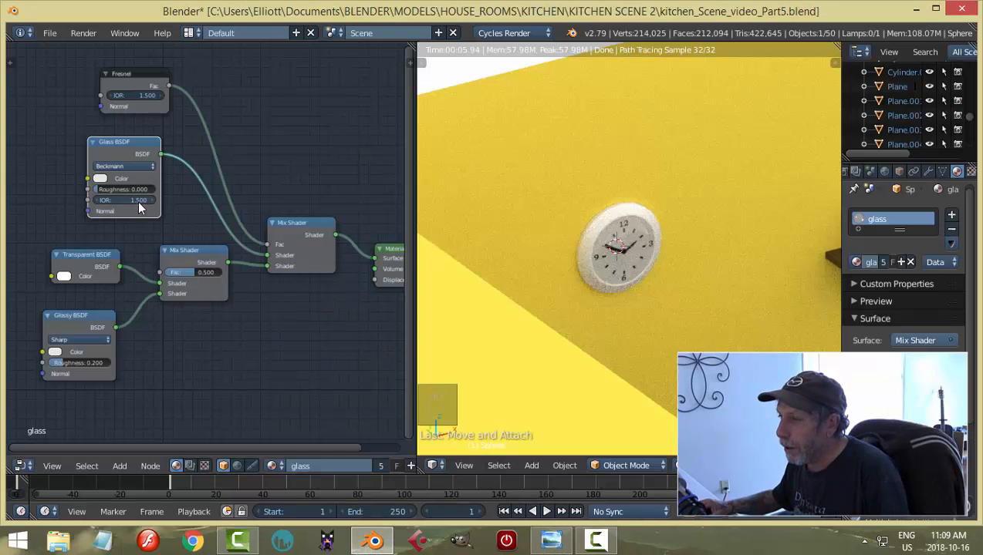
pyautogui.click(552, 540)
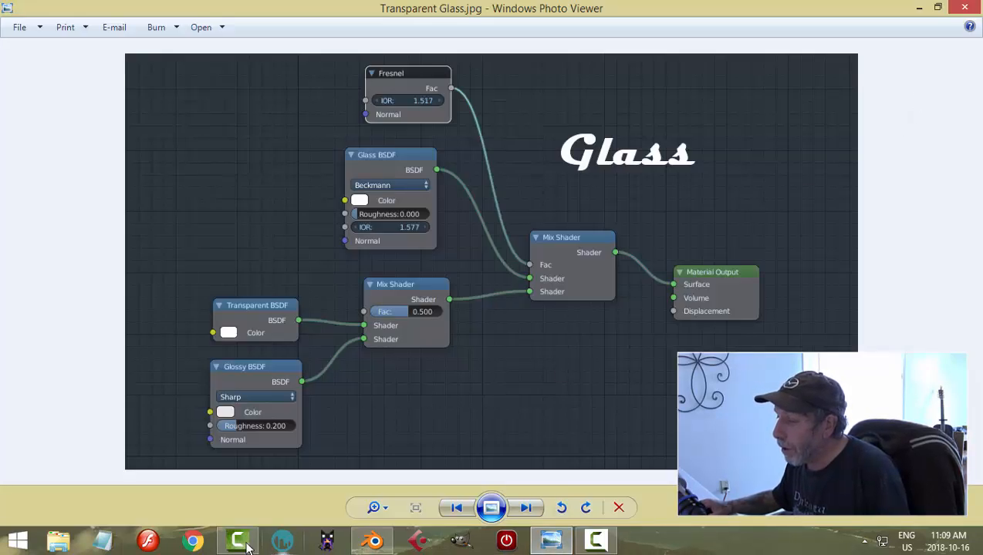
pyautogui.moveTo(247, 544)
pyautogui.click(232, 470)
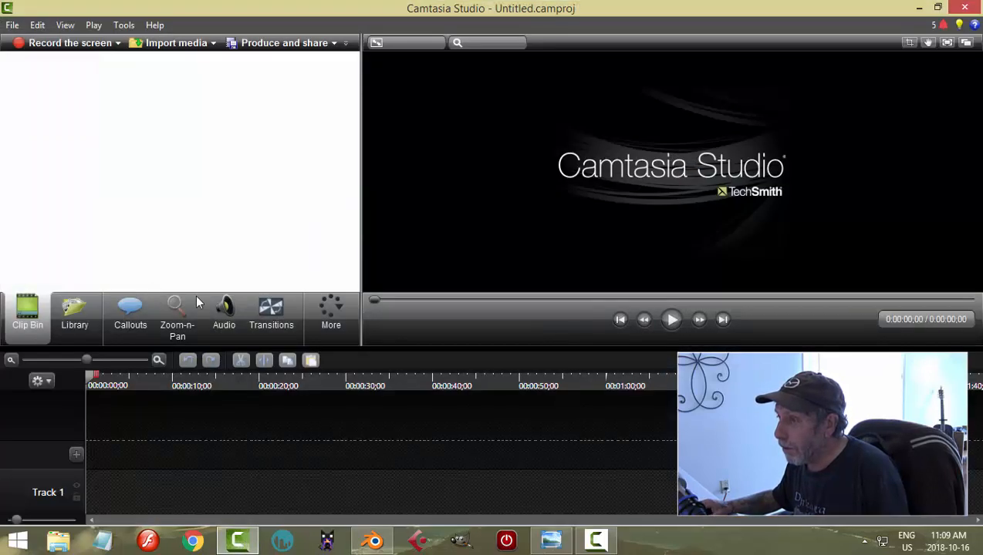
pyautogui.click(373, 541)
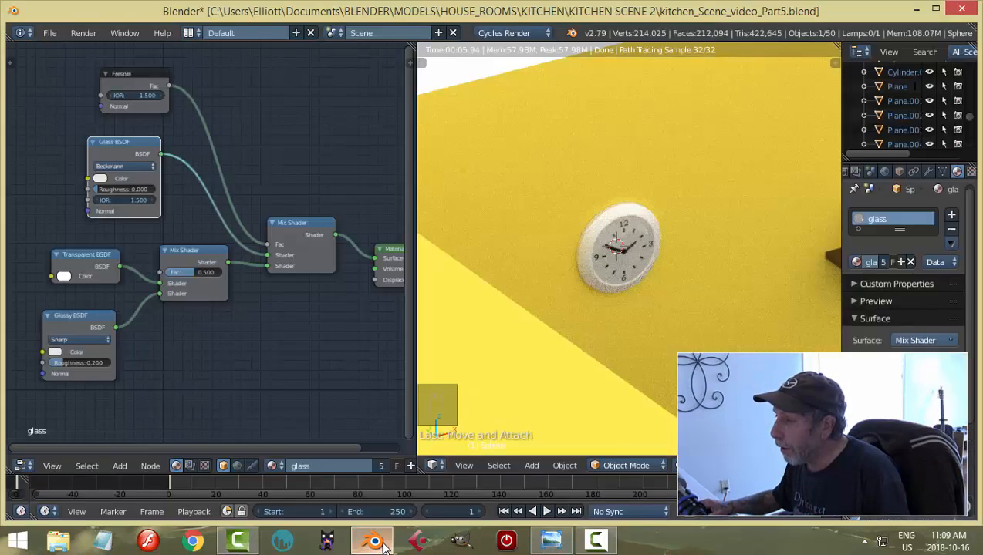
# Set the Glass BSDF's IOR to 1.577 and the Fresnel node's IOR to 1.517
pyautogui.click(137, 201)
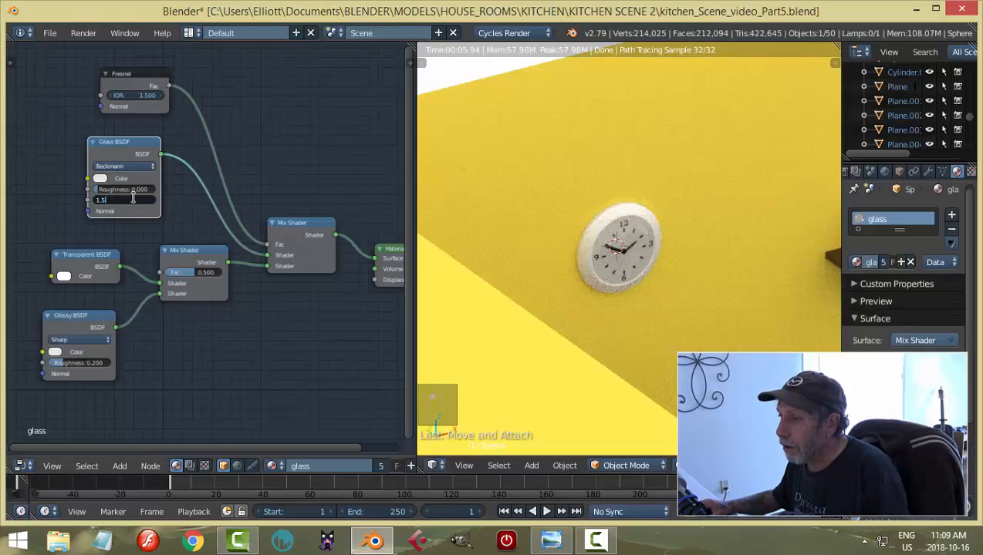
pyautogui.write('77')
pyautogui.press('Return')
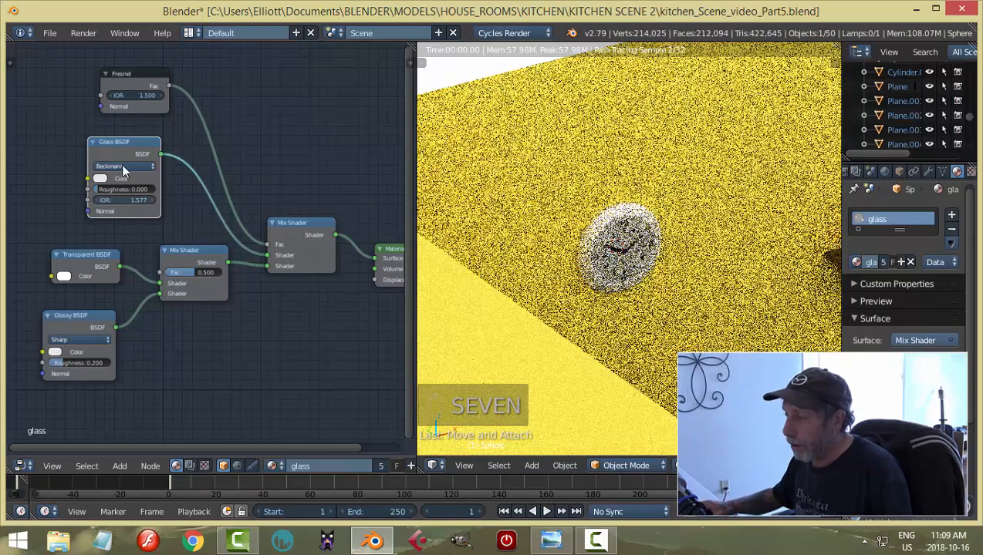
pyautogui.click(145, 96)
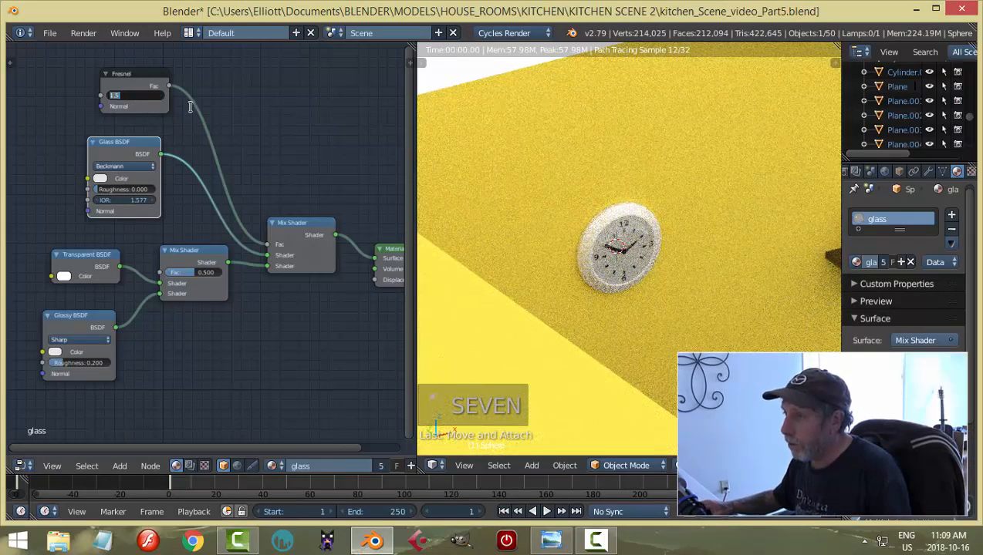
pyautogui.press('End')
pyautogui.write('17')
pyautogui.press('Return')
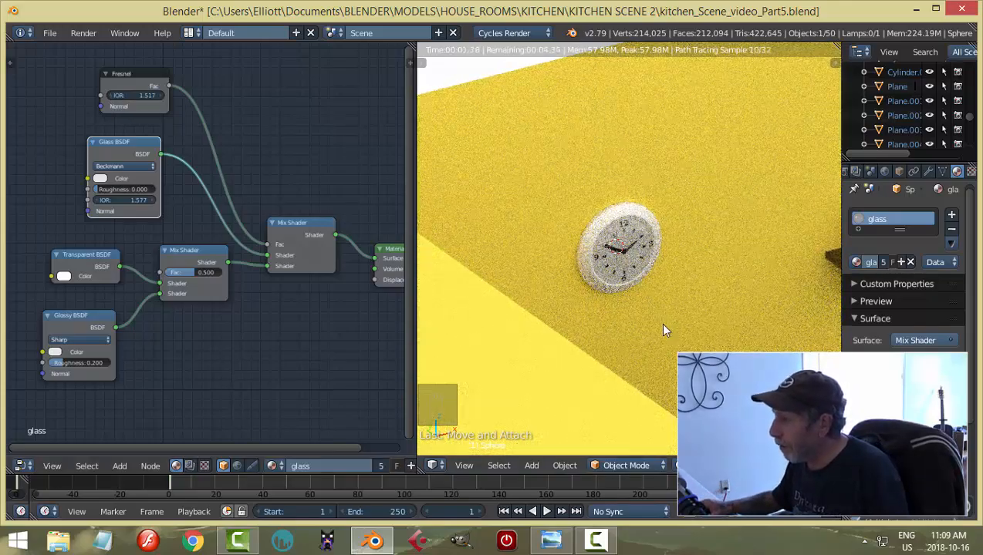
# Leave the rendered preview and merge the node editor area into the 3D view
pyautogui.moveTo(662, 324); pyautogui.dragTo(524, 353, button='middle')
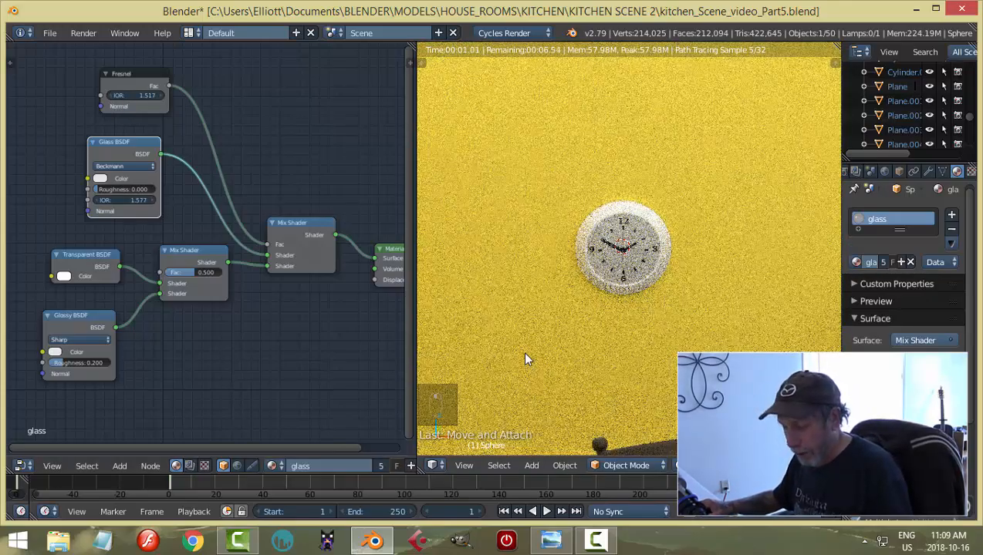
pyautogui.hotkey('shift', 'z')
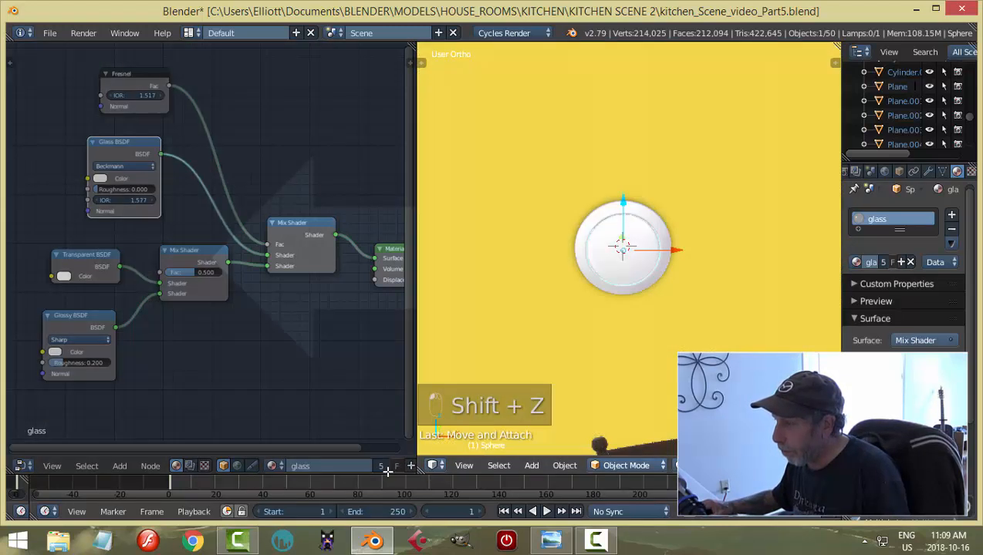
pyautogui.moveTo(387, 472); pyautogui.dragTo(384, 471)
pyautogui.scroll(-5, 513, 353)
pyautogui.moveTo(502, 354); pyautogui.dragTo(528, 340, button='middle')
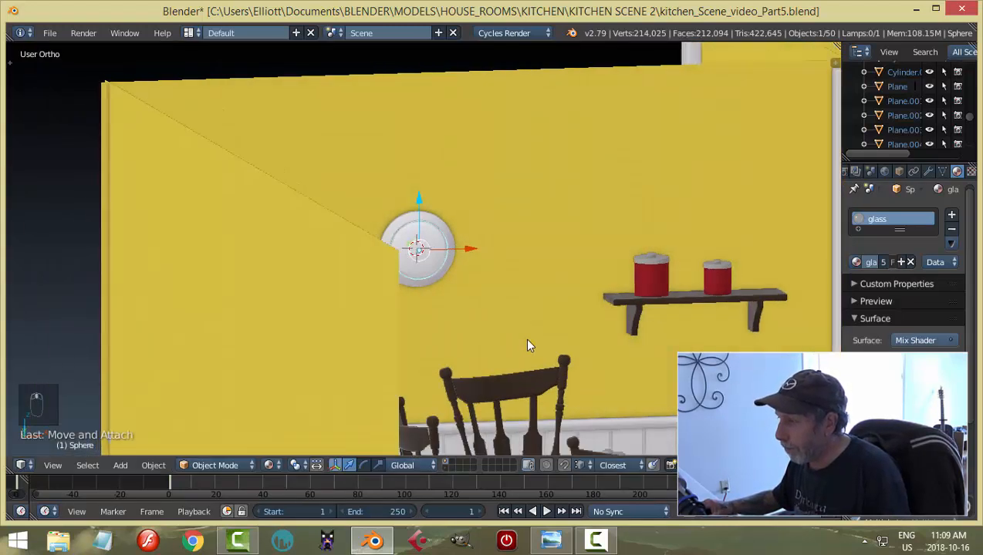
# Preview the kitchen in rendered shading through the camera with nothing selected, and review the Transparent Glass.jpg reference in Windows Photo Viewer before returning to Blender
pyautogui.press('KP_0')
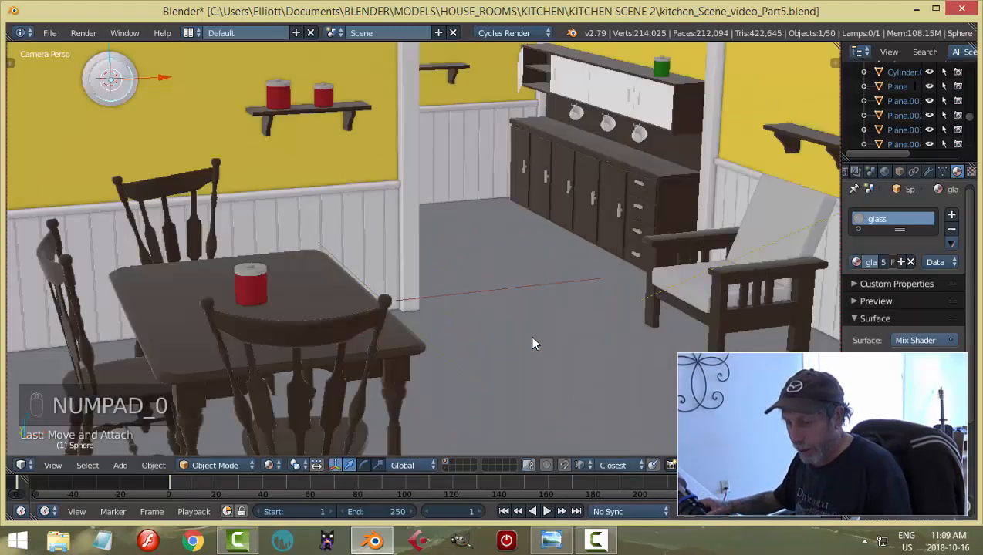
pyautogui.press('a')
pyautogui.press('a')
pyautogui.hotkey('shift', 'z')
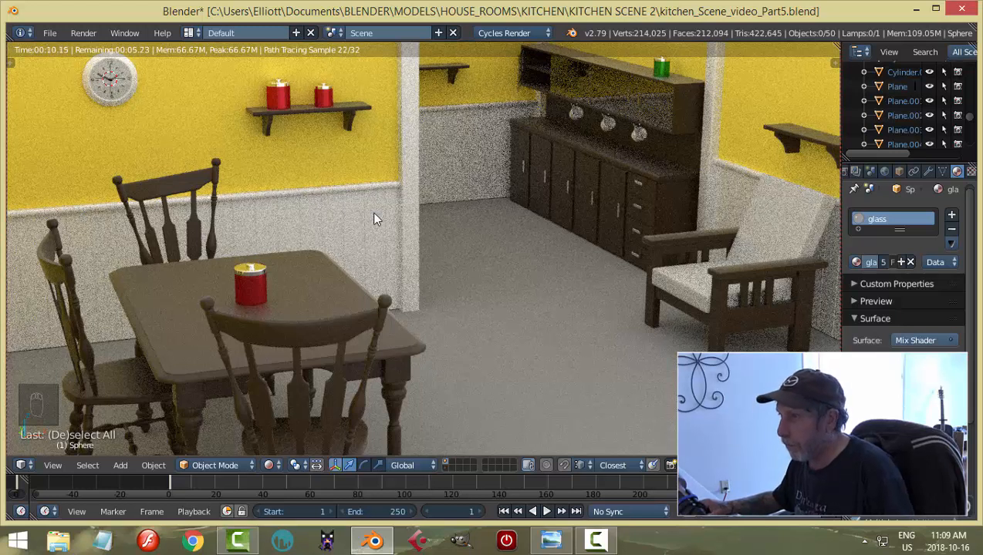
pyautogui.hotkey('shift', 'z')
pyautogui.click(547, 542)
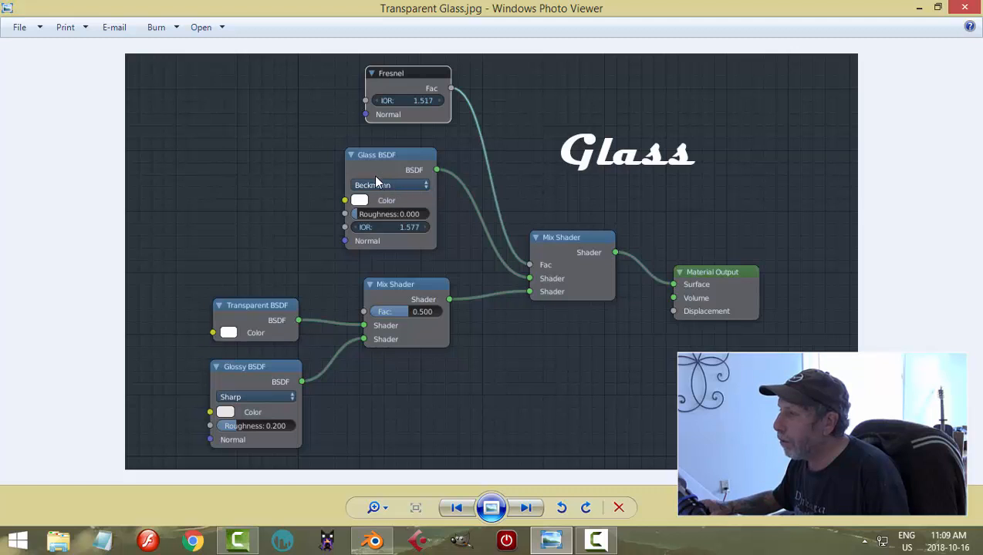
pyautogui.click(374, 540)
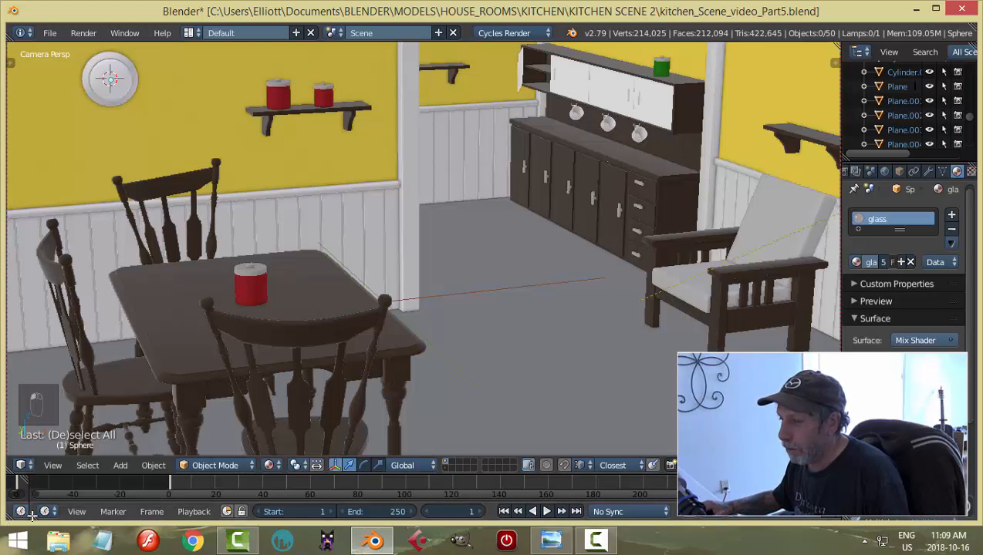
# Split the 3D view and turn the new area into a Node Editor showing the complete glass material node setup
pyautogui.moveTo(32, 516); pyautogui.dragTo(21, 515)
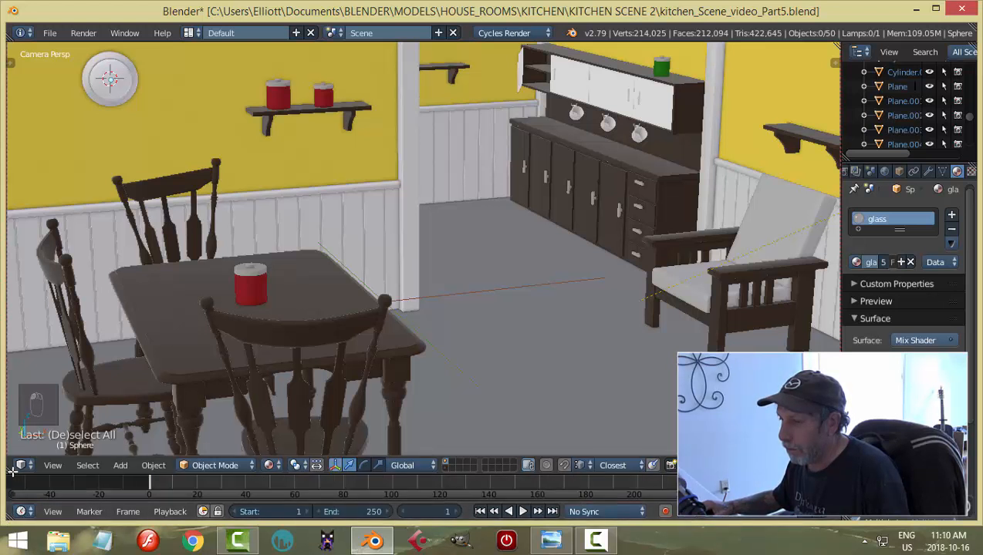
pyautogui.moveTo(12, 471); pyautogui.dragTo(393, 436)
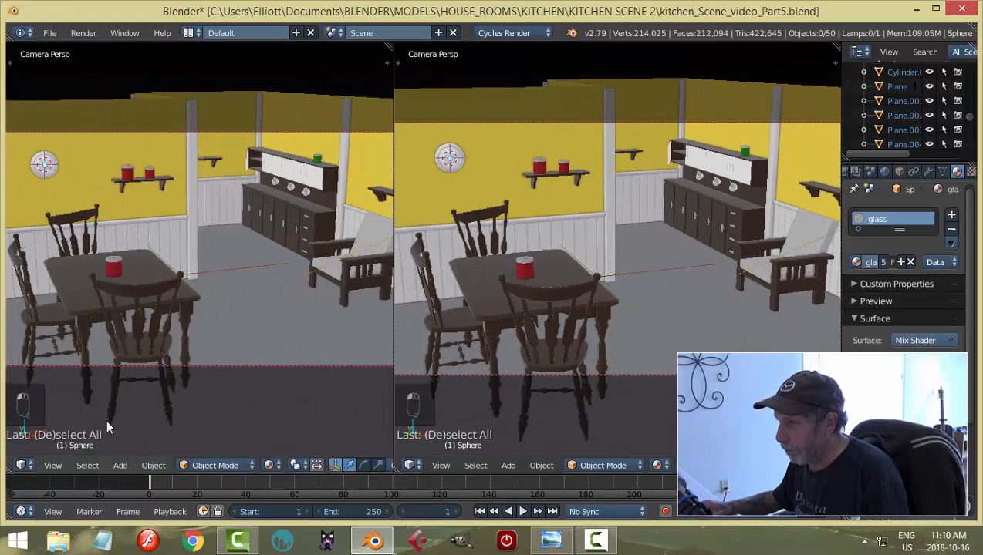
pyautogui.click(20, 465)
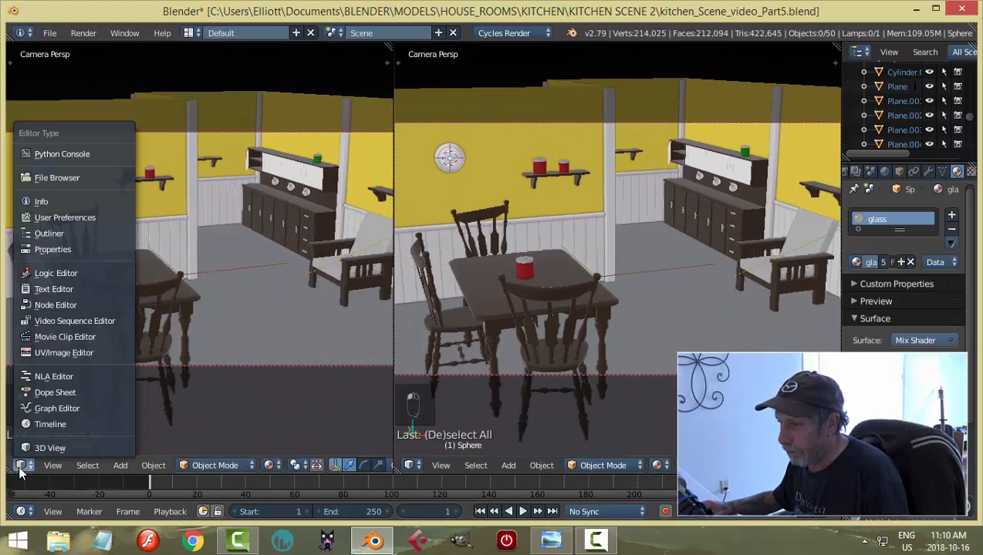
pyautogui.click(62, 305)
pyautogui.press('n')
pyautogui.scroll(5, 205, 334)
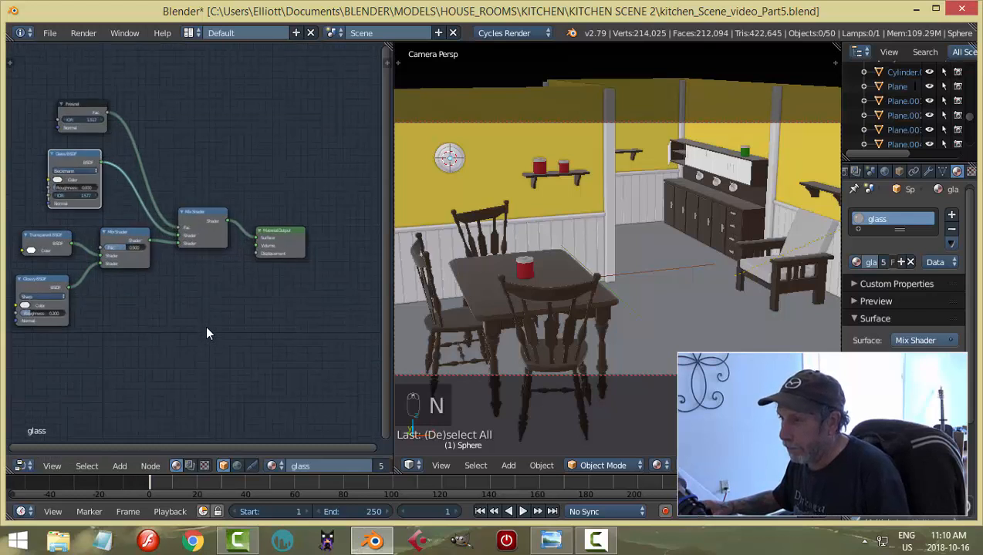
pyautogui.moveTo(161, 330); pyautogui.dragTo(212, 340, button='middle')
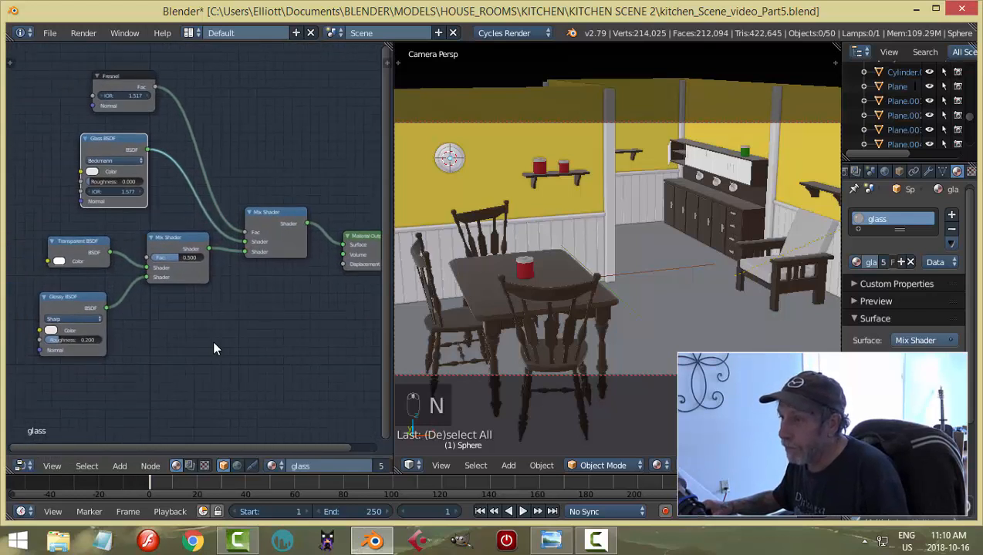
# Merge the Node Editor area back into the 3D view
pyautogui.scroll(1, 181, 333)
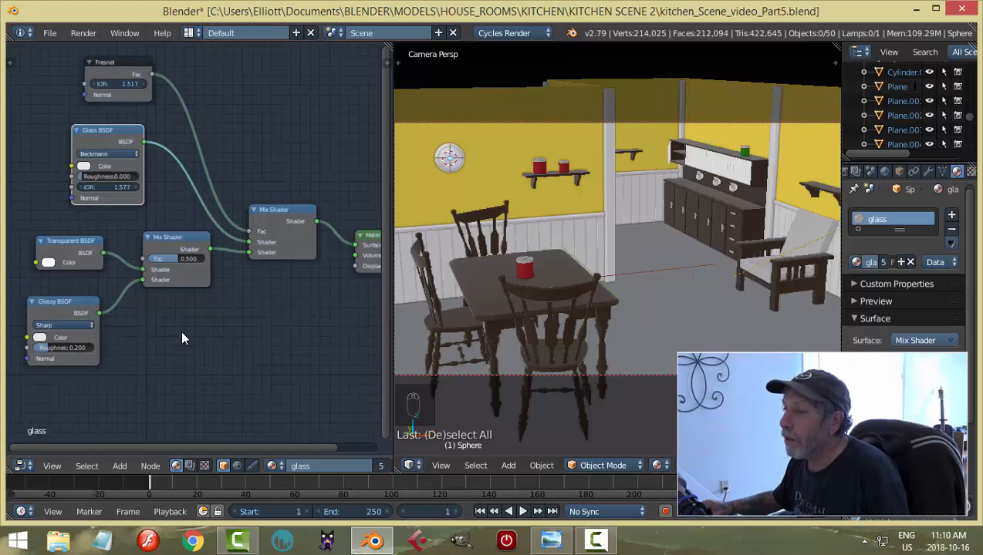
pyautogui.scroll(-1, 182, 330)
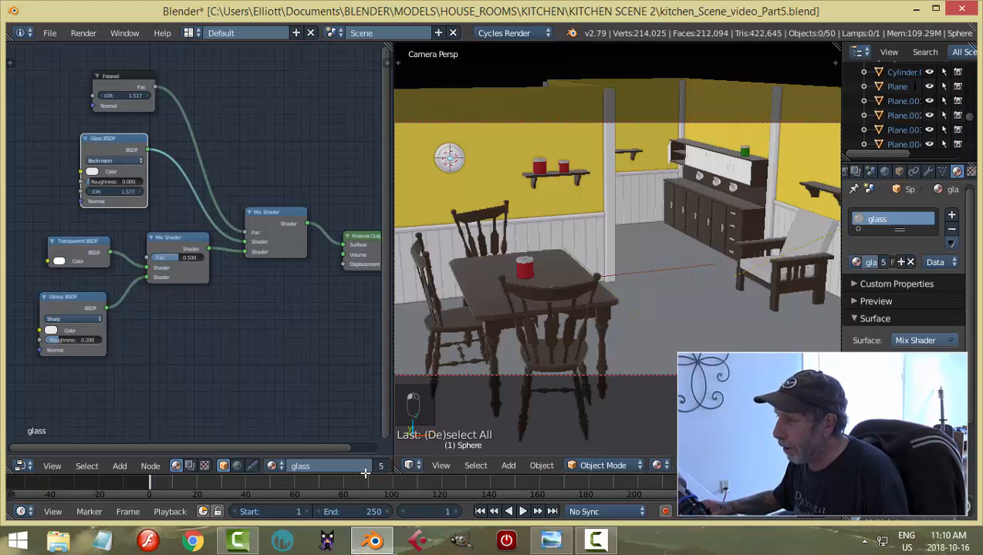
pyautogui.moveTo(385, 471); pyautogui.dragTo(458, 436)
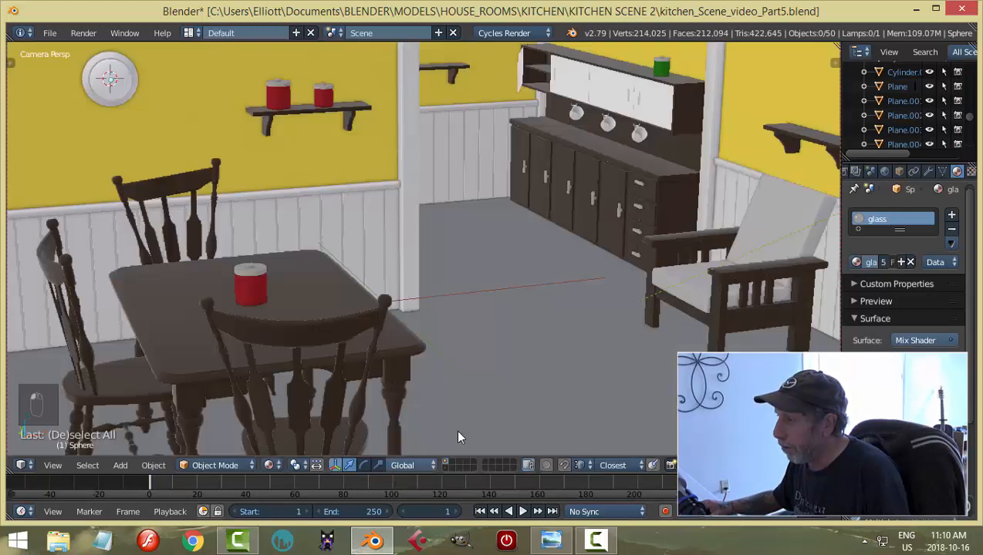
# Select the hutch's upper glass door panel and check its glass material in rendered shading through the camera
pyautogui.rightClick(649, 114)
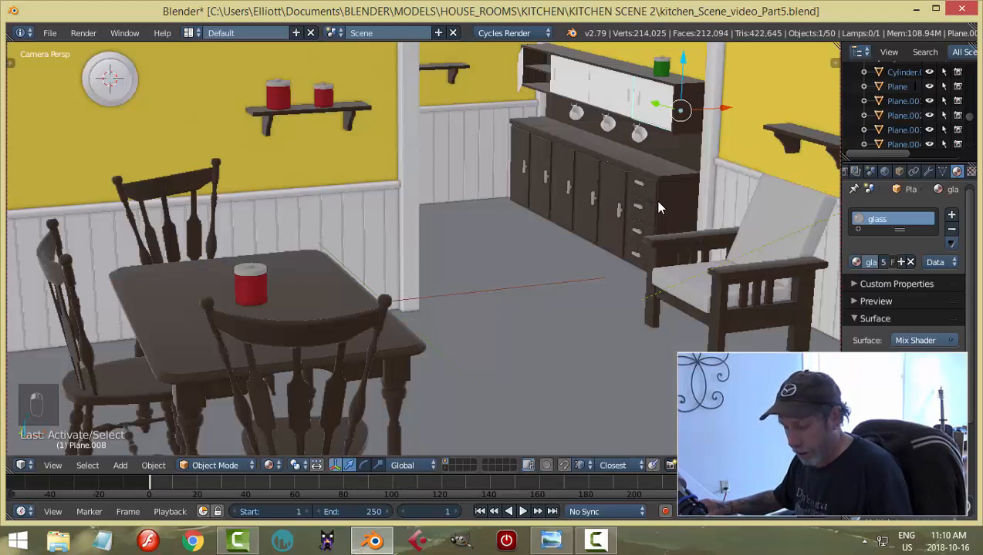
pyautogui.hotkey('shift', 'z')
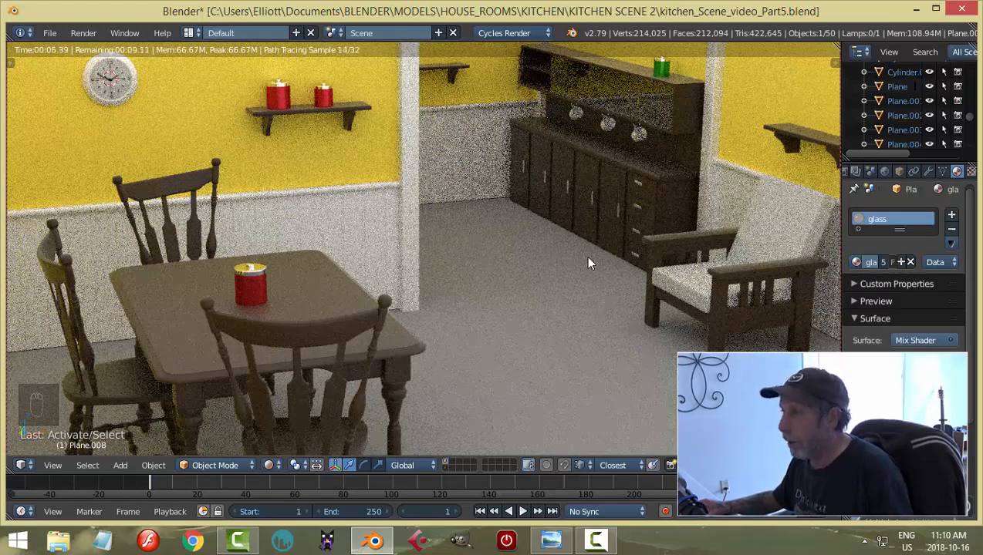
pyautogui.hotkey('shift', 'z')
# Outside the camera view, select the wall clock and enlarge it in X and Z only, keeping its Y depth fixed
pyautogui.press('KP_0')
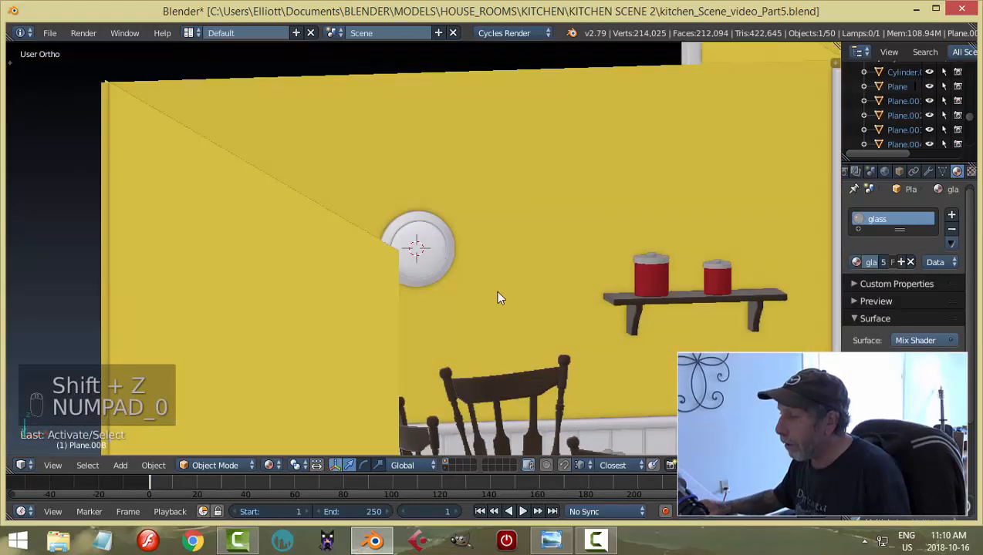
pyautogui.moveTo(504, 307); pyautogui.dragTo(487, 301, button='middle')
pyautogui.rightClick(446, 247)
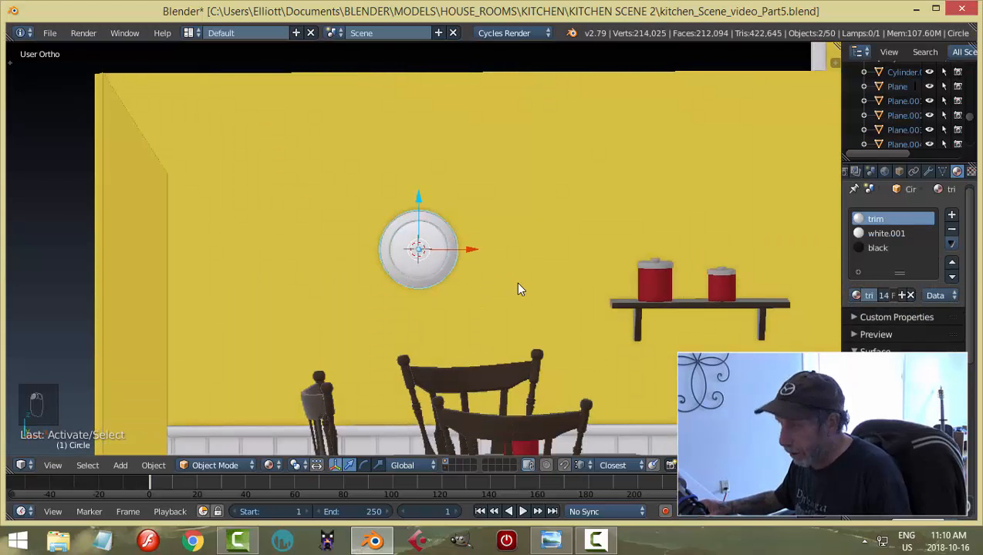
pyautogui.press('s')
pyautogui.hotkey('shift', 'y')
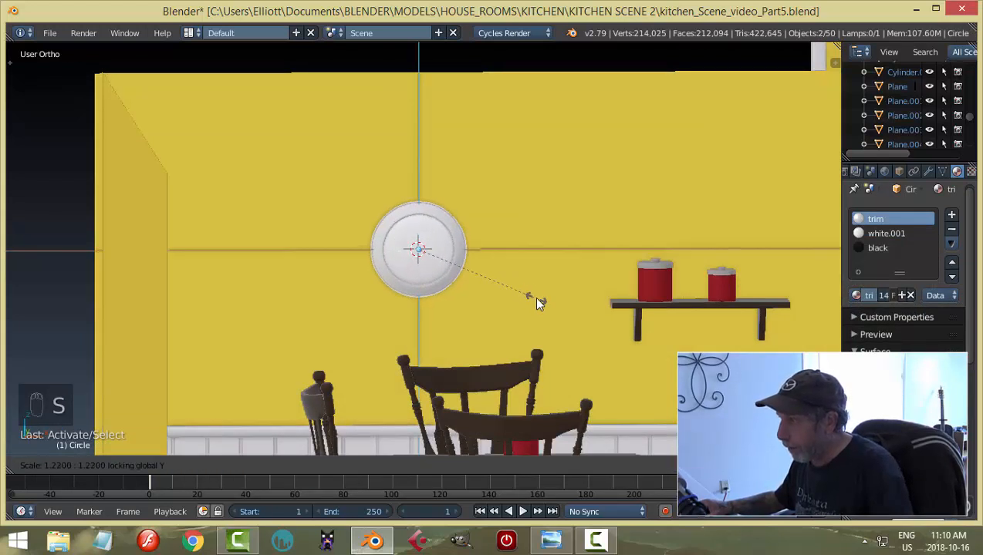
pyautogui.click(545, 308)
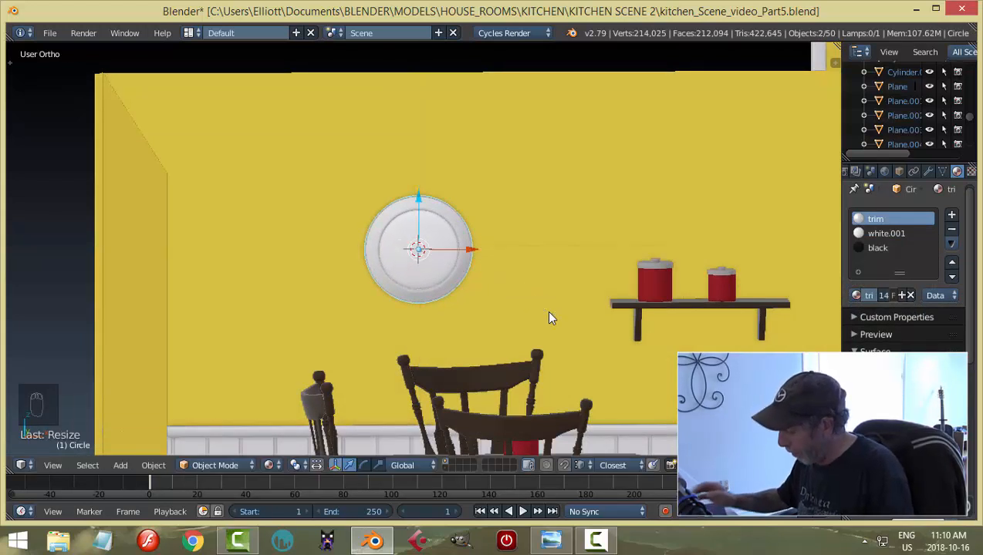
# Through the camera, lower the wall clock slightly along the Z axis and deselect everything
pyautogui.press('KP_0')
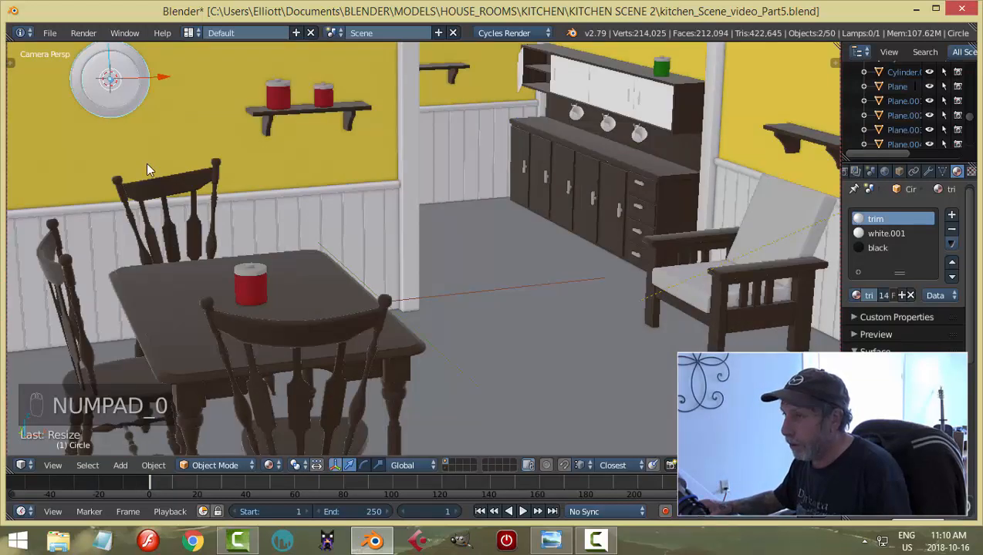
pyautogui.press('g')
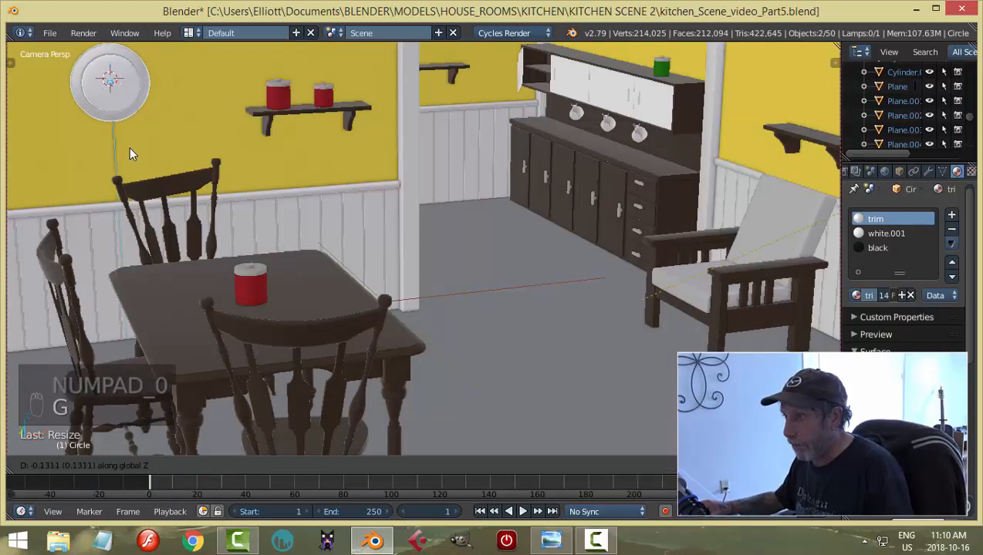
pyautogui.click(128, 151)
pyautogui.press('a')
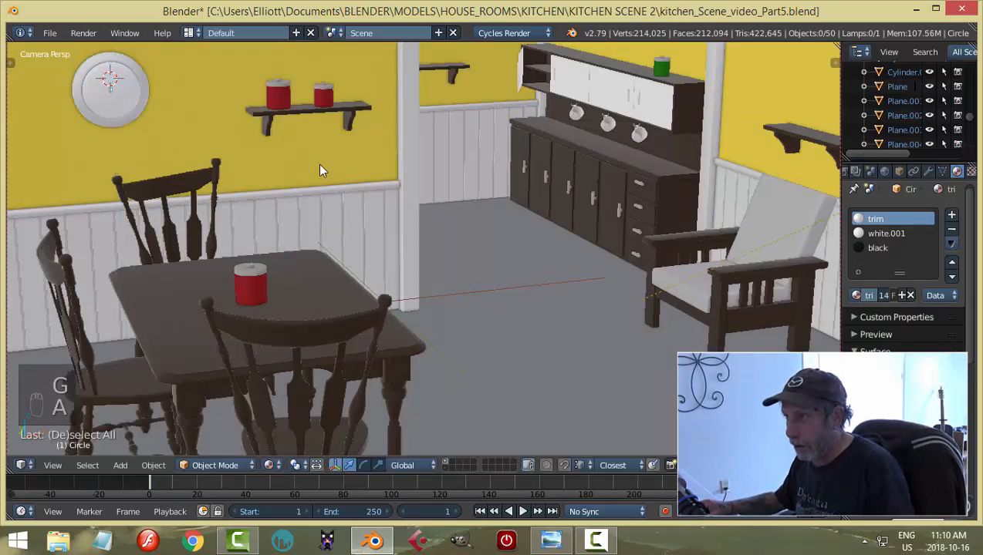
# Preview the resized clock in rendered shading, leave the preview and save the file
pyautogui.hotkey('shift', 'z')
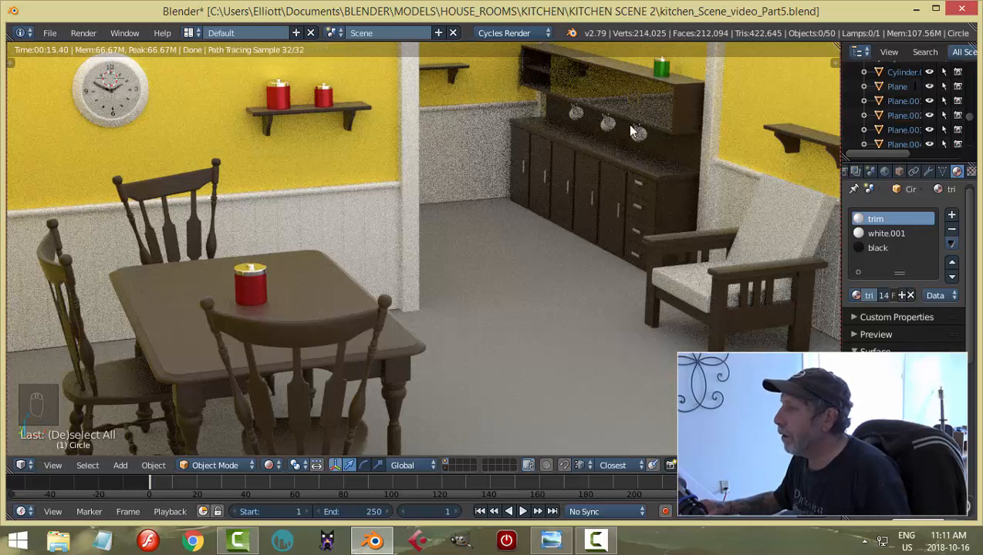
pyautogui.hotkey('shift', 'z')
pyautogui.hotkey('ctrl', 's')
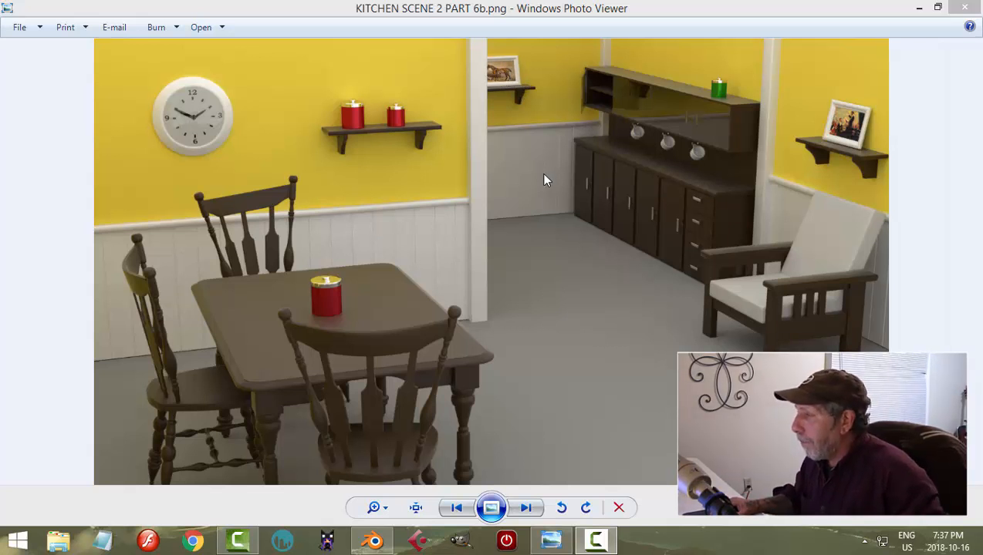
# Switch from the reference render to Blender and show only the empty second layer
pyautogui.click(374, 541)
pyautogui.moveTo(515, 331); pyautogui.dragTo(524, 318, button='middle')
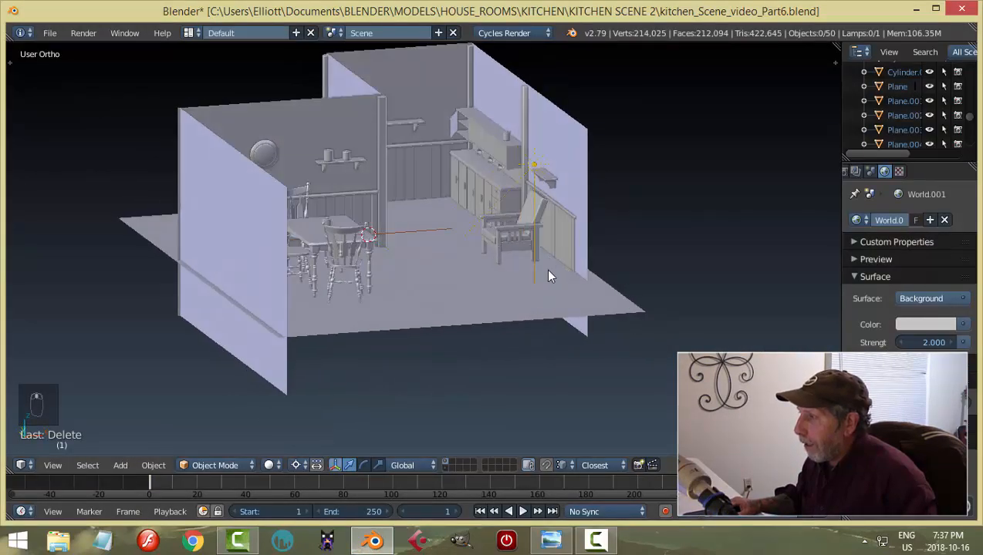
pyautogui.scroll(5, 549, 276)
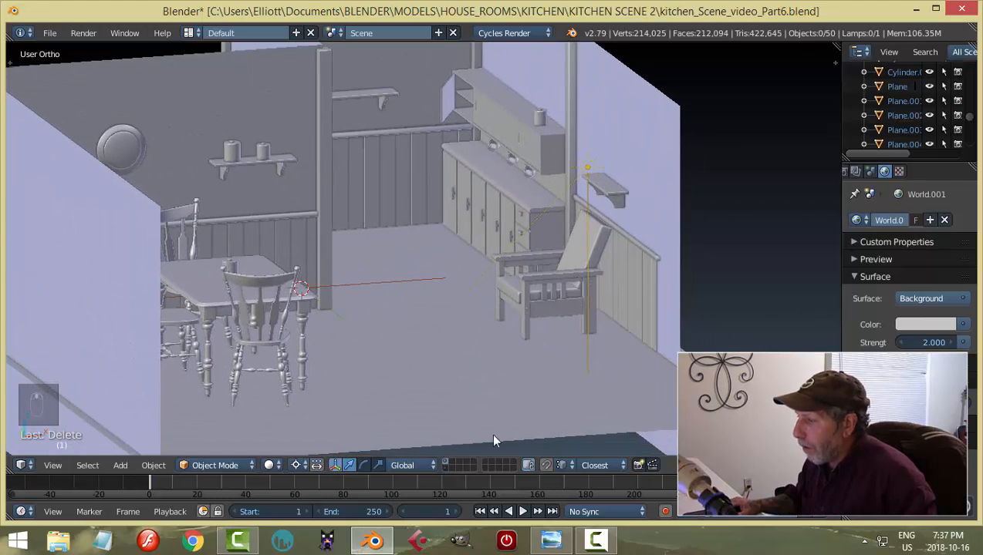
pyautogui.click(448, 462)
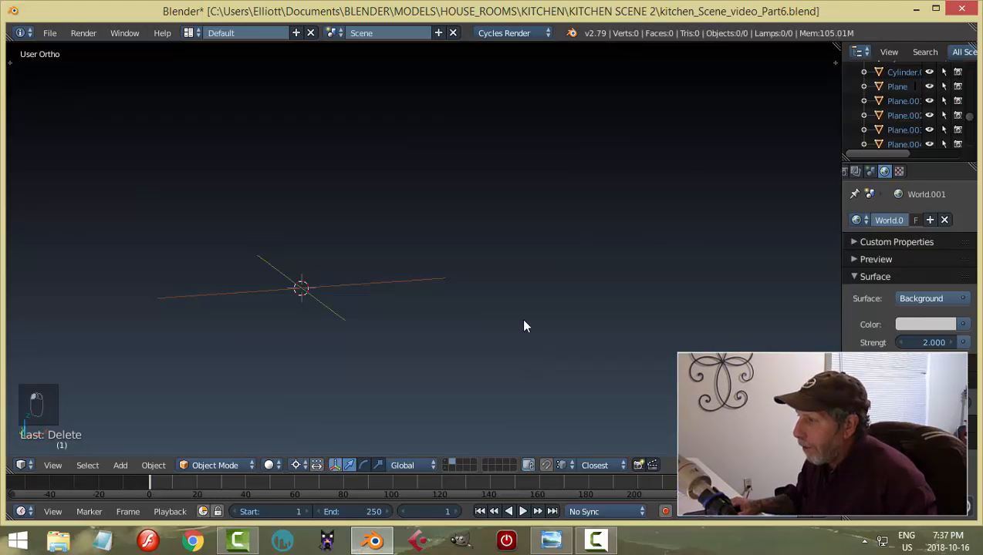
# Reset the 3D cursor to the scene origin on the empty layer
pyautogui.moveTo(524, 322); pyautogui.dragTo(478, 231, button='middle')
pyautogui.click(482, 206)
pyautogui.keyDown('shift'); pyautogui.moveTo(453, 306); pyautogui.dragTo(475, 301, button='middle'); pyautogui.keyUp('shift')
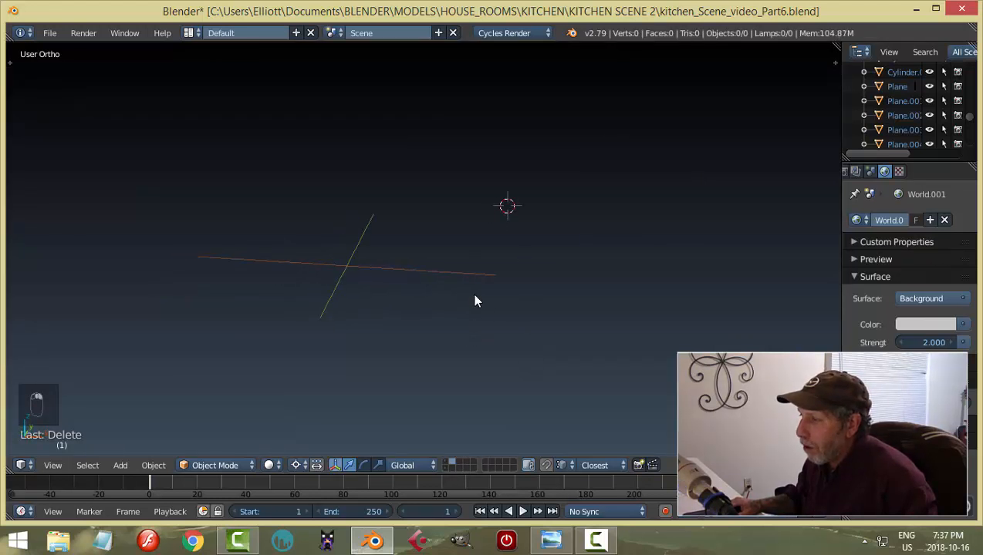
pyautogui.hotkey('shift', 'c')
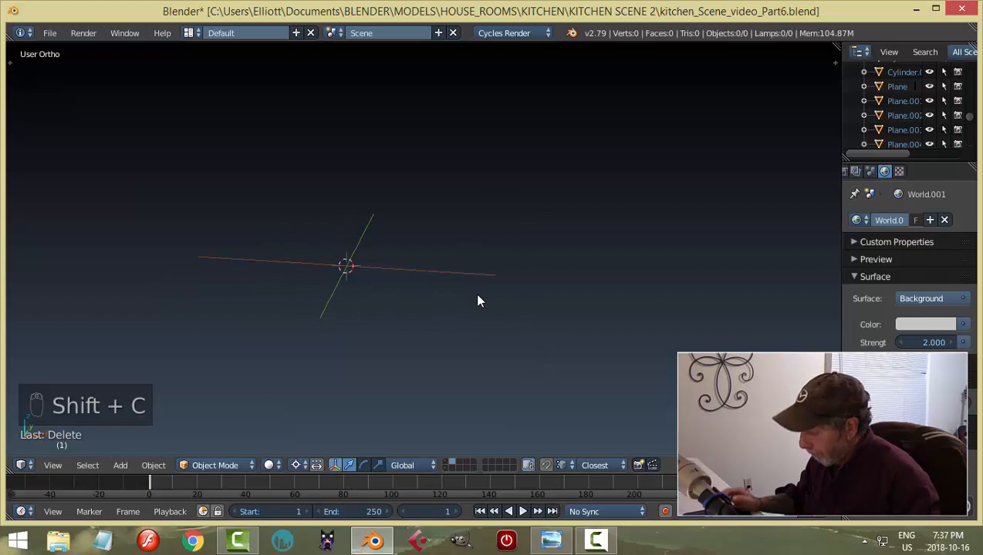
# In right orthographic view, add a plane at the origin and rotate it 90° about the Y axis
pyautogui.press('KP_3')
pyautogui.scroll(2, 502, 316)
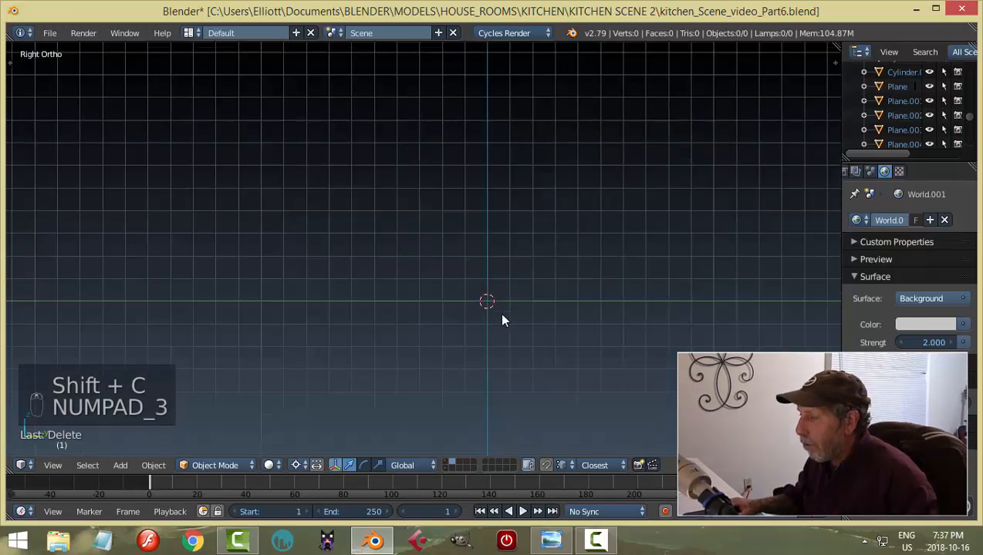
pyautogui.keyDown('shift'); pyautogui.moveTo(559, 339); pyautogui.dragTo(504, 253, button='middle'); pyautogui.keyUp('shift')
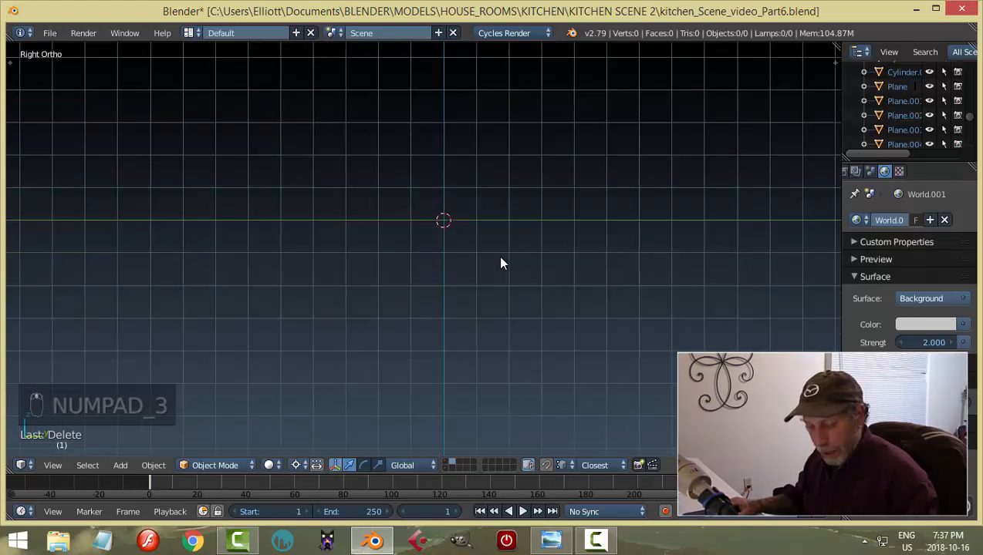
pyautogui.hotkey('shift', 'a')
pyautogui.moveTo(521, 262)
pyautogui.click(556, 260)
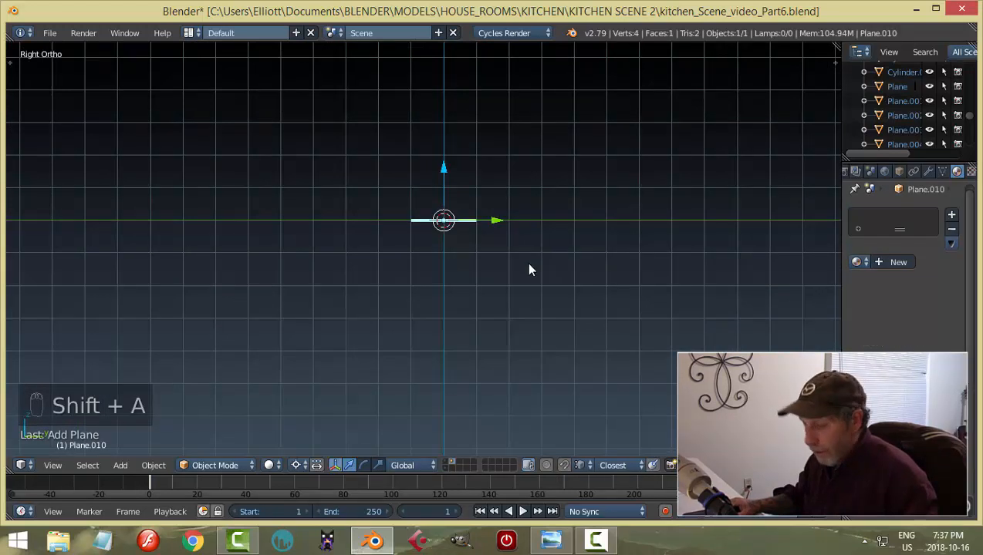
pyautogui.write('ry90')
pyautogui.press('Return')
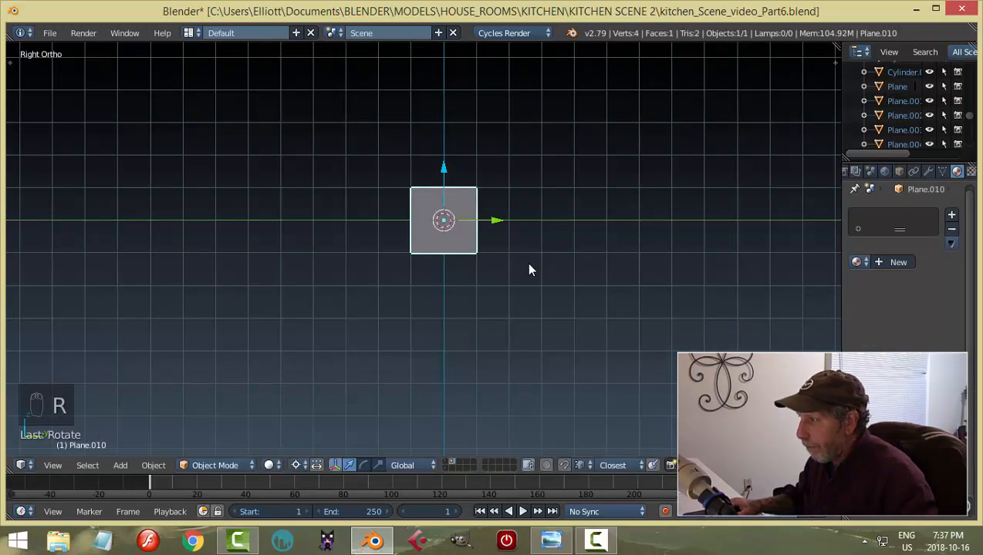
# Enter Edit Mode on the plane and merge all its vertices into a single one at the centre
pyautogui.scroll(3, 528, 264)
pyautogui.press('Tab')
pyautogui.click(627, 268)
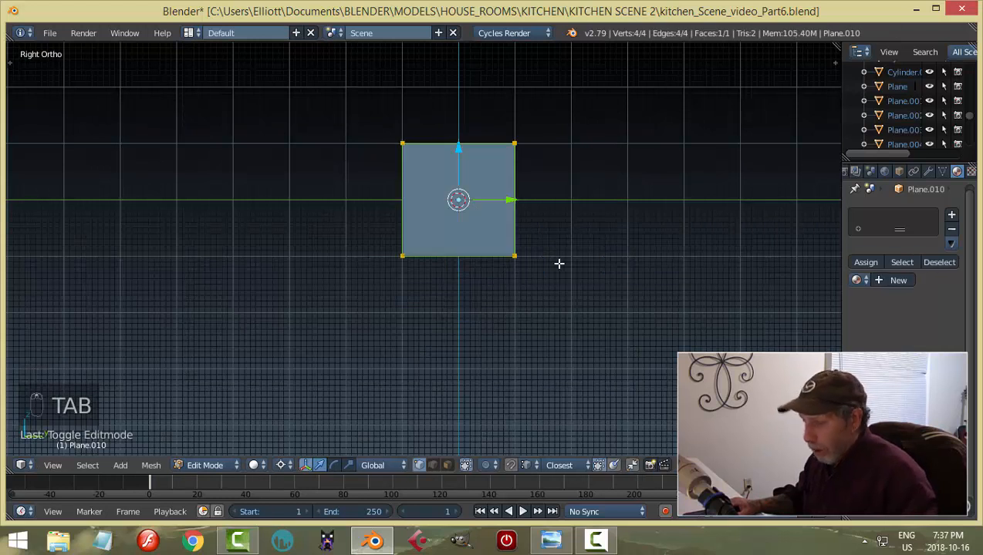
pyautogui.hotkey('alt', 'm')
pyautogui.click(502, 222)
pyautogui.scroll(2, 509, 285)
pyautogui.keyDown('shift'); pyautogui.moveTo(518, 264); pyautogui.dragTo(474, 316, button='middle'); pyautogui.keyUp('shift')
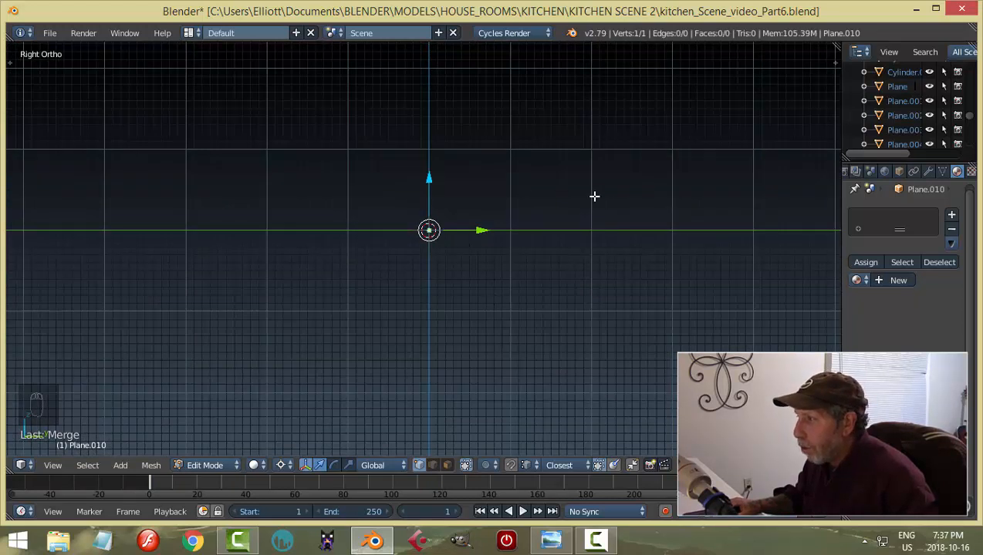
# Extrude the vertex outward into a profile: about 0.16 up and out, a shallower rising segment, and a long horizontal segment along Y
pyautogui.scroll(1, 586, 287)
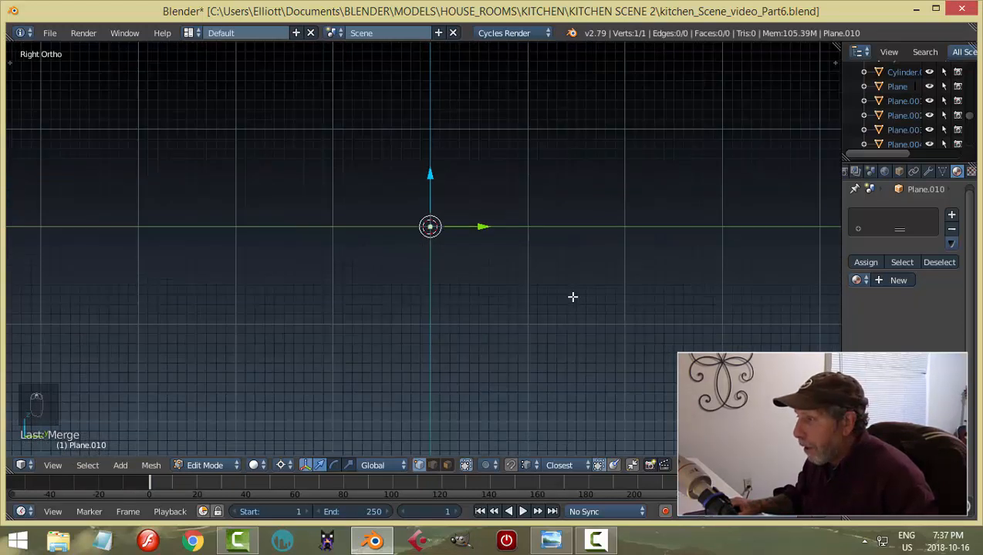
pyautogui.press('e')
pyautogui.click(521, 290)
pyautogui.press('g')
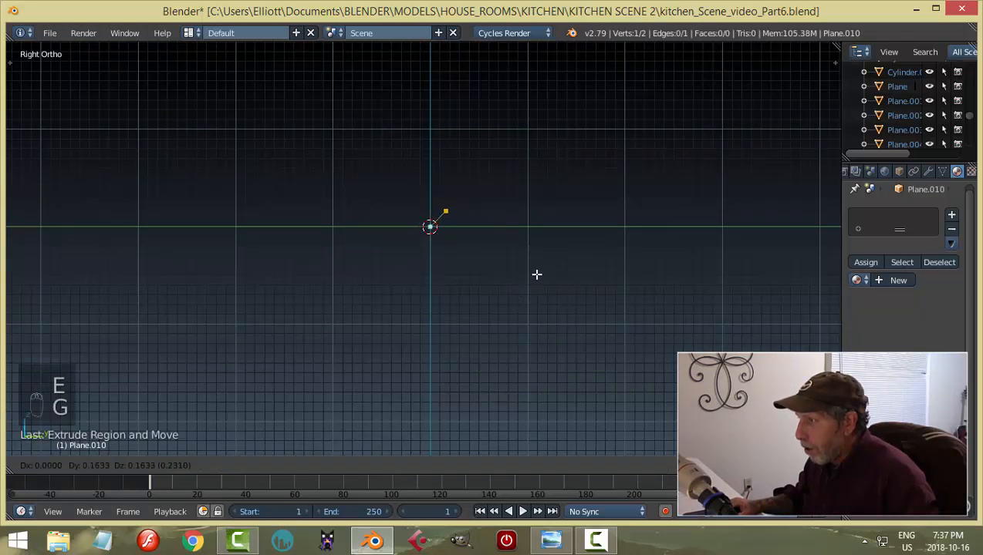
pyautogui.click(535, 273)
pyautogui.press('e')
pyautogui.press('g')
pyautogui.click(559, 265)
pyautogui.press('e')
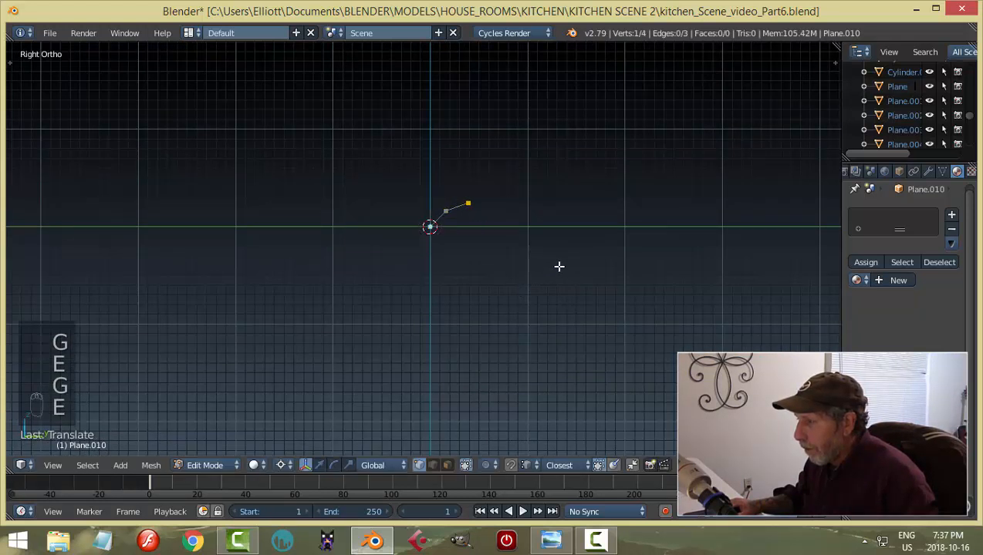
pyautogui.press('g')
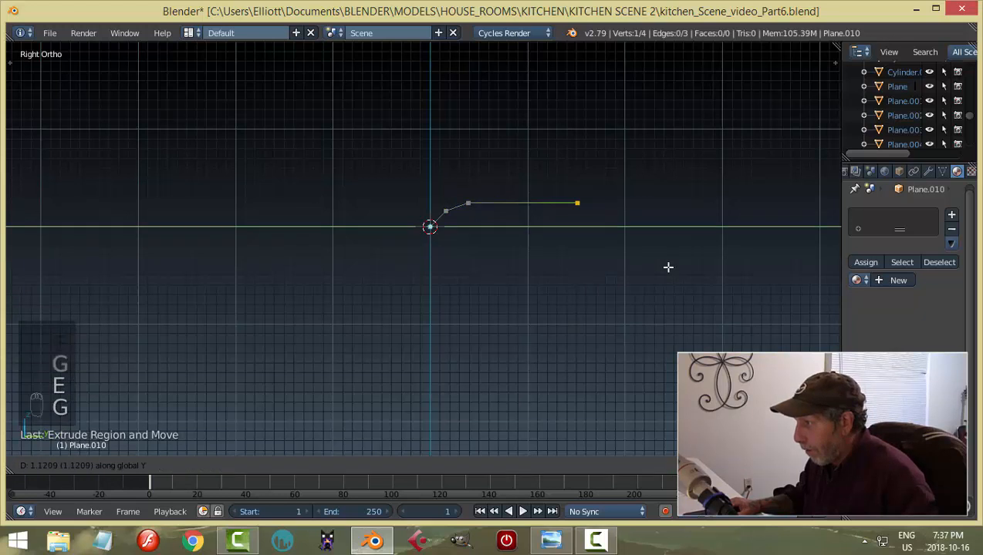
pyautogui.click(694, 265)
# Extrude a small rim at the profile's outer end: one short segment up and outward, and one sloping down and outward
pyautogui.press('e')
pyautogui.click(696, 264)
pyautogui.press('g')
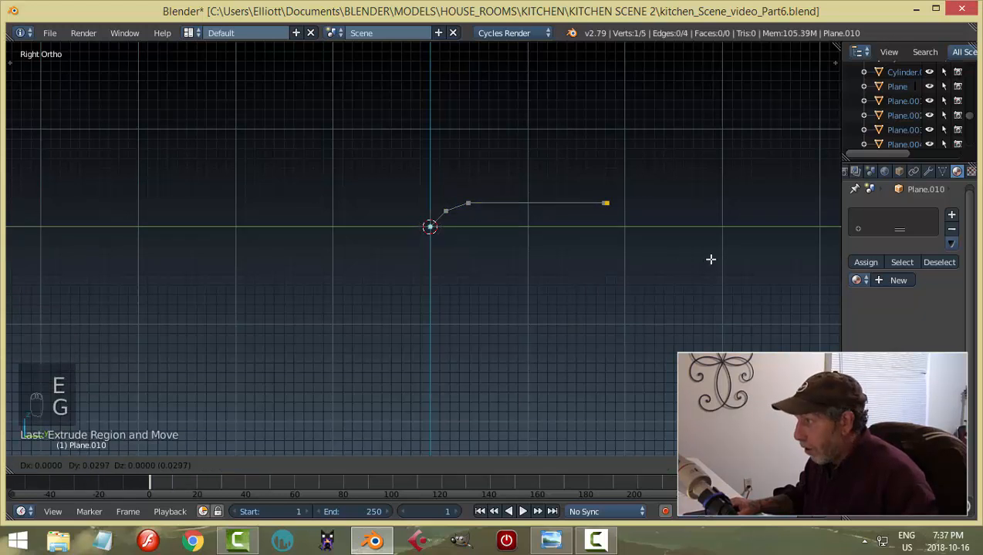
pyautogui.click(718, 253)
pyautogui.press('e')
pyautogui.click(719, 253)
pyautogui.press('g')
pyautogui.click(743, 264)
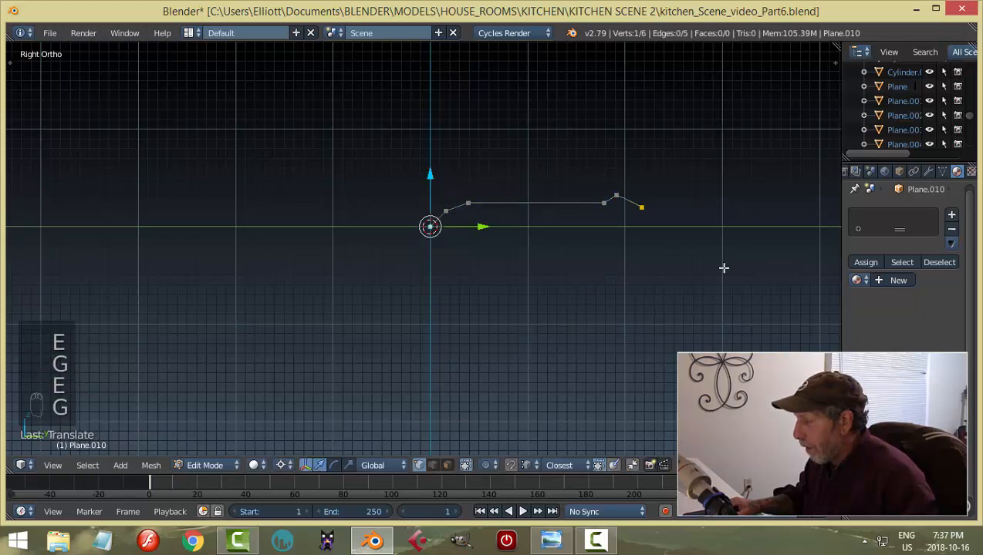
# Extrude a short vertical segment straight down from the rim's outer vertex, ending just above the Y axis
pyautogui.keyDown('shift'); pyautogui.moveTo(678, 256); pyautogui.dragTo(577, 247, button='middle'); pyautogui.keyUp('shift')
pyautogui.scroll(1, 581, 239)
pyautogui.press('e')
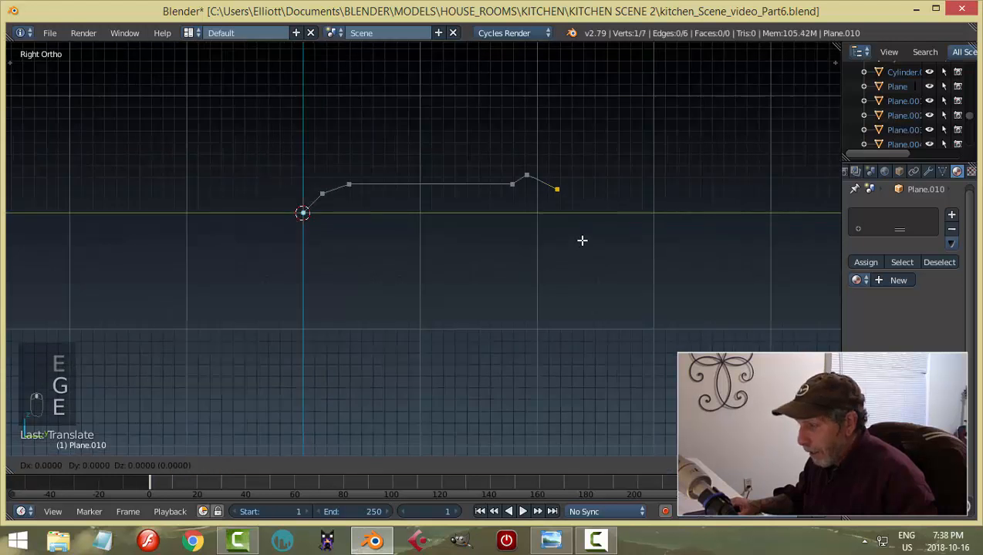
pyautogui.click(581, 241)
pyautogui.press('g')
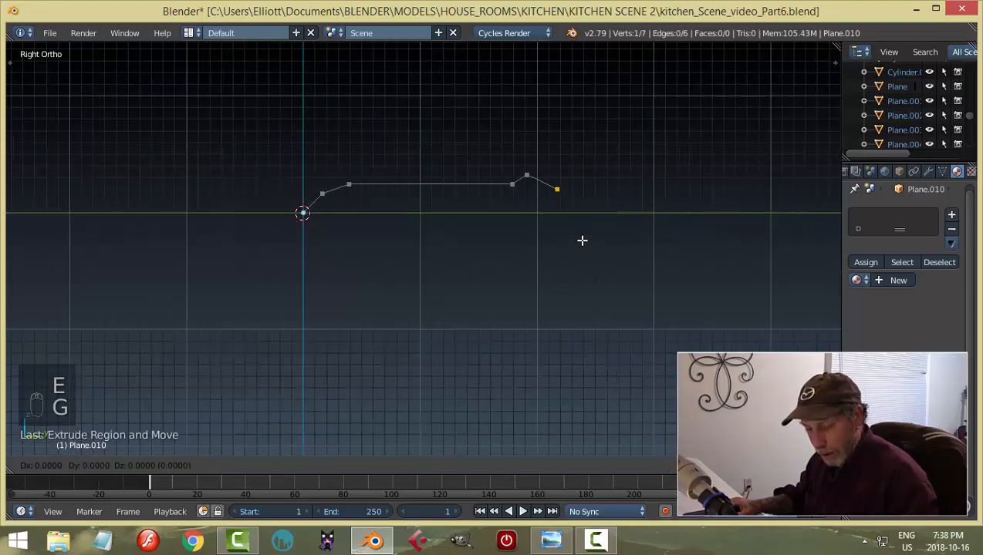
pyautogui.click(584, 256)
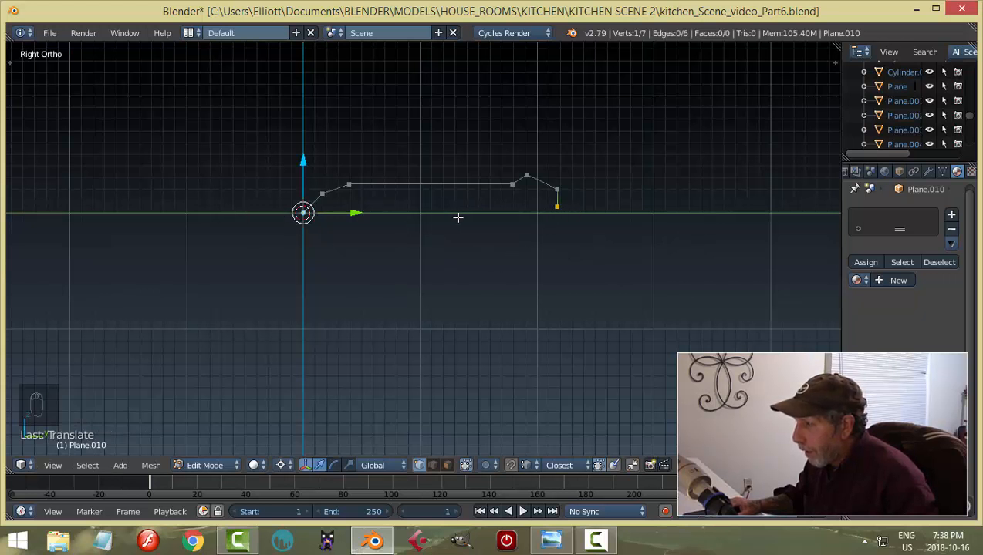
pyautogui.scroll(1, 370, 266)
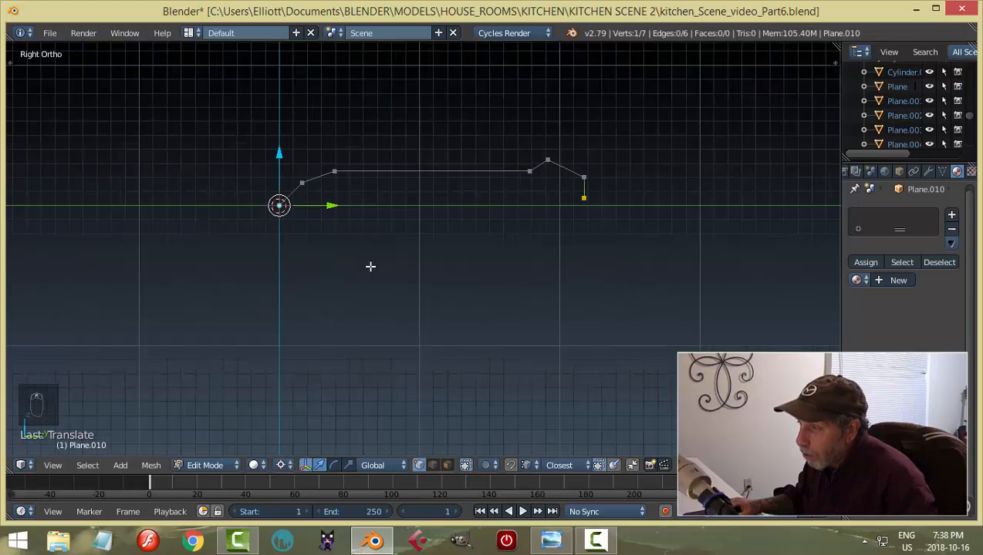
# Set the pivot point to 3D Cursor and scale the profile's outer end vertex to 0 on Z so it lies on the Y axis
pyautogui.rightClick(280, 204)
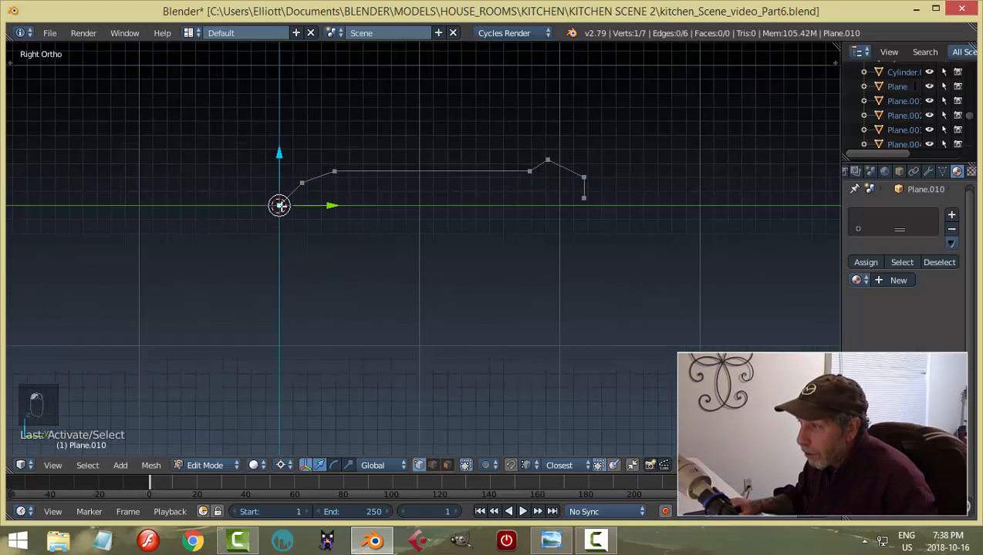
pyautogui.click(279, 467)
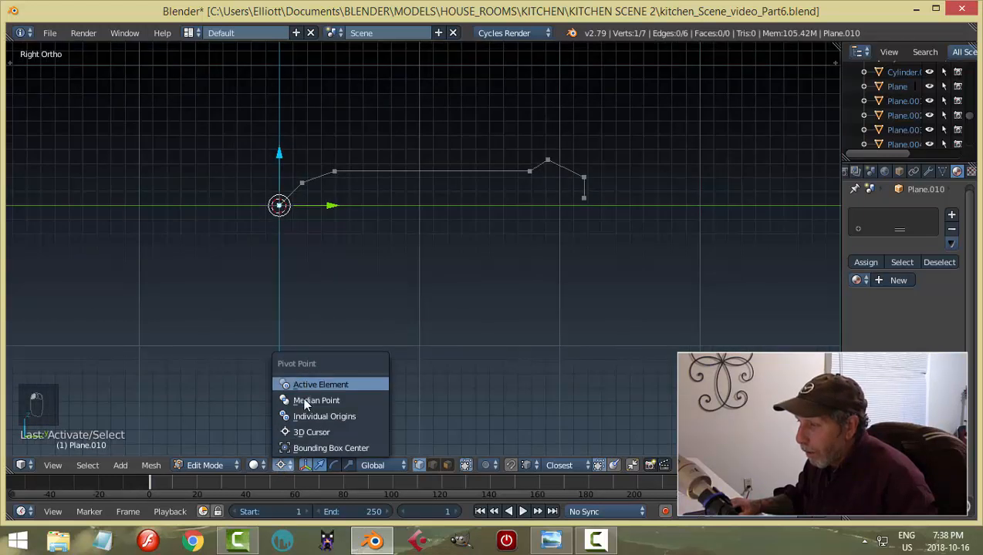
pyautogui.click(309, 432)
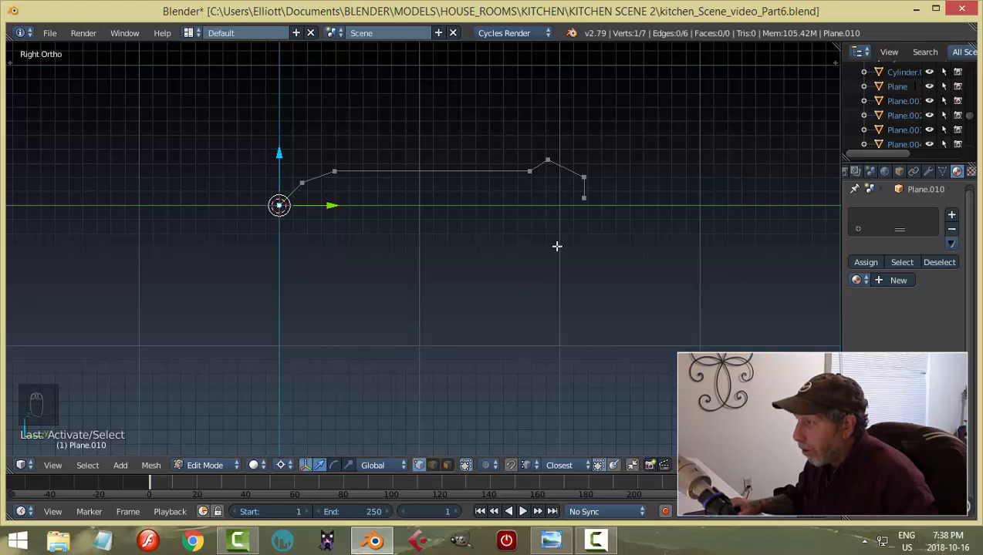
pyautogui.rightClick(585, 199)
pyautogui.press('s')
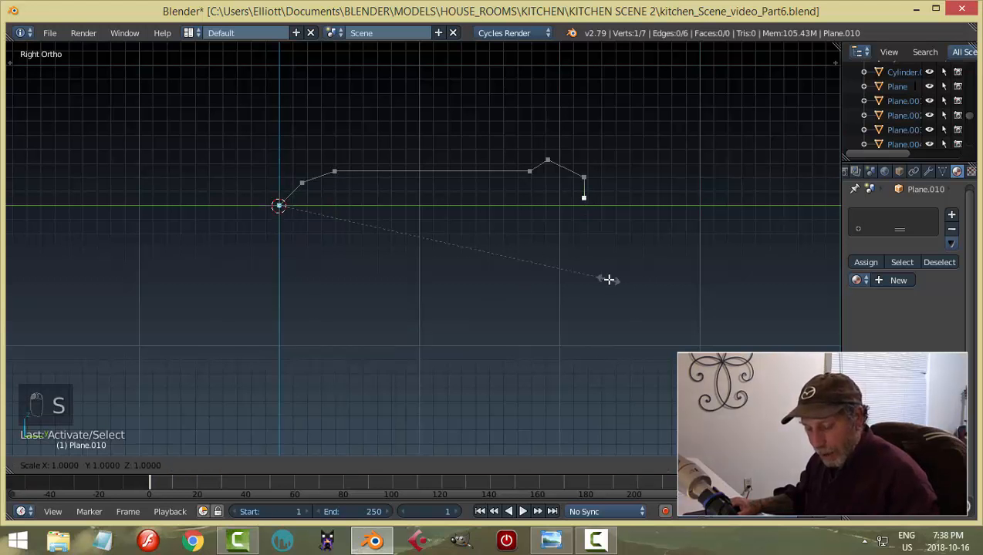
pyautogui.press('z')
pyautogui.press('0')
pyautogui.press('Return')
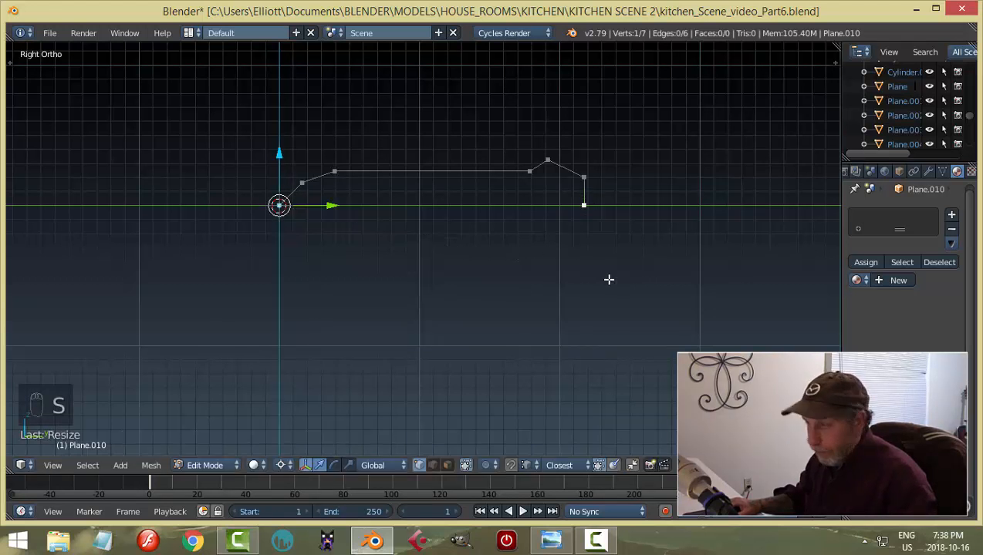
# Select the whole profile and rotate it by -45 degrees around the 3D cursor in top view
pyautogui.press('a')
pyautogui.press('a')
pyautogui.scroll(-2, 548, 275)
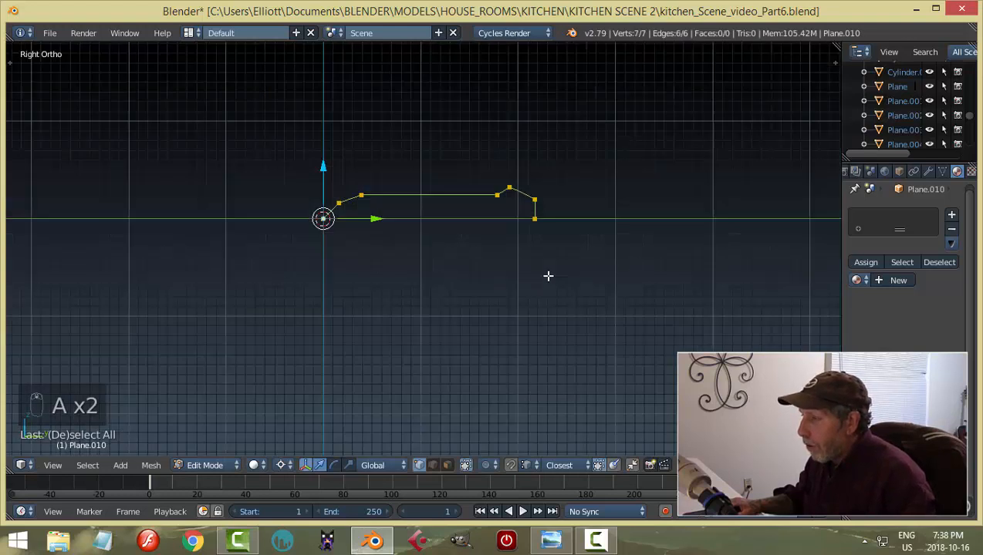
pyautogui.scroll(-3, 559, 275)
pyautogui.keyDown('shift'); pyautogui.moveTo(495, 284); pyautogui.dragTo(572, 259, button='middle'); pyautogui.keyUp('shift')
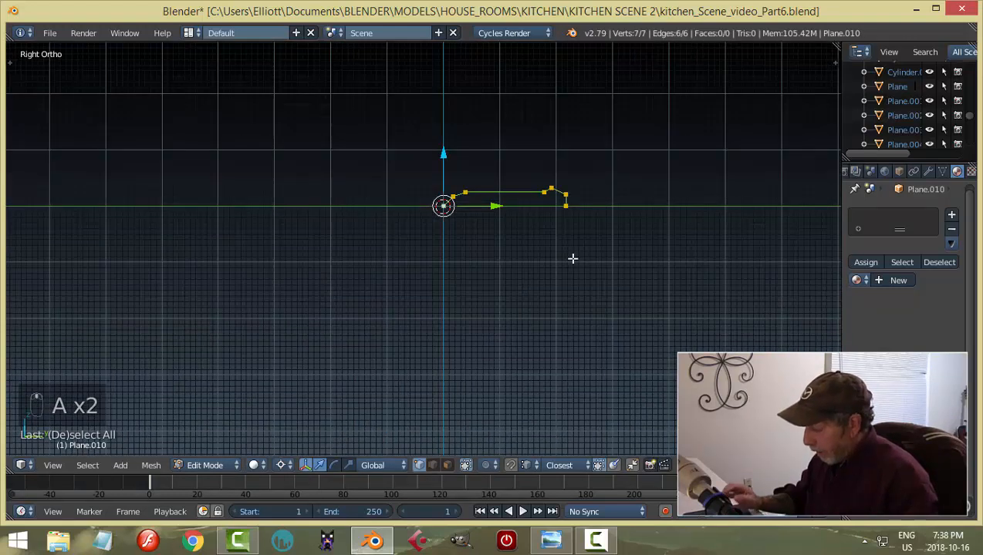
pyautogui.press('KP_7')
pyautogui.scroll(-1, 573, 259)
pyautogui.keyDown('shift'); pyautogui.moveTo(430, 274); pyautogui.dragTo(563, 269, button='middle'); pyautogui.keyUp('shift')
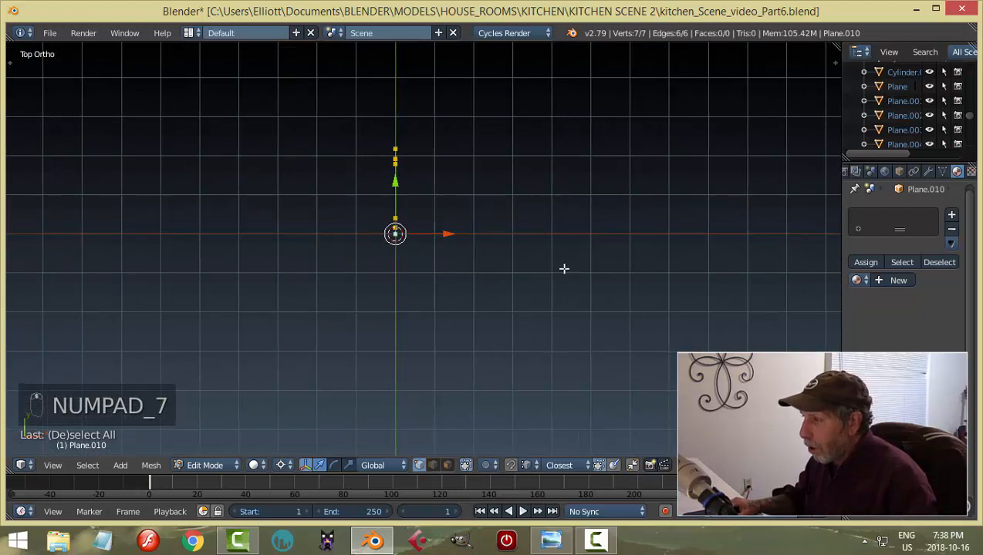
pyautogui.scroll(3, 555, 270)
pyautogui.keyDown('shift'); pyautogui.moveTo(555, 228); pyautogui.dragTo(580, 307, button='middle'); pyautogui.keyUp('shift')
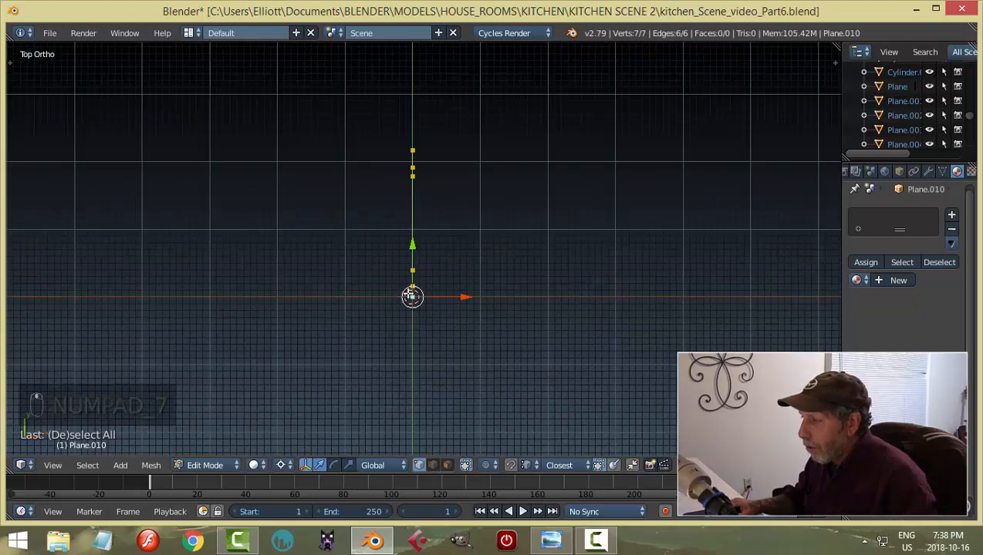
pyautogui.write('r')
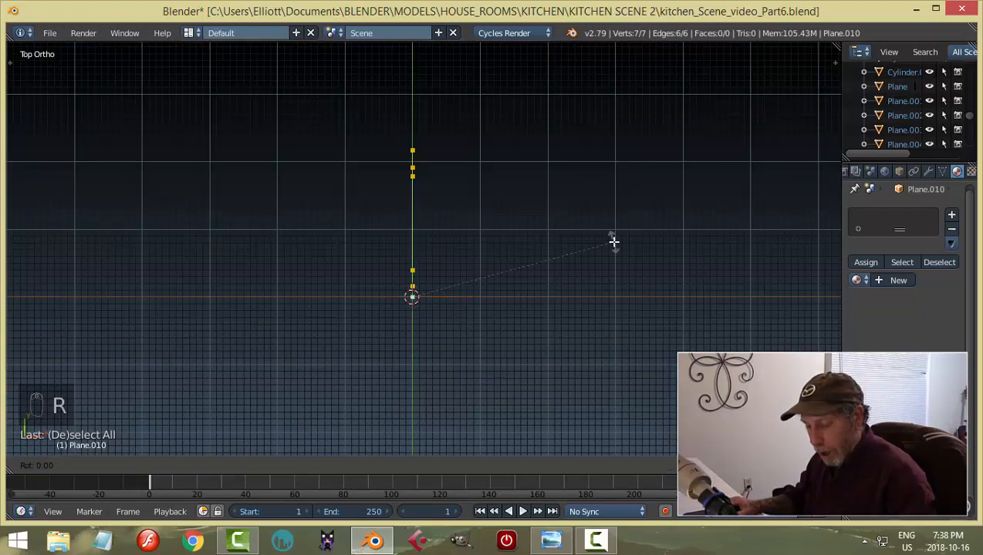
pyautogui.write('45')
pyautogui.press('-')
pyautogui.press('Return')
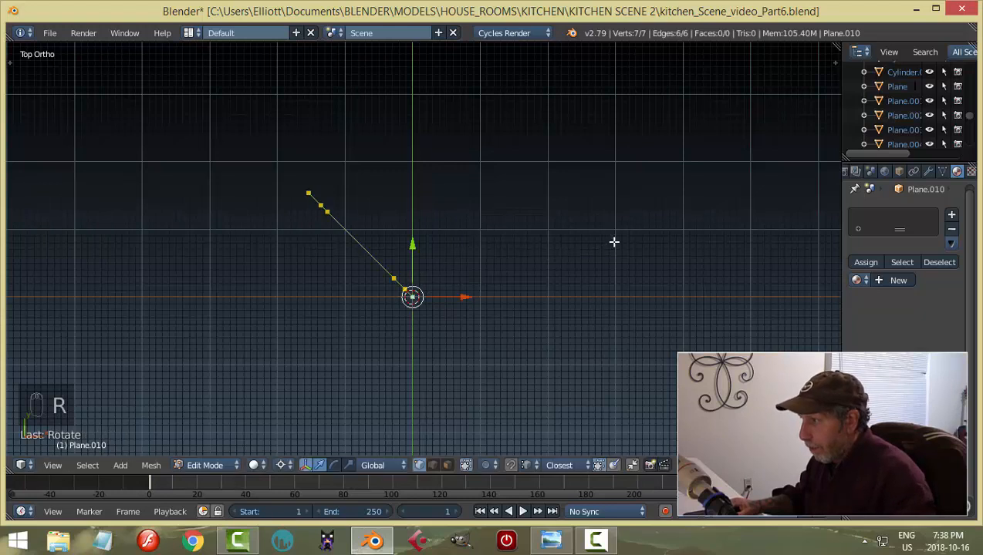
# Extrude the angled profile along the X axis and lengthen the resulting side to about 11 grid units
pyautogui.scroll(-1, 511, 253)
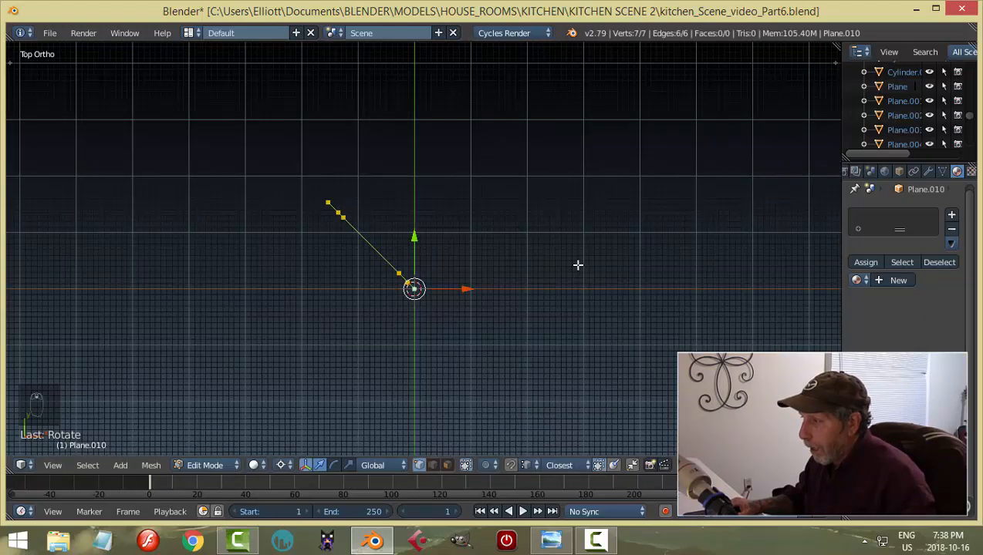
pyautogui.keyDown('shift'); pyautogui.moveTo(561, 250); pyautogui.dragTo(518, 211, button='middle'); pyautogui.keyUp('shift')
pyautogui.scroll(-1, 519, 220)
pyautogui.keyDown('shift'); pyautogui.moveTo(569, 278); pyautogui.dragTo(521, 232, button='middle'); pyautogui.keyUp('shift')
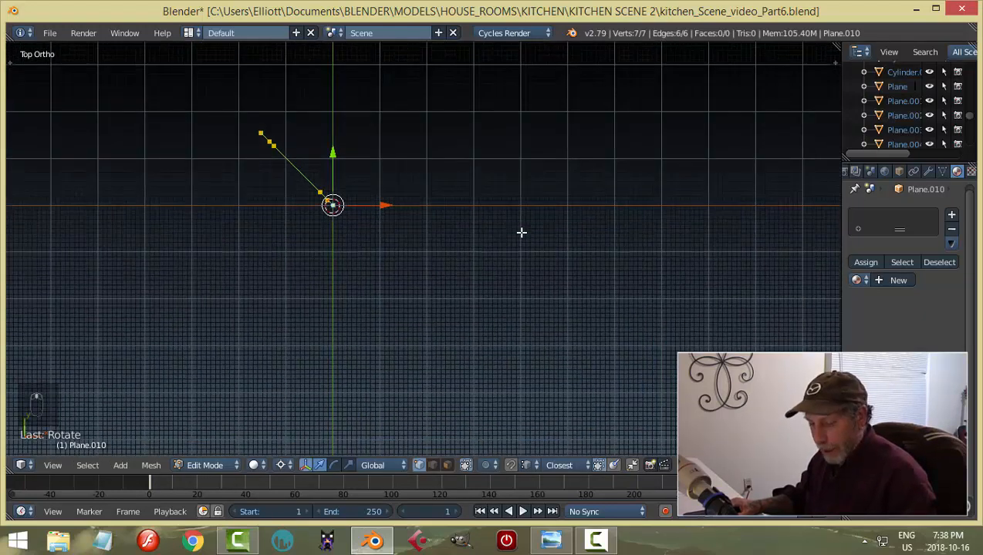
pyautogui.press('e')
pyautogui.rightClick(428, 229)
pyautogui.press('g')
pyautogui.press('x')
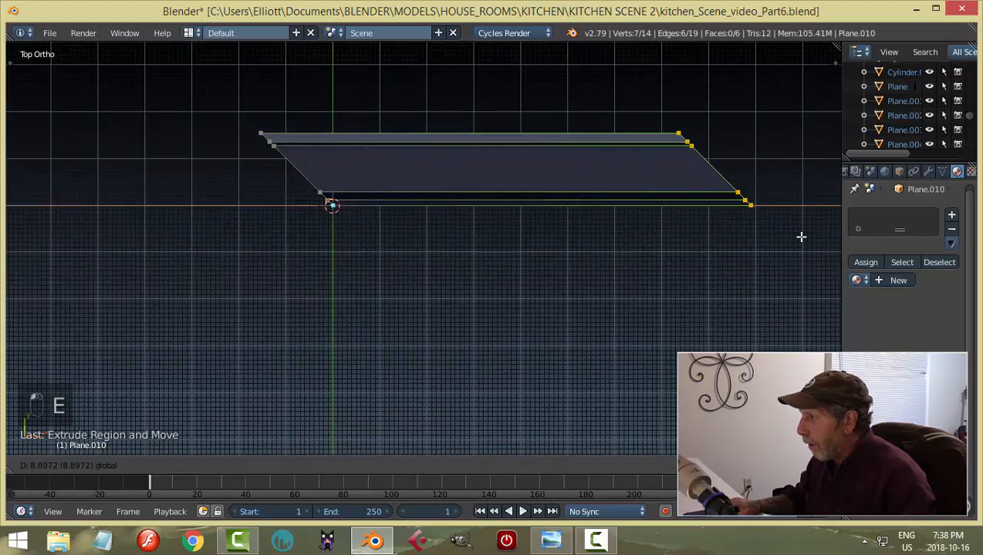
pyautogui.click(799, 235)
pyautogui.scroll(-2, 731, 250)
pyautogui.keyDown('shift'); pyautogui.moveTo(731, 249); pyautogui.dragTo(598, 227, button='middle'); pyautogui.keyUp('shift')
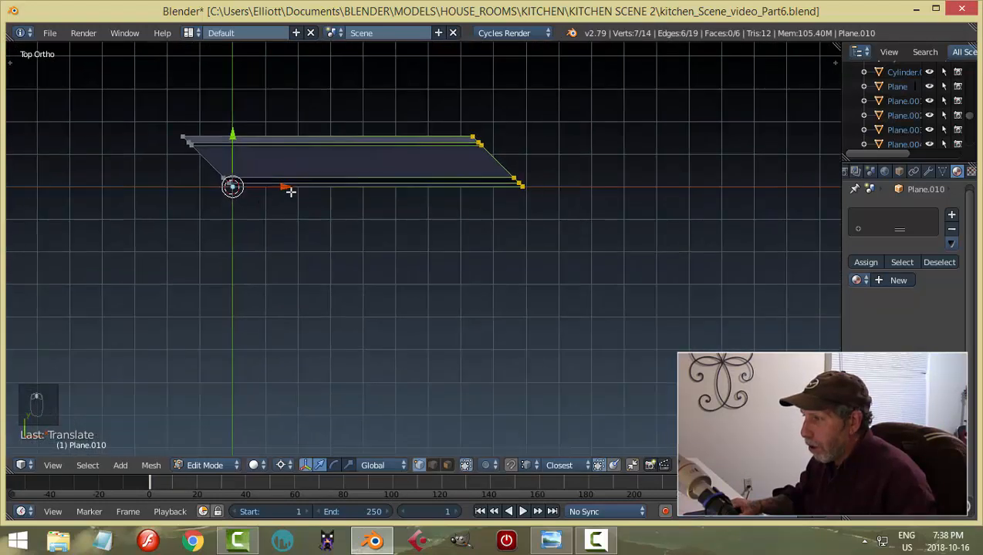
pyautogui.press('g')
pyautogui.press('x')
pyautogui.click(363, 198)
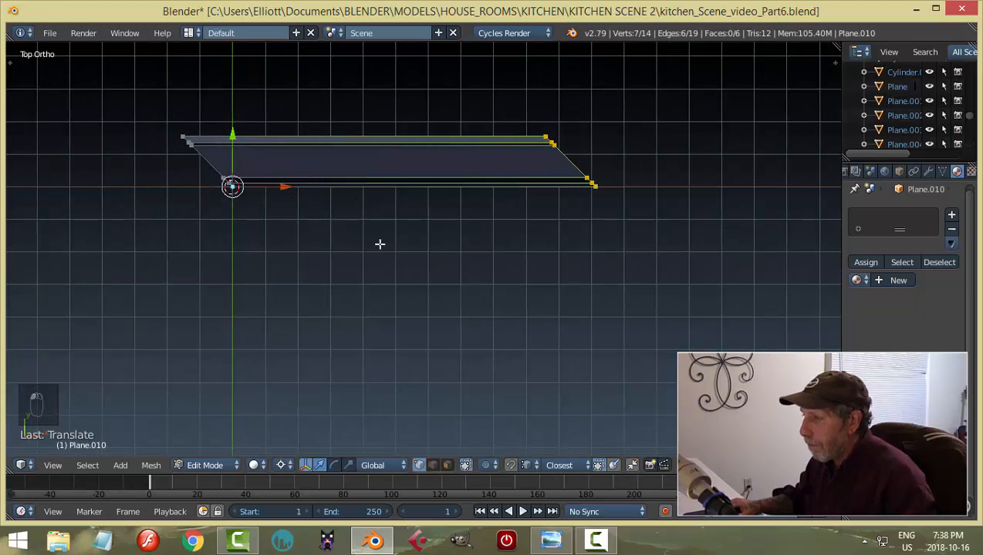
# Set the pivot point to Median Point and mirror the selected end vertices along X to form the mitred corner
pyautogui.click(284, 464)
pyautogui.click(308, 401)
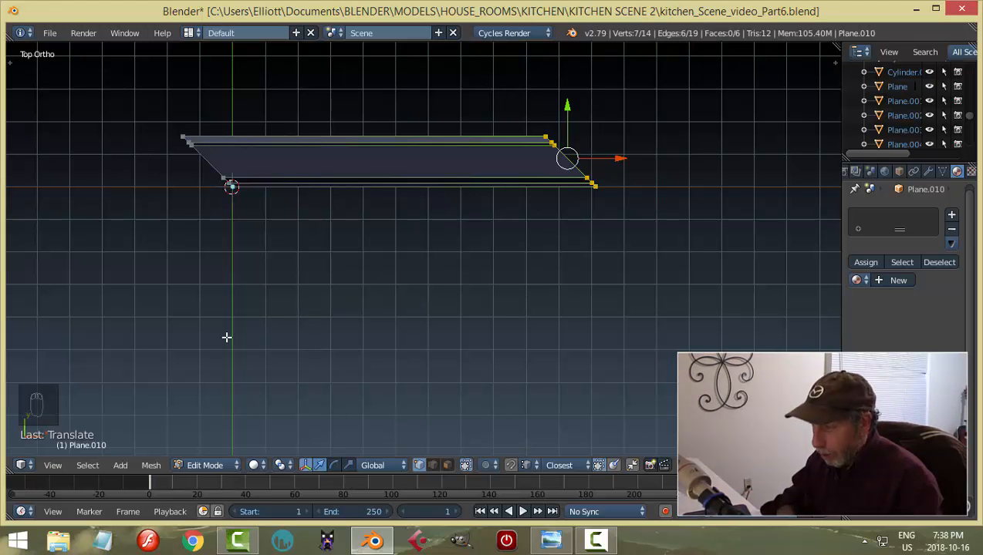
pyautogui.press('space')
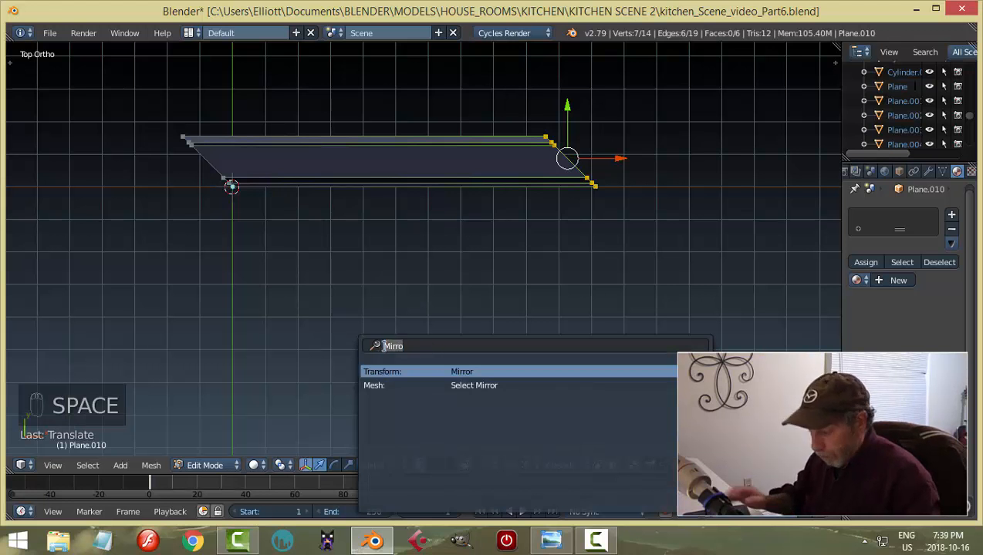
pyautogui.write('mirr')
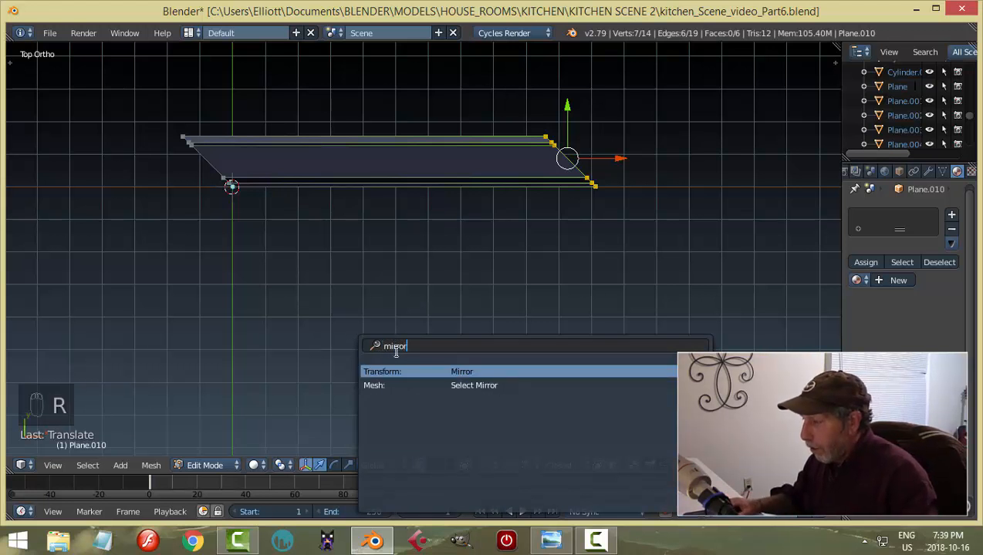
pyautogui.press('Return')
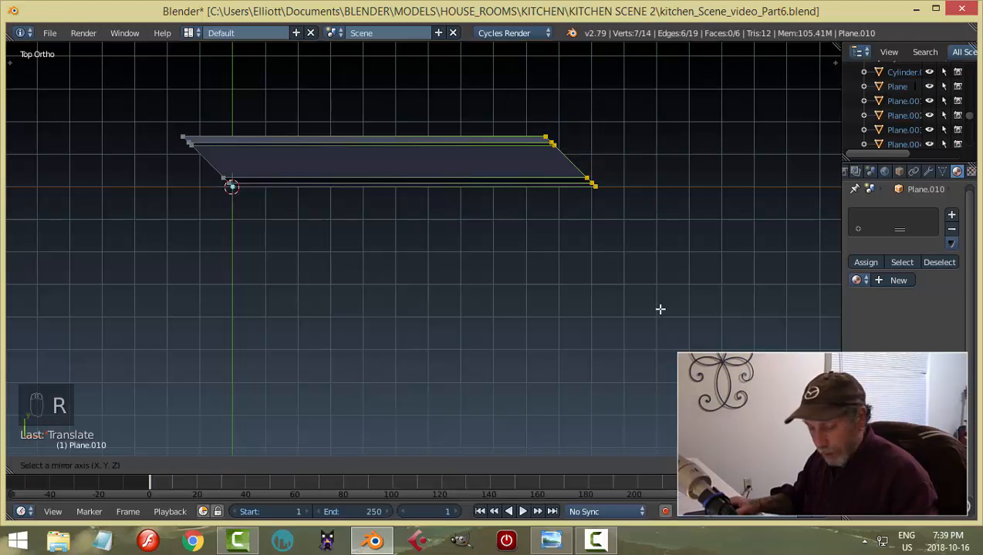
pyautogui.press('x')
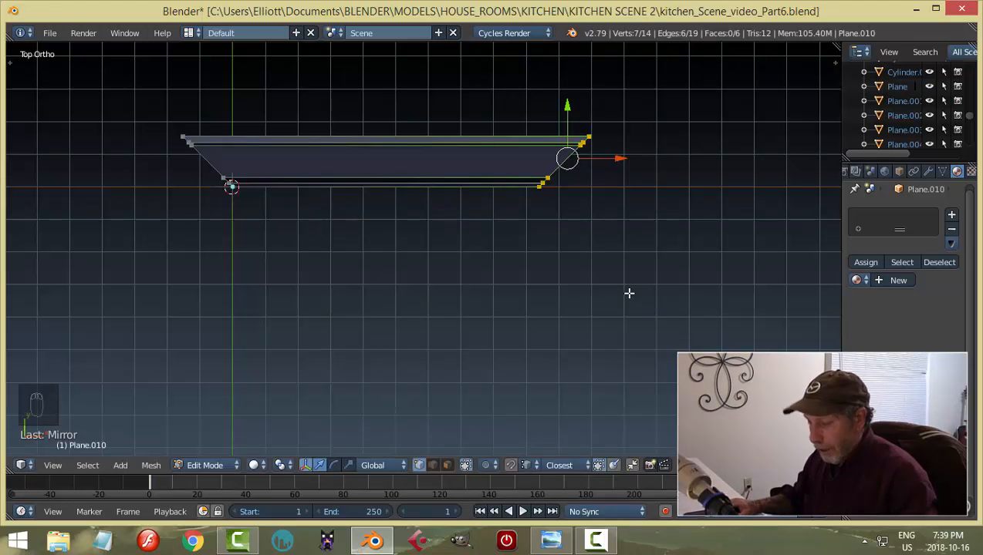
# Extrude the mitred end along negative Y into a second side about 8 grid units long
pyautogui.scroll(-1, 628, 293)
pyautogui.press('e')
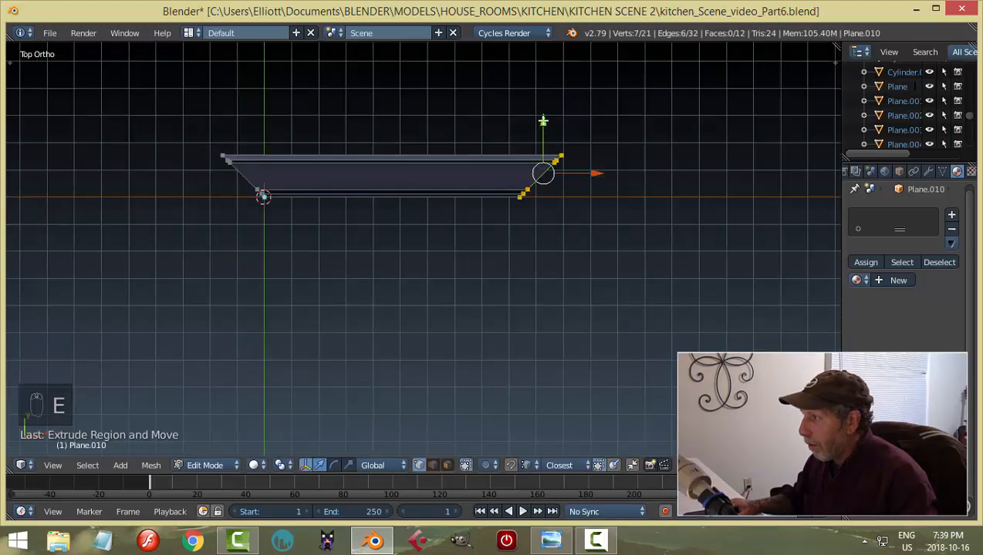
pyautogui.moveTo(543, 122); pyautogui.dragTo(593, 350)
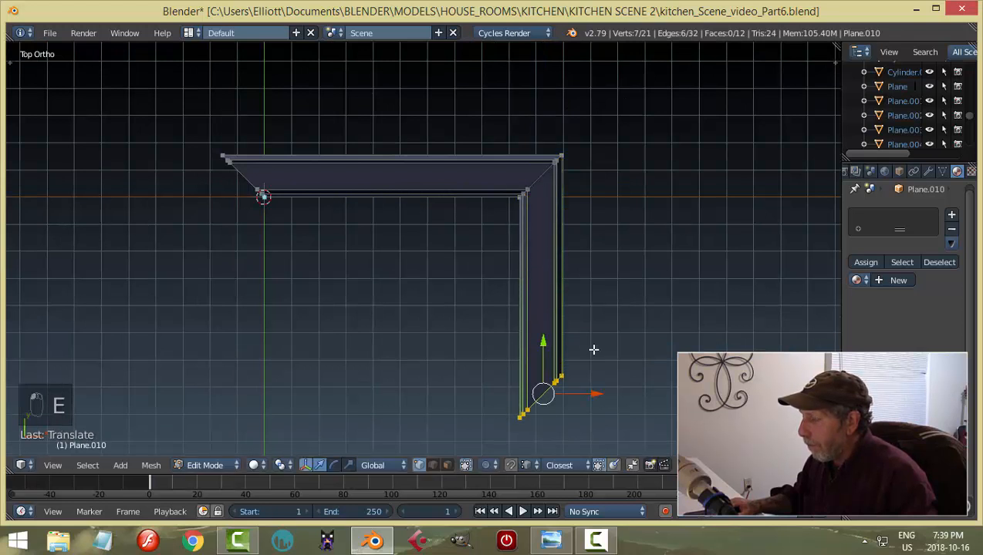
pyautogui.keyDown('shift'); pyautogui.moveTo(631, 374); pyautogui.dragTo(626, 287, button='middle'); pyautogui.keyUp('shift')
pyautogui.moveTo(542, 254); pyautogui.dragTo(544, 244)
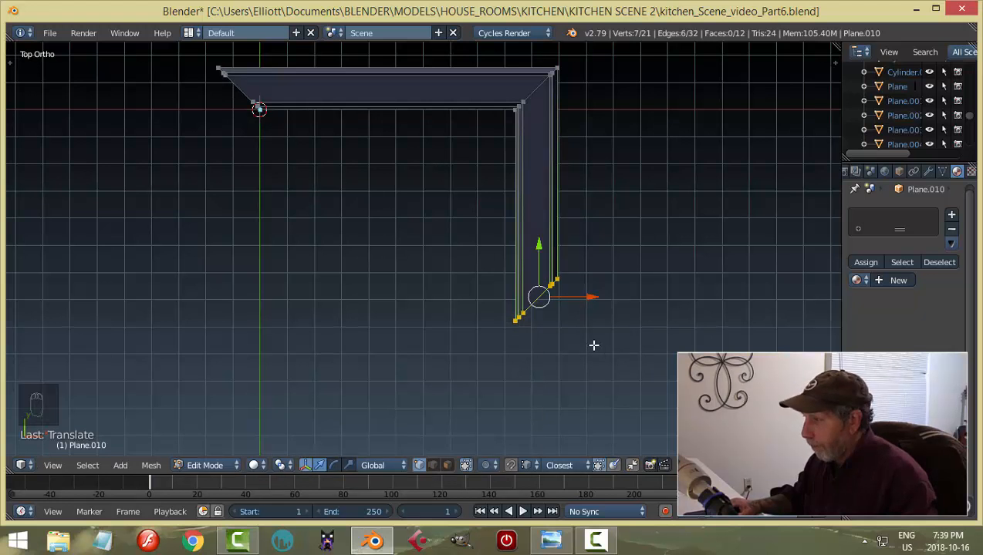
# Mirror the second side's selected end vertices along Y to reverse the mitre angle
pyautogui.press('space')
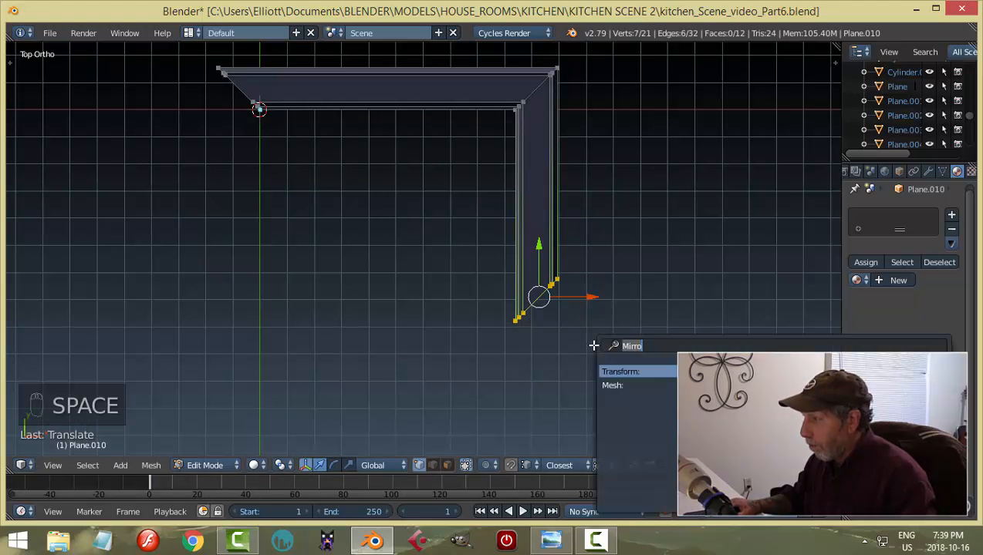
pyautogui.click(631, 374)
pyautogui.press('y')
pyautogui.click(633, 373)
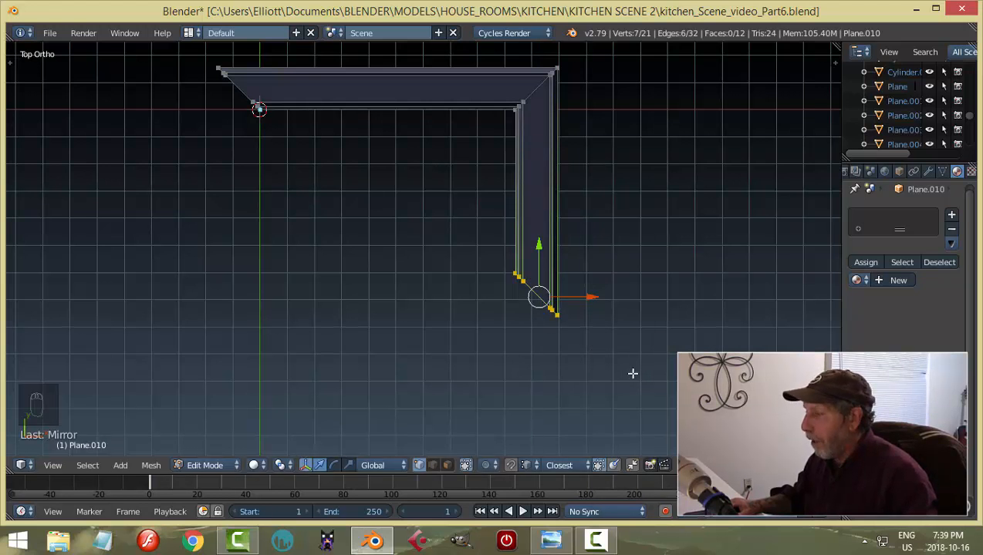
# Select the innermost vertex at each open end of the L-shaped frame and snap the 3D cursor to their midpoint
pyautogui.press('a')
pyautogui.moveTo(290, 232); pyautogui.dragTo(374, 283, button='middle')
pyautogui.scroll(2, 374, 283)
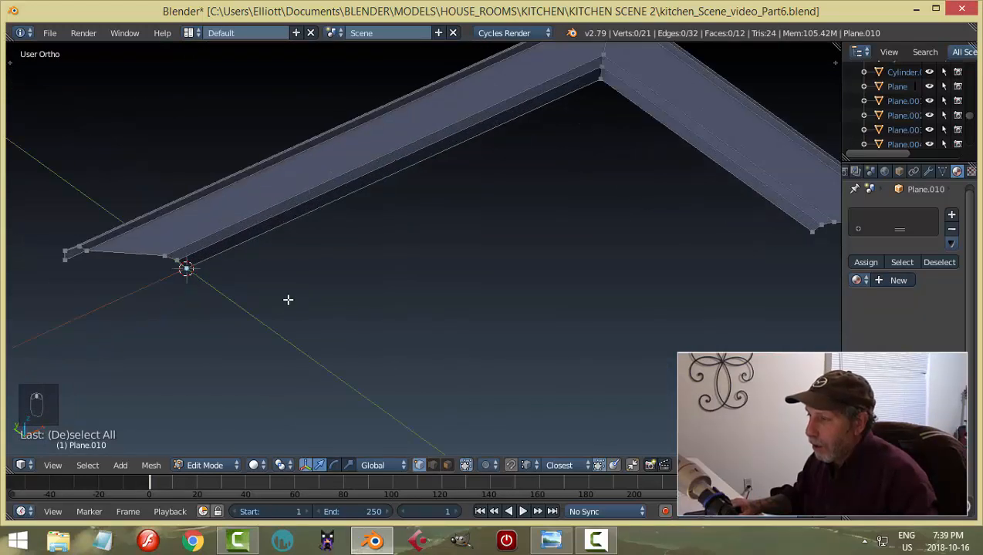
pyautogui.rightClick(185, 268)
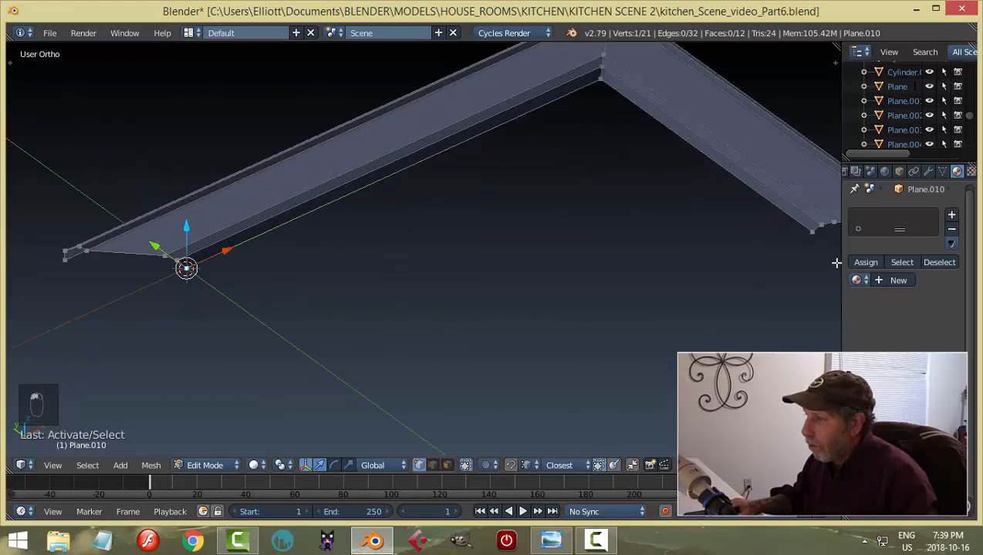
pyautogui.keyDown('shift'); pyautogui.rightClick(813, 232); pyautogui.keyUp('shift')
pyautogui.scroll(-2, 767, 302)
pyautogui.hotkey('shift', 's')
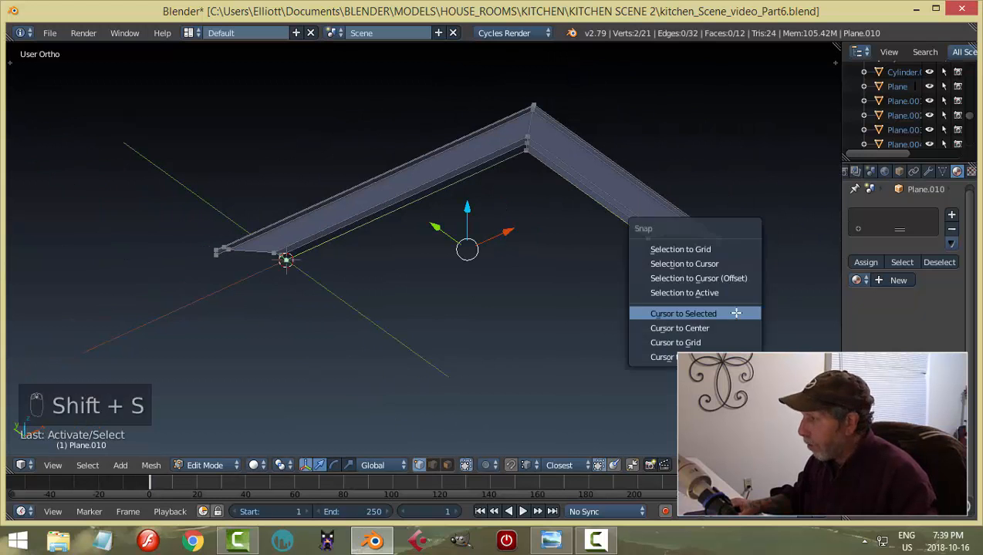
pyautogui.click(735, 313)
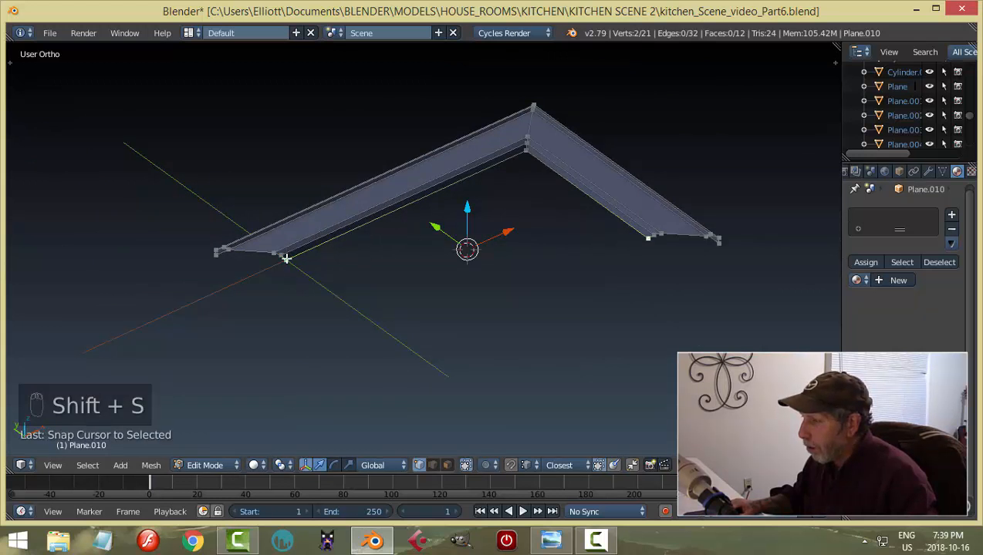
# Set the pivot point to 3D Cursor and select the entire L-shaped frame half in top view
pyautogui.click(282, 466)
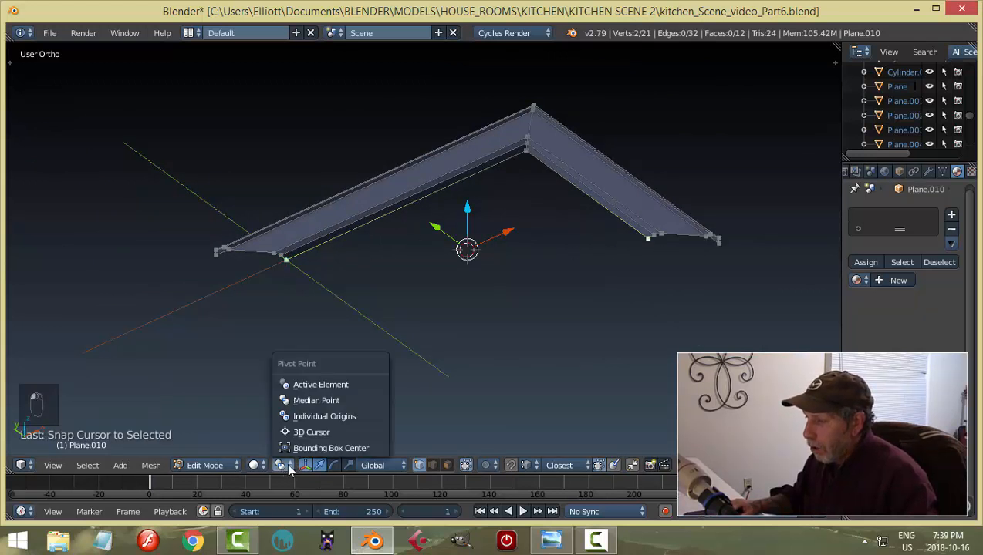
pyautogui.click(311, 433)
pyautogui.moveTo(664, 316); pyautogui.dragTo(596, 332, button='middle')
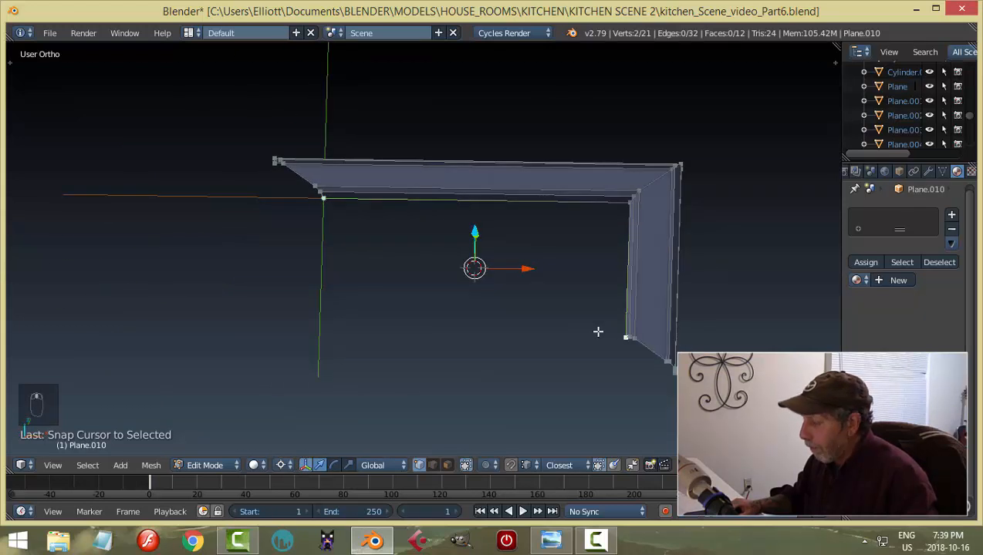
pyautogui.press('KP_7')
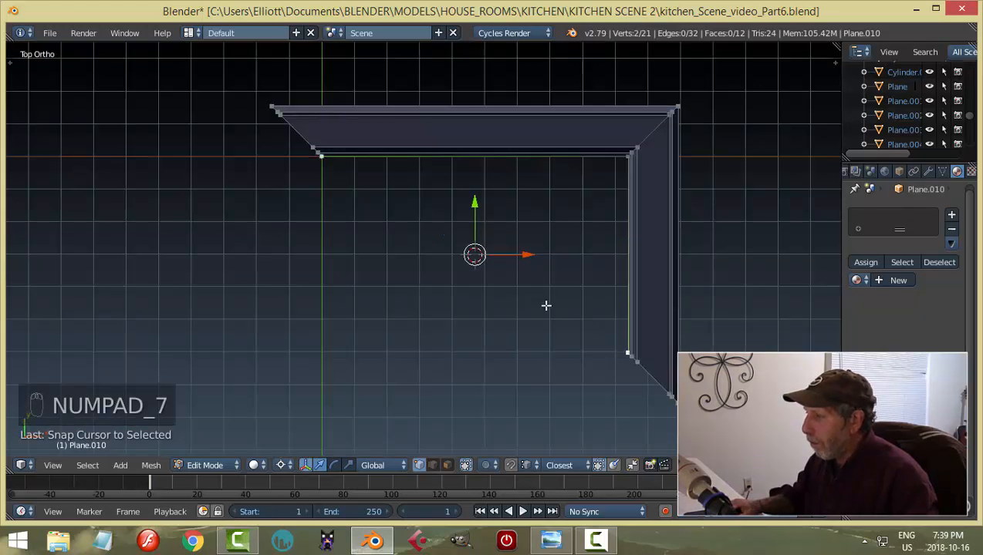
pyautogui.scroll(-2, 596, 334)
pyautogui.press('a')
pyautogui.press('a')
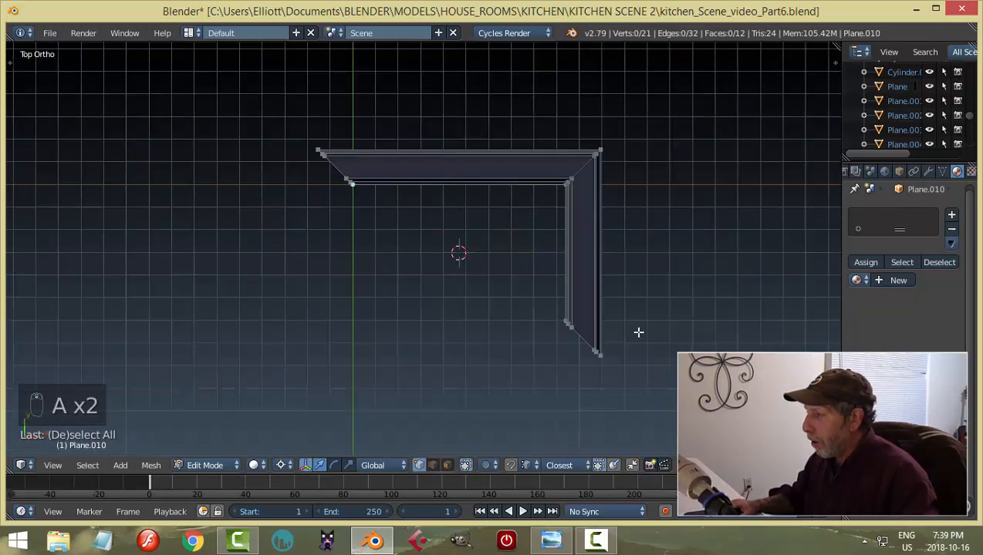
pyautogui.press('a')
pyautogui.moveTo(639, 331)
pyautogui.keyDown('shift'); pyautogui.mouseDown(button='middle')
pyautogui.moveTo(639, 292)
pyautogui.moveTo(644, 327)
pyautogui.mouseUp(button='middle'); pyautogui.keyUp('shift')
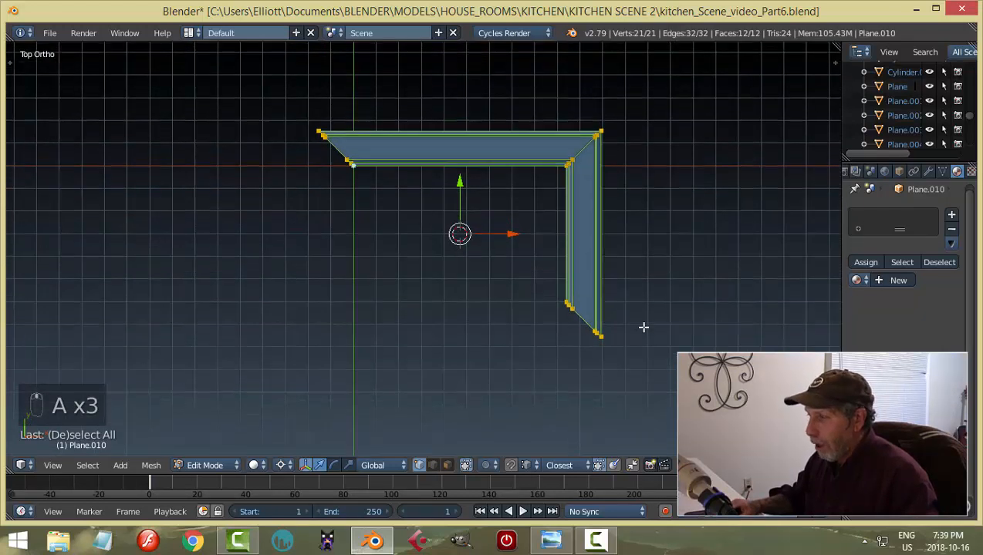
# Duplicate the L-shaped frame half and mirror the copy along Y about the 3D cursor
pyautogui.hotkey('shift', 'd')
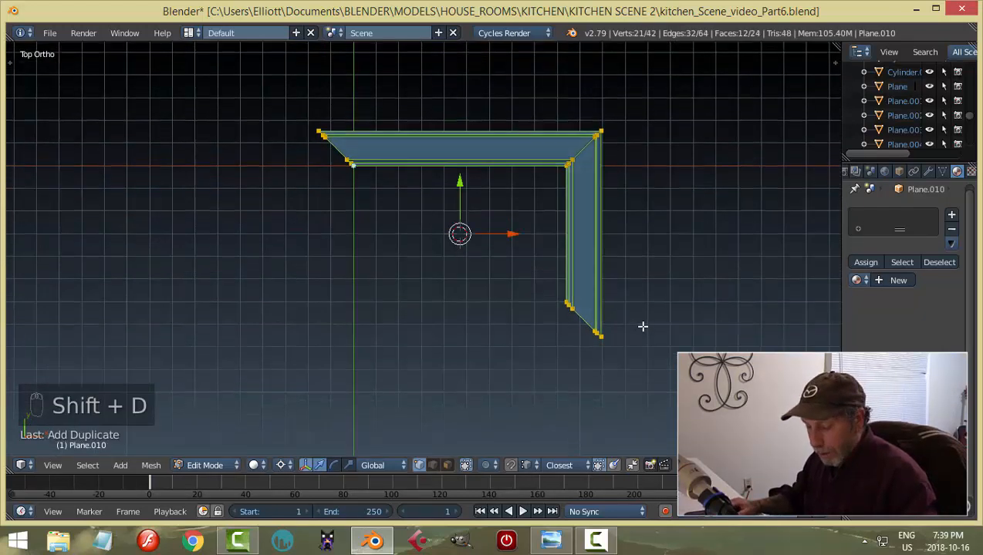
pyautogui.press('space')
pyautogui.write('mirro')
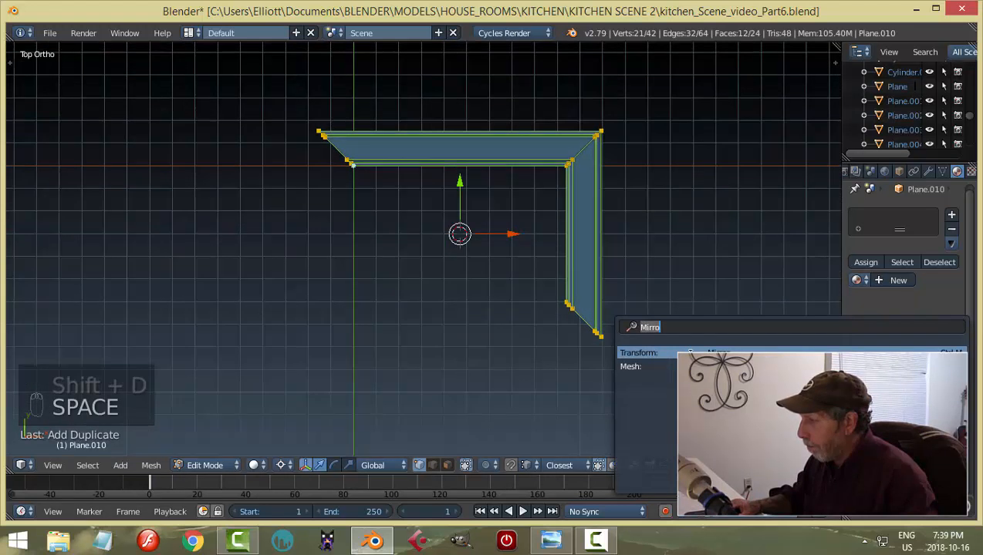
pyautogui.click(690, 352)
pyautogui.press('y')
pyautogui.click(691, 353)
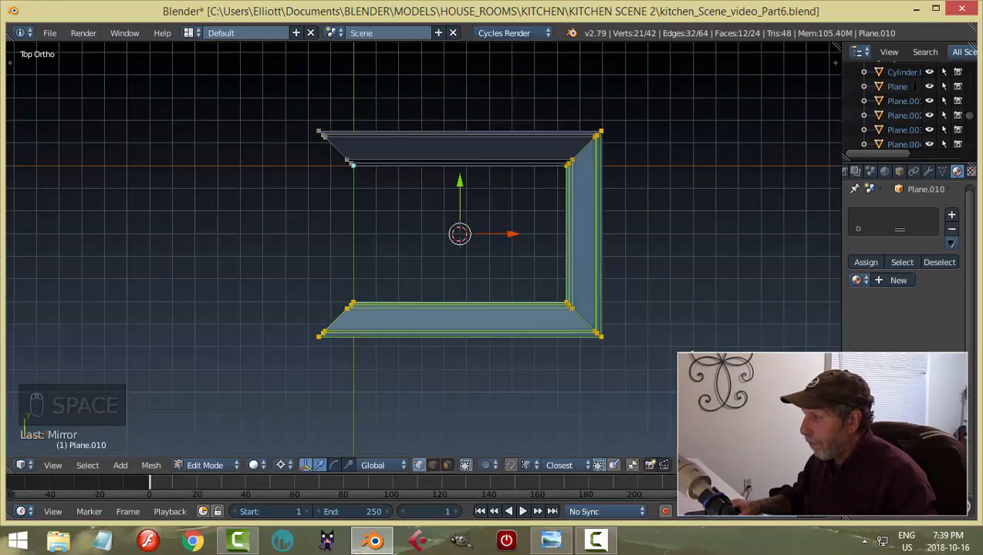
# Select all the frame geometry, duplicate it and mirror the copy along X to close the rectangle
pyautogui.press('a')
pyautogui.press('a')
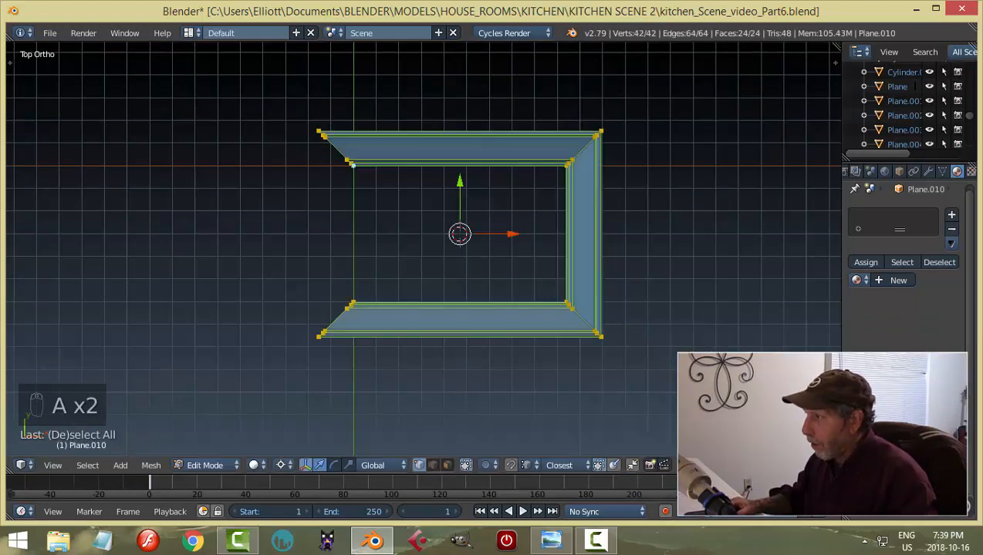
pyautogui.hotkey('shift', 'd')
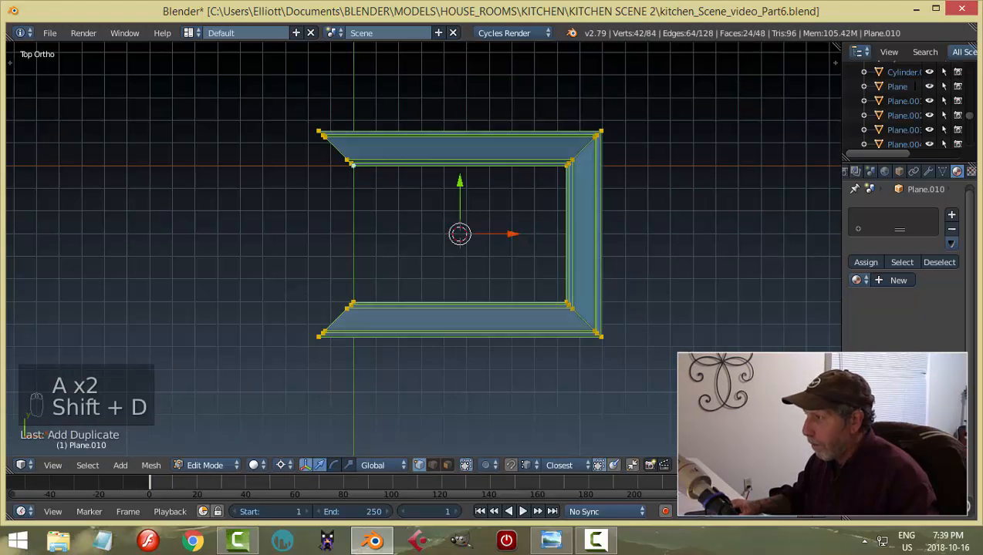
pyautogui.press('space')
pyautogui.press('Return')
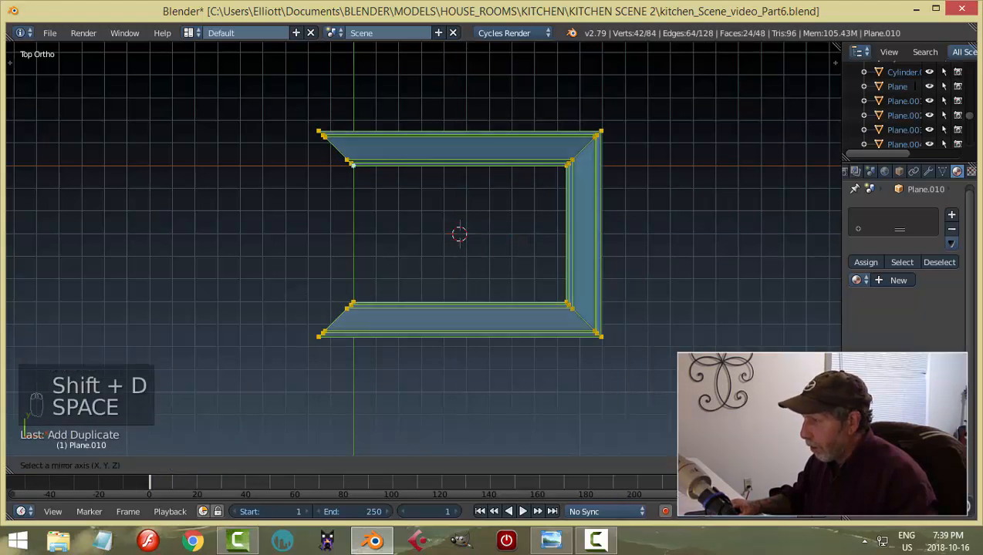
pyautogui.press('x')
pyautogui.press('Return')
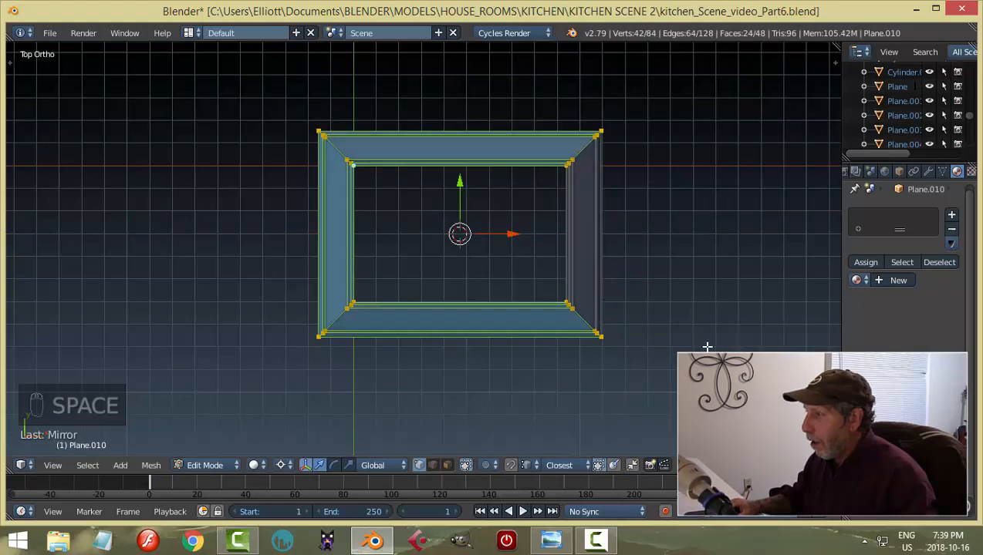
# Remove doubles across the whole frame mesh, make its normals consistent and return to Object Mode
pyautogui.press('a')
pyautogui.press('a')
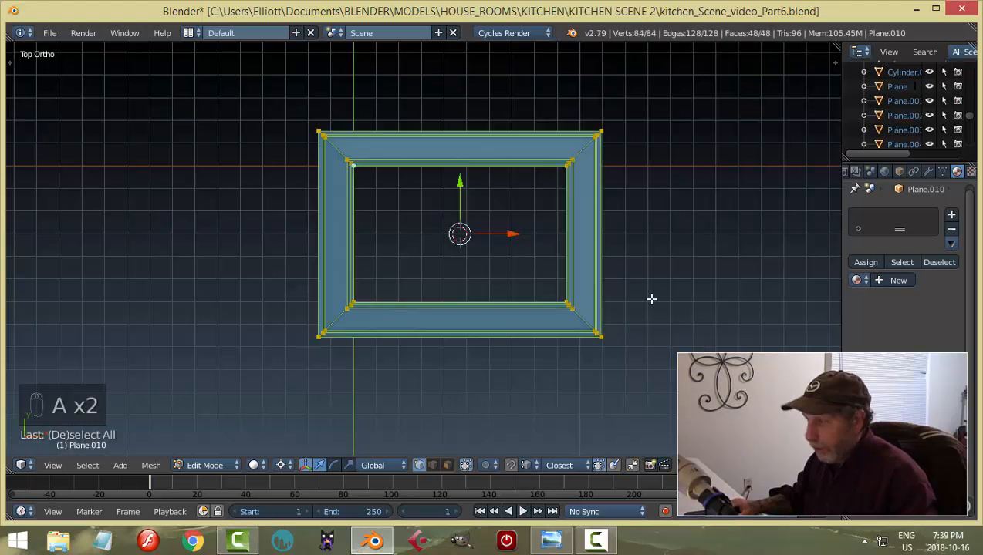
pyautogui.press('w')
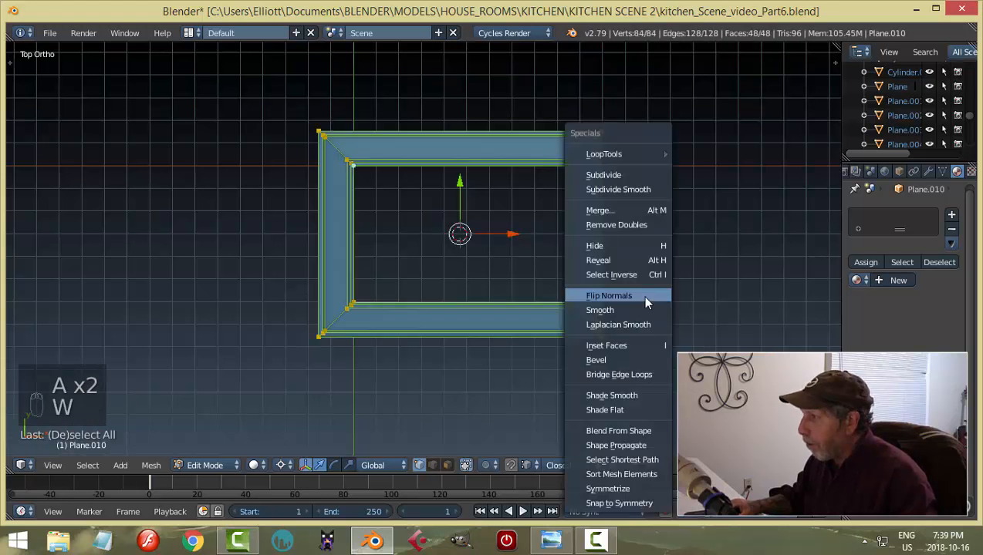
pyautogui.click(616, 223)
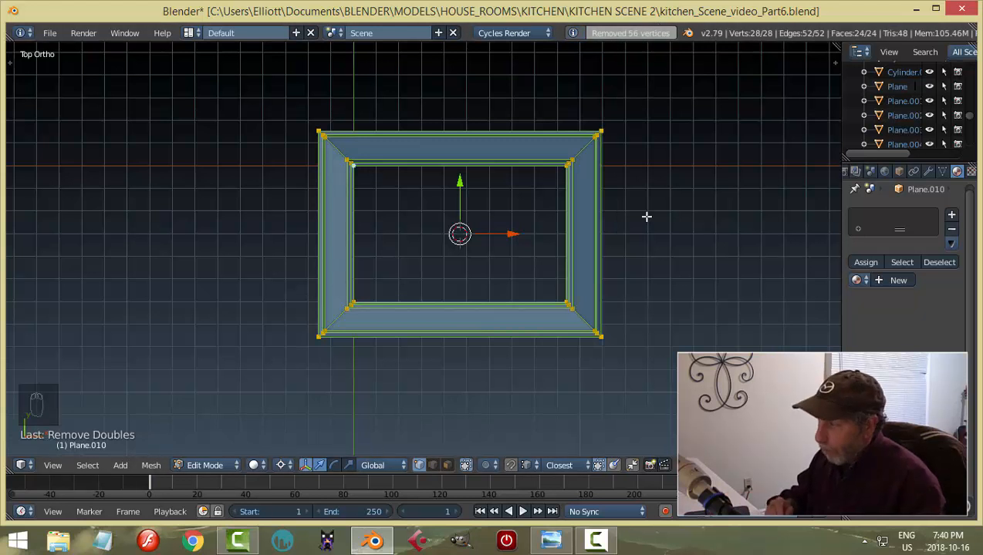
pyautogui.hotkey('ctrl', 'n')
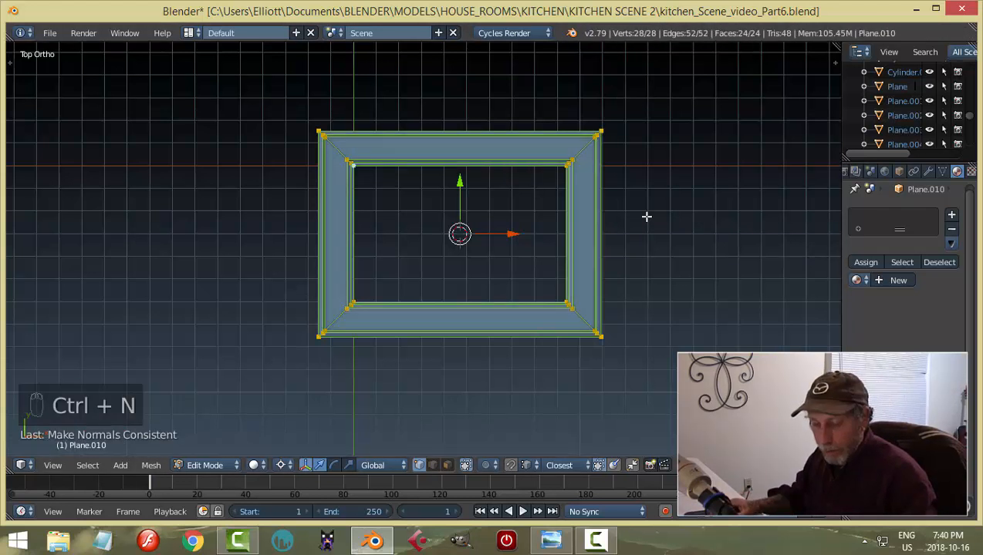
pyautogui.press('a')
pyautogui.press('Tab')
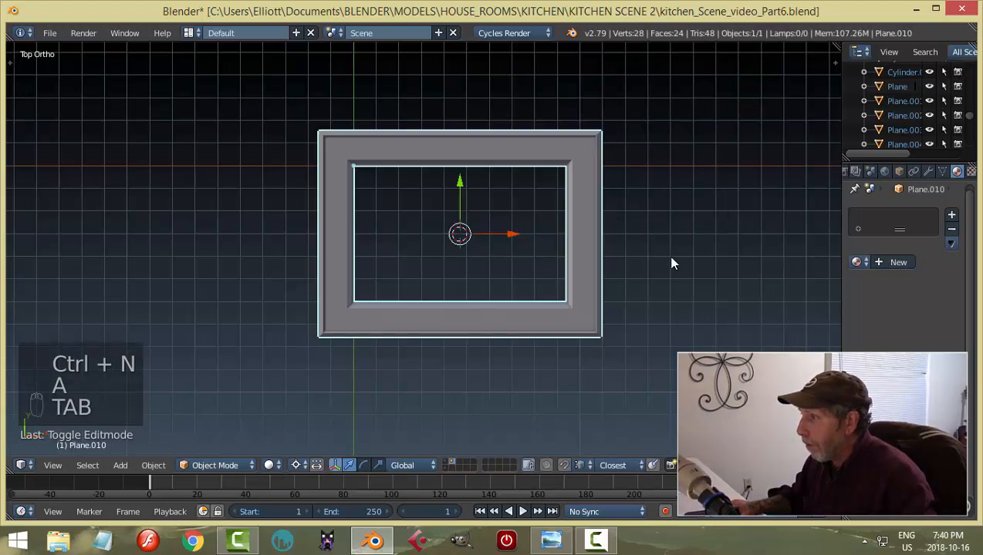
# Select the frame's lower inner edge loop in edge select mode and fill the opening with a face
pyautogui.moveTo(668, 257); pyautogui.dragTo(495, 256, button='middle')
pyautogui.press('Tab')
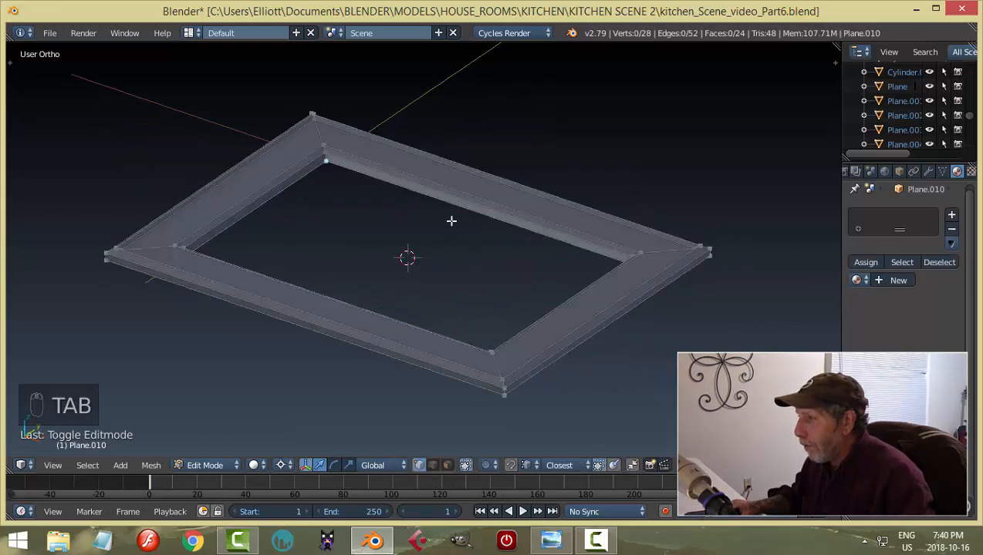
pyautogui.scroll(3, 361, 173)
pyautogui.hotkey('ctrl', 'Tab')
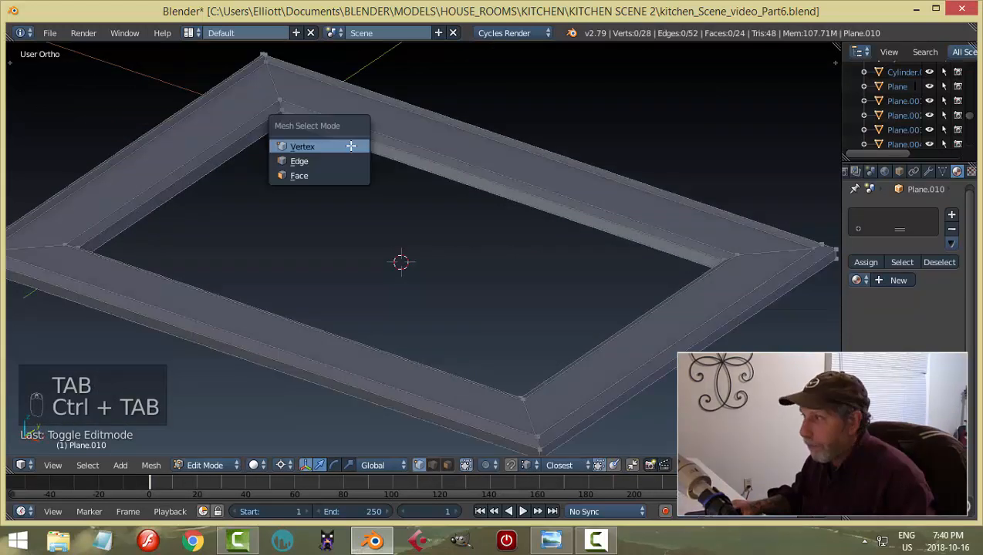
pyautogui.click(327, 161)
pyautogui.keyDown('alt'); pyautogui.rightClick(349, 149); pyautogui.keyUp('alt')
pyautogui.moveTo(349, 149); pyautogui.dragTo(367, 182, button='middle')
pyautogui.press('f')
pyautogui.press('a')
pyautogui.scroll(-3, 393, 213)
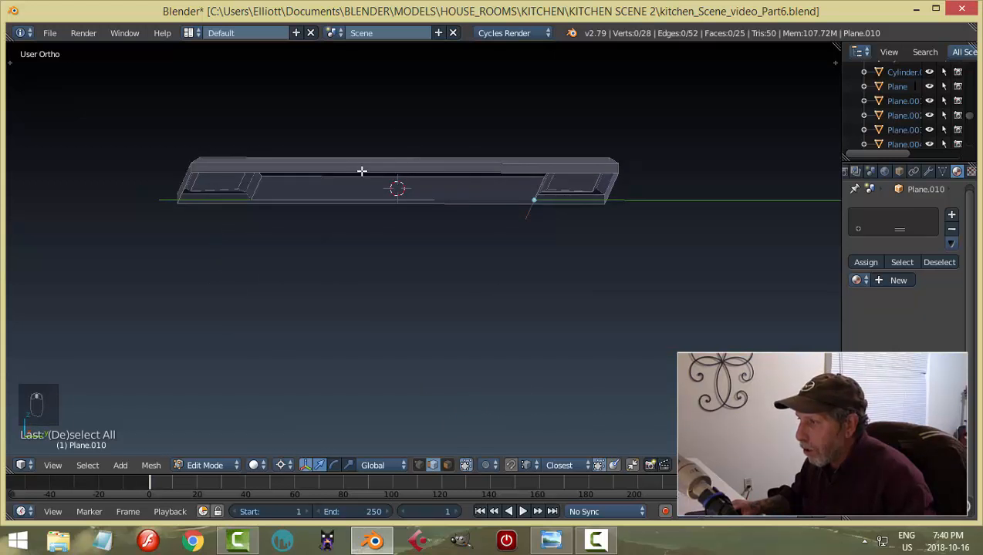
# Extrude the frame's outer bottom edge loop downward along Z, fill the underside with a face and return to Object Mode
pyautogui.keyDown('alt'); pyautogui.rightClick(362, 170); pyautogui.keyUp('alt')
pyautogui.moveTo(425, 219); pyautogui.dragTo(428, 232, button='middle')
pyautogui.press('e')
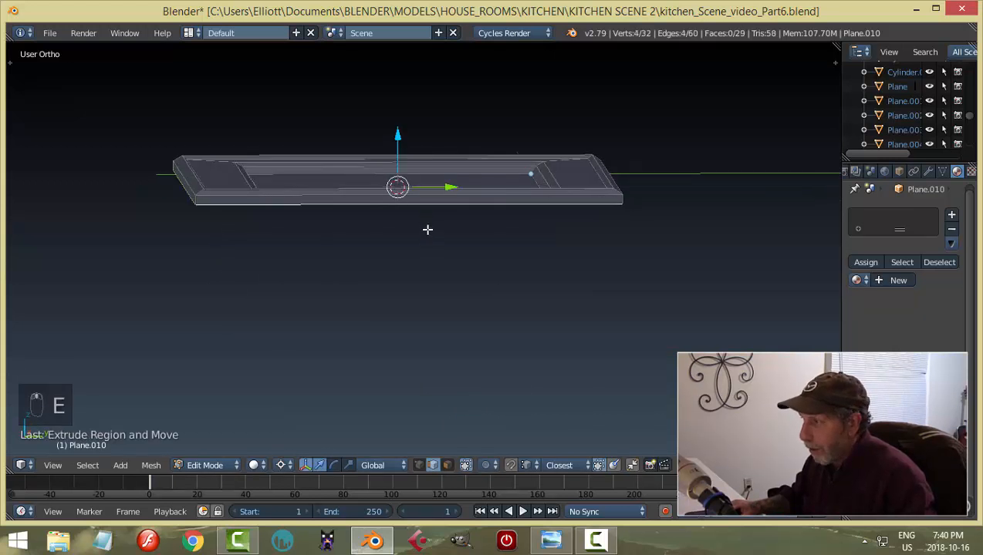
pyautogui.click(398, 142)
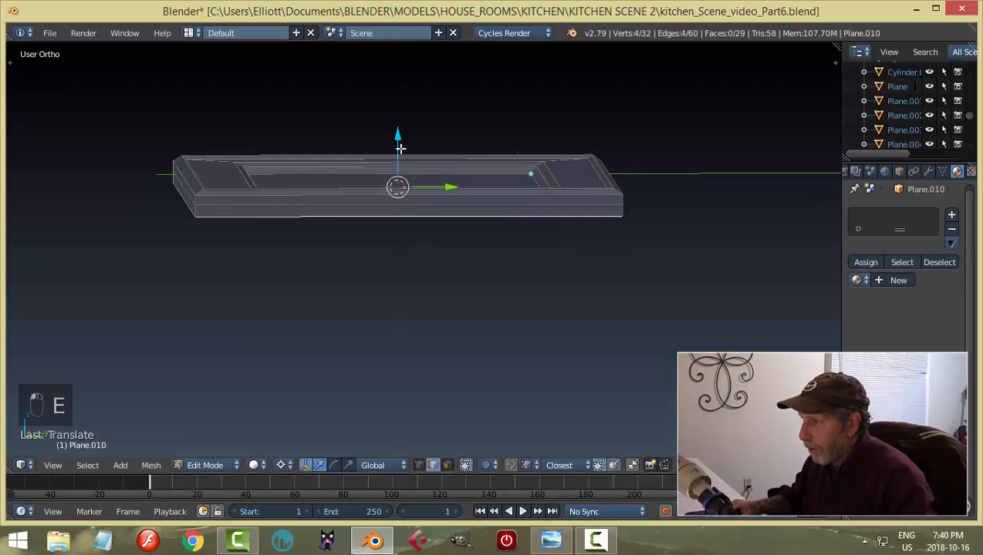
pyautogui.press('f')
pyautogui.press('a')
pyautogui.press('Tab')
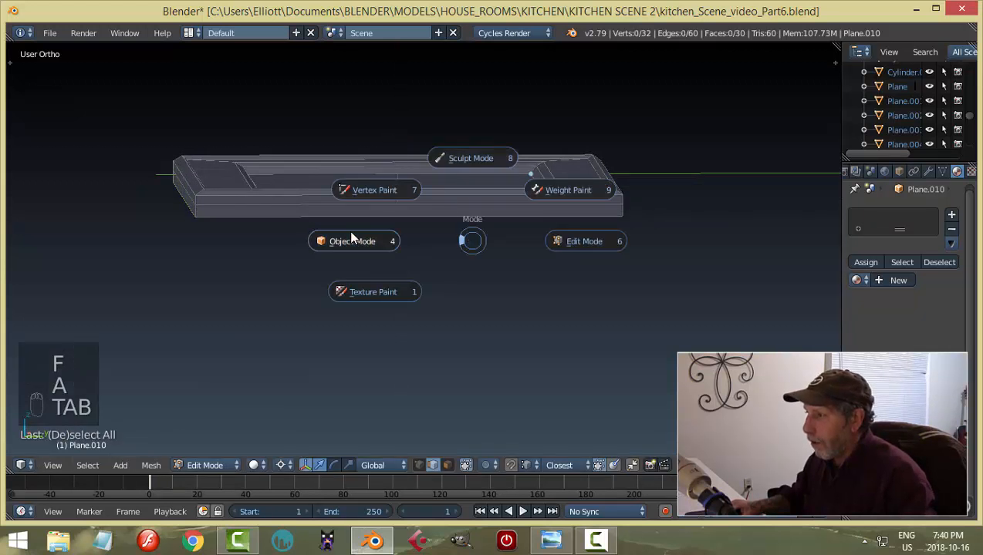
# Add a Bevel modifier to the panel with 2 segments and a width of 0.0480
pyautogui.moveTo(467, 237)
pyautogui.mouseDown(button='middle')
pyautogui.moveTo(496, 205)
pyautogui.moveTo(555, 285)
pyautogui.moveTo(482, 216)
pyautogui.moveTo(533, 292)
pyautogui.moveTo(528, 257)
pyautogui.moveTo(471, 247)
pyautogui.mouseUp(button='middle')
pyautogui.click(926, 172)
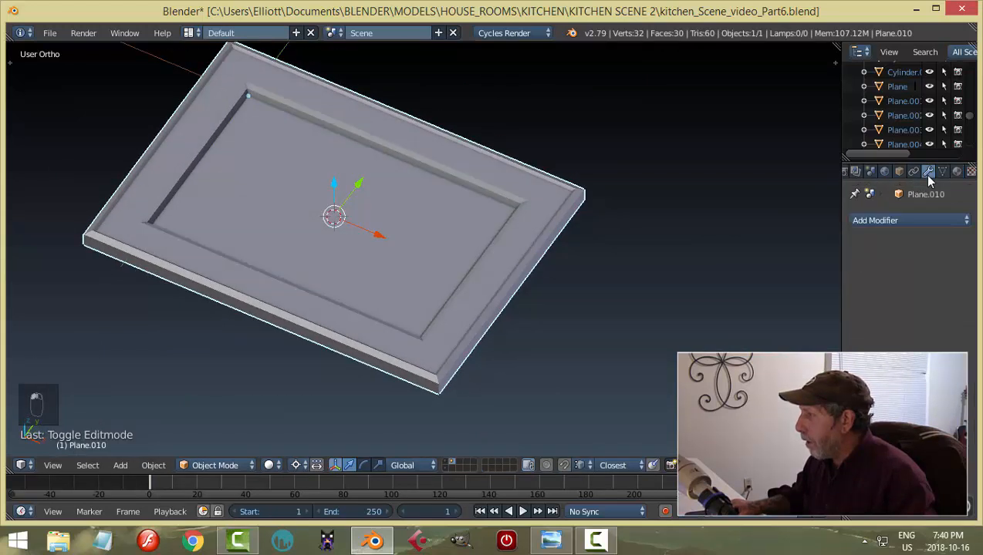
pyautogui.click(868, 221)
pyautogui.click(716, 255)
pyautogui.scroll(-2, 708, 261)
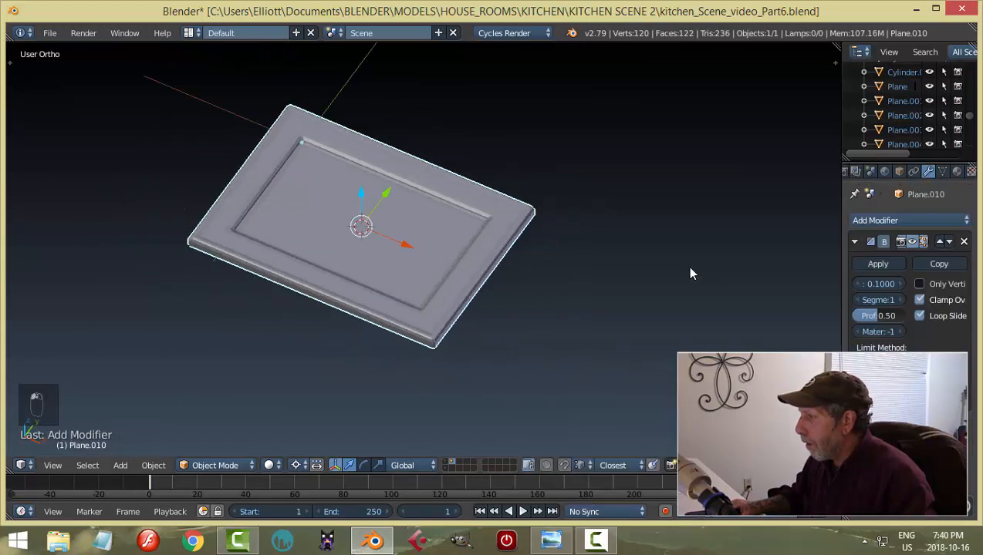
pyautogui.click(903, 298)
pyautogui.scroll(3, 787, 300)
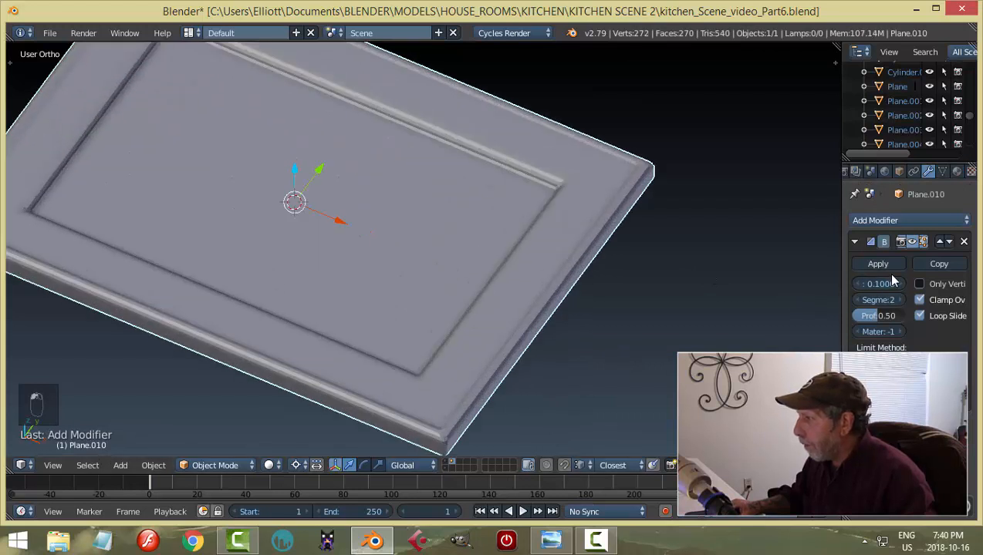
pyautogui.moveTo(877, 284); pyautogui.dragTo(857, 284)
pyautogui.scroll(-2, 160, 202)
# Apply smooth shading to the panel, reduce the bevel width to 0.0360 and deselect it
pyautogui.press('t')
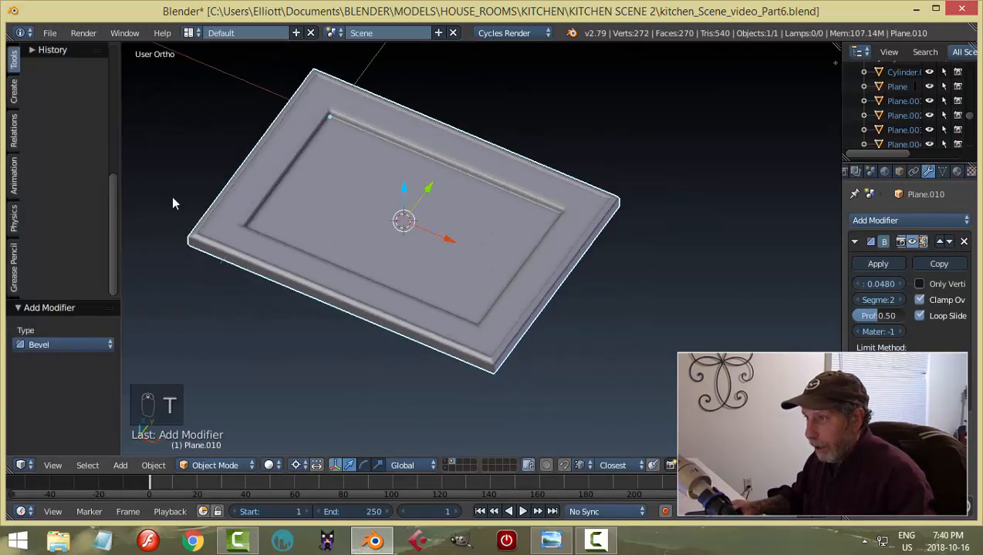
pyautogui.scroll(5, 88, 181)
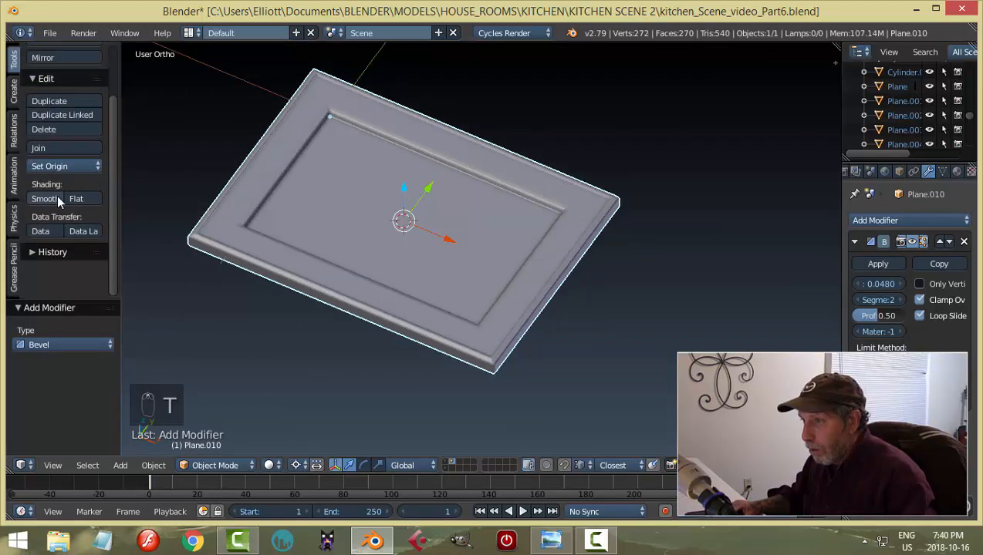
pyautogui.click(45, 199)
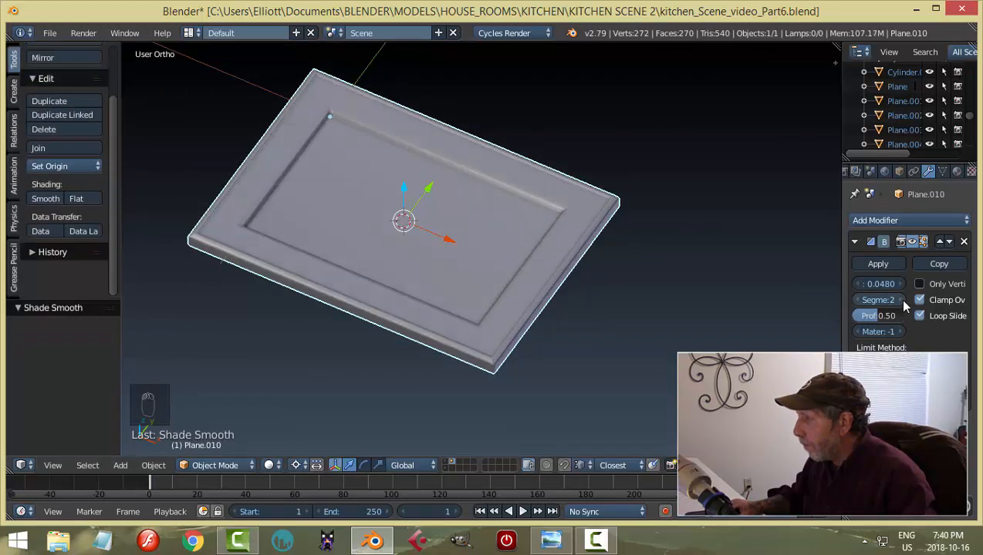
pyautogui.moveTo(887, 286); pyautogui.dragTo(887, 286)
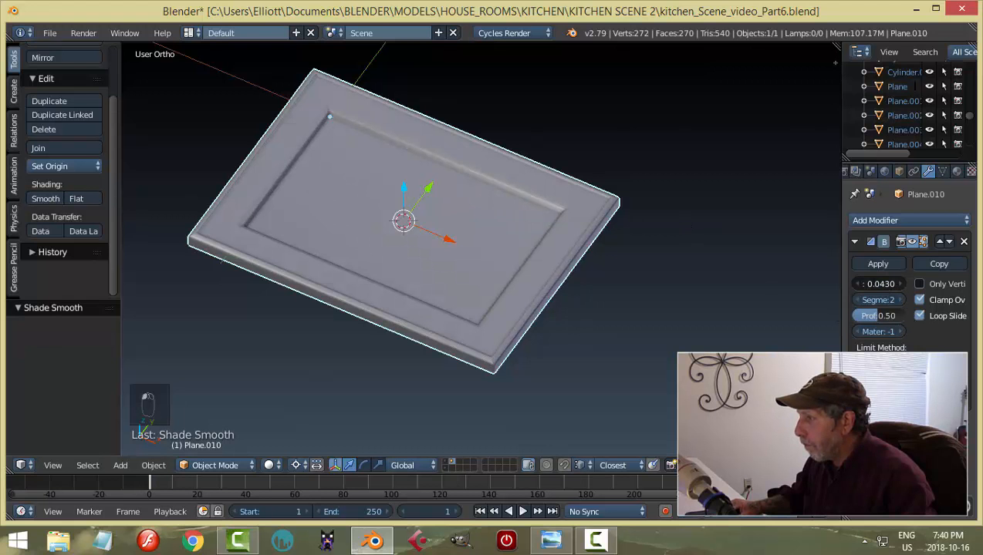
pyautogui.press('a')
pyautogui.scroll(-3, 575, 257)
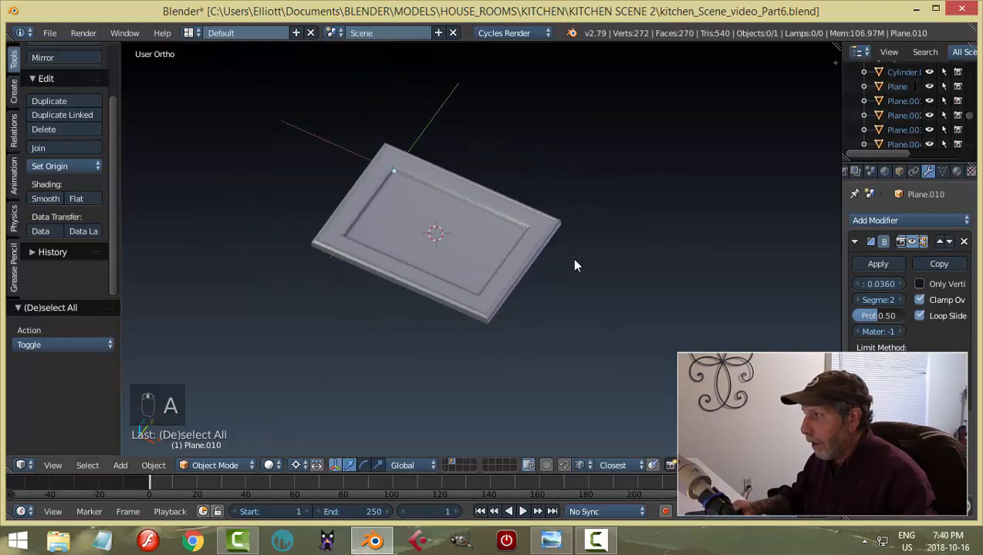
# Reset the 3D cursor to the world origin
pyautogui.moveTo(572, 259); pyautogui.dragTo(618, 251, button='middle')
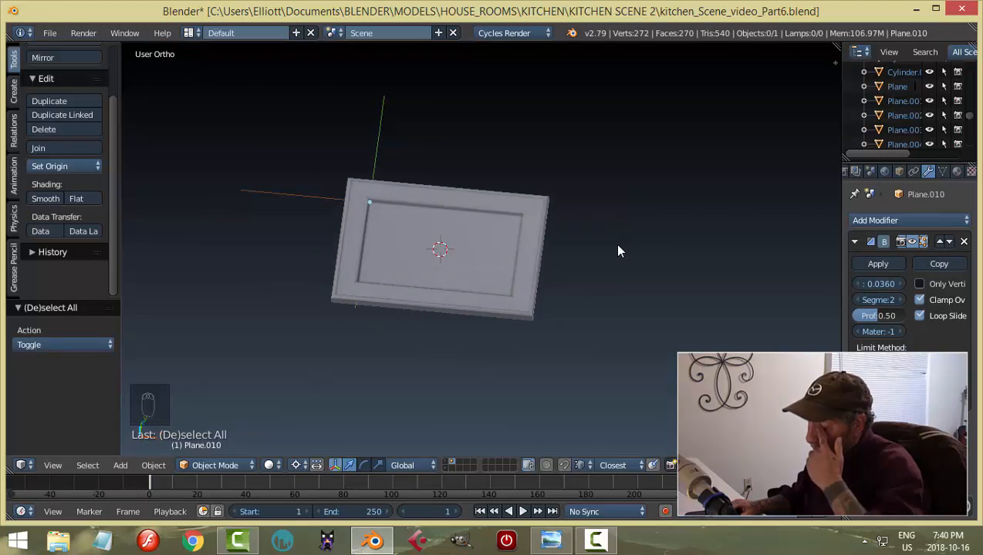
pyautogui.moveTo(559, 266); pyautogui.dragTo(487, 286, button='middle')
pyautogui.keyDown('shift'); pyautogui.moveTo(424, 244); pyautogui.dragTo(462, 242, button='middle'); pyautogui.keyUp('shift')
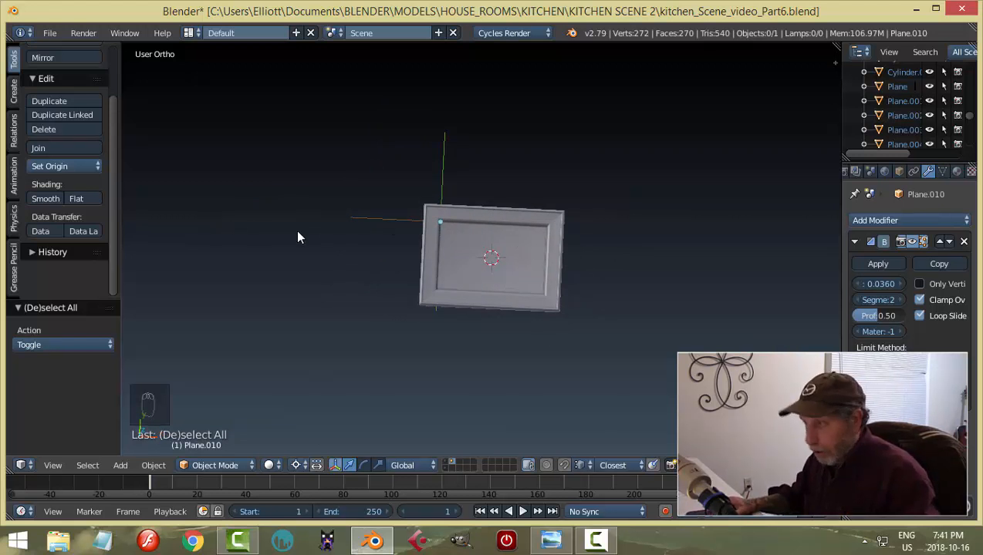
pyautogui.hotkey('shift', 'c')
# Try Geometry to Origin and Origin to 3D Cursor with the panel left unselected
pyautogui.click(56, 165)
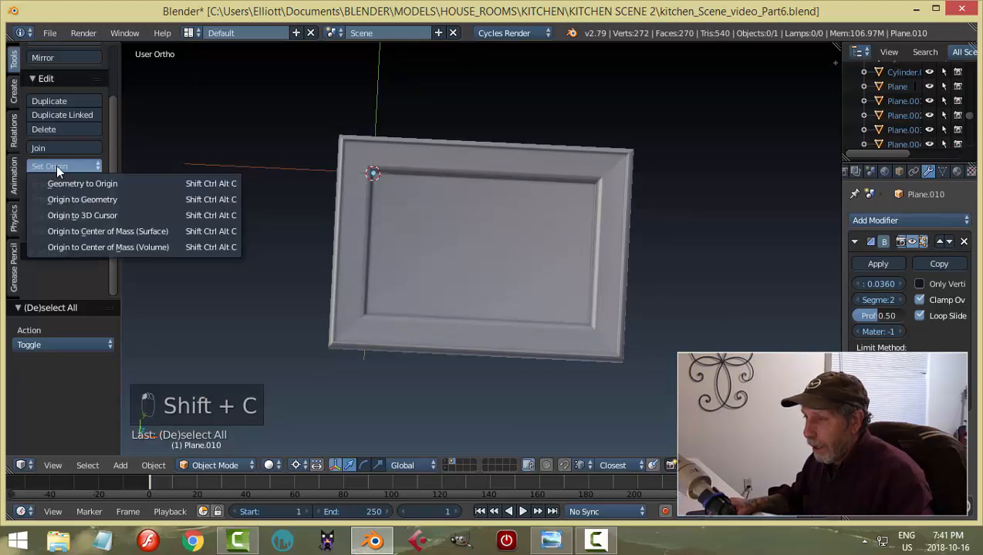
pyautogui.click(64, 178)
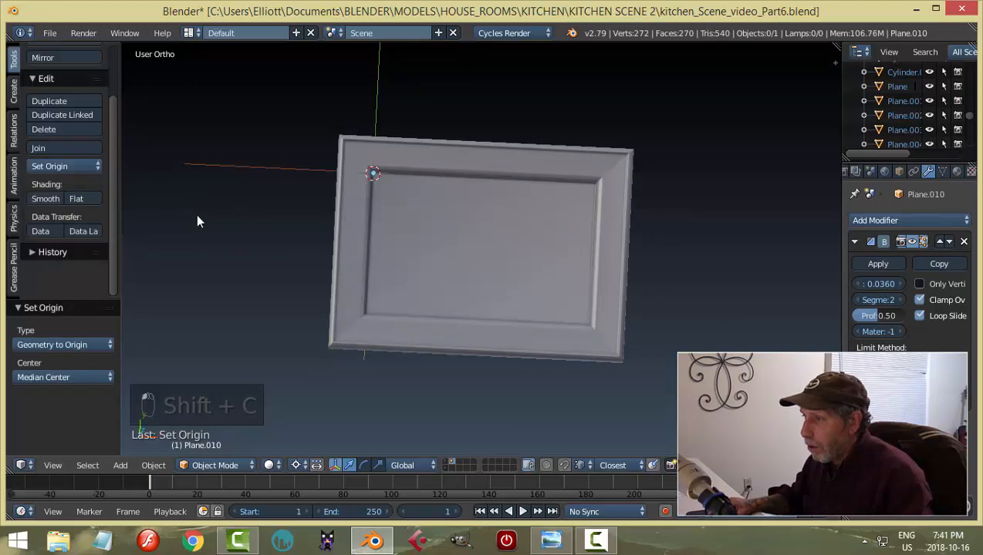
pyautogui.click(78, 161)
pyautogui.click(80, 214)
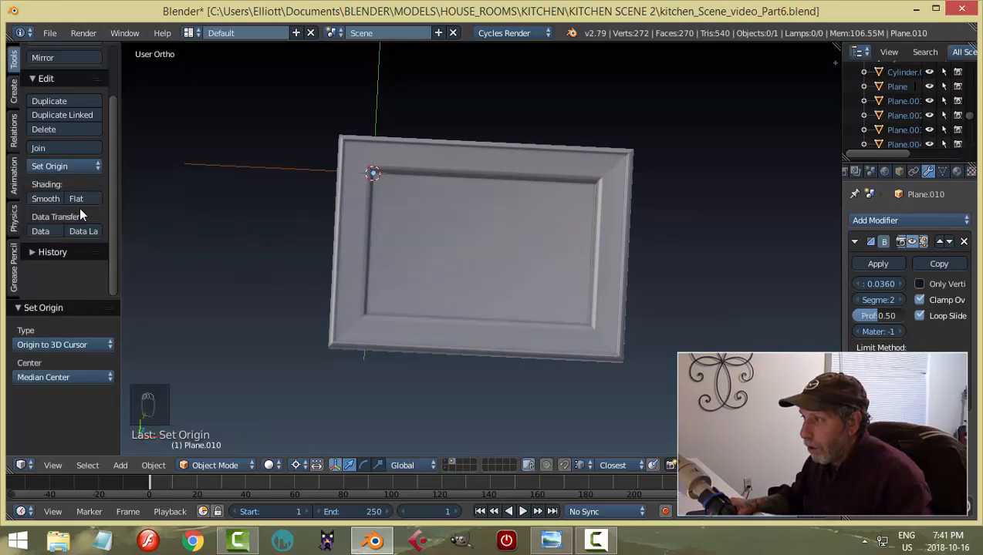
pyautogui.click(60, 163)
pyautogui.click(66, 184)
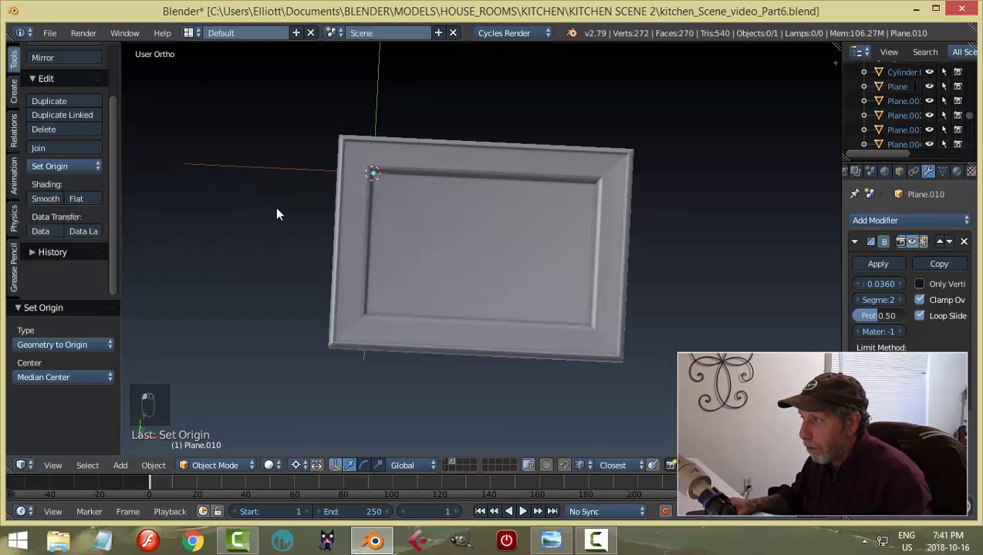
# Select the panel, move its geometry to its origin, save the file and switch to top view
pyautogui.scroll(-4, 455, 219)
pyautogui.rightClick(432, 224)
pyautogui.click(53, 167)
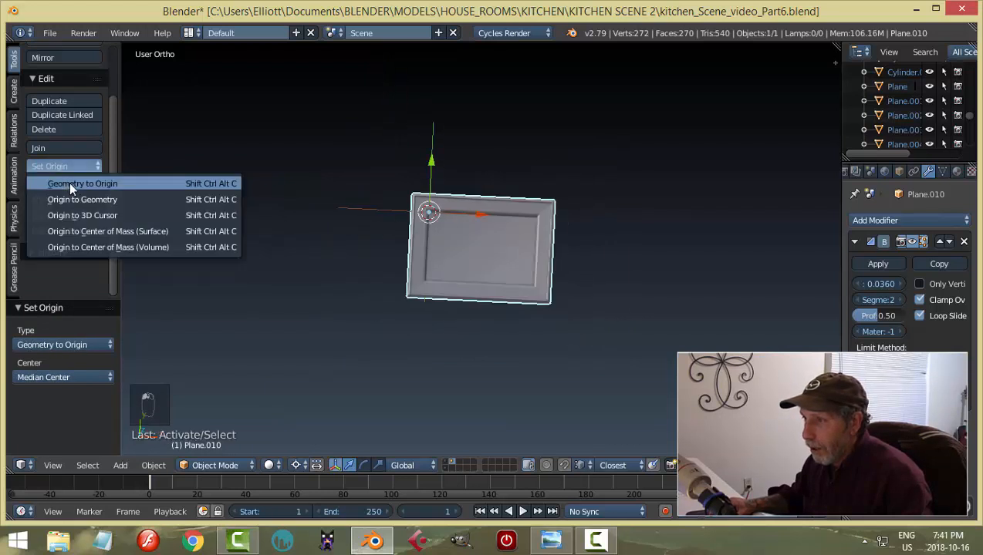
pyautogui.click(70, 182)
pyautogui.scroll(3, 458, 243)
pyautogui.moveTo(458, 243); pyautogui.dragTo(431, 292, button='middle')
pyautogui.hotkey('ctrl', 's')
pyautogui.scroll(-2, 431, 264)
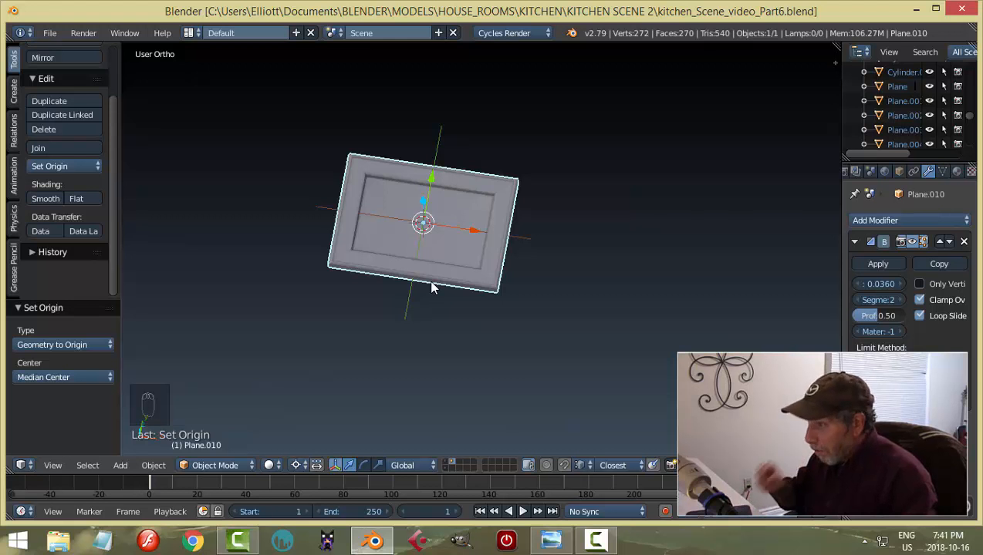
pyautogui.press('KP_7')
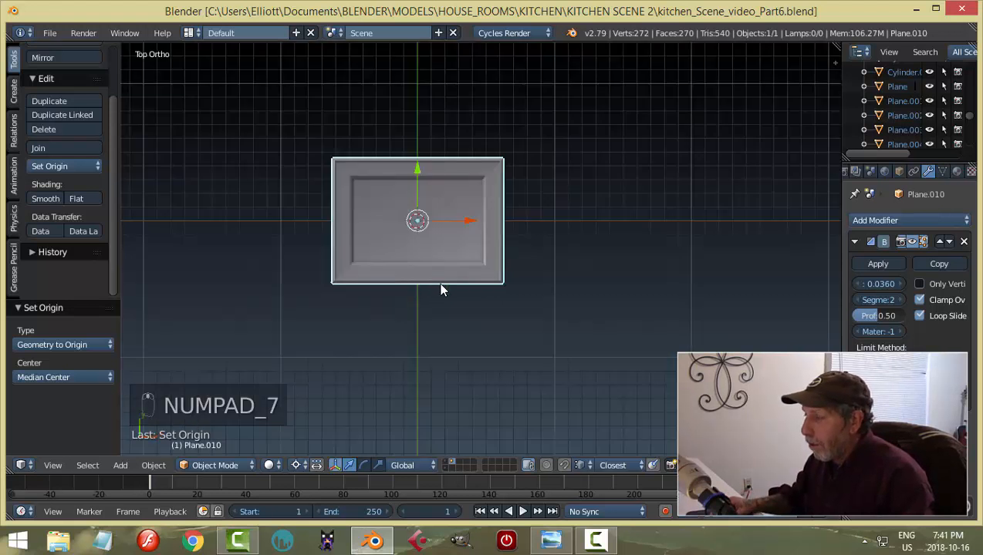
# Enter Edit Mode on the panel, switch to face selection and select its recessed inner face
pyautogui.keyDown('shift'); pyautogui.moveTo(441, 290); pyautogui.dragTo(537, 287, button='middle'); pyautogui.keyUp('shift')
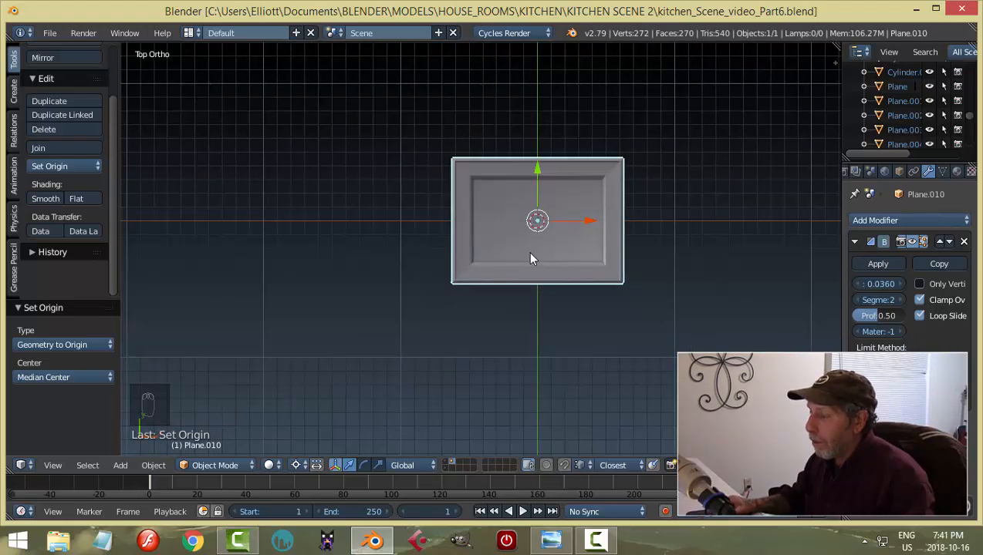
pyautogui.keyDown('shift'); pyautogui.moveTo(553, 267); pyautogui.dragTo(464, 267, button='middle'); pyautogui.keyUp('shift')
pyautogui.scroll(2, 540, 279)
pyautogui.scroll(-1, 526, 276)
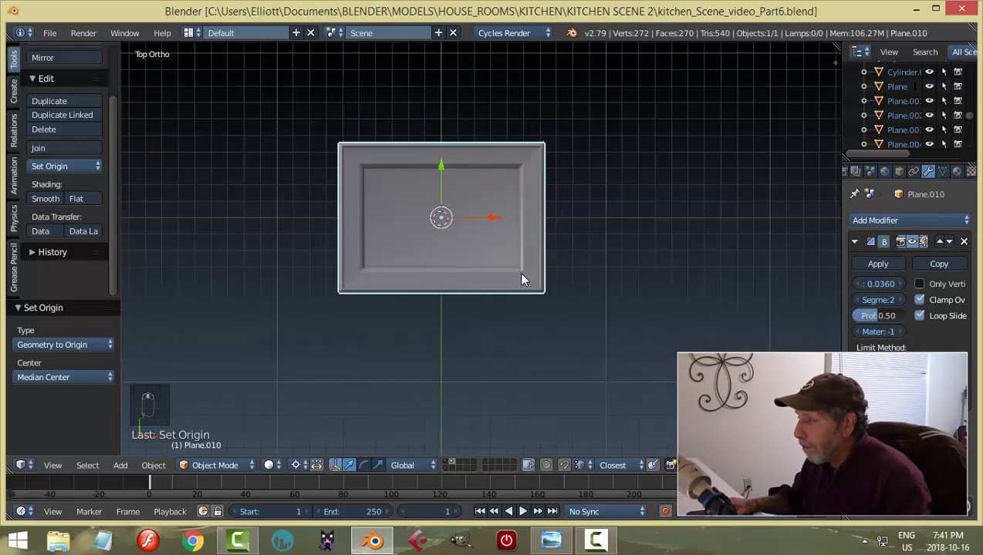
pyautogui.press('Tab')
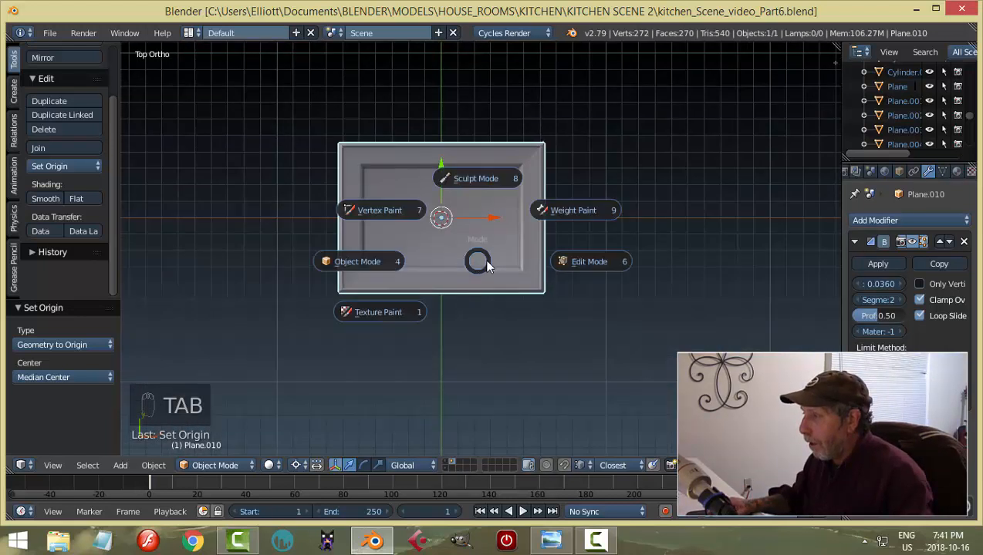
pyautogui.click(555, 265)
pyautogui.scroll(2, 525, 260)
pyautogui.hotkey('ctrl', 'Tab')
pyautogui.click(496, 274)
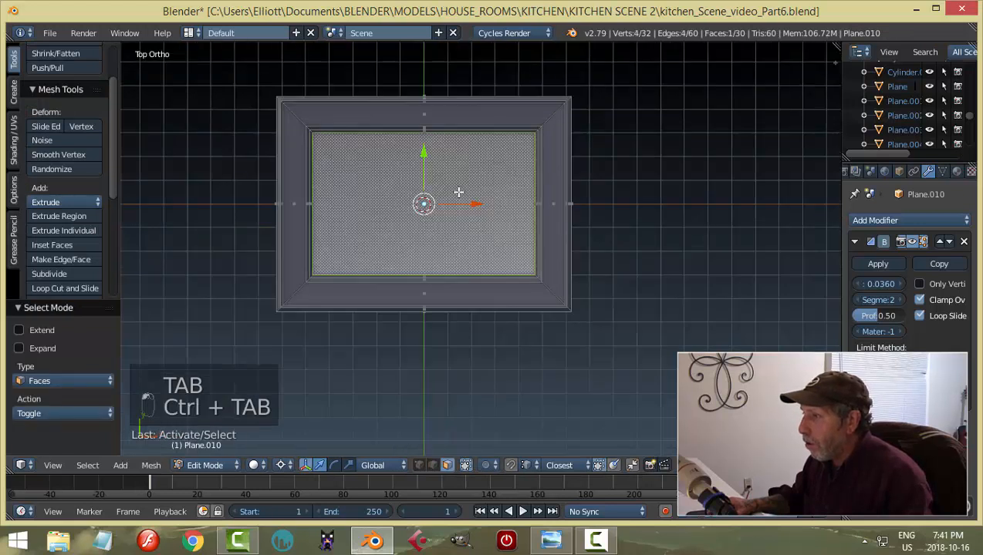
# UV-map the selected inner face with Project from View (Bounds) in the top view
pyautogui.scroll(-3, 555, 258)
pyautogui.keyDown('shift'); pyautogui.moveTo(548, 259); pyautogui.dragTo(544, 274, button='middle'); pyautogui.keyUp('shift')
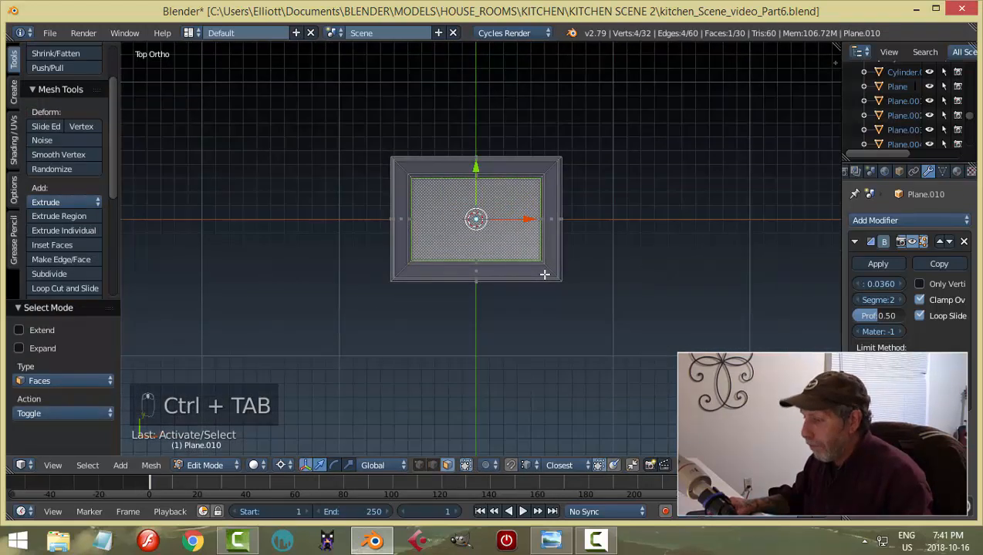
pyautogui.press('u')
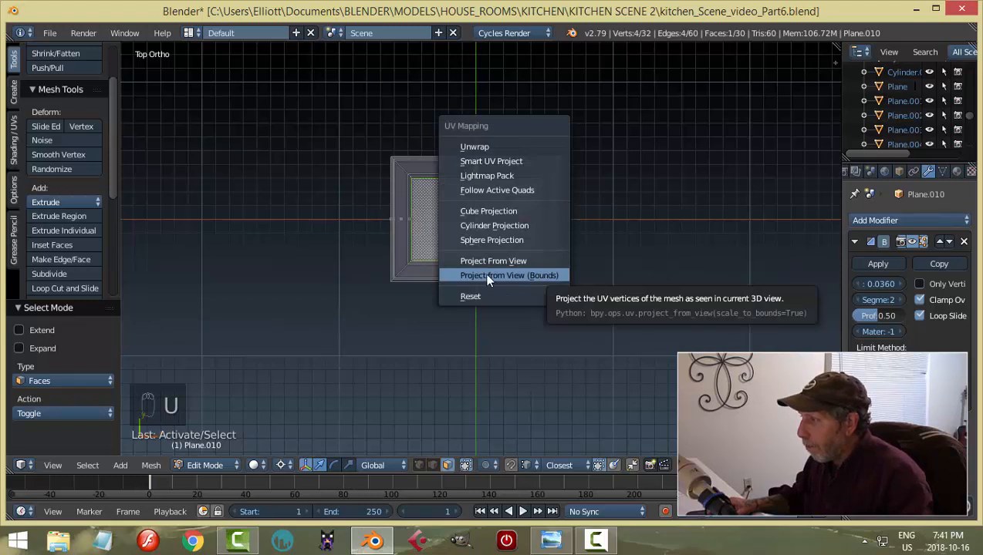
pyautogui.click(524, 276)
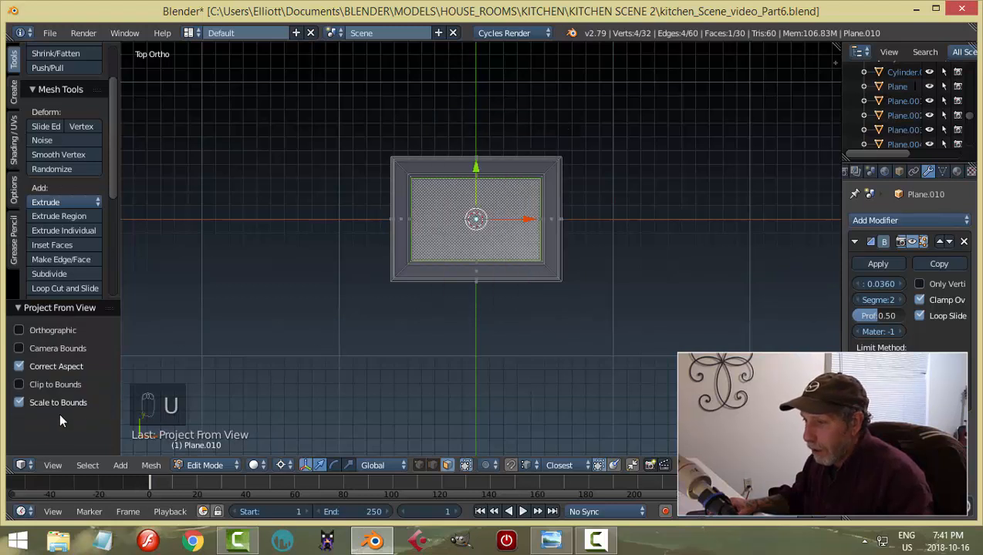
# Split the 3D view into two areas, hide the tool shelf and turn one area into a UV/Image Editor
pyautogui.moveTo(6, 471); pyautogui.dragTo(439, 450)
pyautogui.press('t')
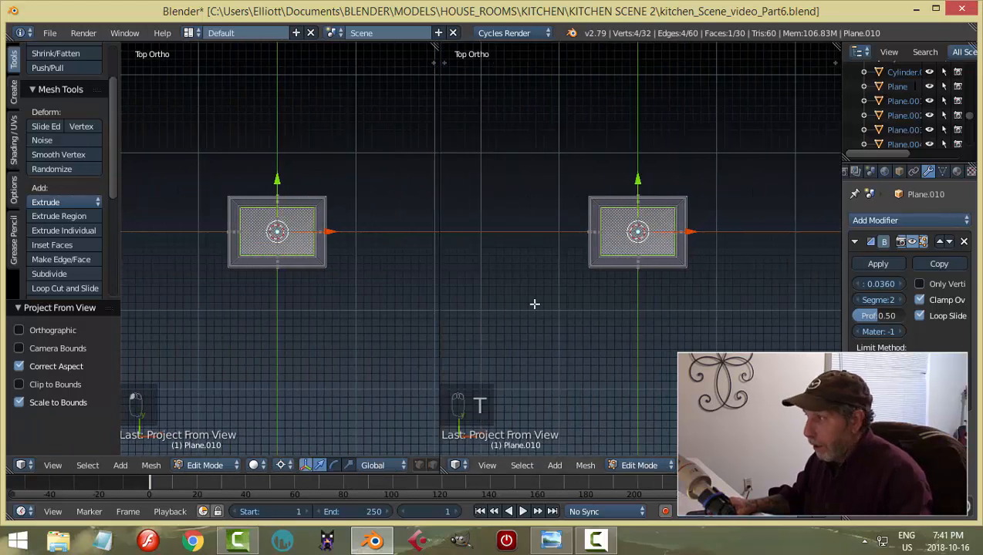
pyautogui.press('t')
pyautogui.click(21, 465)
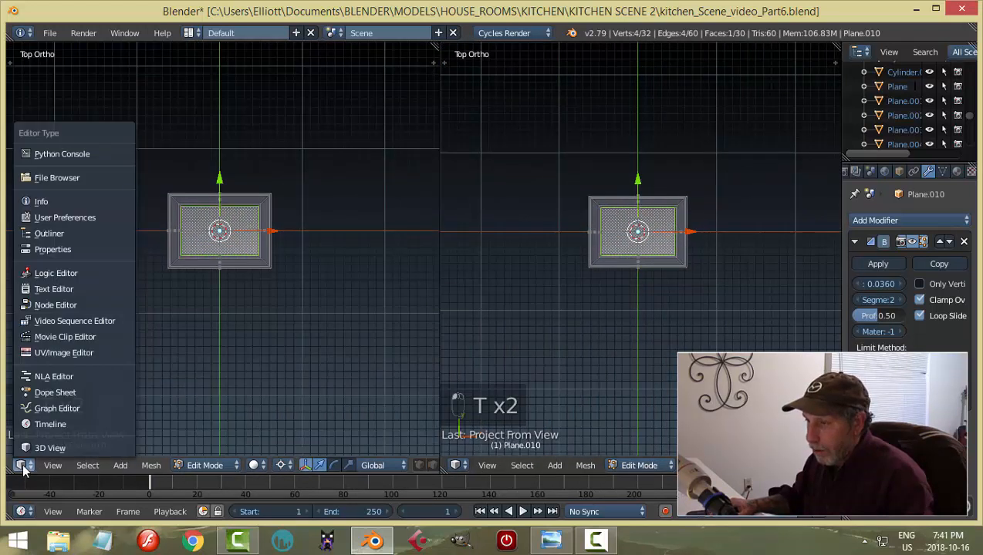
pyautogui.click(55, 351)
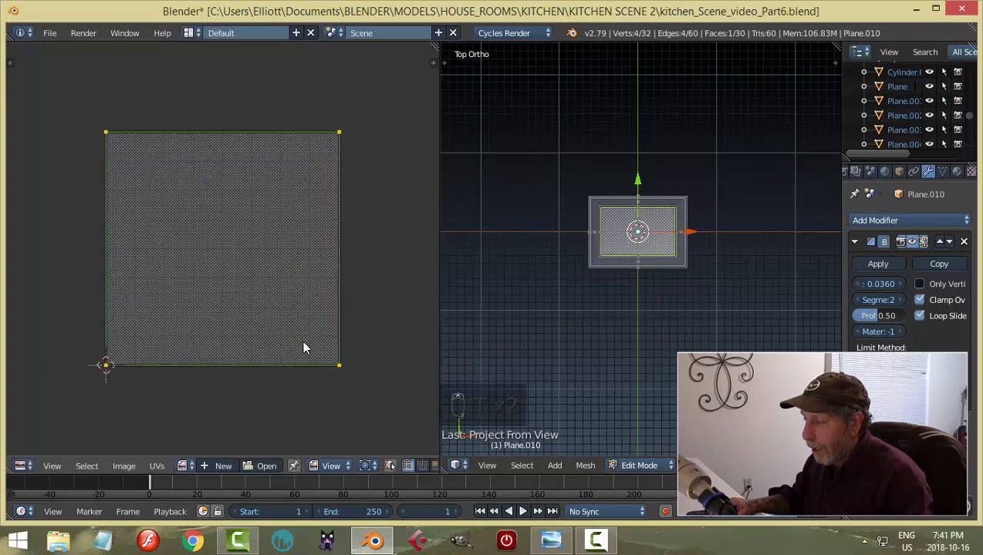
pyautogui.moveTo(302, 318); pyautogui.dragTo(315, 320, button='middle')
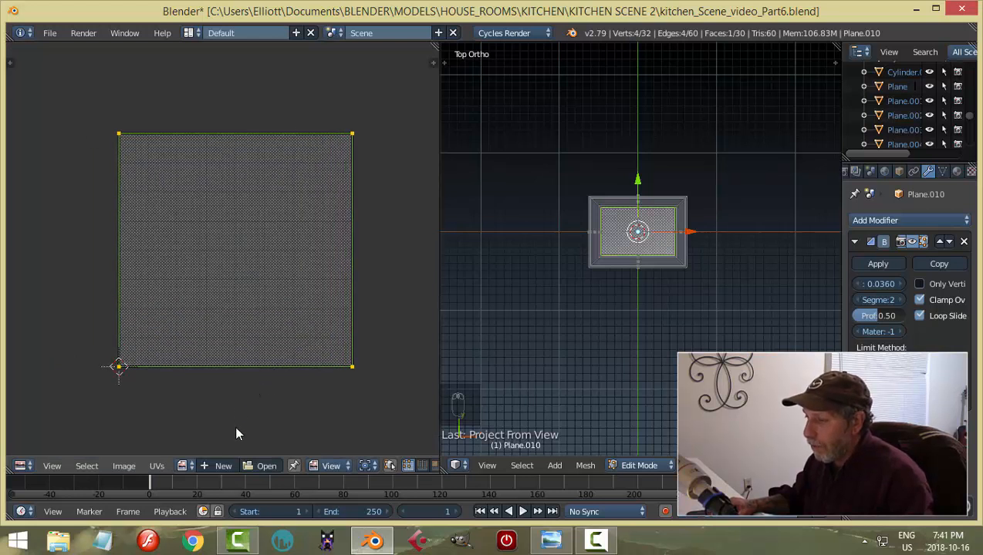
# Start opening an image in the UV/Image Editor and browse to the Documents\BLENDER\REFERENCE IMAGES folder
pyautogui.click(260, 467)
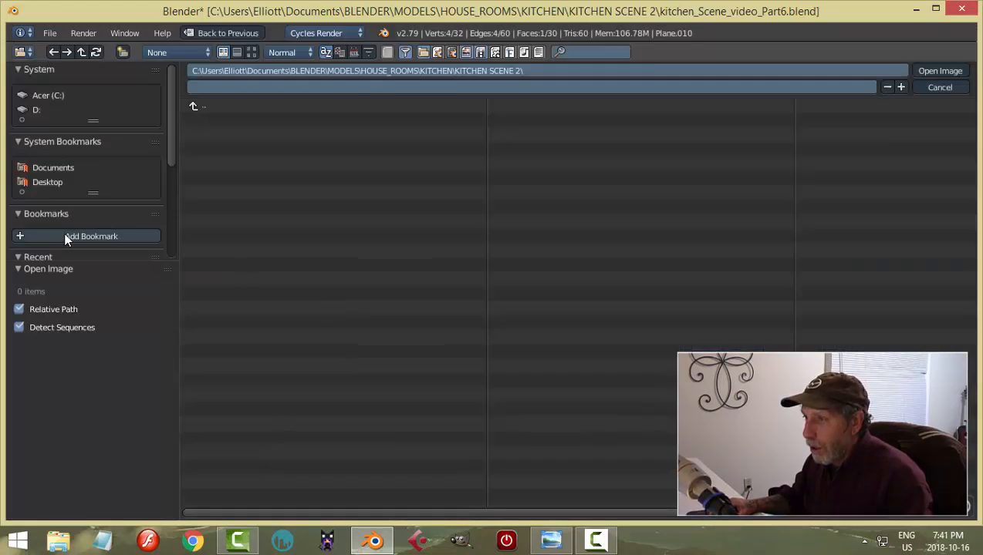
pyautogui.click(51, 167)
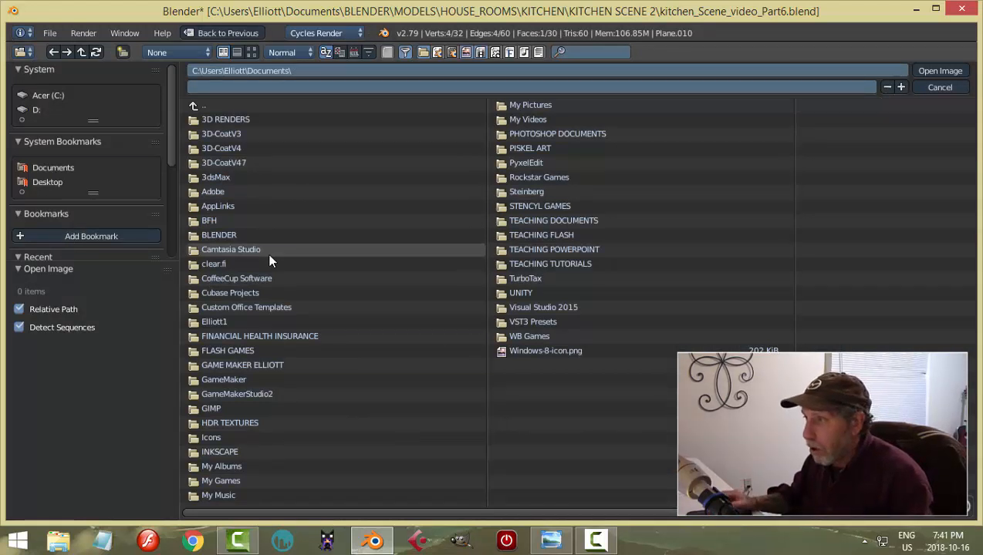
pyautogui.click(231, 229)
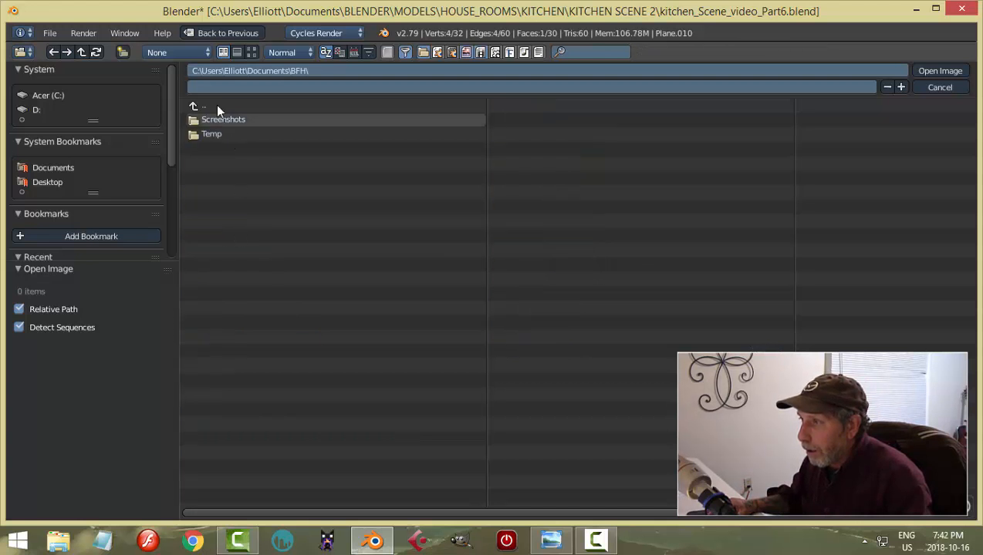
pyautogui.click(194, 104)
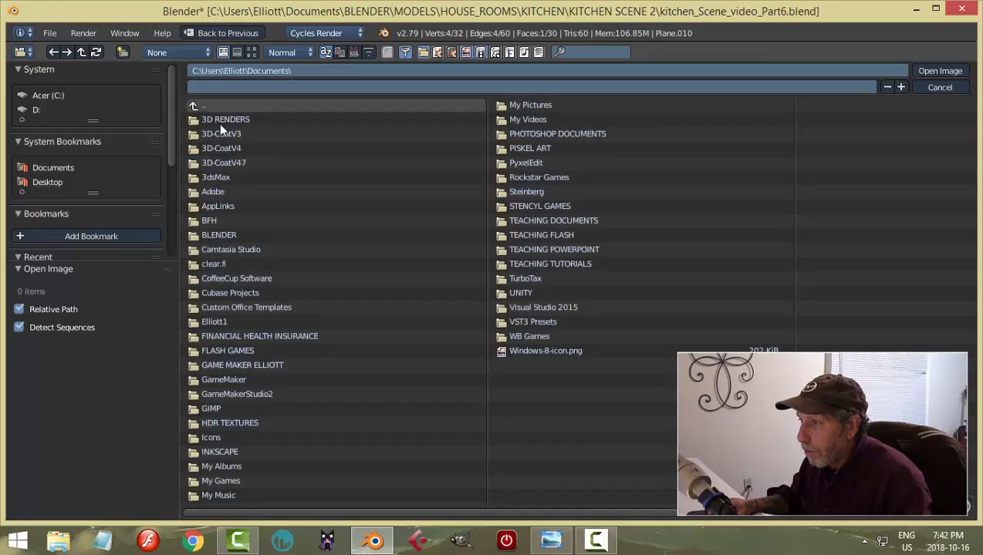
pyautogui.click(230, 233)
pyautogui.click(256, 178)
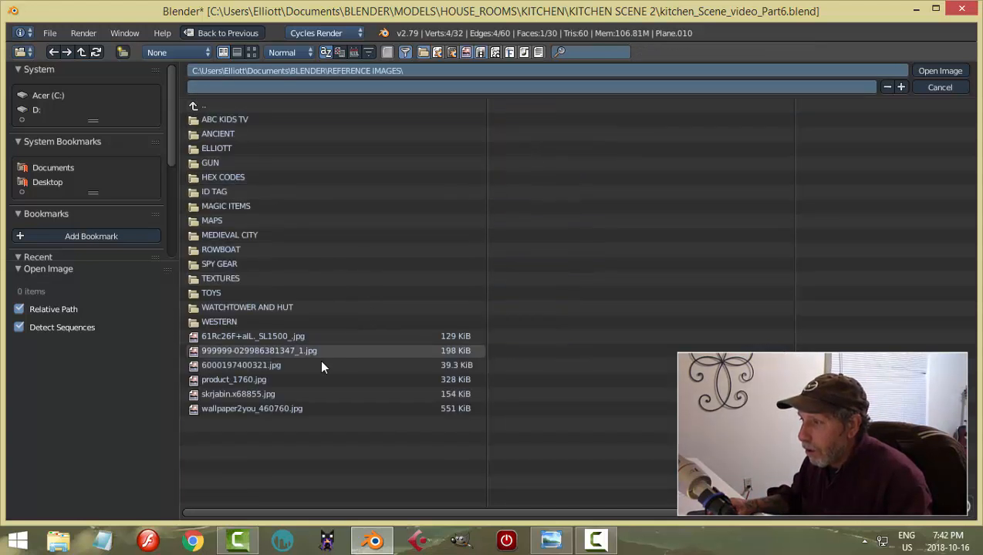
# Show the folder's files as thumbnails and open the horse painting product_1760.jpg
pyautogui.click(251, 51)
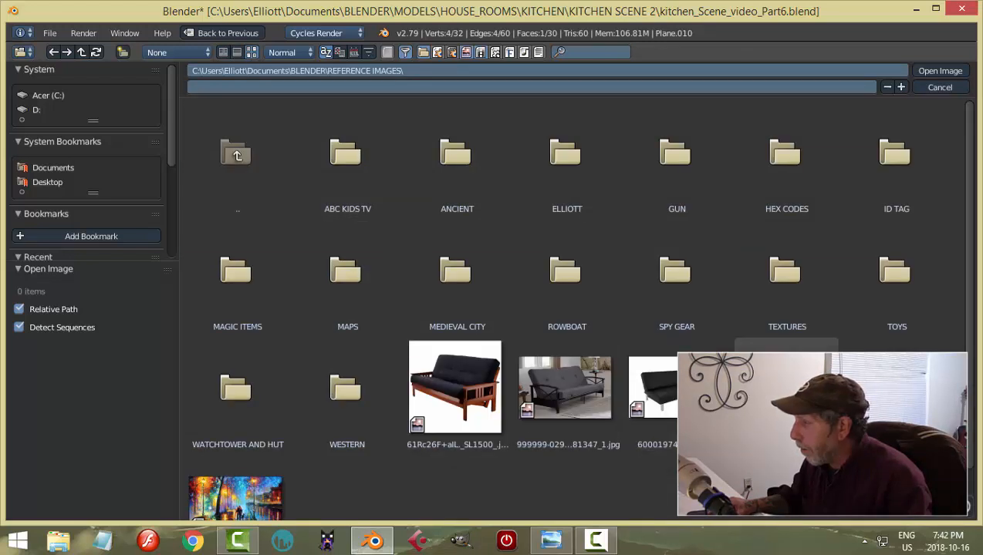
pyautogui.click(786, 347)
pyautogui.click(935, 71)
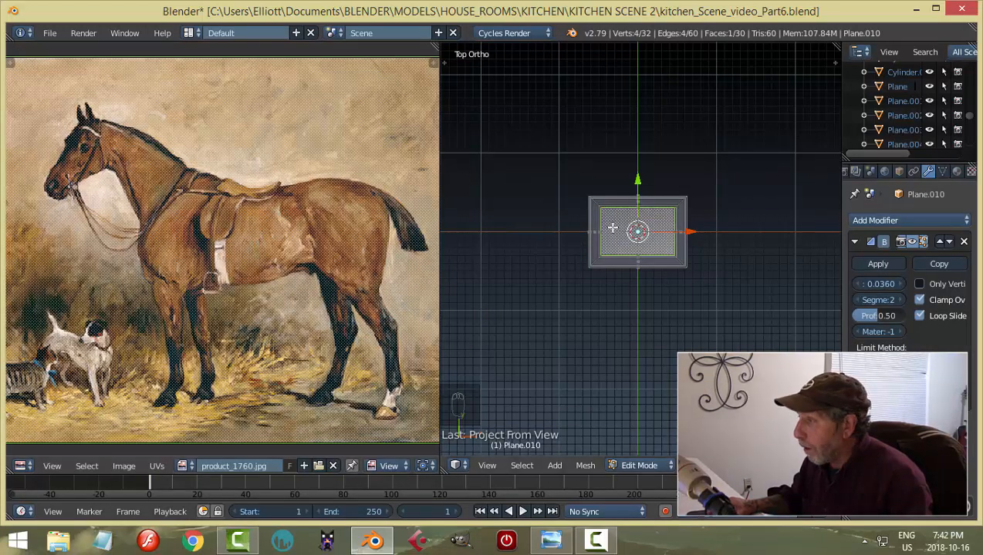
pyautogui.scroll(-2, 297, 296)
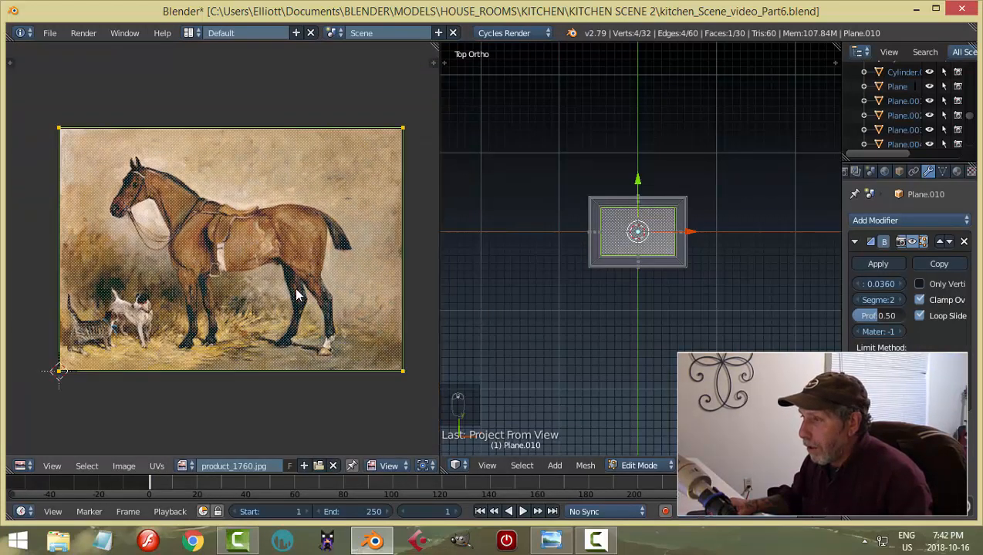
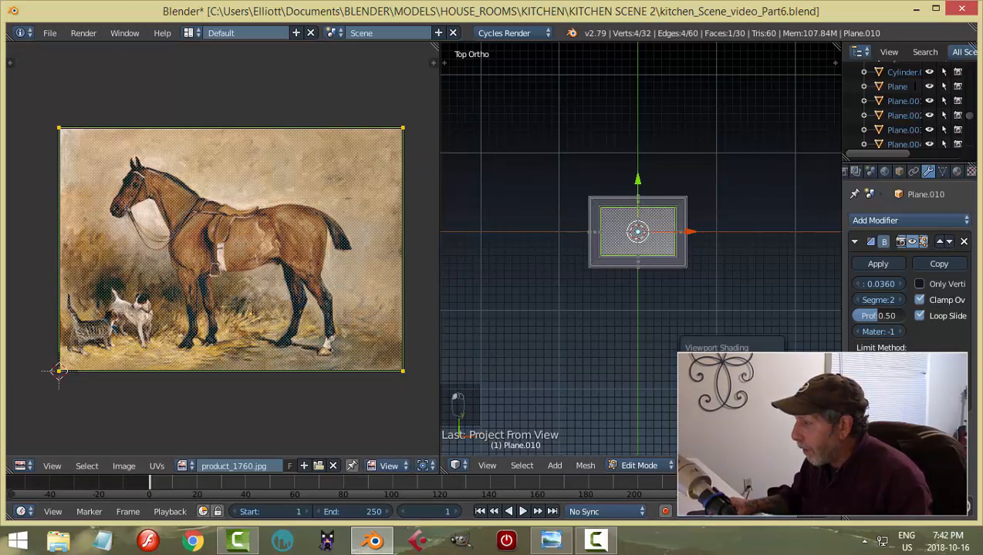
# Switch the 3D view's viewport shading to Material
pyautogui.click(717, 382)
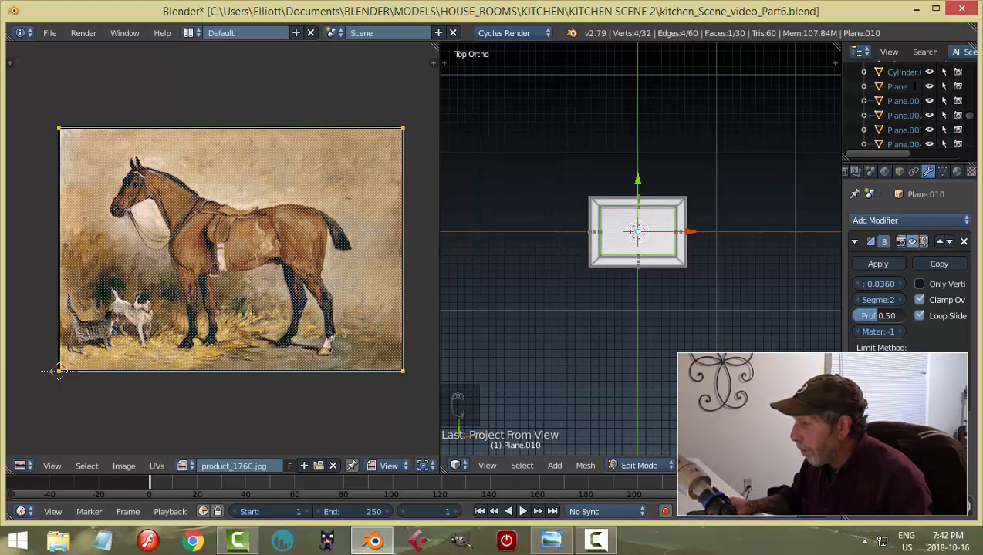
pyautogui.scroll(2, 660, 358)
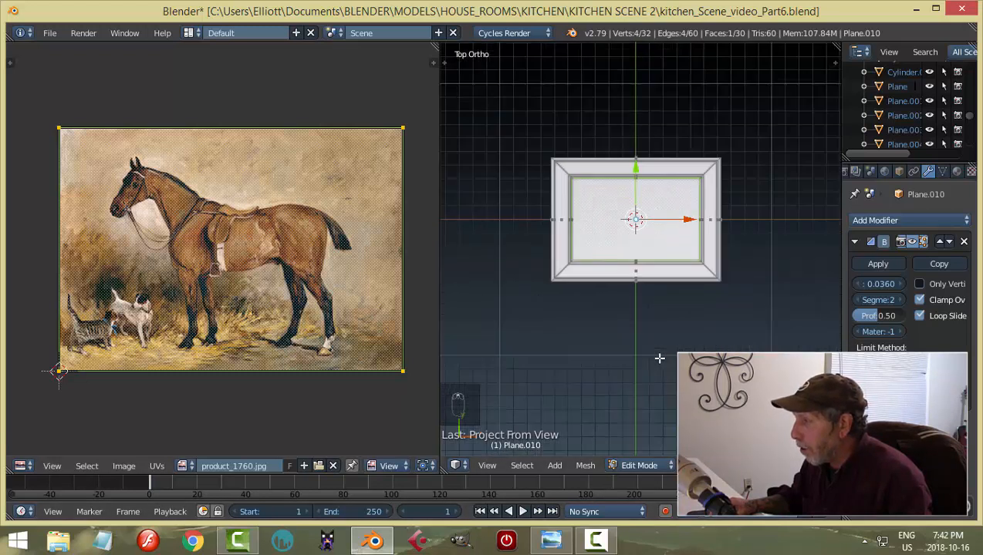
pyautogui.scroll(1, 660, 358)
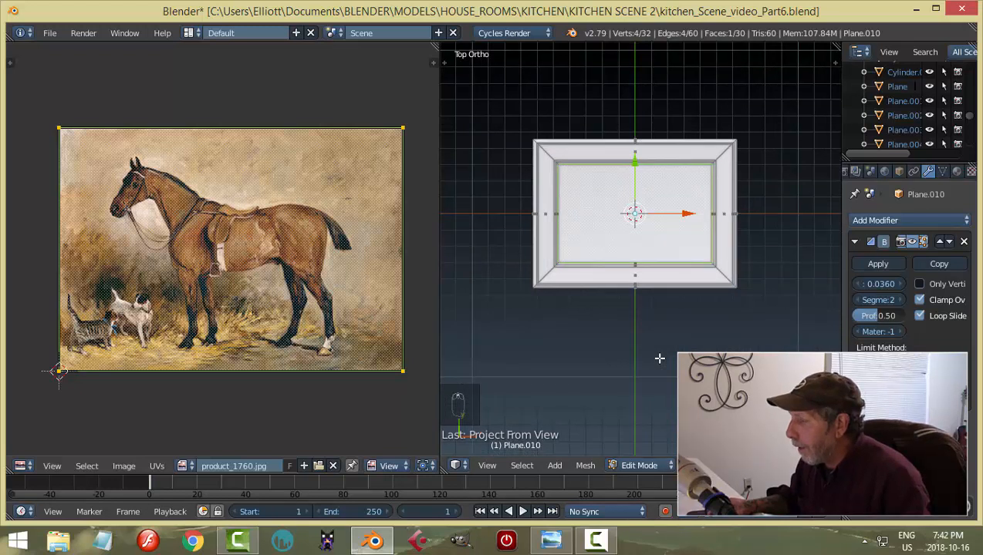
# Change the UV/Image Editor area to a Node Editor, hide its sidebar and create a new material for the panel
pyautogui.click(20, 472)
pyautogui.click(81, 308)
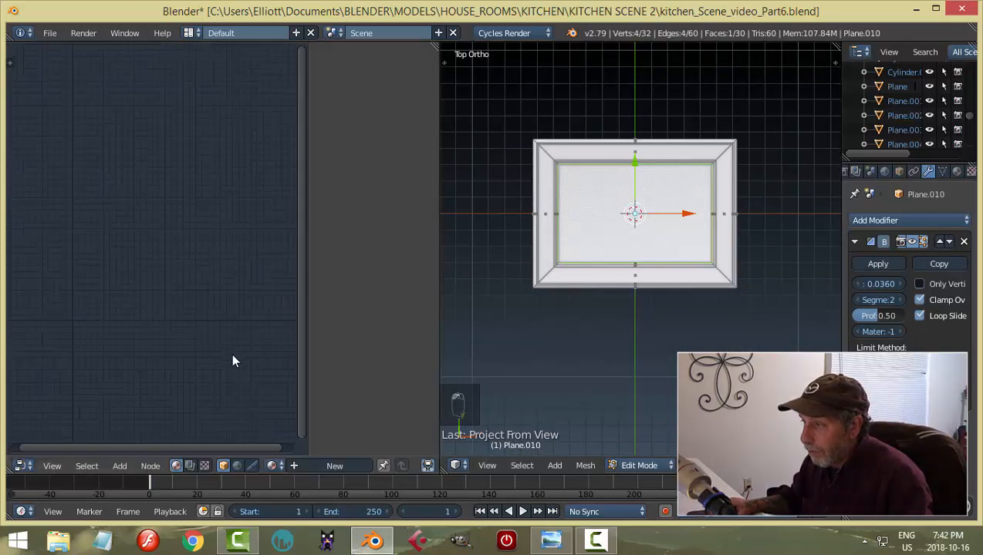
pyautogui.press('n')
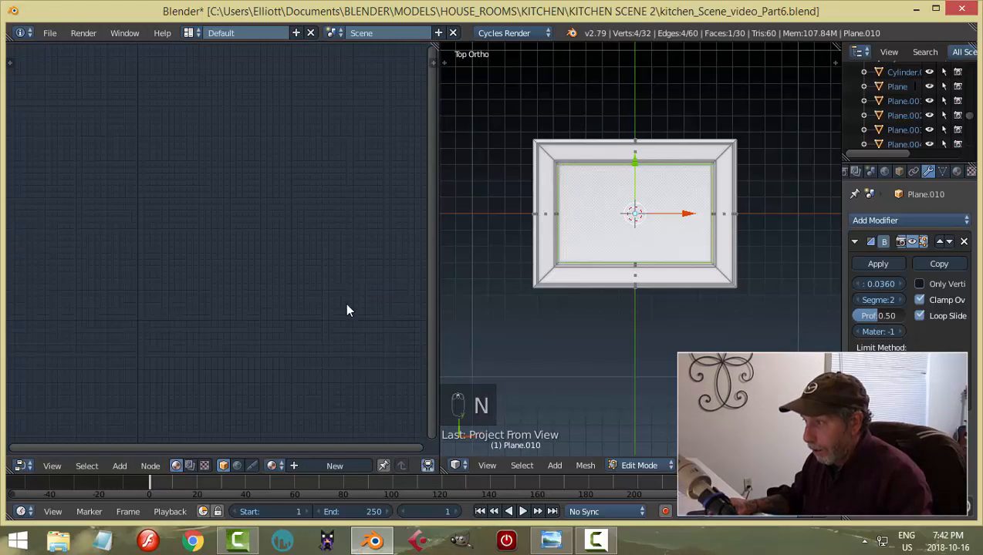
pyautogui.click(321, 468)
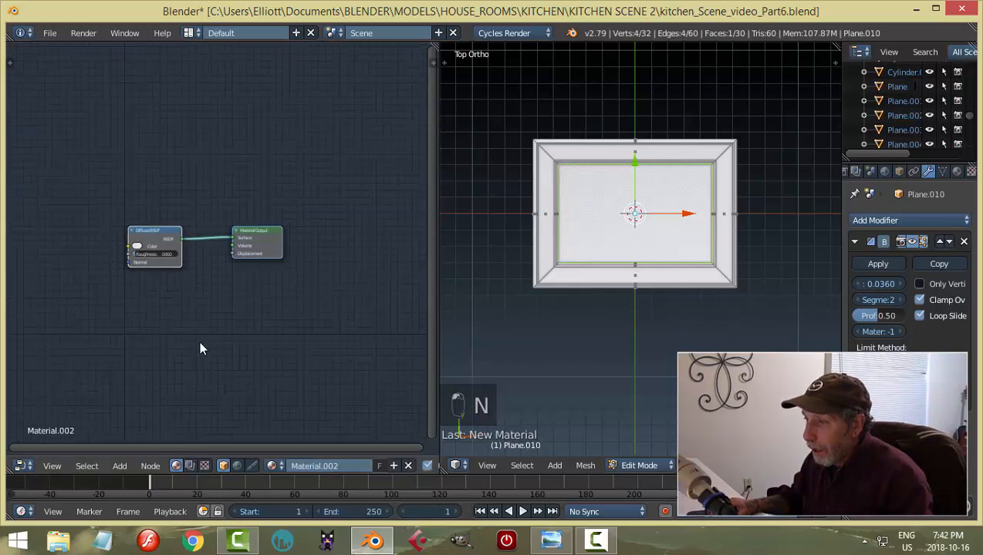
# Add an Image Texture node and place it before the Diffuse BSDF node
pyautogui.moveTo(199, 350); pyautogui.dragTo(257, 324, button='middle')
pyautogui.hotkey('shift', 'a')
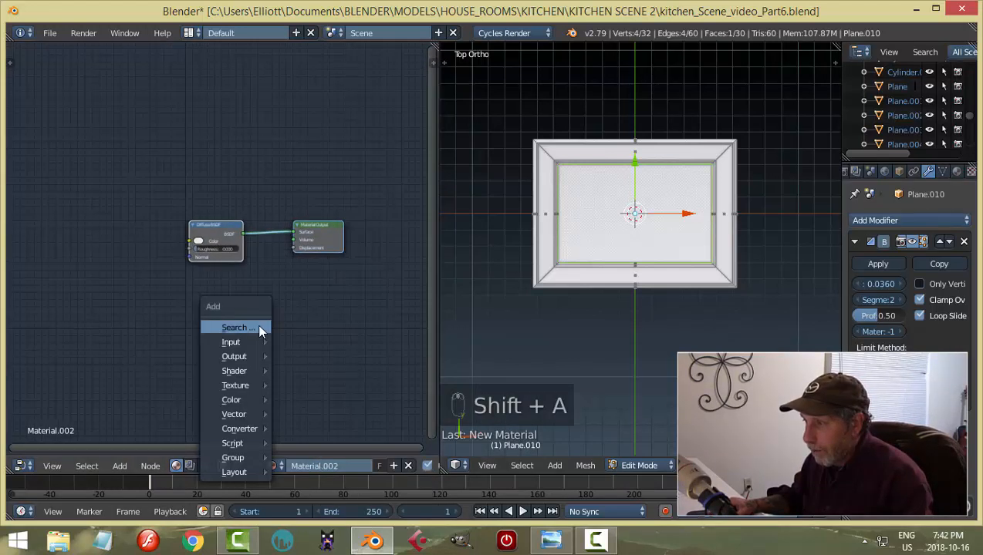
pyautogui.moveTo(247, 385)
pyautogui.click(354, 275)
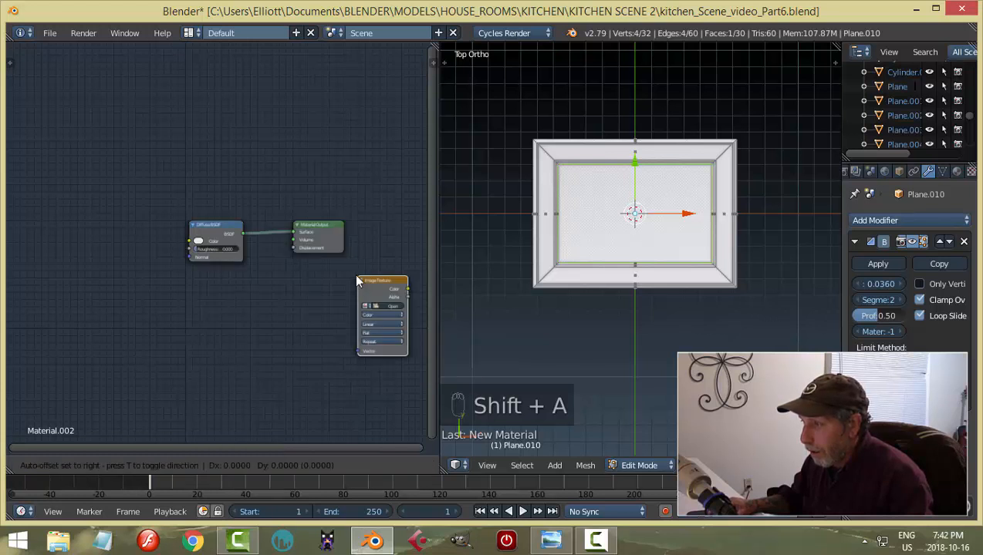
pyautogui.click(107, 217)
pyautogui.scroll(2, 158, 266)
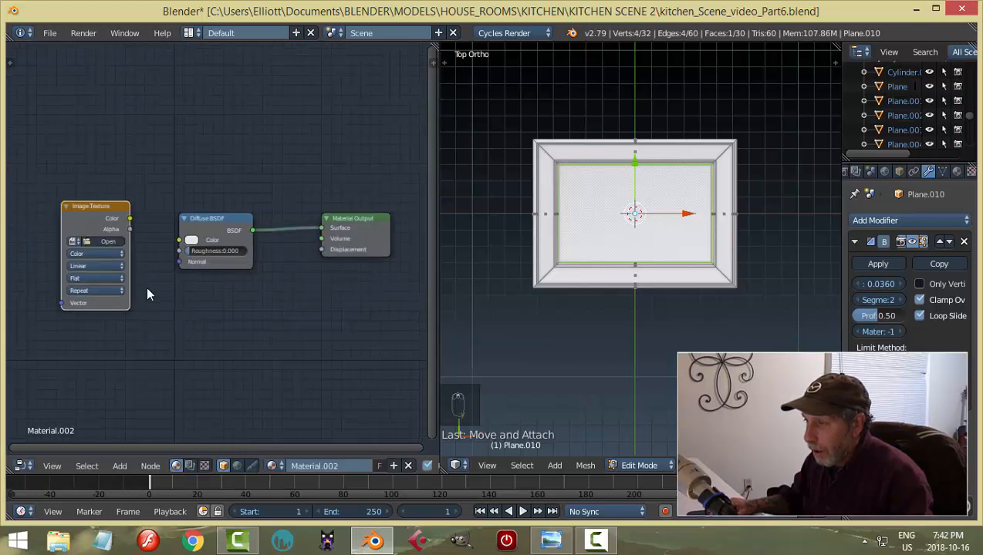
# Link the Image Texture's Color to the Diffuse BSDF Color, assign product_1760.jpg and deselect the mesh
pyautogui.moveTo(149, 294); pyautogui.dragTo(272, 320, button='middle')
pyautogui.moveTo(253, 245); pyautogui.dragTo(307, 268)
pyautogui.scroll(1, 219, 293)
pyautogui.click(195, 272)
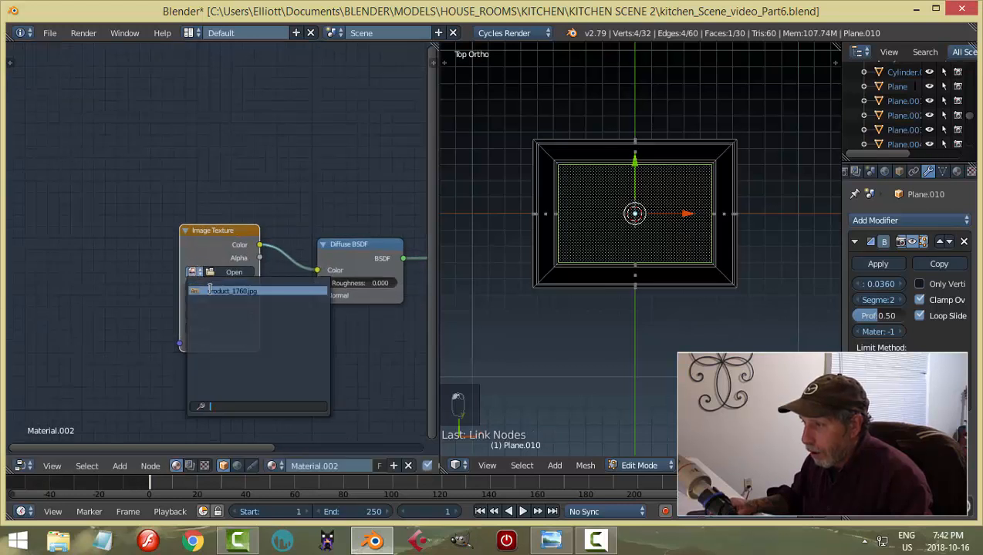
pyautogui.click(209, 291)
pyautogui.press('a')
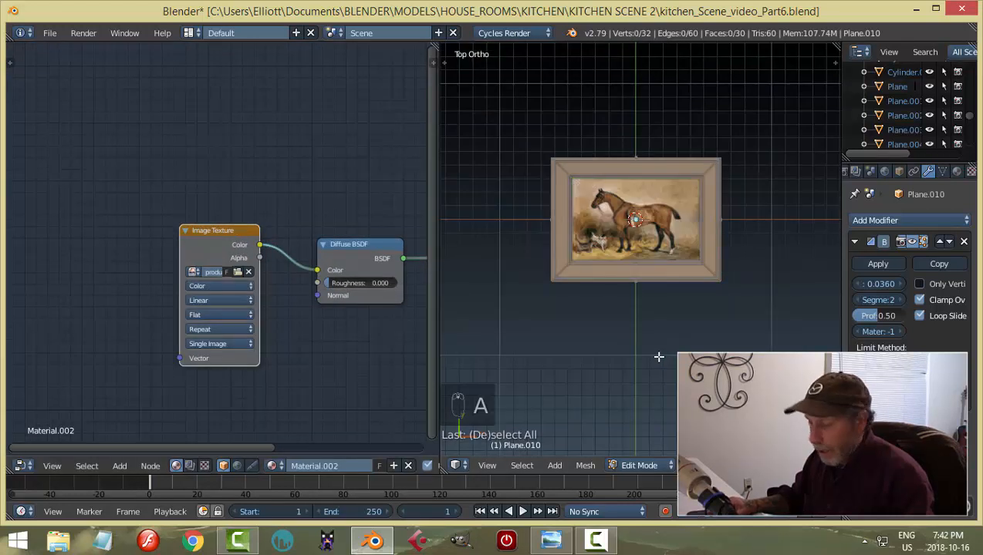
# Merge the Node Editor area back into a single 3D view
pyautogui.keyDown('shift'); pyautogui.moveTo(721, 374); pyautogui.dragTo(658, 345, button='middle'); pyautogui.keyUp('shift')
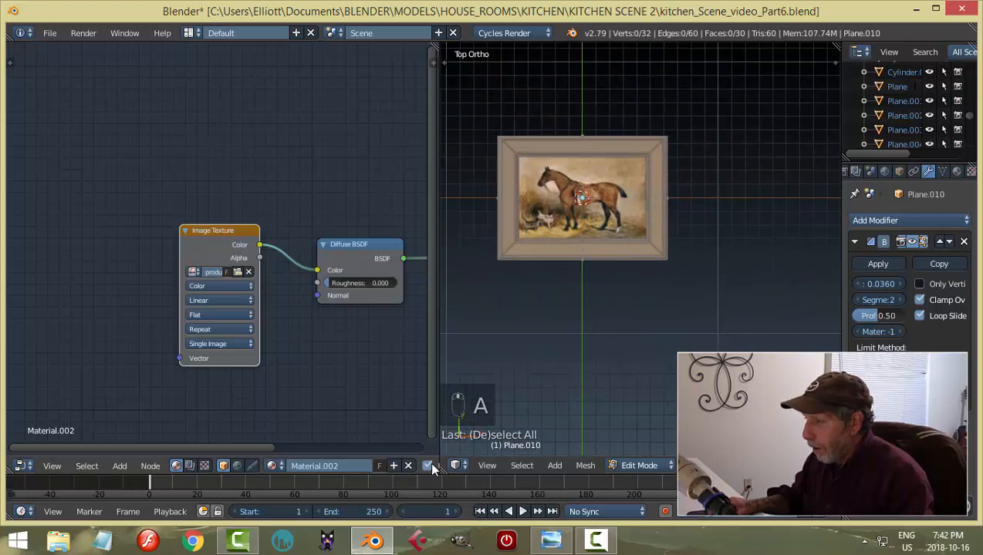
pyautogui.moveTo(445, 468); pyautogui.dragTo(231, 386)
pyautogui.scroll(-2, 478, 386)
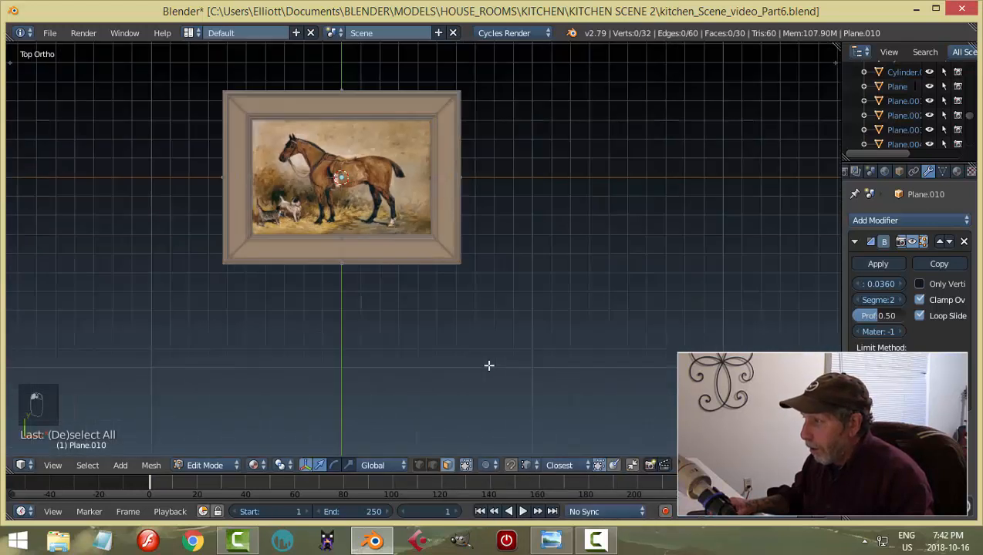
pyautogui.keyDown('shift'); pyautogui.moveTo(470, 304); pyautogui.dragTo(466, 343, button='middle'); pyautogui.keyUp('shift')
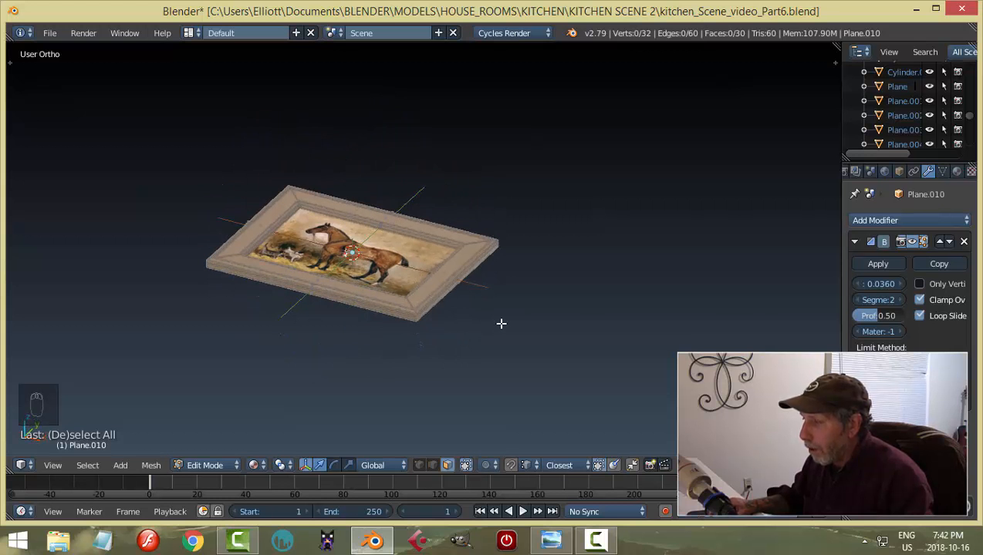
# Select the panel's back face and grow the selection over the whole frame, leaving only the horse picture face unselected
pyautogui.moveTo(513, 326); pyautogui.dragTo(498, 245, button='middle')
pyautogui.rightClick(408, 291)
pyautogui.moveTo(565, 280); pyautogui.dragTo(616, 351, button='middle')
pyautogui.press('ctrl+KP_Add')
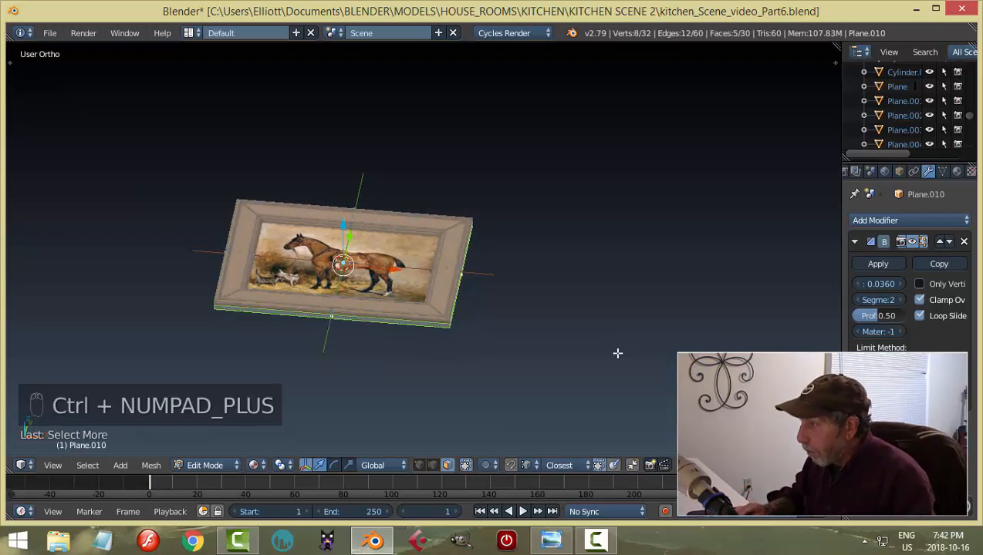
pyautogui.press('ctrl+KP_Add')
pyautogui.press('ctrl+KP_Add')
pyautogui.press('ctrl+KP_Add')
pyautogui.press('ctrl+KP_Add')
pyautogui.press('ctrl+KP_Add')
pyautogui.press('ctrl+KP_Add')
pyautogui.press('ctrl+KP_Add')
pyautogui.press('ctrl+KP_Add')
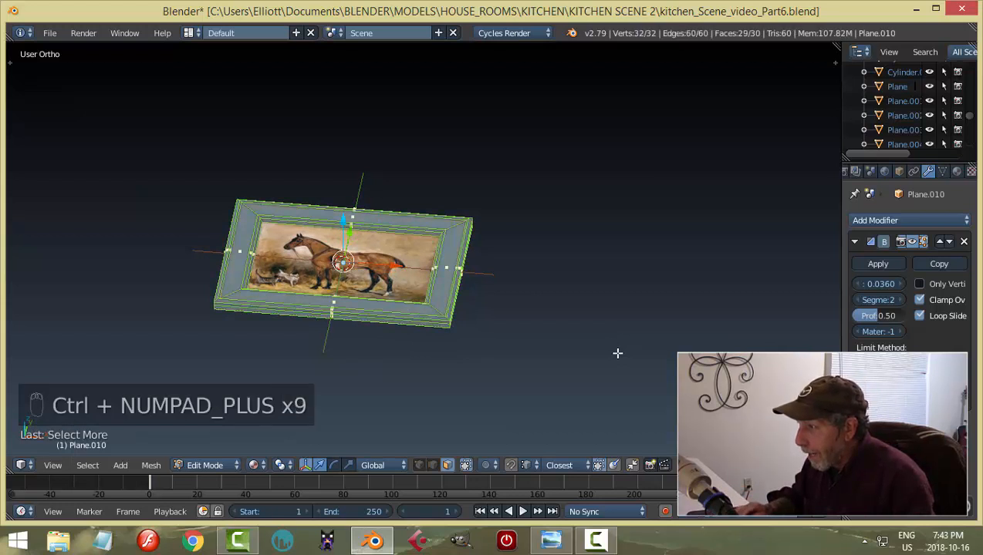
pyautogui.scroll(4, 617, 352)
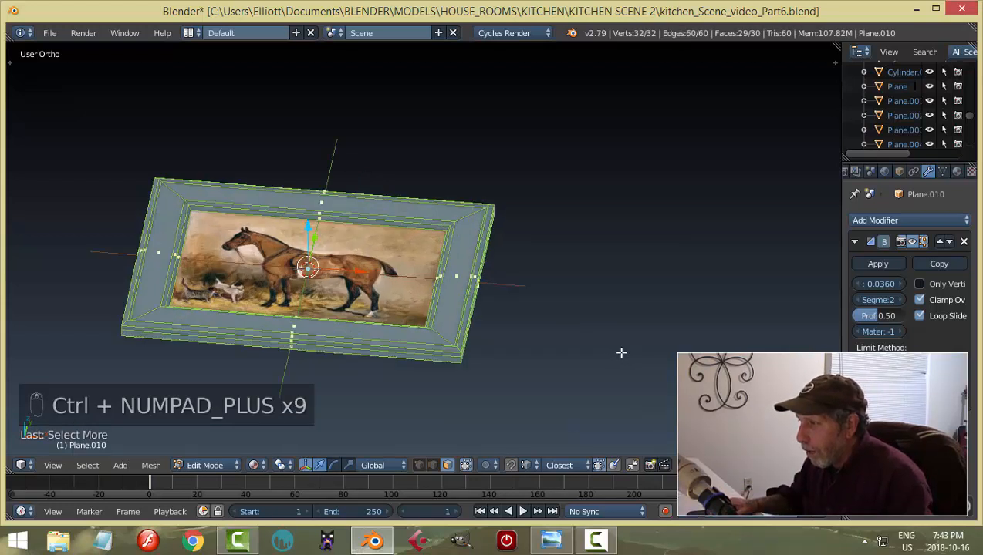
pyautogui.keyDown('shift'); pyautogui.moveTo(594, 275); pyautogui.dragTo(631, 205, button='middle'); pyautogui.keyUp('shift')
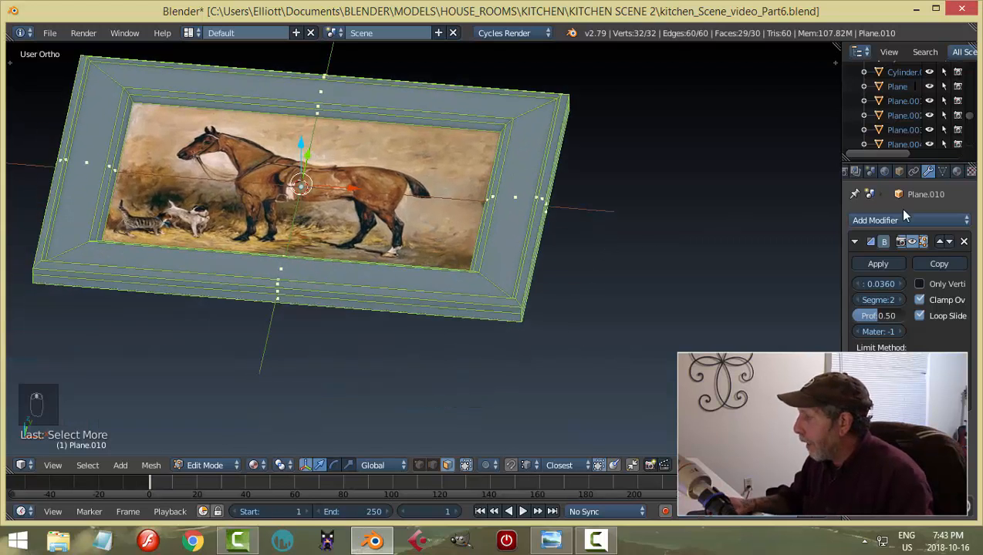
# Add a second material slot with the existing trim material, assign it to the selected frame faces, deselect and return to Object Mode
pyautogui.click(956, 171)
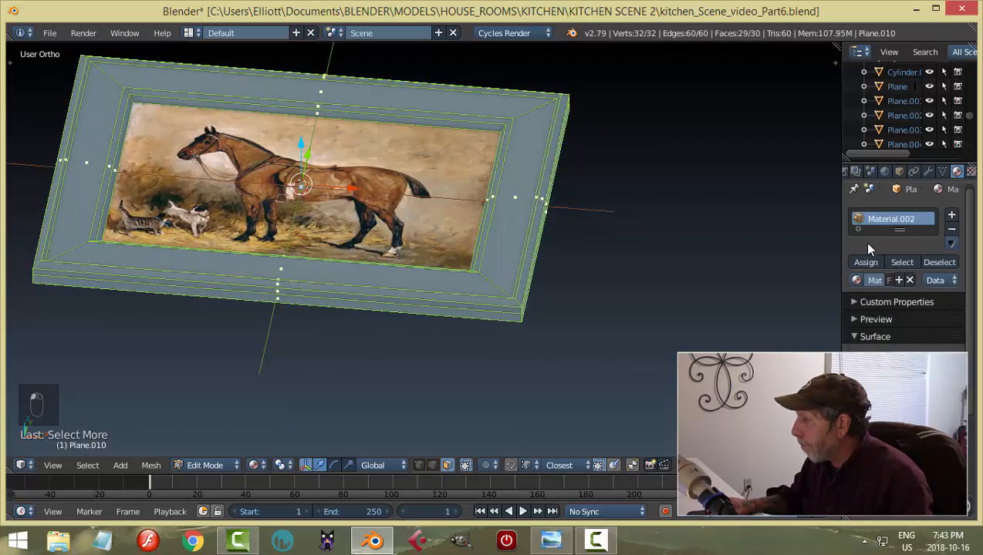
pyautogui.click(951, 217)
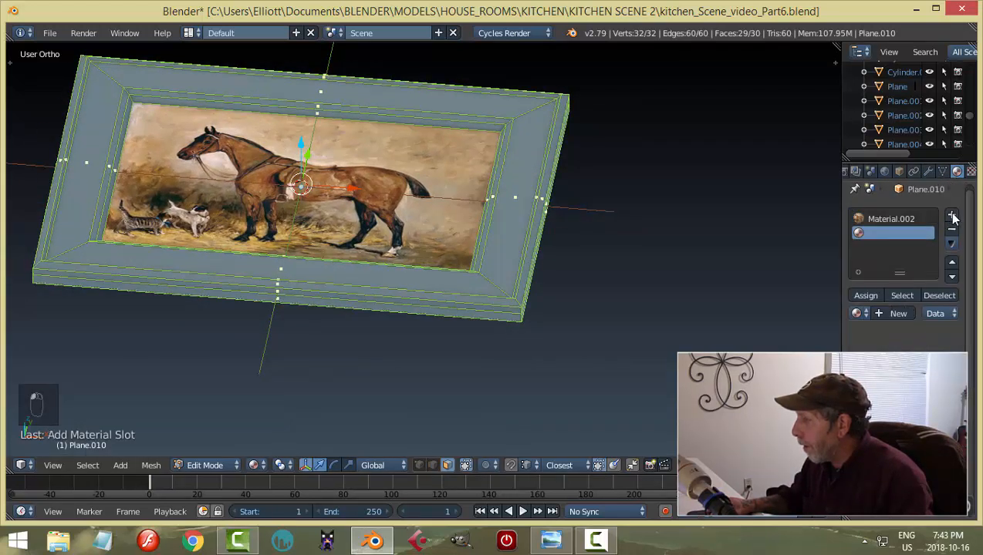
pyautogui.click(856, 313)
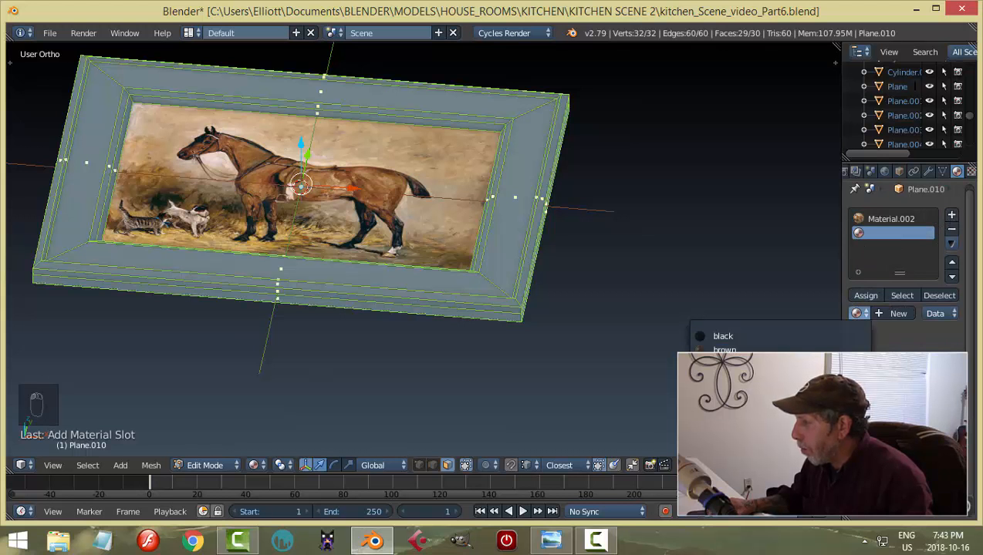
pyautogui.scroll(-1, 779, 340)
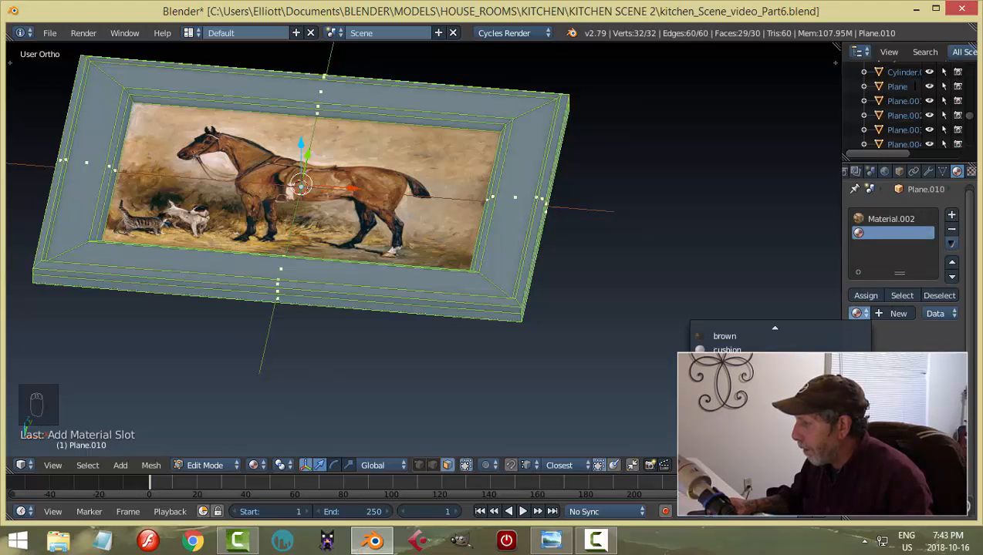
pyautogui.click(725, 378)
pyautogui.click(865, 295)
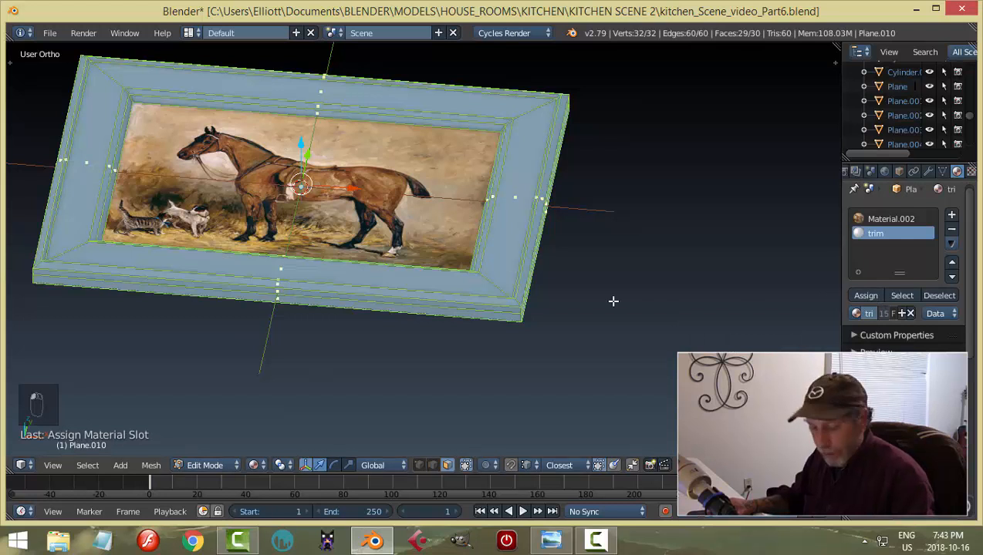
pyautogui.press('a')
pyautogui.press('Tab')
pyautogui.scroll(-3, 540, 305)
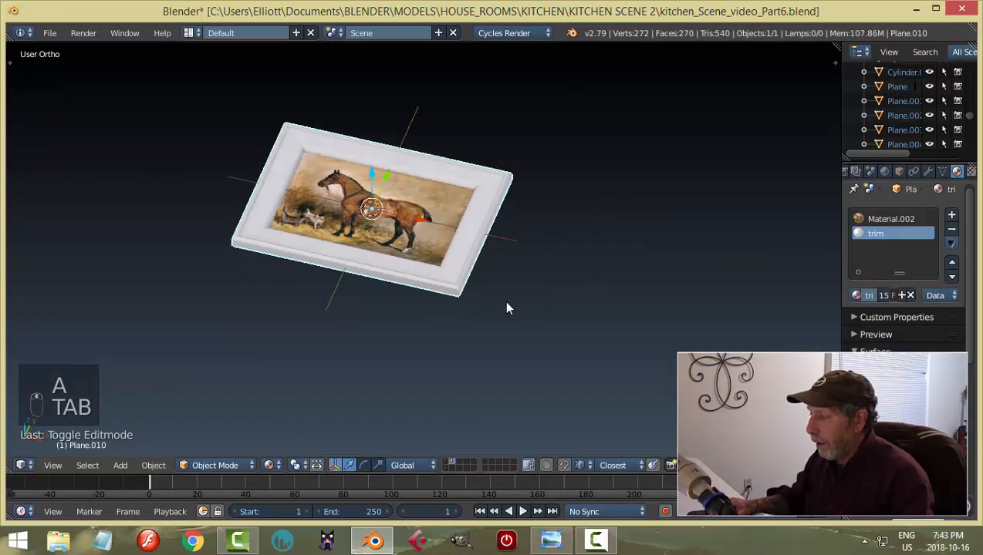
# Save the scene over the existing kitchen_Scene_video_Part6.blend file
pyautogui.moveTo(507, 309); pyautogui.dragTo(533, 234, button='middle')
pyautogui.hotkey('ctrl', 's')
pyautogui.click(554, 255)
# Move the framed picture to the first layer and display that layer with the kitchen
pyautogui.press('m')
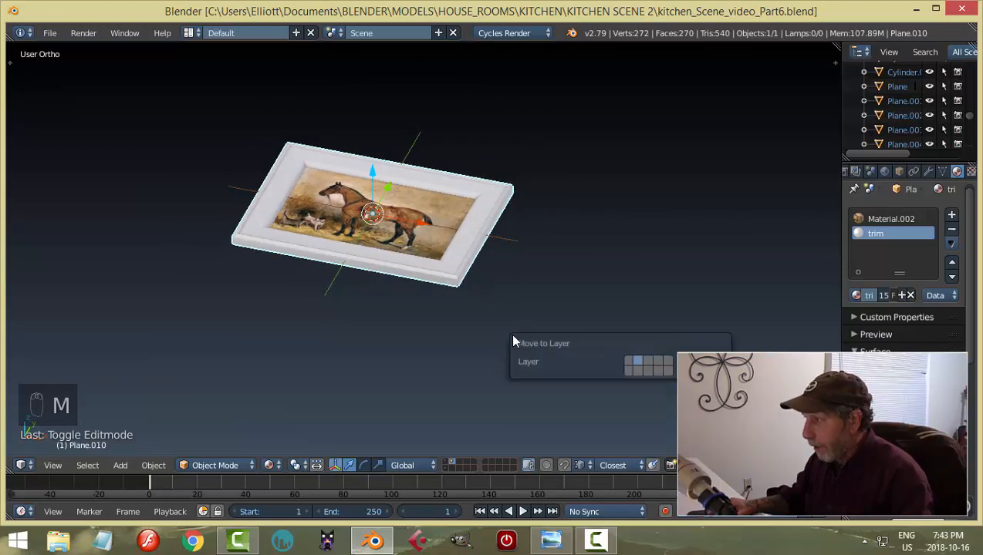
pyautogui.click(631, 361)
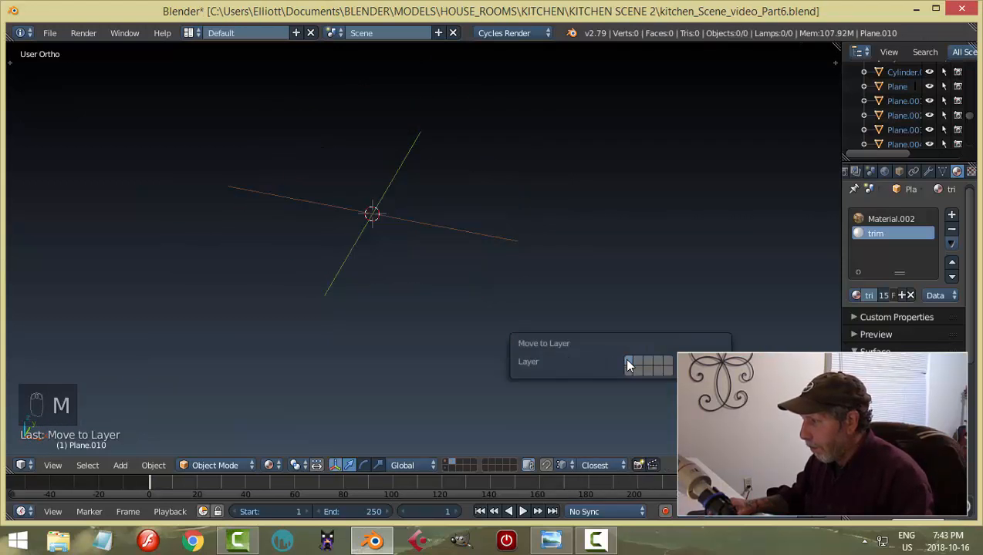
pyautogui.click(447, 464)
pyautogui.scroll(-3, 482, 273)
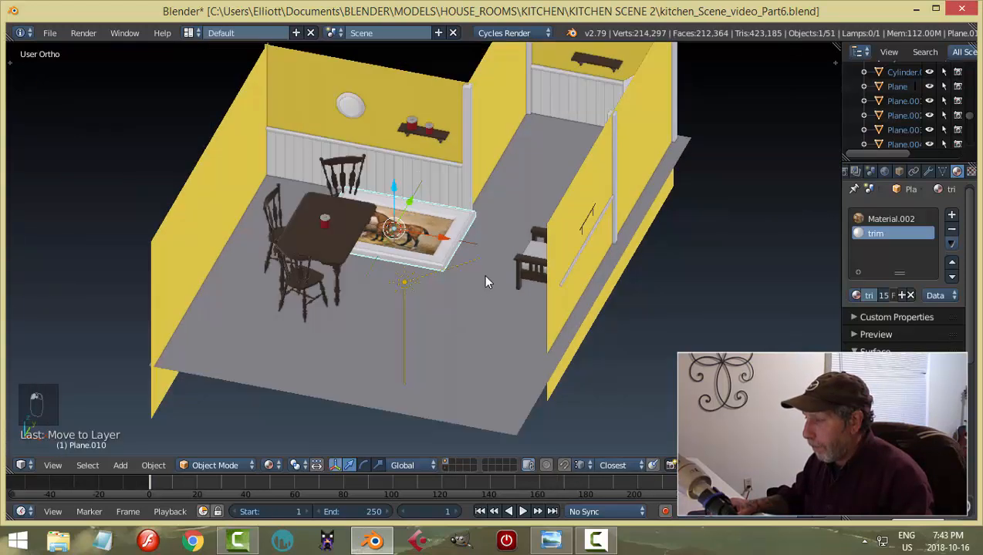
# Rotate the framed picture 90° about the global X axis to stand it upright and raise it above the floor
pyautogui.scroll(2, 442, 293)
pyautogui.press('r')
pyautogui.press('x')
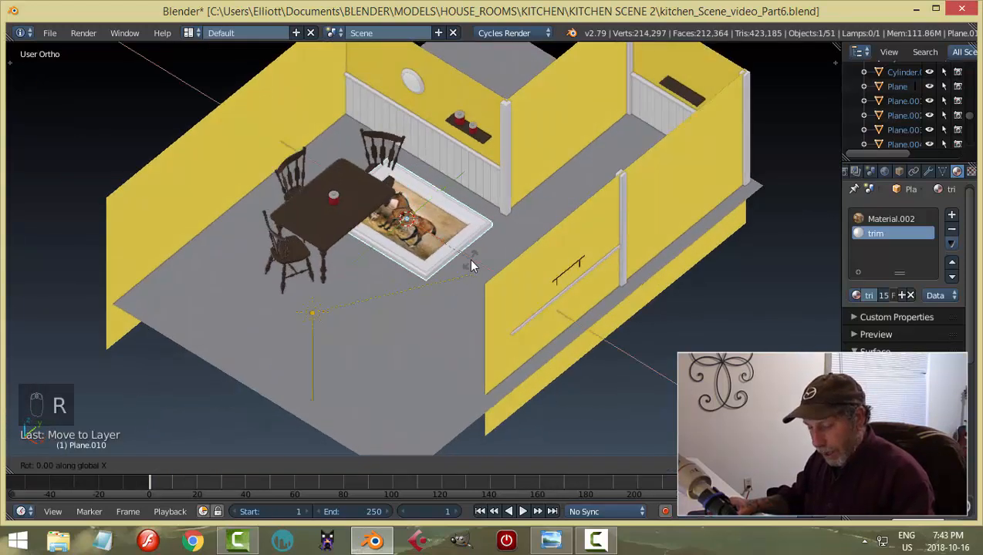
pyautogui.press('9')
pyautogui.press('0')
pyautogui.press('Return')
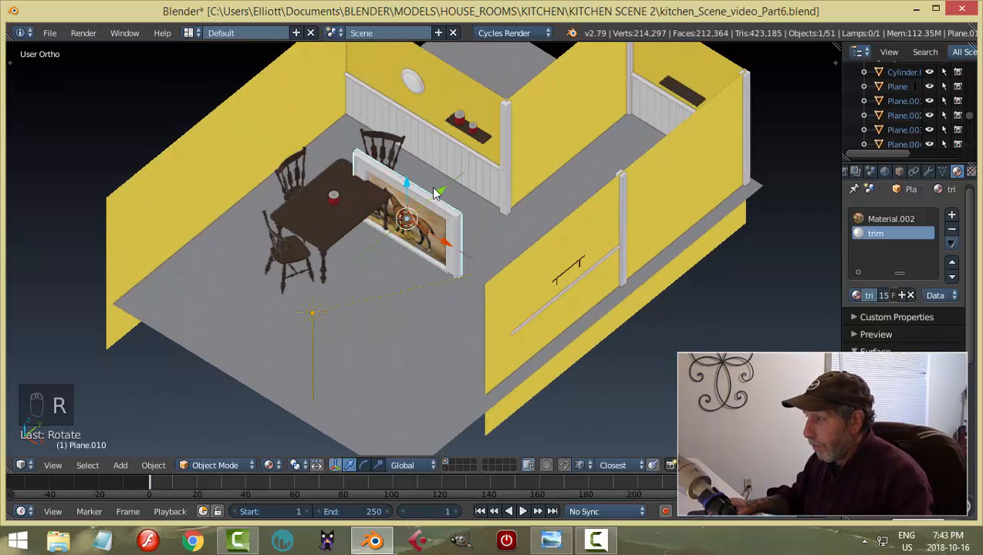
pyautogui.moveTo(408, 189); pyautogui.dragTo(406, 157)
# Scale the framed picture down to about 0.335 and shift it along X in line with the far wall's shelf
pyautogui.moveTo(494, 190); pyautogui.dragTo(524, 144, button='middle')
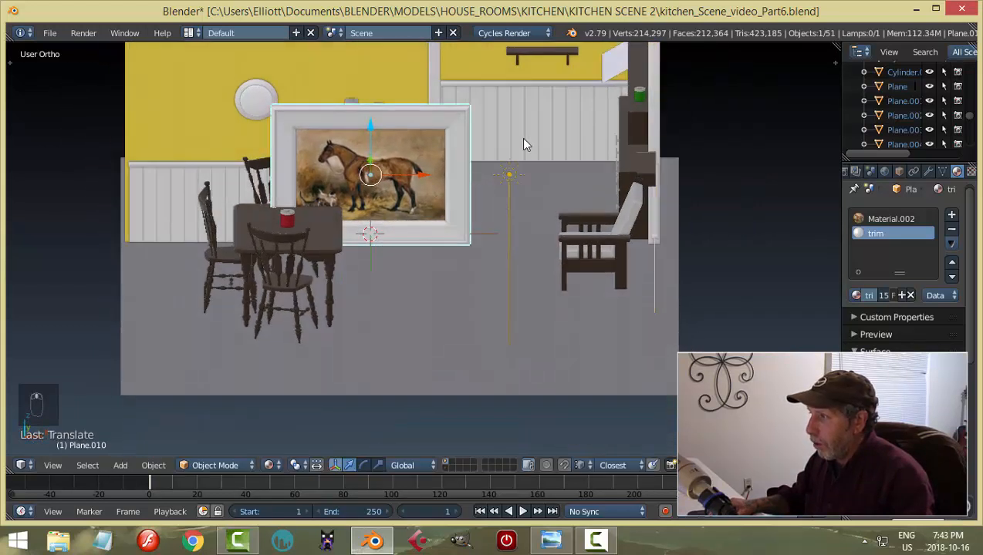
pyautogui.press('s')
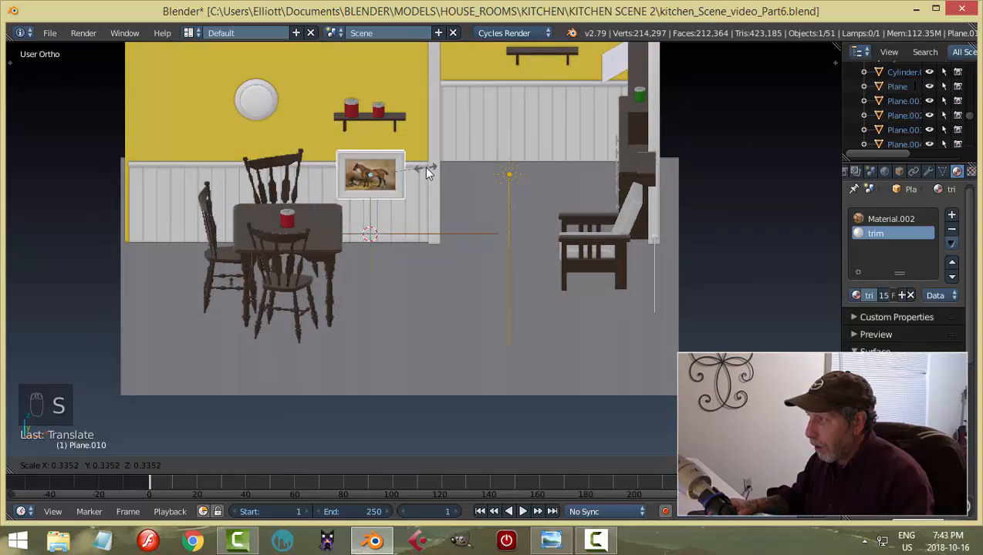
pyautogui.click(426, 167)
pyautogui.moveTo(420, 177); pyautogui.dragTo(583, 170)
pyautogui.scroll(-3, 609, 154)
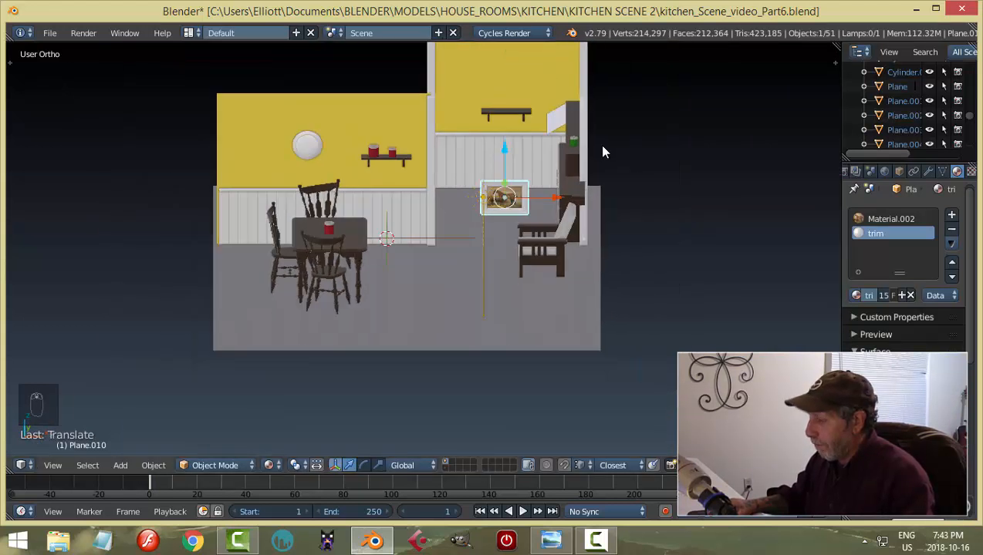
# In top view, move the picture about 25.8 units along Y to the shelf on the far wall
pyautogui.press('KP_7')
pyautogui.scroll(-3, 603, 147)
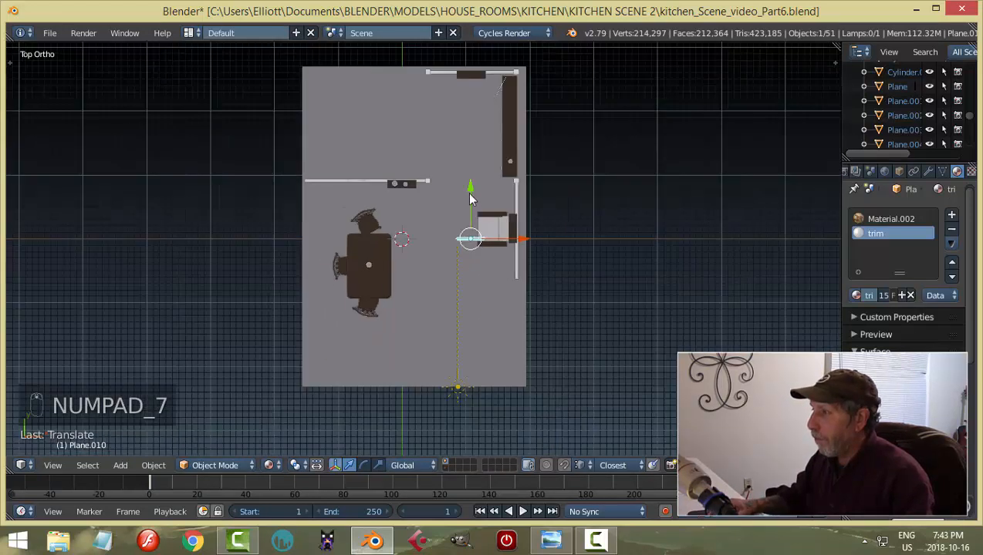
pyautogui.rightClick(470, 73)
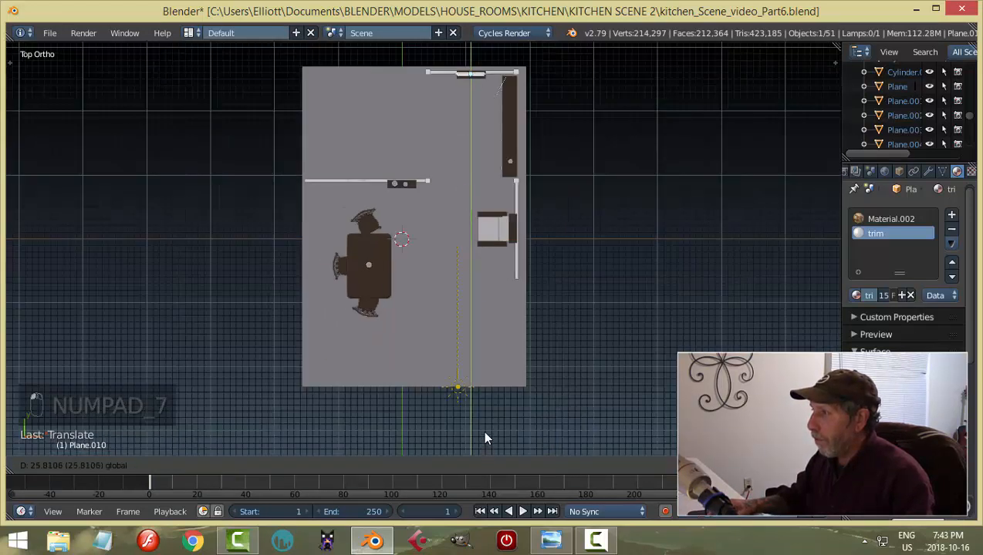
pyautogui.press('KP_Decimal')
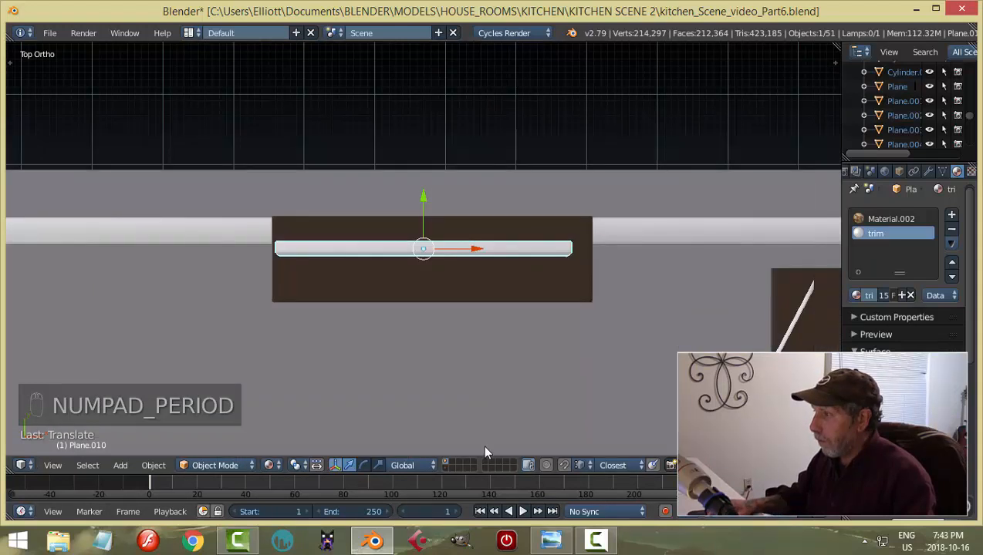
# Raise the picture above the shelf, nudge it along X, shrink it slightly and set it down on the shelf
pyautogui.moveTo(478, 382); pyautogui.dragTo(535, 253, button='middle')
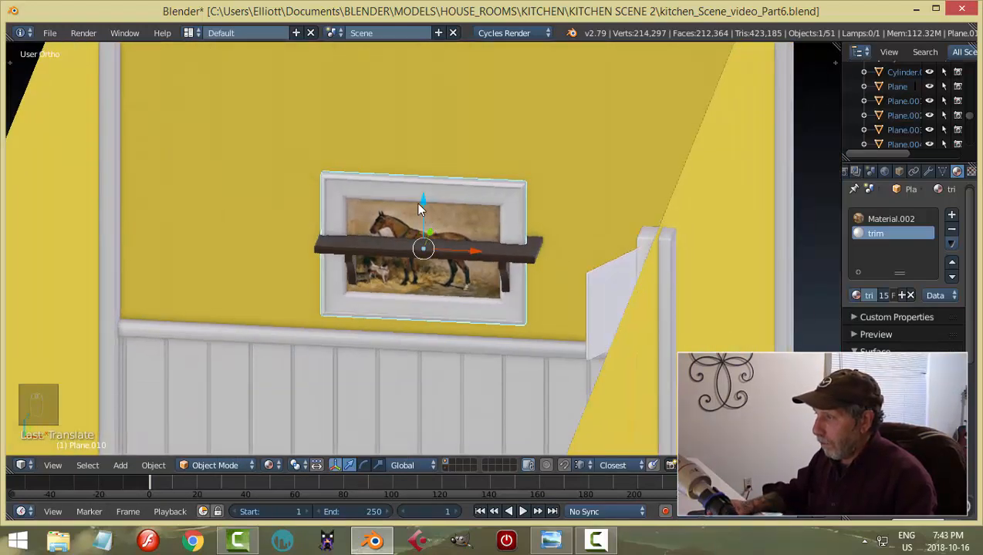
pyautogui.moveTo(423, 204); pyautogui.dragTo(432, 120)
pyautogui.moveTo(473, 169); pyautogui.dragTo(478, 169)
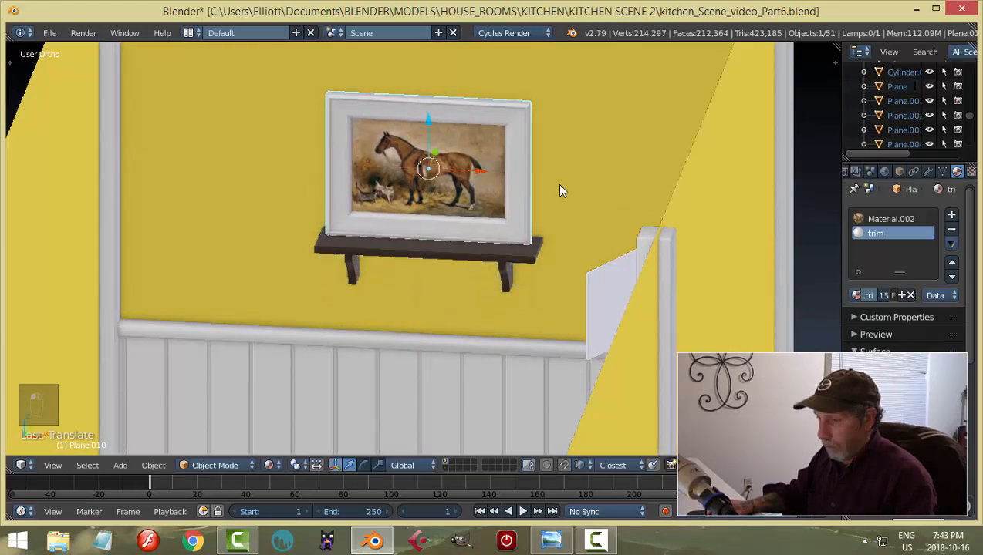
pyautogui.press('s')
pyautogui.click(549, 187)
pyautogui.moveTo(423, 132); pyautogui.dragTo(437, 130)
# Tilt the picture about -14° around the global X axis and move it along Y to lean against the wall
pyautogui.moveTo(437, 130); pyautogui.dragTo(458, 247, button='middle')
pyautogui.press('r')
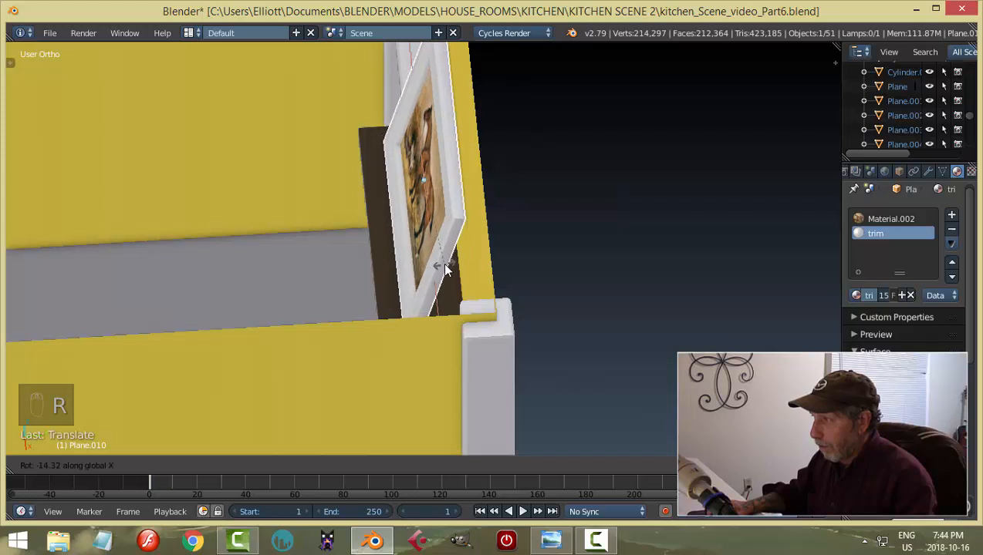
pyautogui.click(445, 260)
pyautogui.press('g')
pyautogui.press('y')
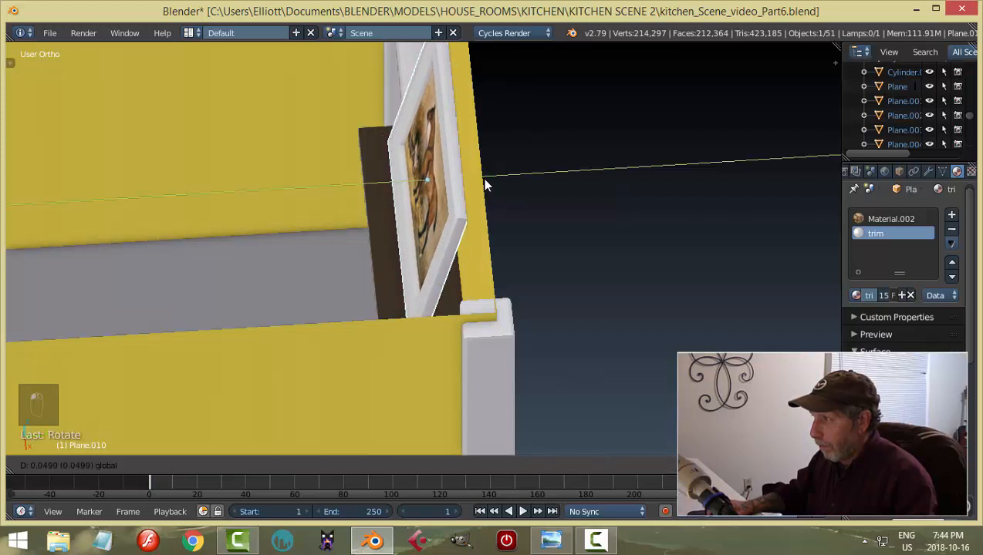
pyautogui.click(480, 178)
# Deselect the picture and save over kitchen_Scene_video_Part6.blend
pyautogui.press('a')
pyautogui.moveTo(520, 219); pyautogui.dragTo(575, 227, button='middle')
pyautogui.hotkey('ctrl', 's')
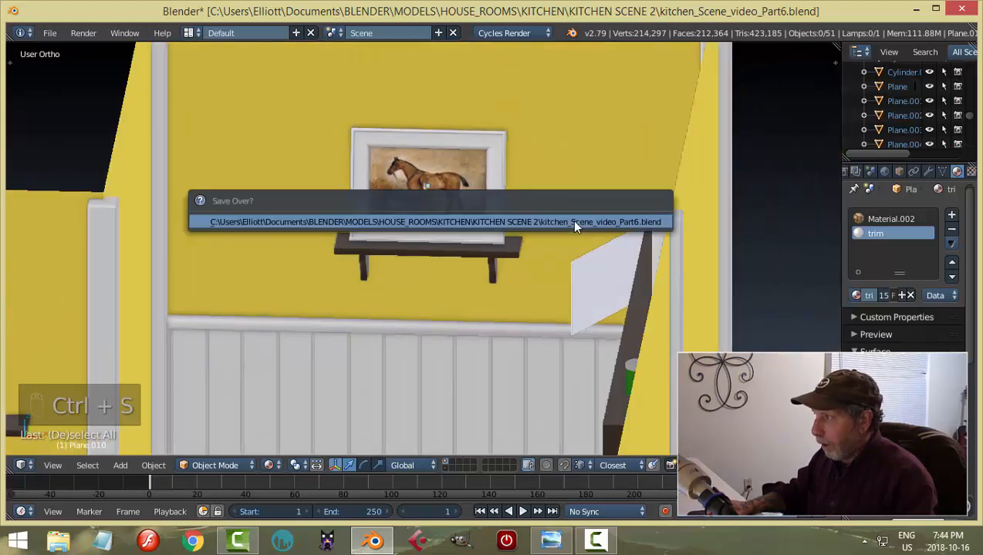
pyautogui.click(574, 227)
# Examine the picture on its shelf from the camera view, from a free view and in a rendered preview
pyautogui.press('KP_0')
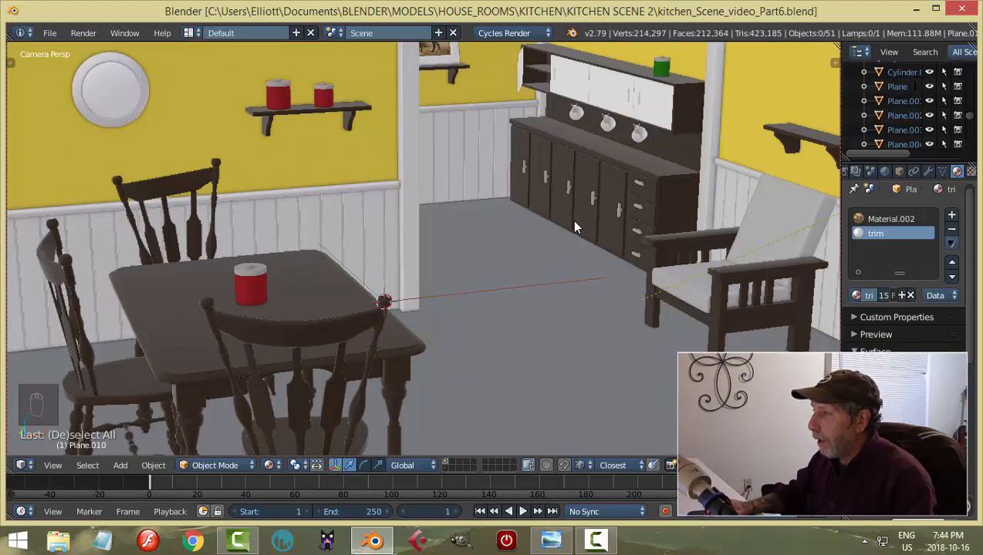
pyautogui.press('KP_0')
pyautogui.scroll(-3, 431, 257)
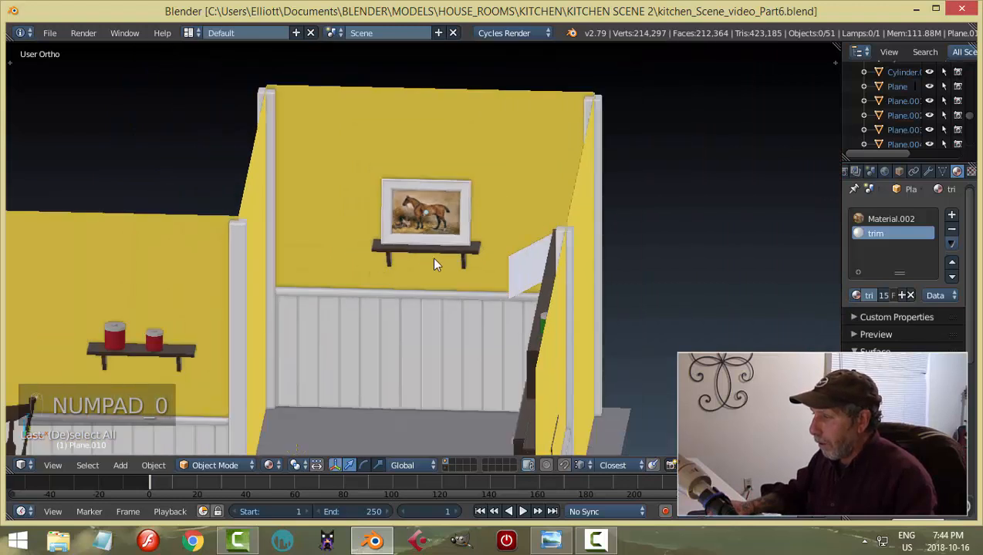
pyautogui.moveTo(434, 258)
pyautogui.mouseDown(button='middle')
pyautogui.moveTo(413, 242)
pyautogui.moveTo(444, 229)
pyautogui.moveTo(443, 252)
pyautogui.mouseUp(button='middle')
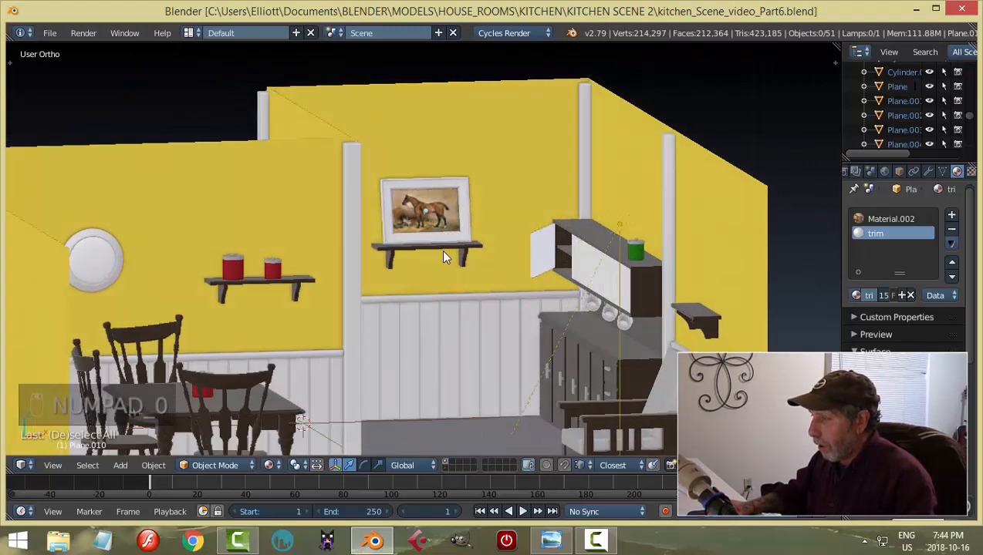
pyautogui.scroll(2, 458, 252)
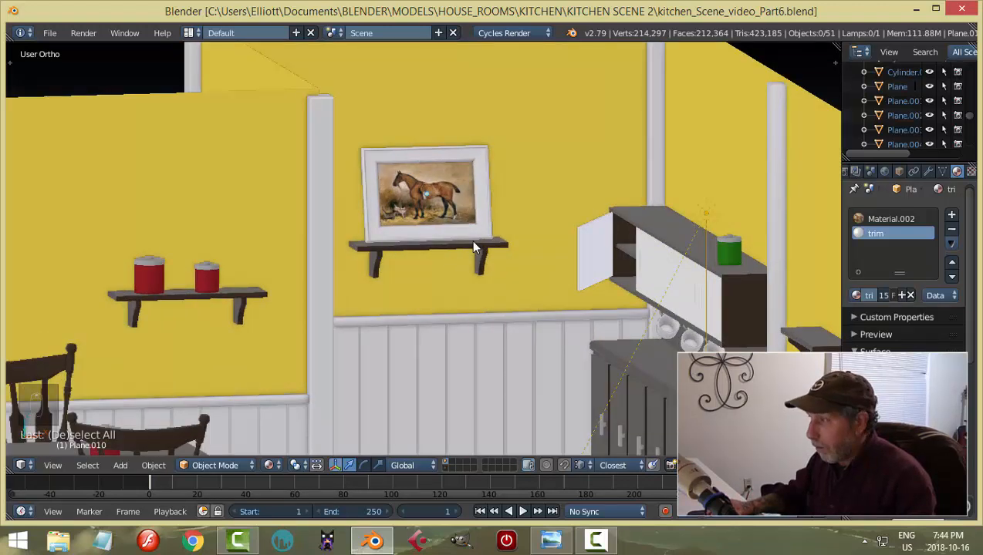
pyautogui.hotkey('shift', 'z')
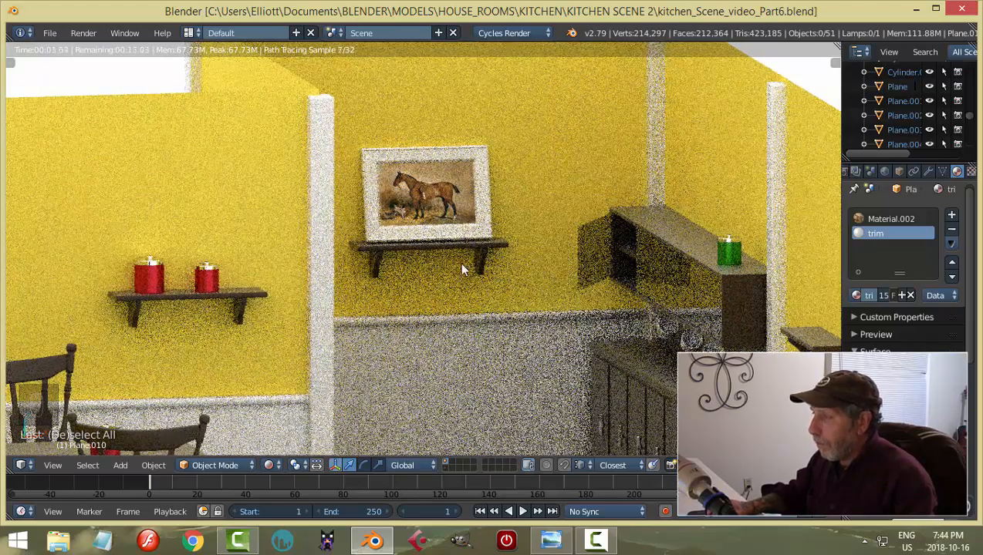
pyautogui.hotkey('shift', 'z')
pyautogui.press('KP_0')
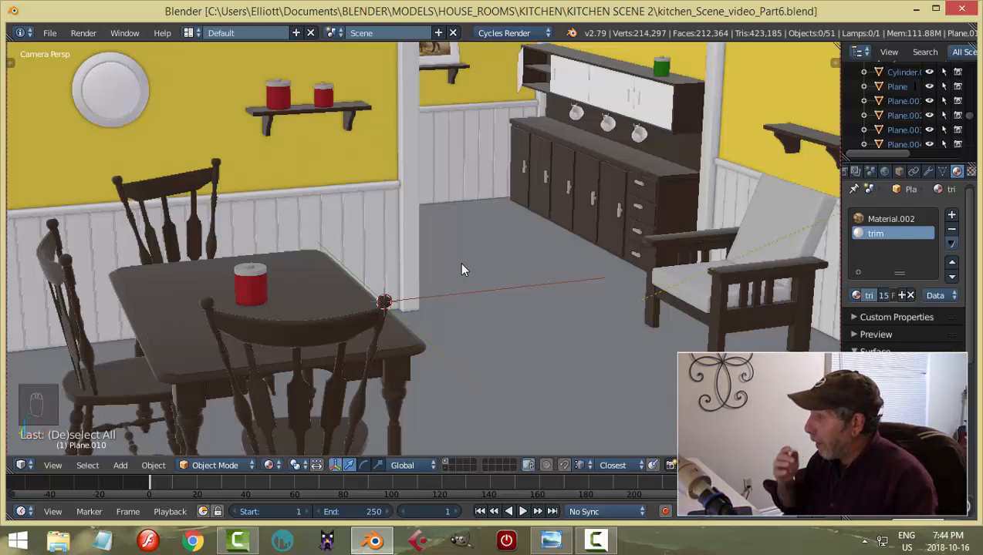
pyautogui.press('KP_0')
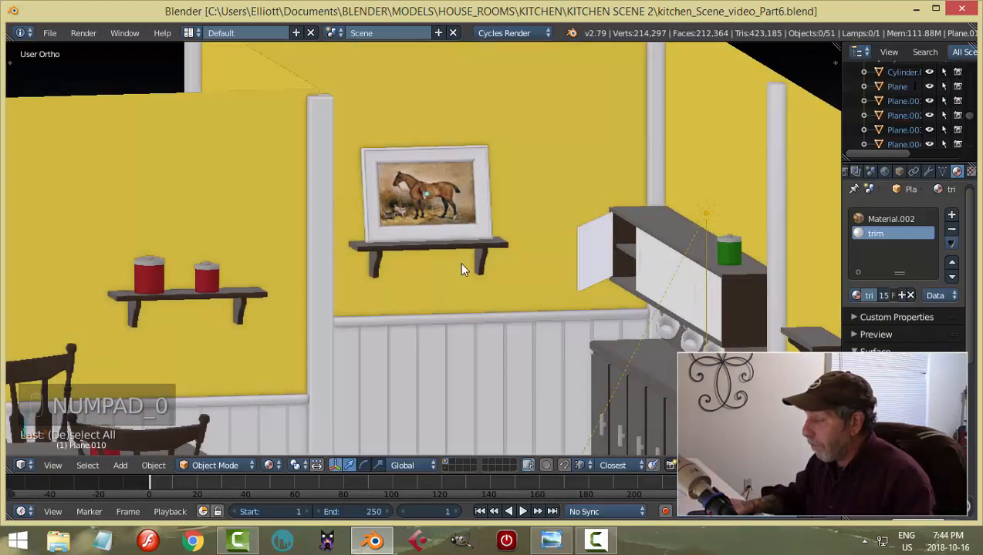
# Duplicate the white-framed horse picture and move the copy along Y, away from the far wall into the room
pyautogui.click(461, 202)
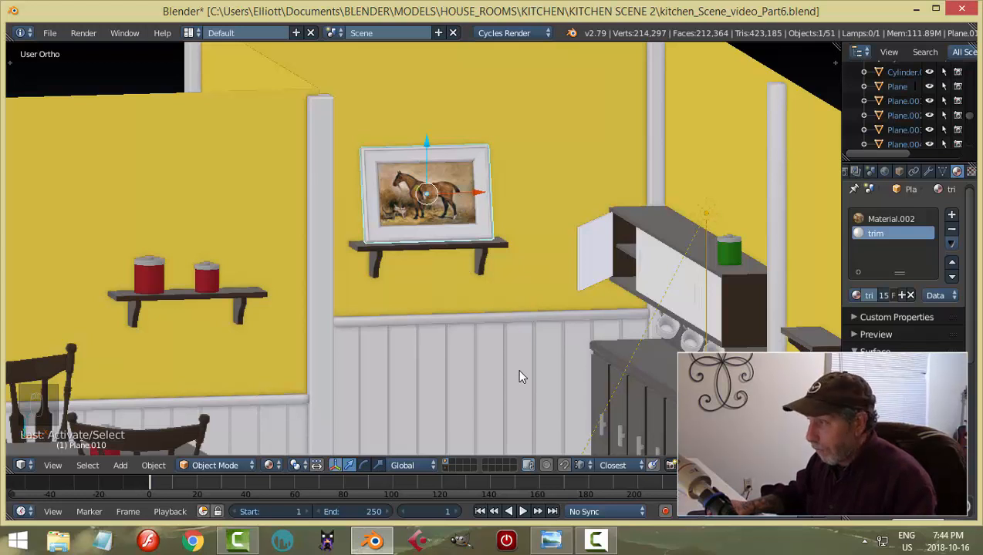
pyautogui.hotkey('shift', 'd')
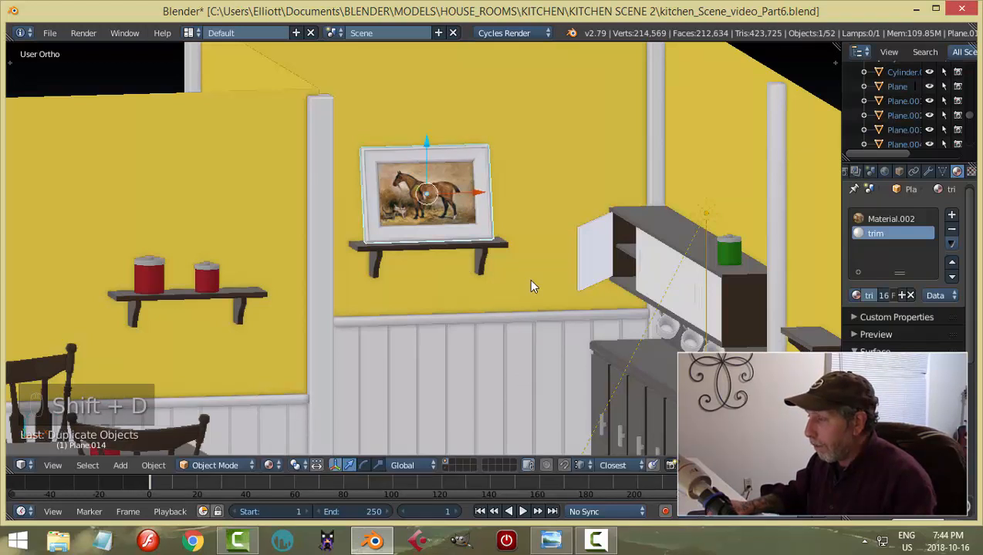
pyautogui.scroll(-3, 530, 282)
pyautogui.moveTo(530, 281); pyautogui.dragTo(557, 330, button='middle')
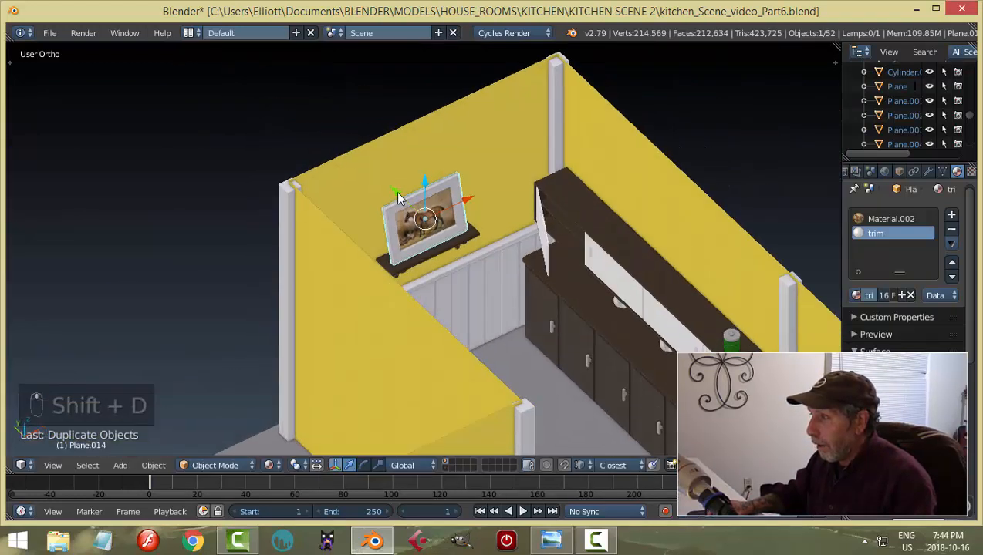
pyautogui.moveTo(397, 193); pyautogui.dragTo(469, 255)
pyautogui.moveTo(575, 281); pyautogui.dragTo(544, 266, button='middle')
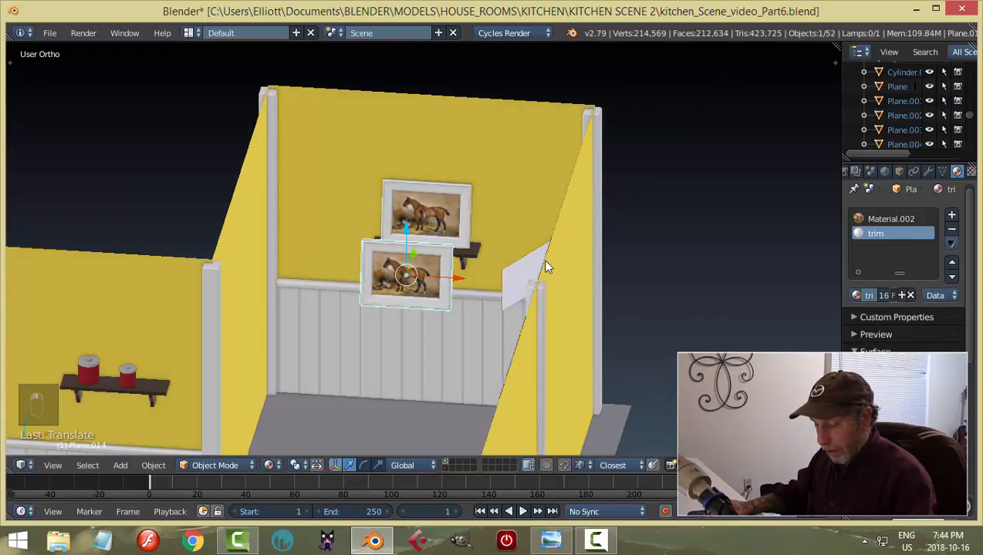
# Set the picture copy's Y rotation to 0° so it stands upright
pyautogui.press('n')
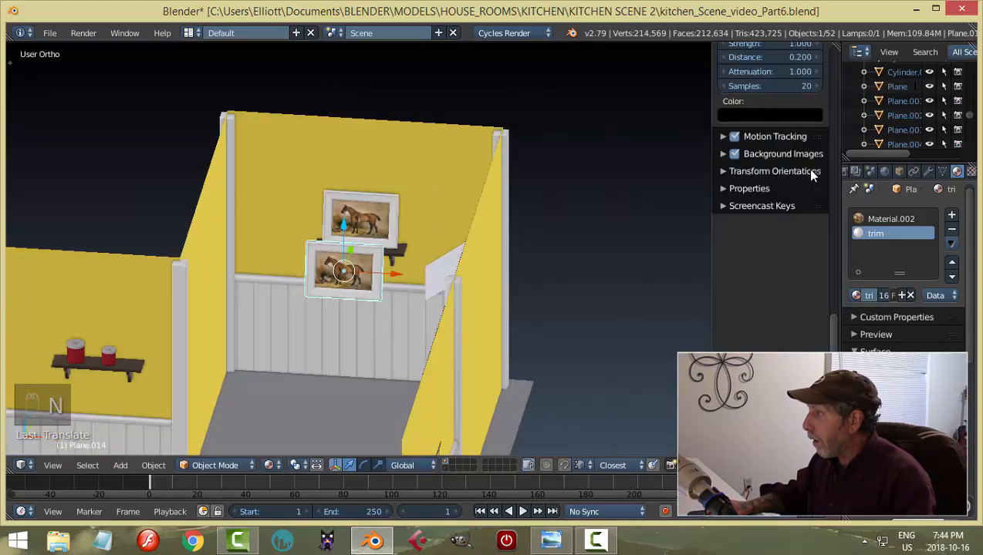
pyautogui.scroll(15, 809, 174)
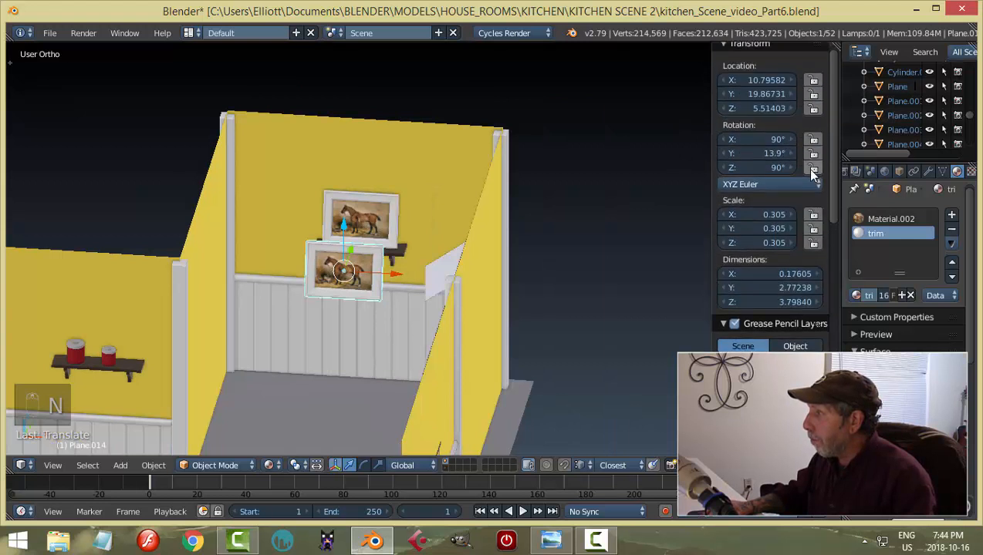
pyautogui.scroll(1, 813, 213)
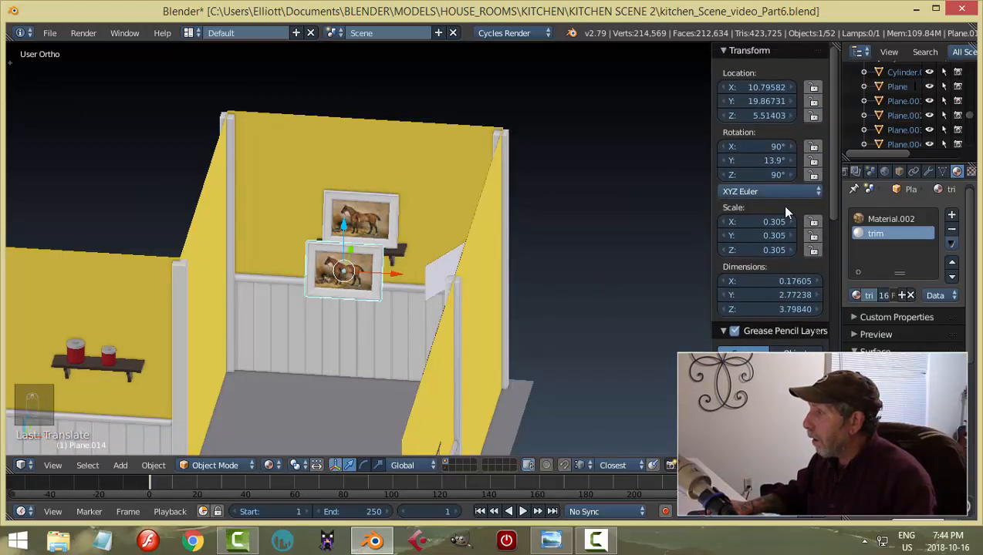
pyautogui.click(755, 146)
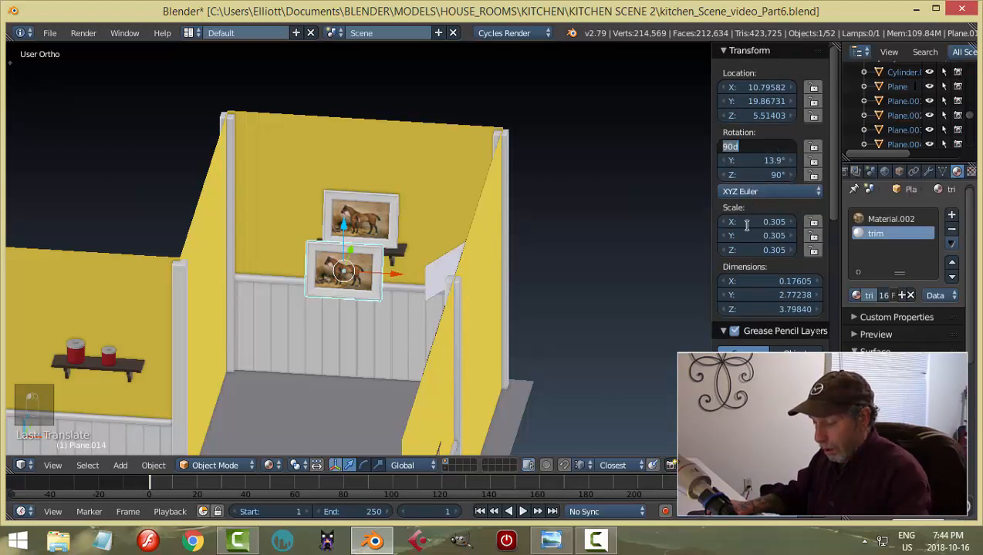
pyautogui.press('Return')
pyautogui.click(762, 162)
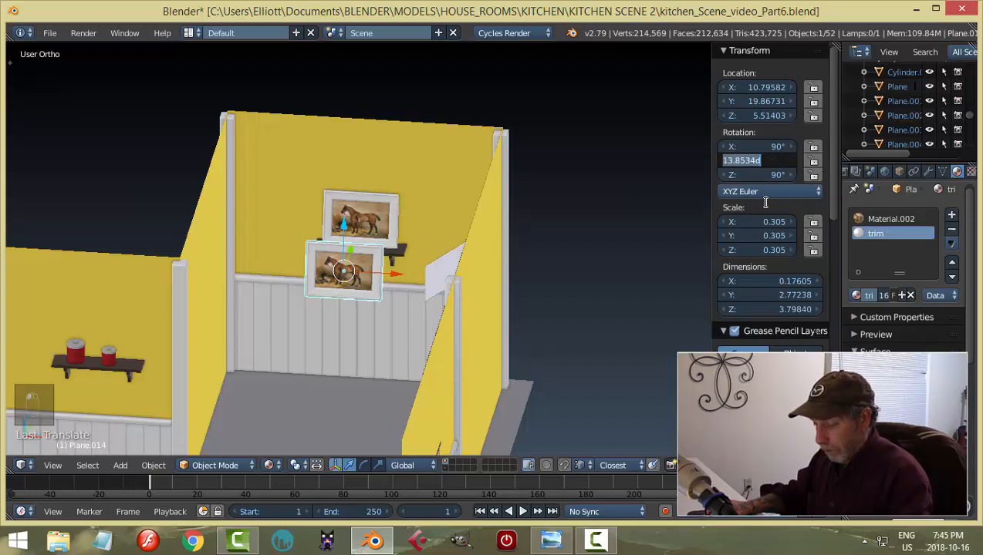
pyautogui.write('0')
pyautogui.press('Return')
# Rotate the picture copy -90° around the global Z axis to match the side wall
pyautogui.moveTo(500, 259); pyautogui.dragTo(449, 318, button='middle')
pyautogui.write('r')
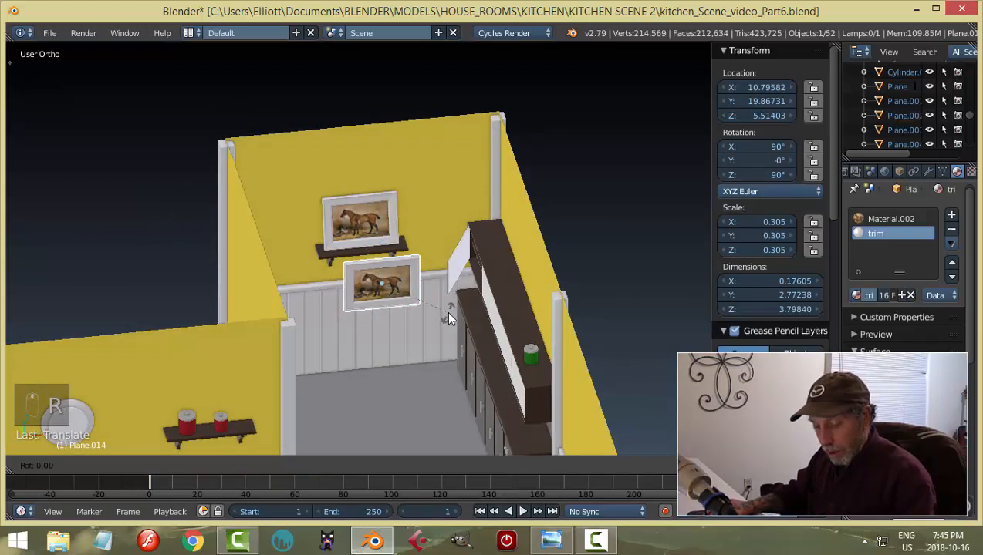
pyautogui.write('z90')
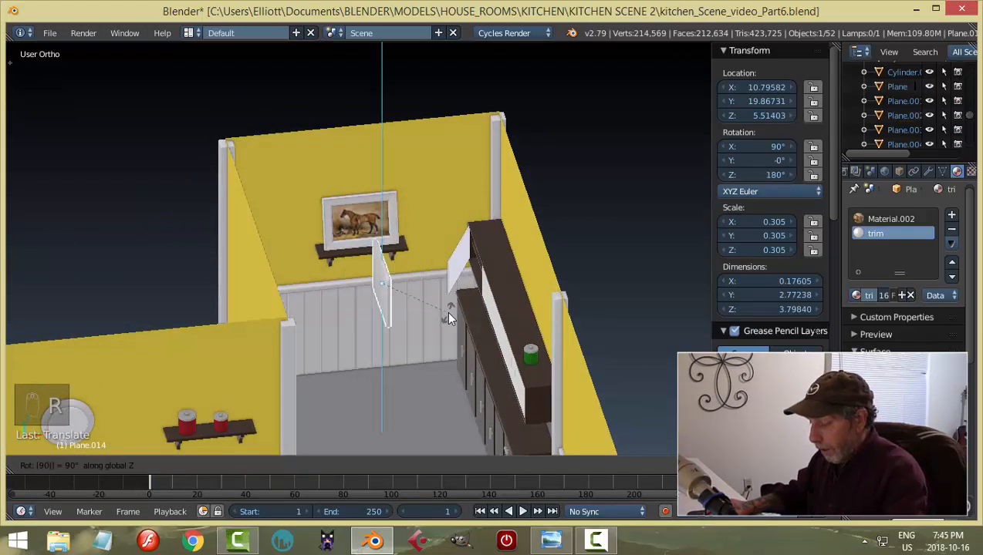
pyautogui.press('-')
pyautogui.press('Return')
# Move the picture copy along X to about 17.58 and along Y to about 1.76, over the shelf above the armchair
pyautogui.moveTo(477, 361); pyautogui.dragTo(520, 290, button='middle')
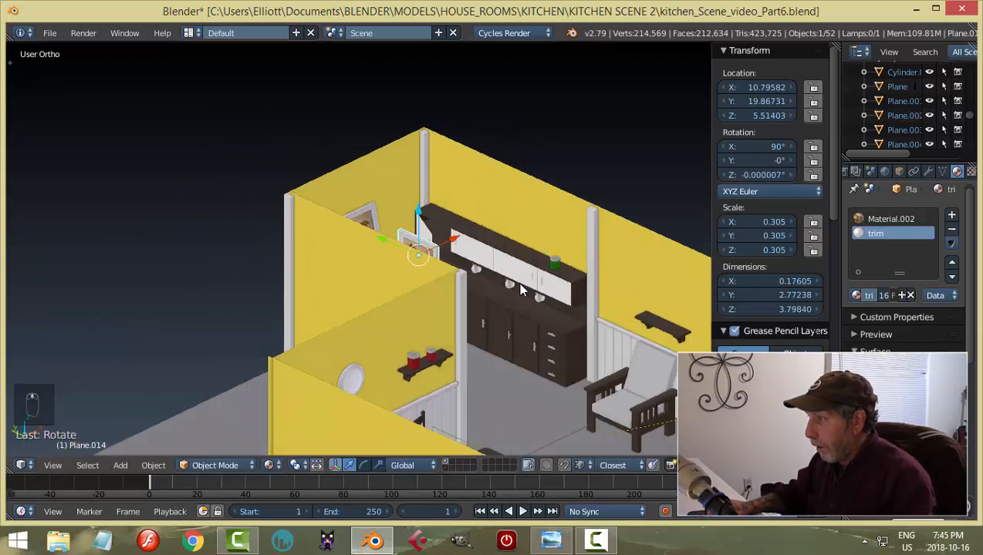
pyautogui.press('g')
pyautogui.press('x')
pyautogui.click(519, 211)
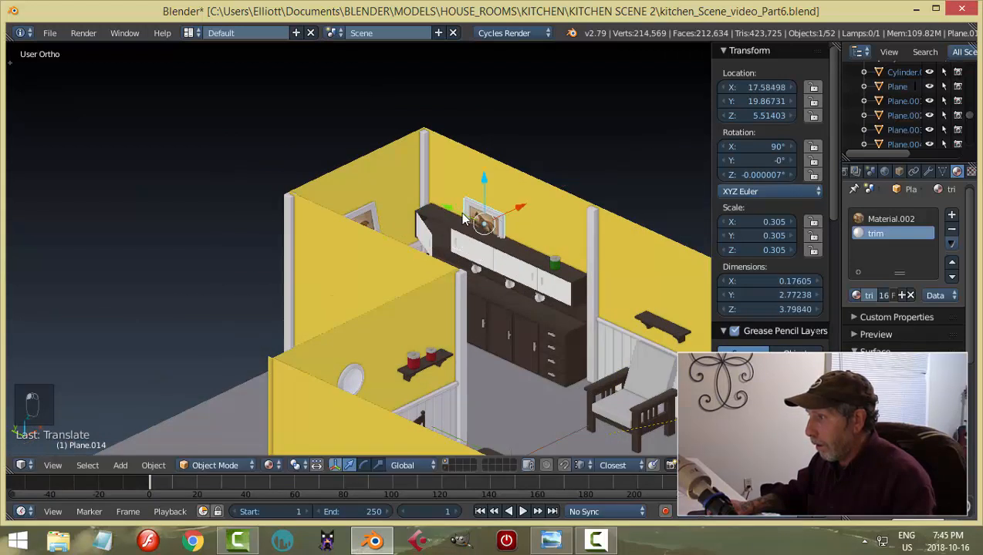
pyautogui.press('g')
pyautogui.click(612, 320)
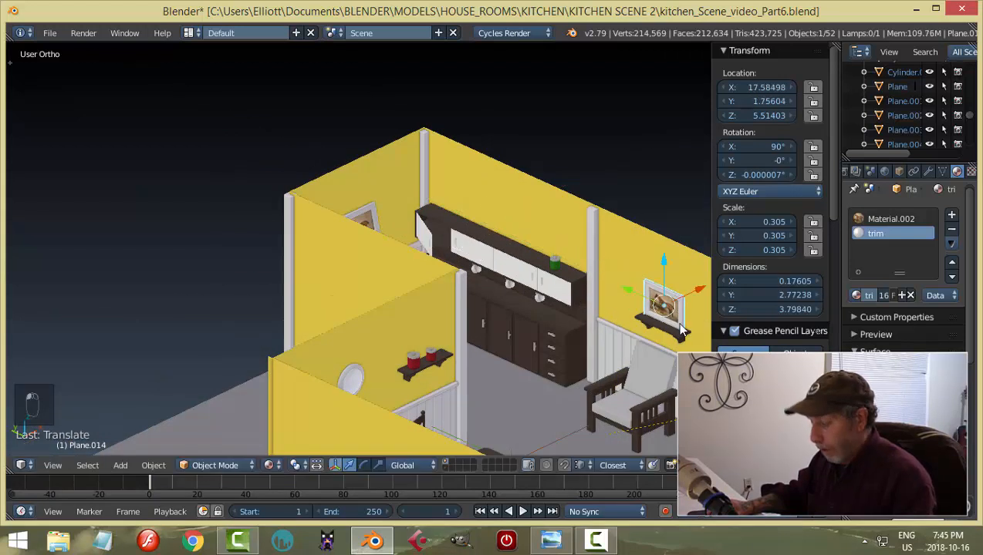
# Raise the picture copy about 0.07 units along Z so it rests on the shelf
pyautogui.press('n')
pyautogui.press('KP_Decimal')
pyautogui.scroll(-3, 645, 341)
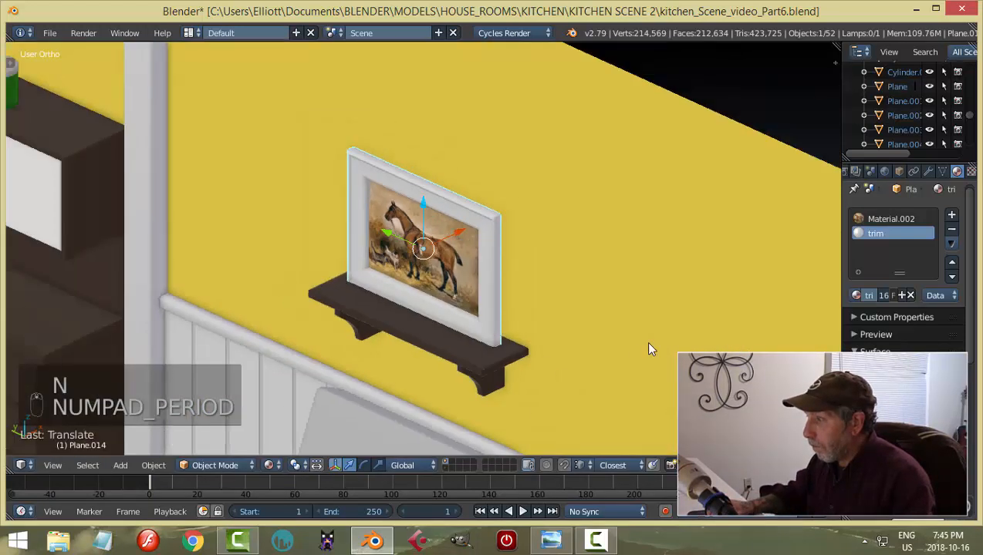
pyautogui.moveTo(560, 337); pyautogui.dragTo(521, 327, button='middle')
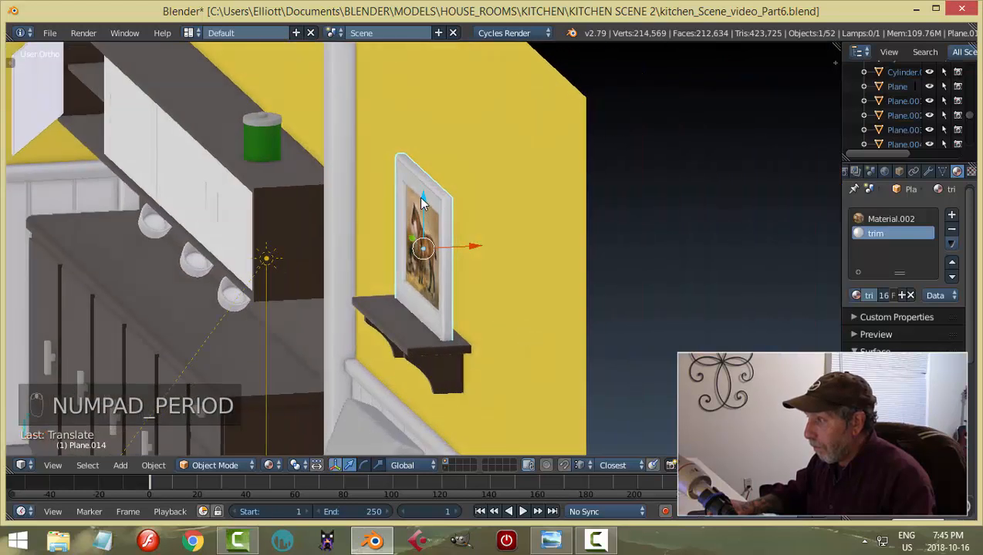
pyautogui.press('g')
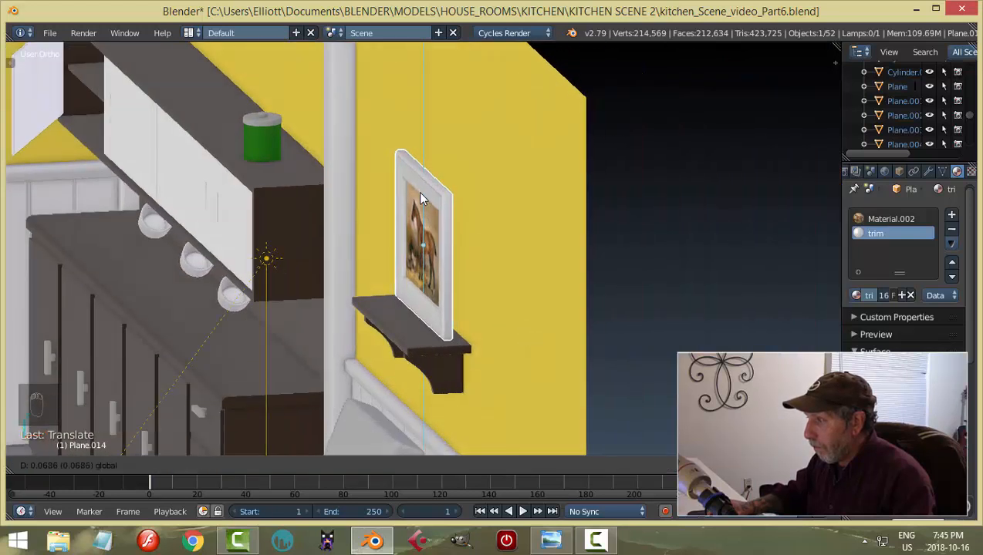
pyautogui.click(420, 199)
# Make the picture copy's Material.002 a separate single-user material
pyautogui.moveTo(421, 287); pyautogui.dragTo(504, 276, button='middle')
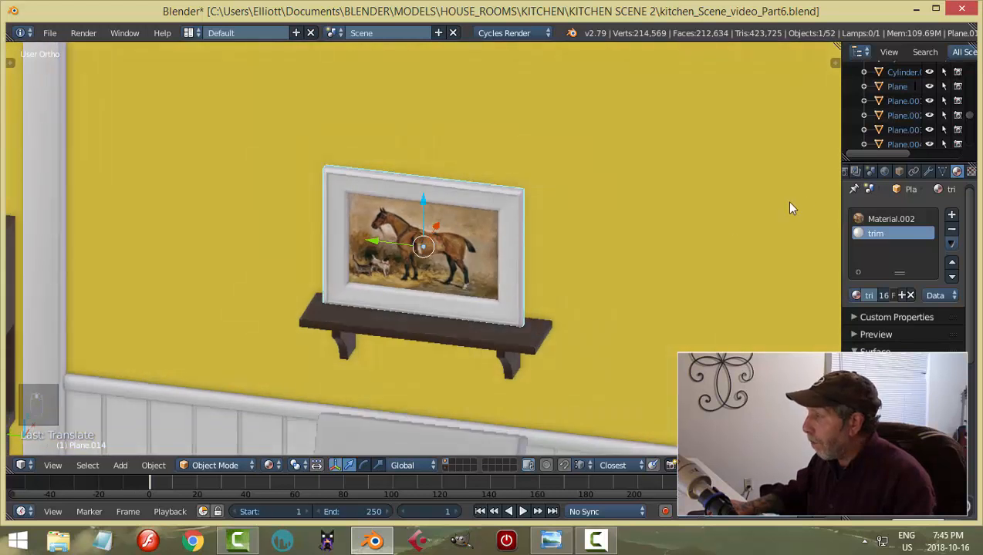
pyautogui.click(878, 221)
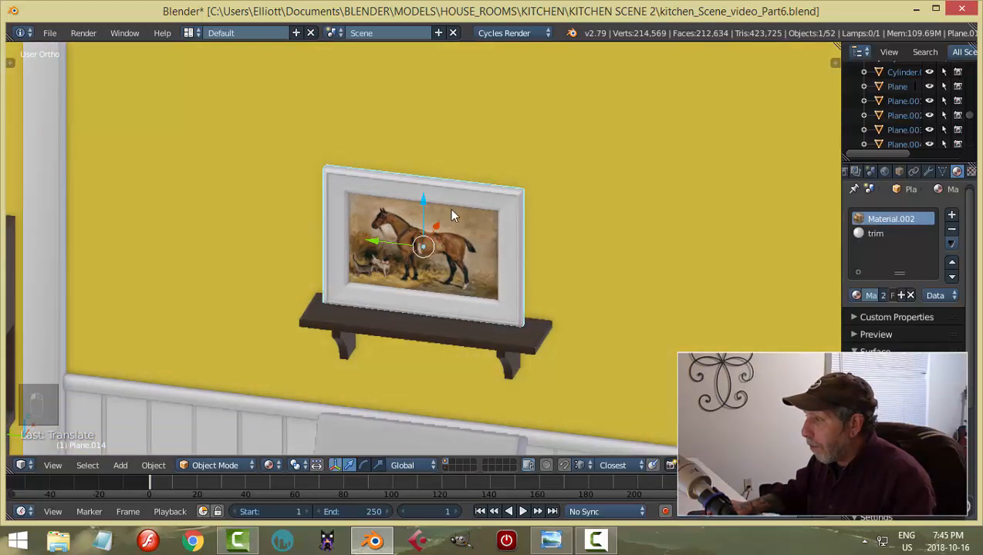
pyautogui.click(902, 295)
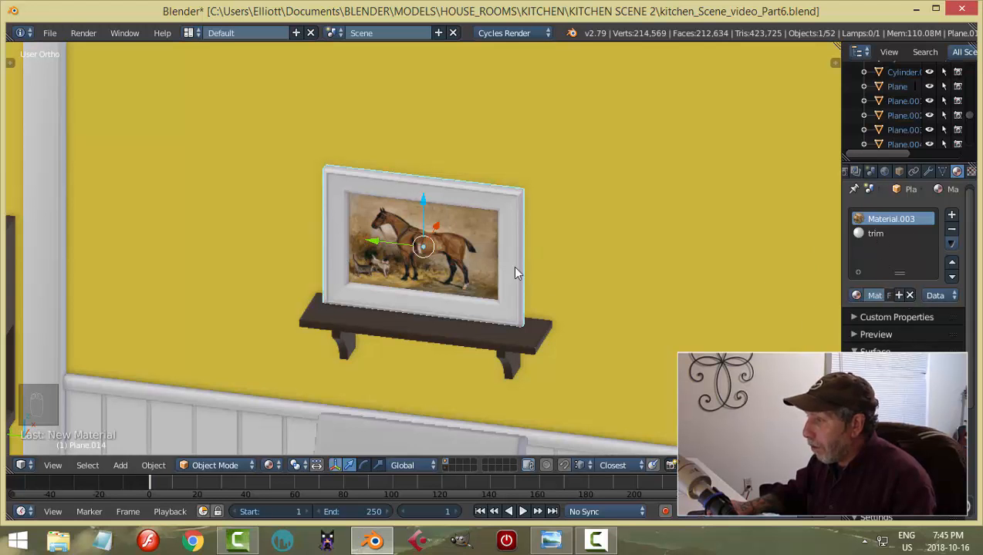
# Select only the inner horse-image face of the picture copy in Edit Mode
pyautogui.press('Tab')
pyautogui.click(599, 246)
pyautogui.rightClick(457, 247)
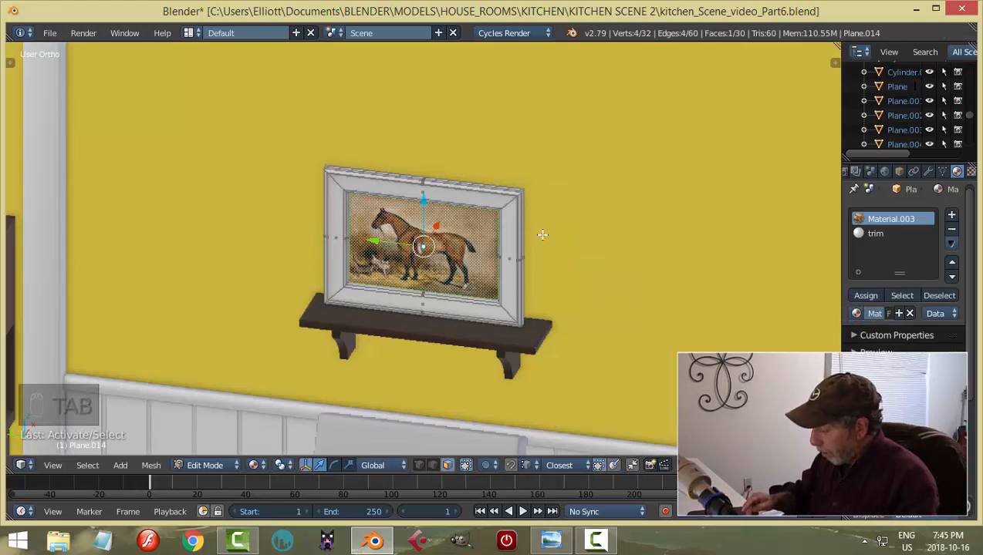
pyautogui.press('KP_3')
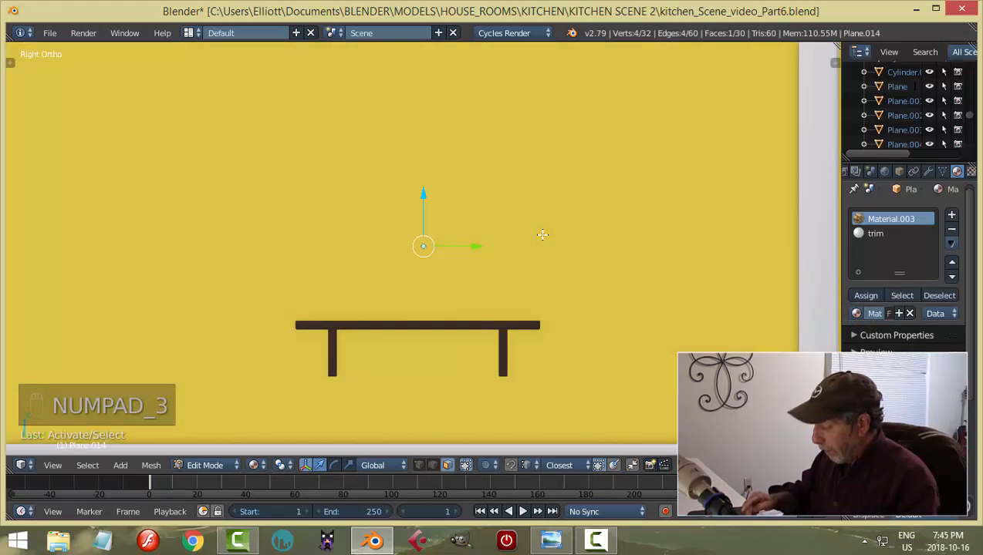
pyautogui.press('ctrl+KP_3')
pyautogui.scroll(-3, 539, 235)
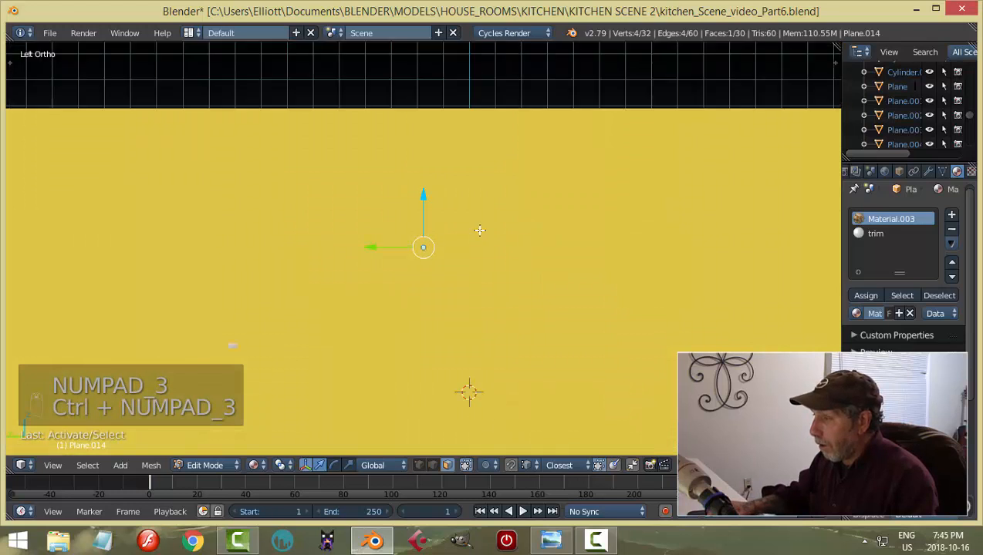
pyautogui.moveTo(480, 230); pyautogui.dragTo(481, 268, button='middle')
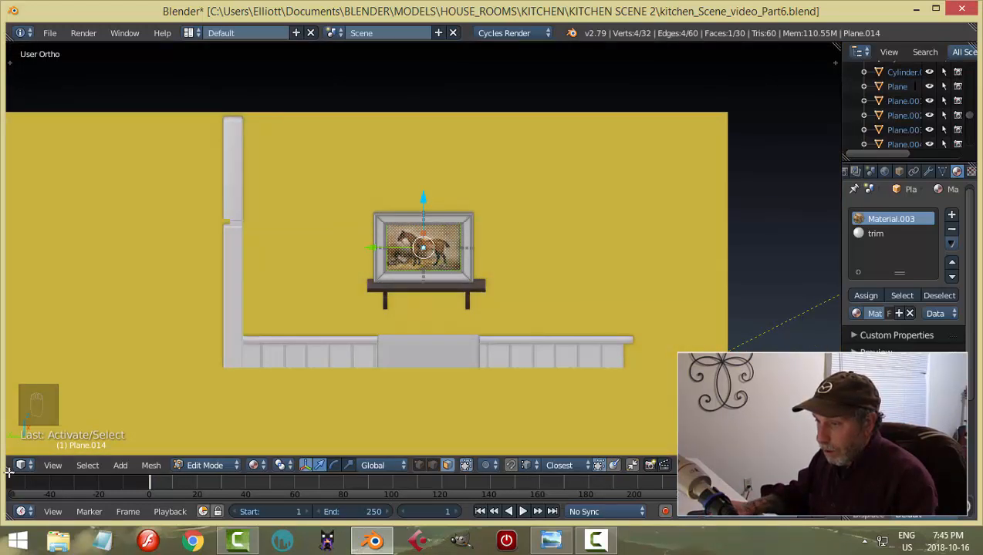
# Split the 3D view in two and show the UV/Image Editor beside the model
pyautogui.moveTo(10, 473); pyautogui.dragTo(421, 447)
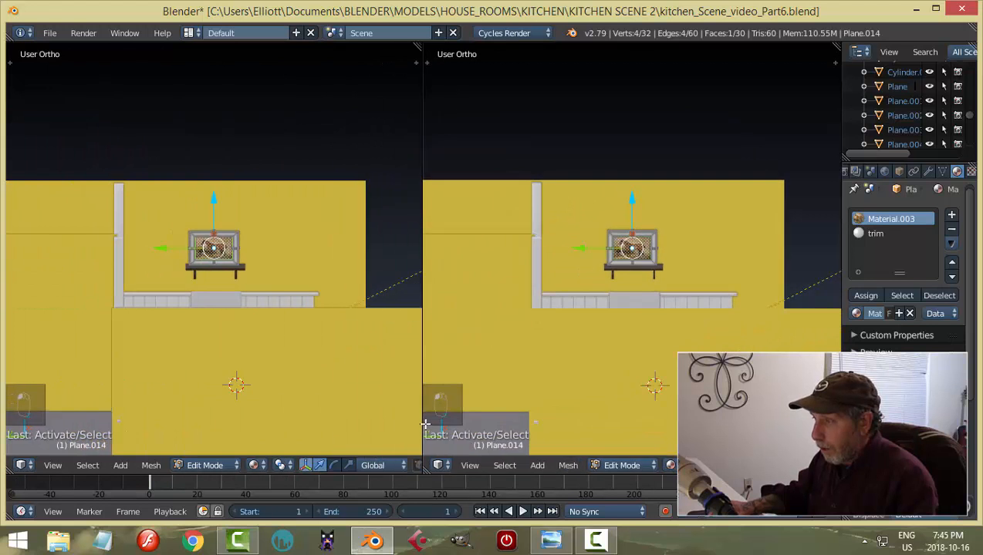
pyautogui.click(21, 466)
pyautogui.click(62, 348)
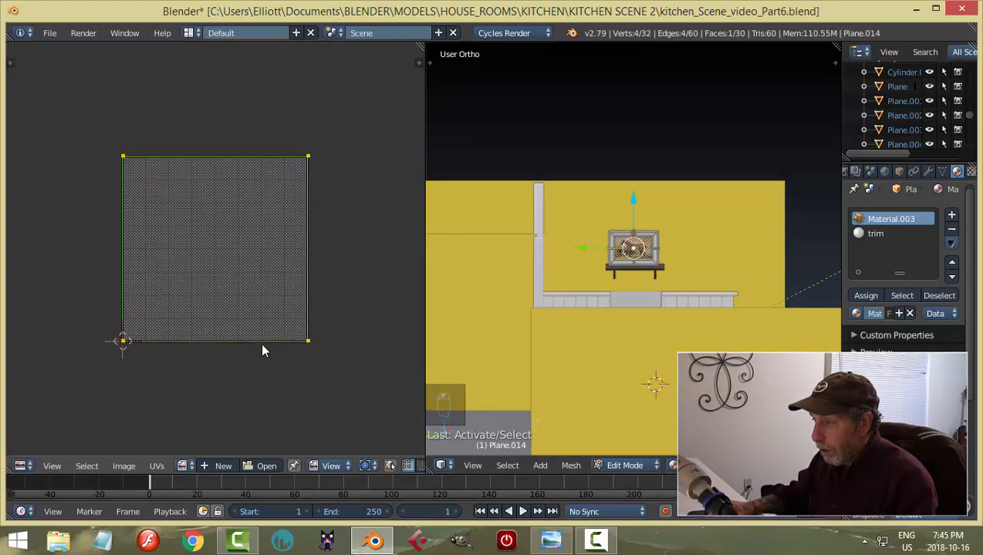
pyautogui.scroll(-2, 260, 342)
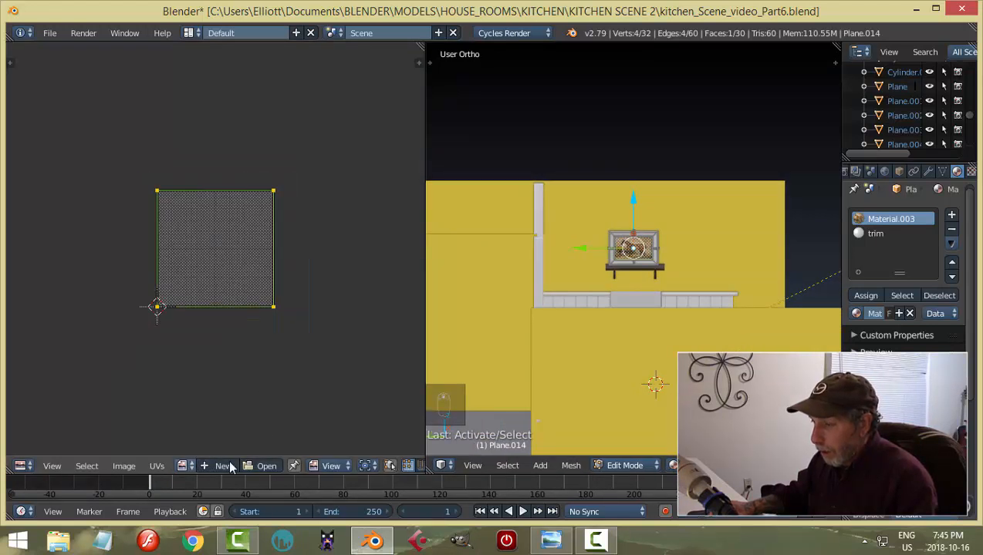
# Load skrjabin.x68855.jpg from the BLENDER\REFERENCE IMAGES folder into the UV/Image Editor, browsing by thumbnails
pyautogui.click(265, 466)
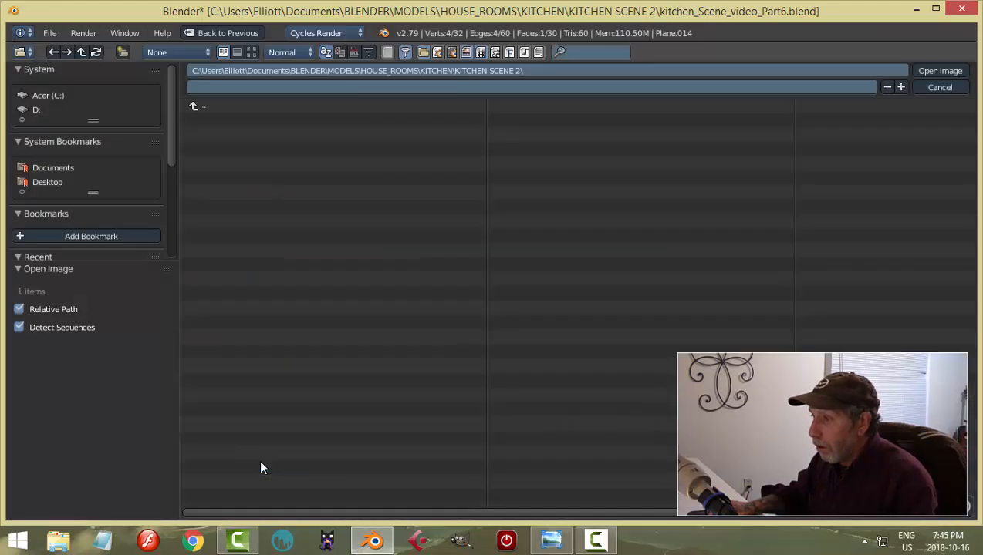
pyautogui.click(65, 182)
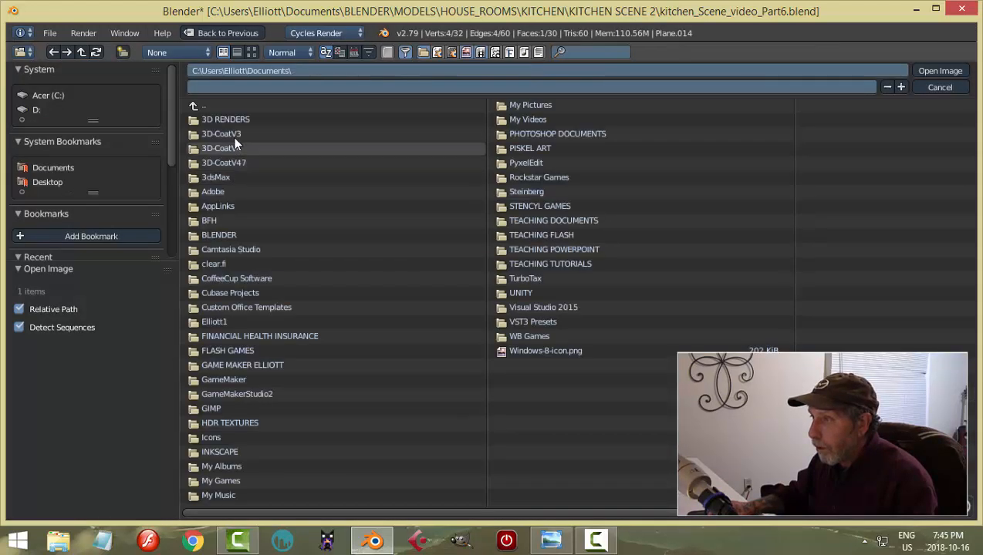
pyautogui.click(277, 235)
pyautogui.click(261, 177)
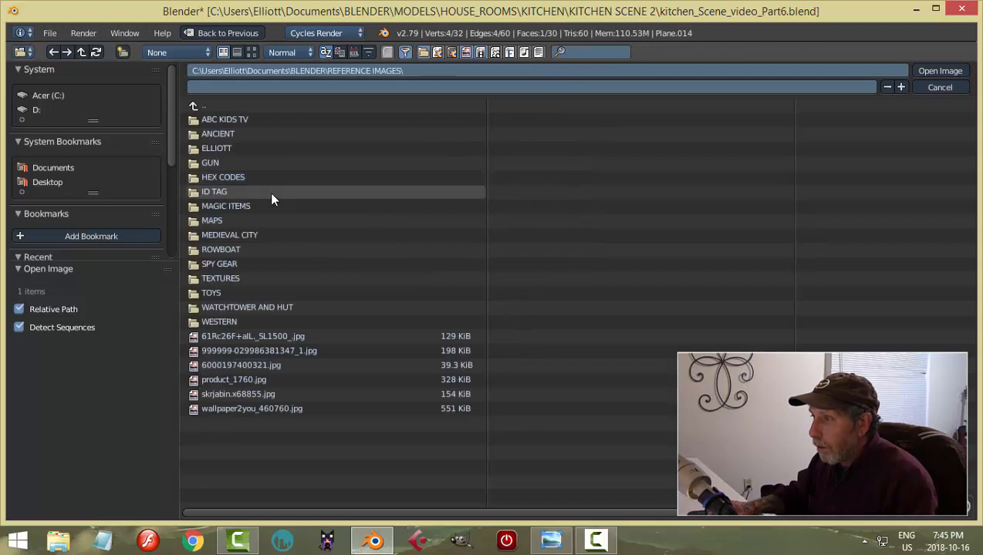
pyautogui.click(251, 51)
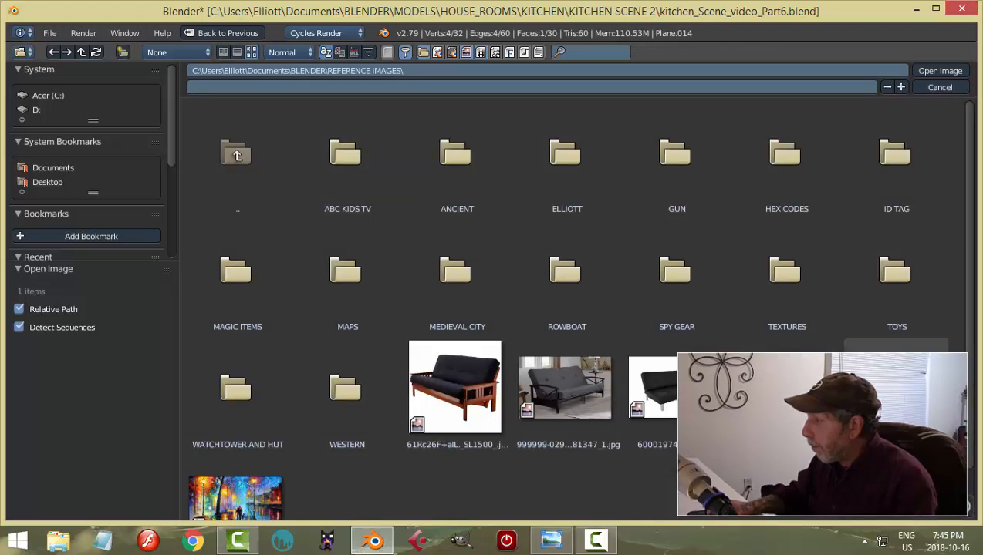
pyautogui.click(895, 345)
pyautogui.click(940, 70)
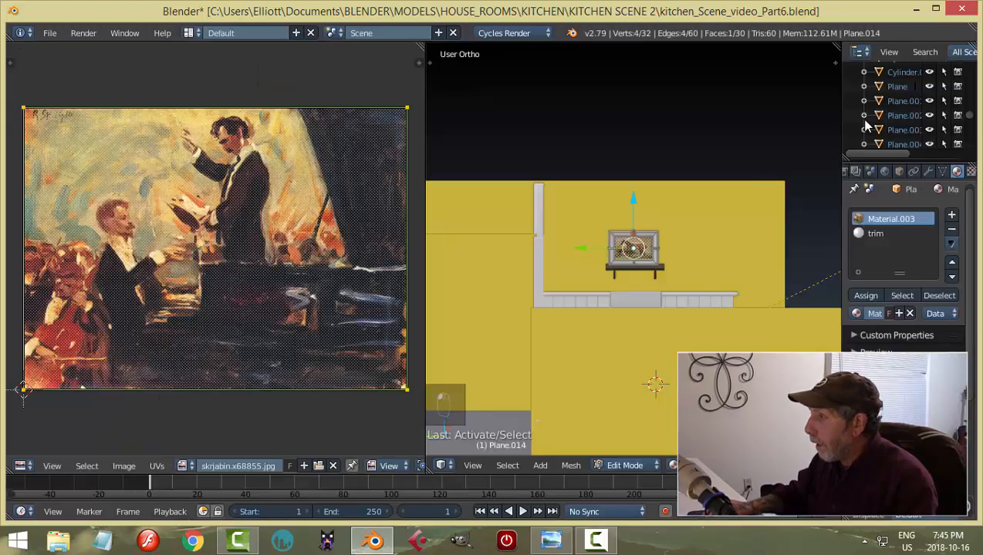
# Replace the UV/Image Editor with the Node Editor to show the nodes of Material.003
pyautogui.scroll(4, 456, 317)
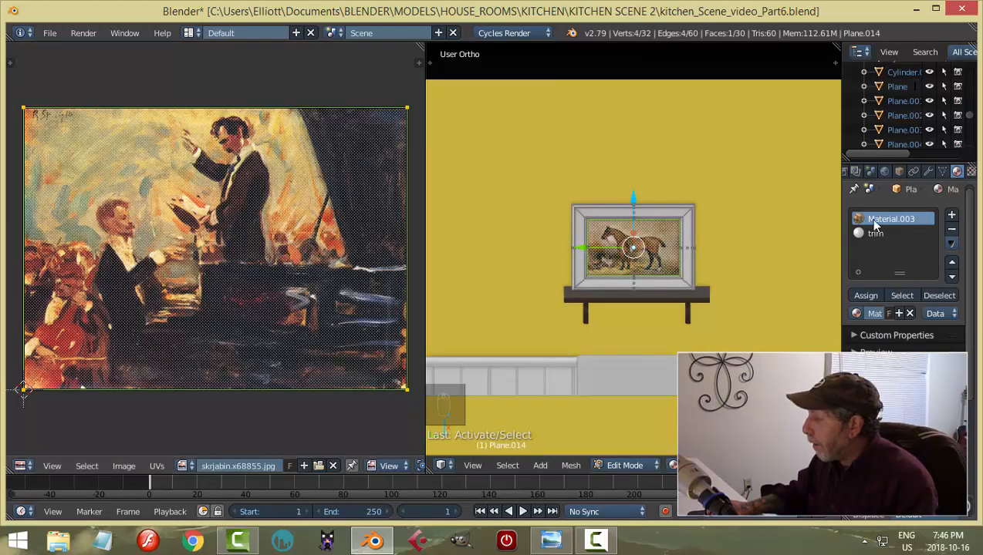
pyautogui.click(20, 465)
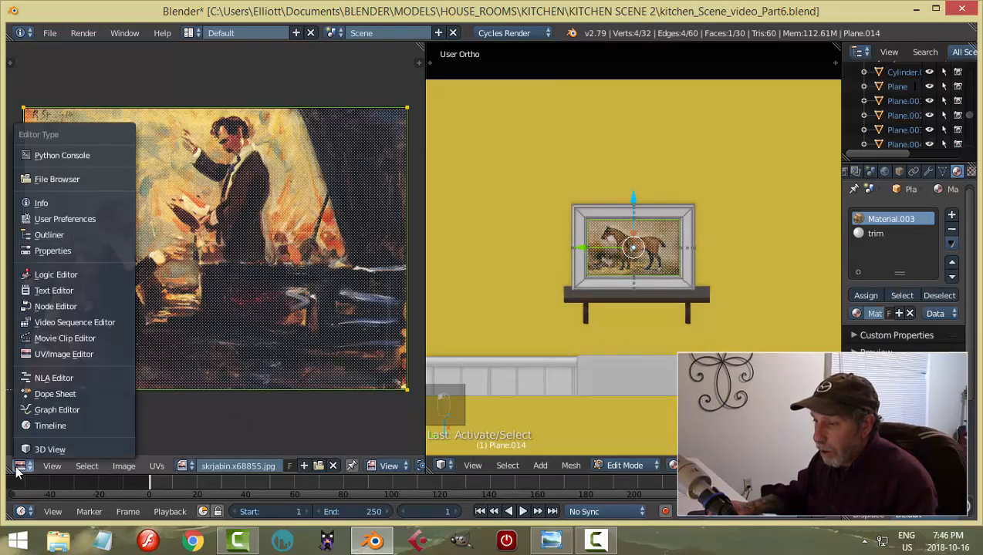
pyautogui.click(46, 307)
pyautogui.scroll(5, 238, 282)
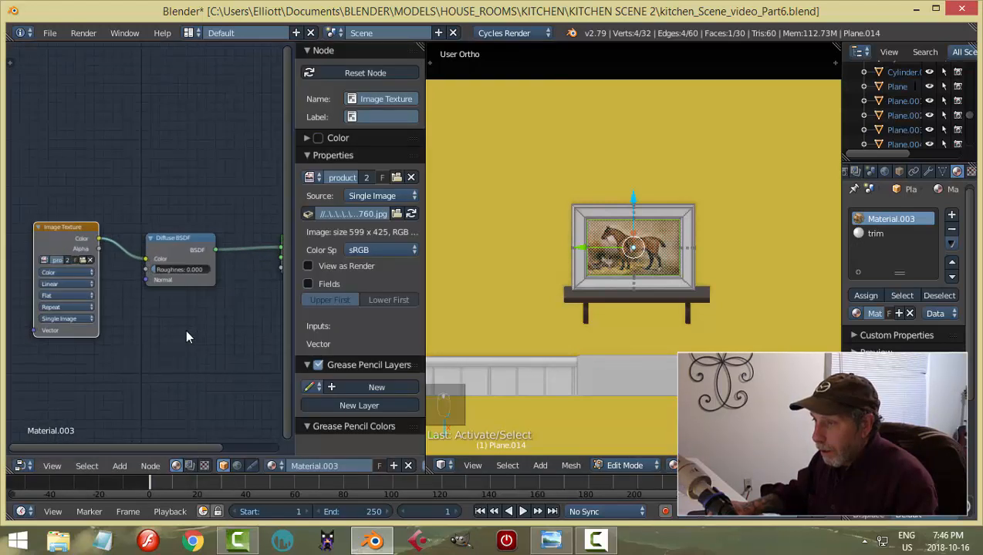
# Set the Image Texture node of Material.003 to use skrjabin.x68855.jpg
pyautogui.press('n')
pyautogui.scroll(4, 186, 340)
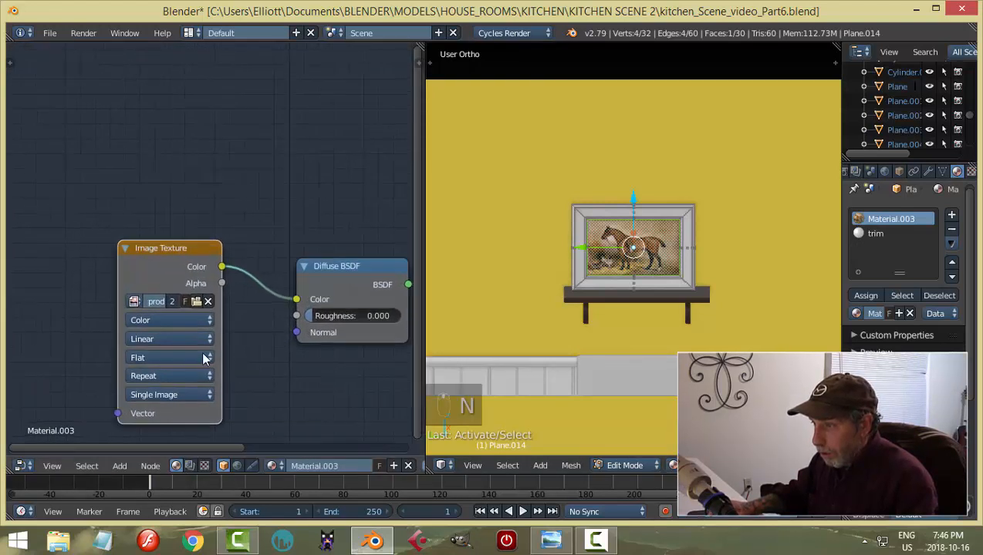
pyautogui.click(136, 219)
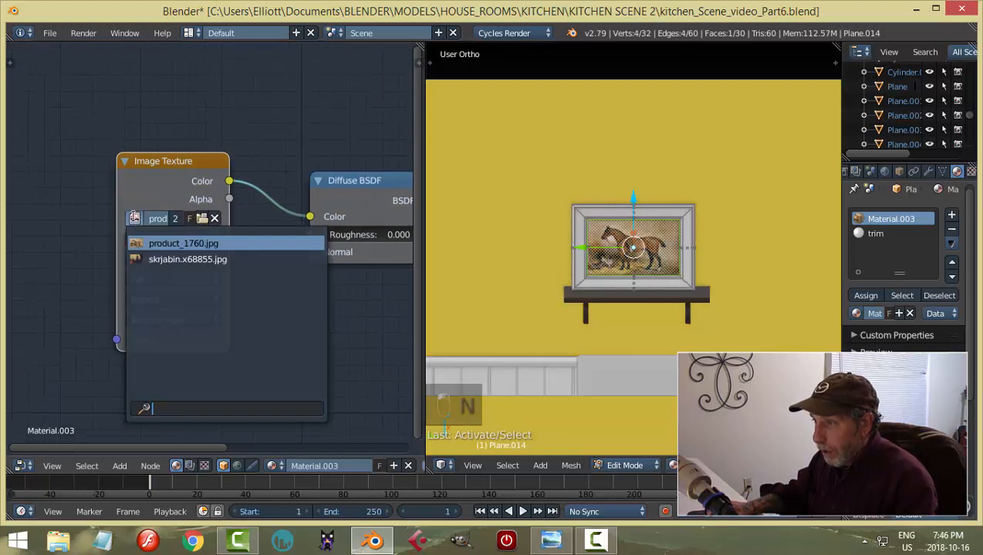
pyautogui.click(165, 259)
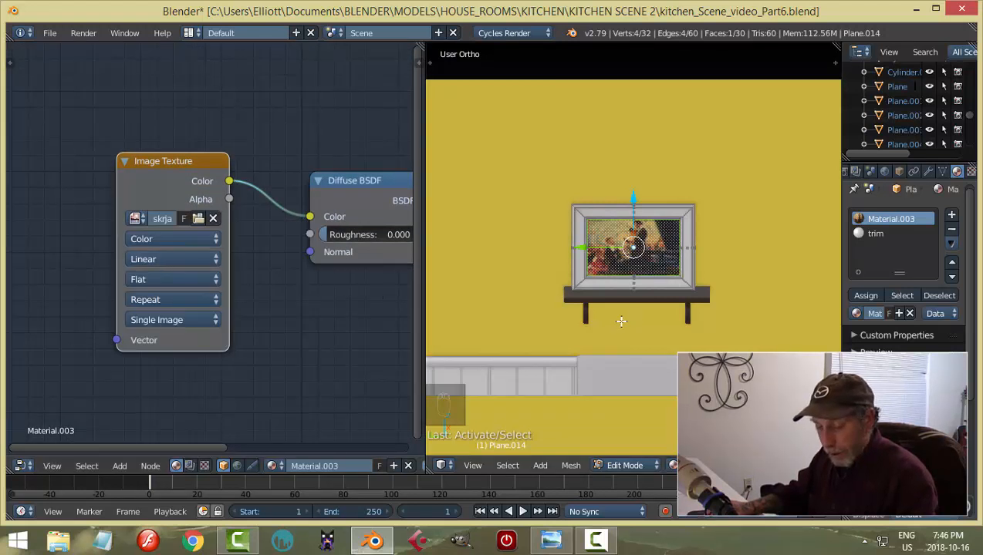
# Deselect the picture face, return to Object Mode and merge the Node Editor area back into a single 3D view
pyautogui.press('a')
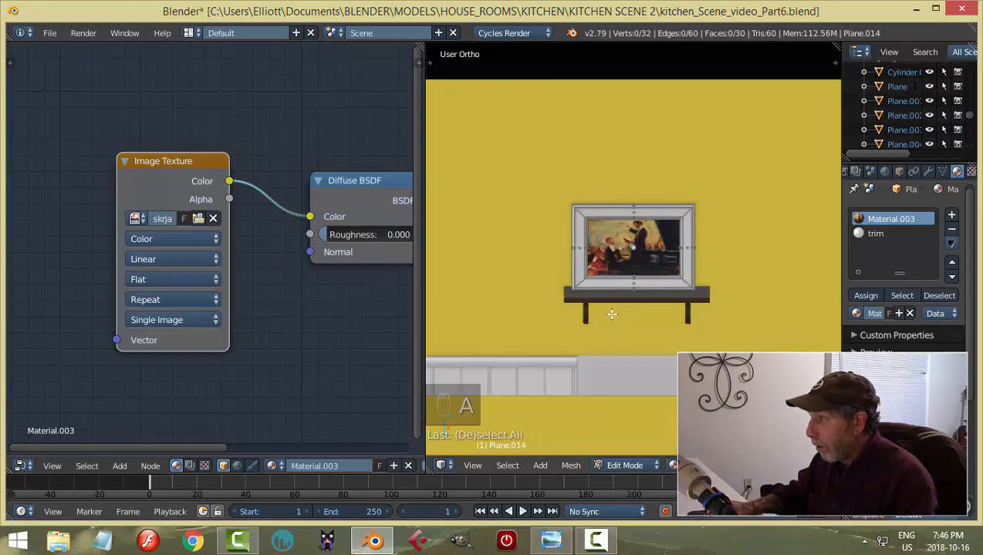
pyautogui.press('Tab')
pyautogui.click(500, 305)
pyautogui.scroll(-5, 557, 306)
pyautogui.moveTo(582, 311); pyautogui.dragTo(506, 312, button='middle')
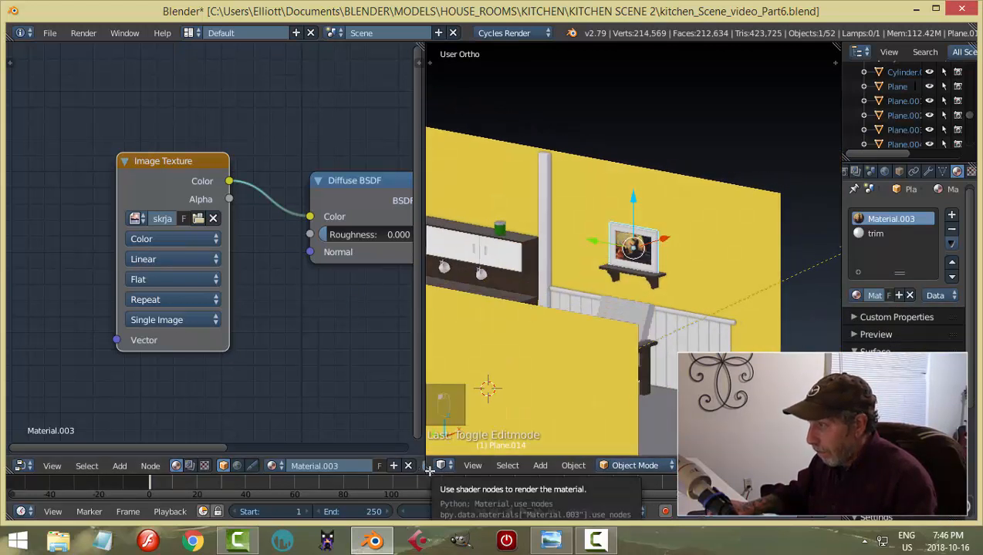
pyautogui.moveTo(429, 471); pyautogui.dragTo(407, 465)
# Tilt the framed picture back about the global Y axis so it leans on the wall, then shift it about -0.03 along X
pyautogui.moveTo(598, 284); pyautogui.dragTo(544, 293, button='middle')
pyautogui.scroll(3, 447, 255)
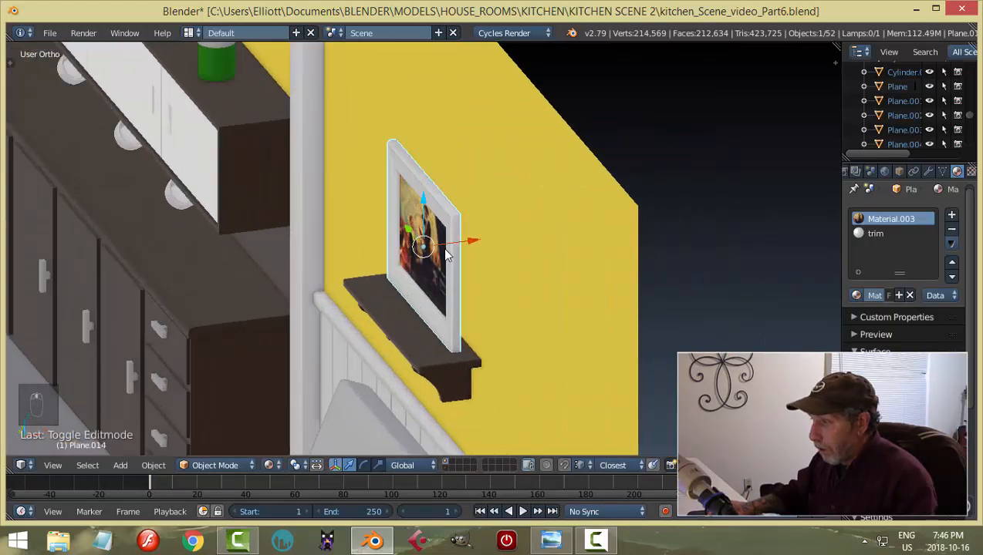
pyautogui.press('r')
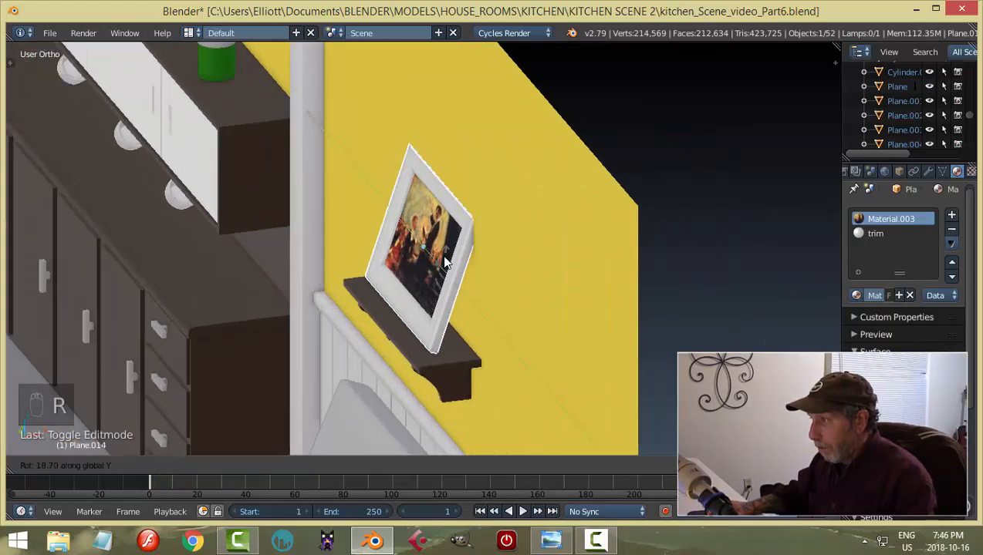
pyautogui.click(448, 260)
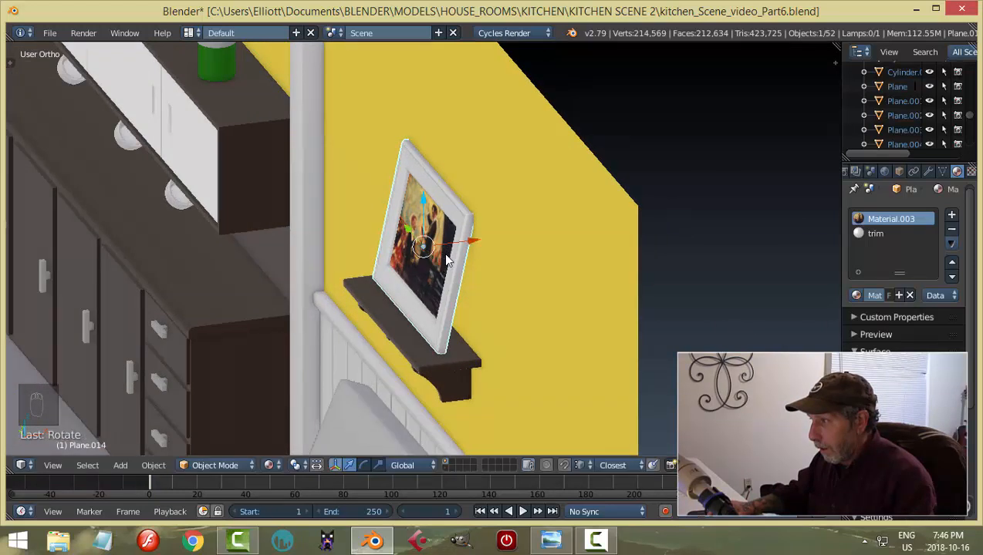
pyautogui.press('g')
pyautogui.press('x')
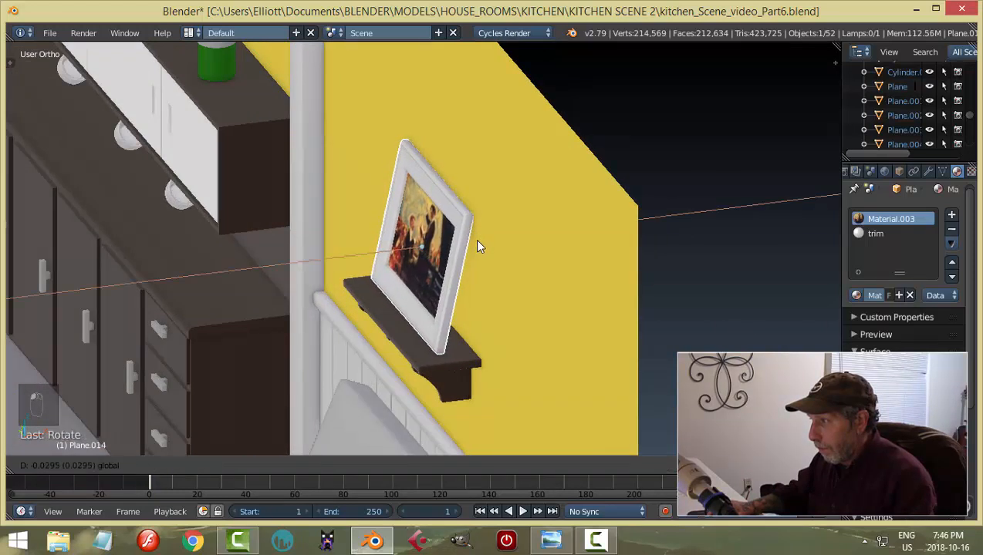
pyautogui.click(477, 241)
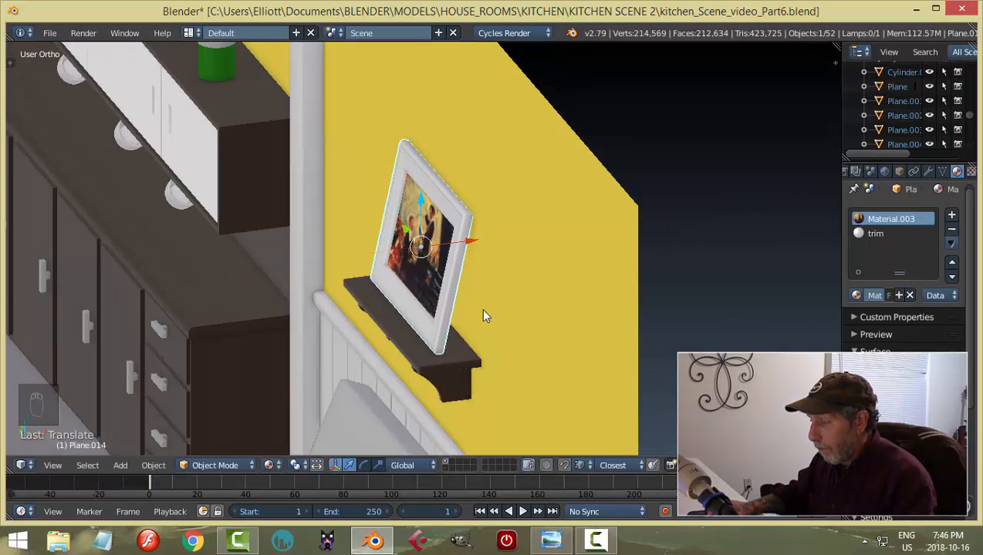
# Deselect everything, switch to the camera view of the kitchen and save the blend file over the existing version
pyautogui.moveTo(483, 310); pyautogui.dragTo(535, 275, button='middle')
pyautogui.press('a')
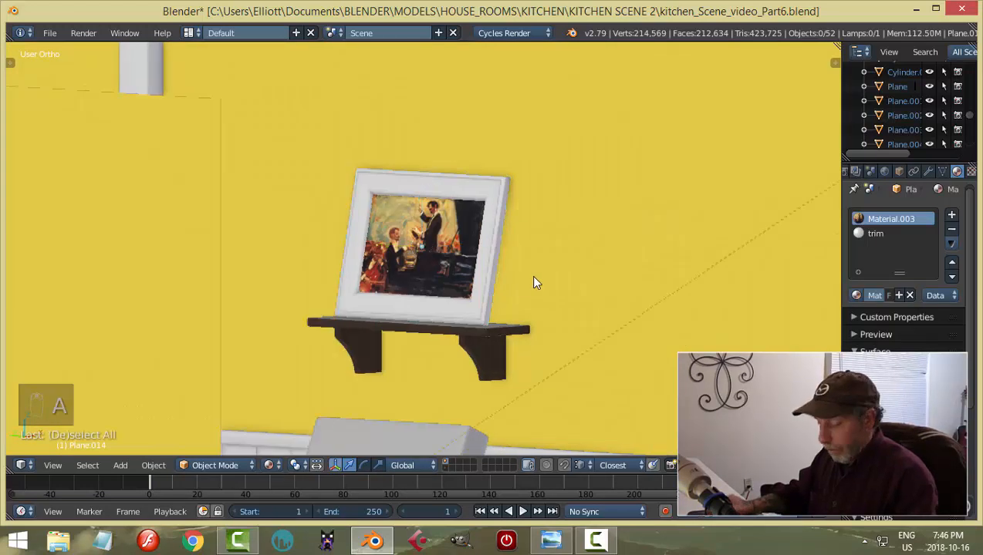
pyautogui.press('KP_0')
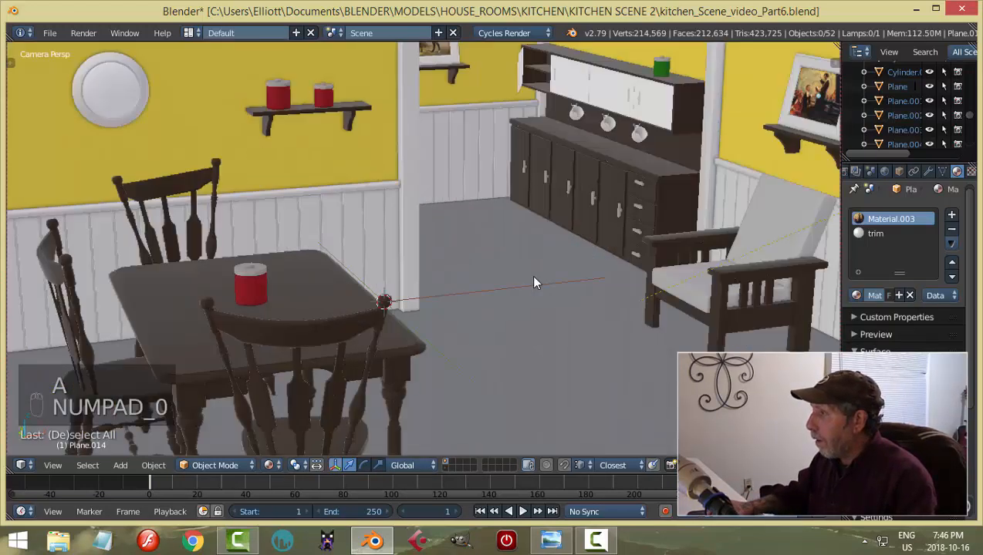
pyautogui.hotkey('ctrl', 's')
pyautogui.click(672, 244)
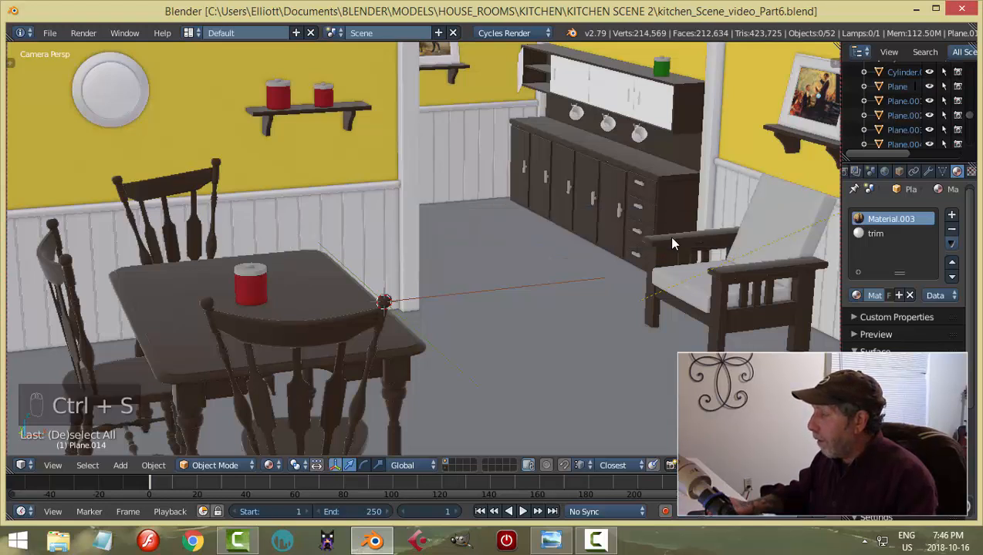